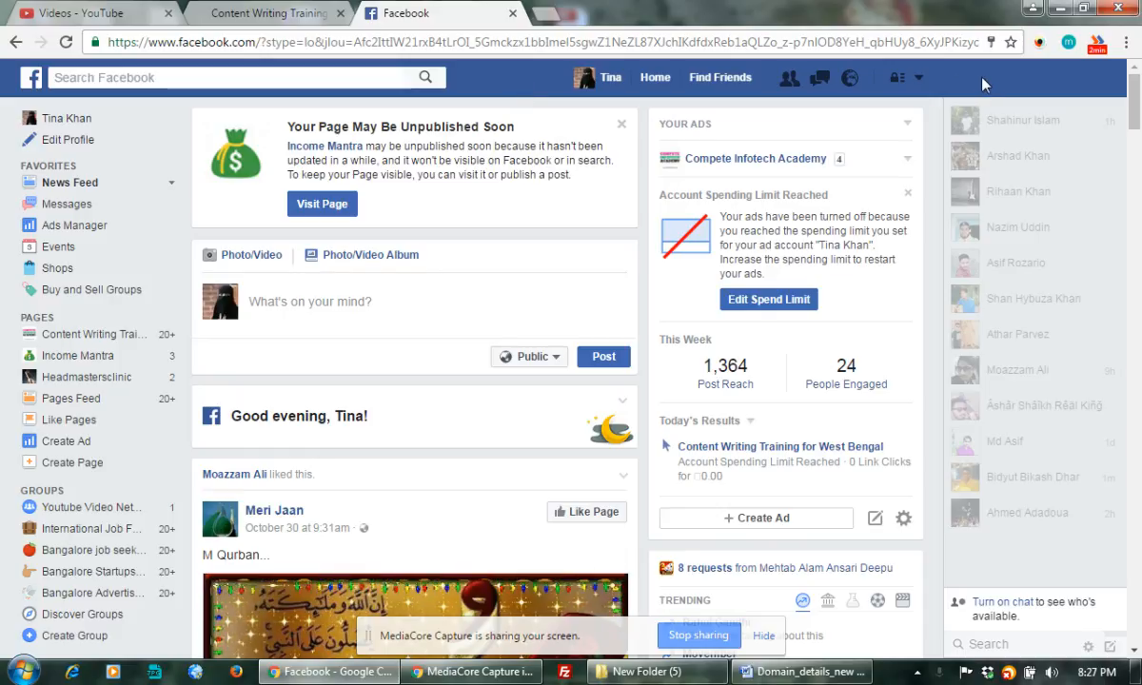
Open the account dropdown in Facebook's top bar to reach Create Ads.
left_click(918, 80)
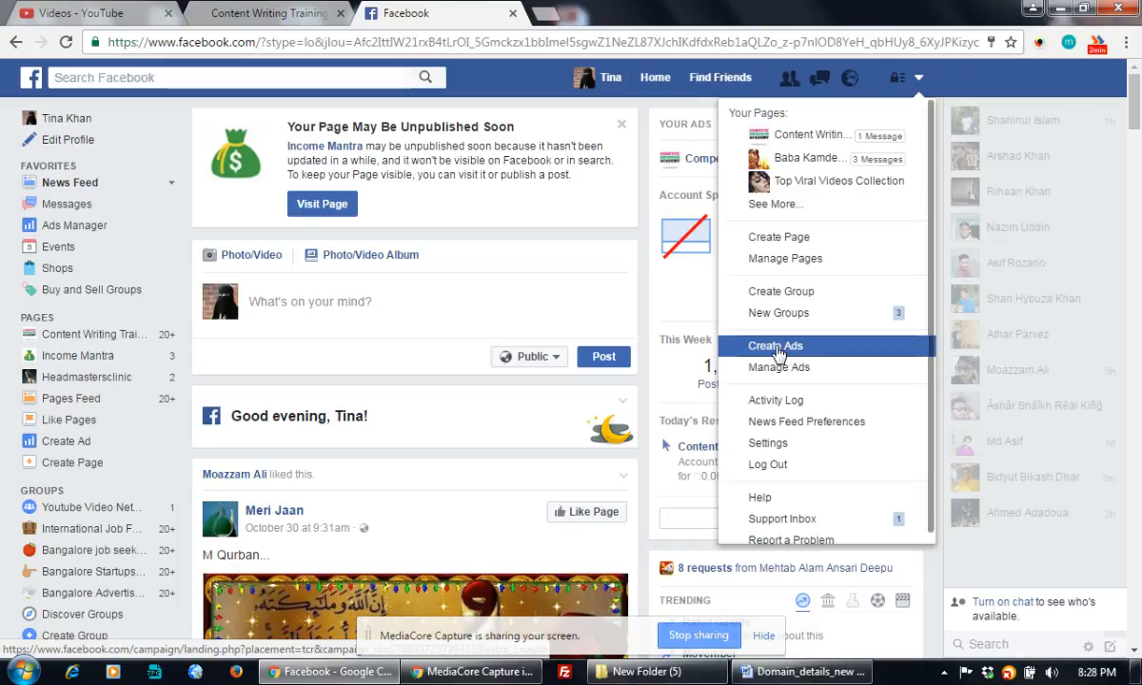
Start a new ad to bring up Ads Manager's 'Choose your objective' page.
left_click(790, 348)
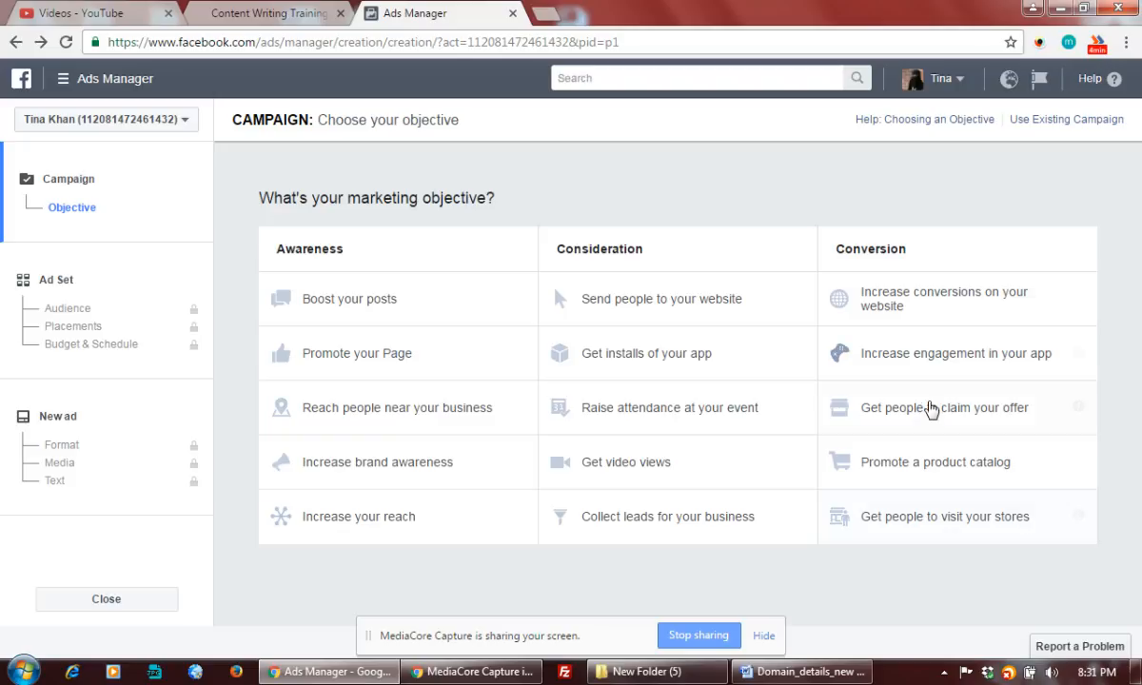
Switch to the Content Writing Training course page in another browser tab.
left_click(249, 21)
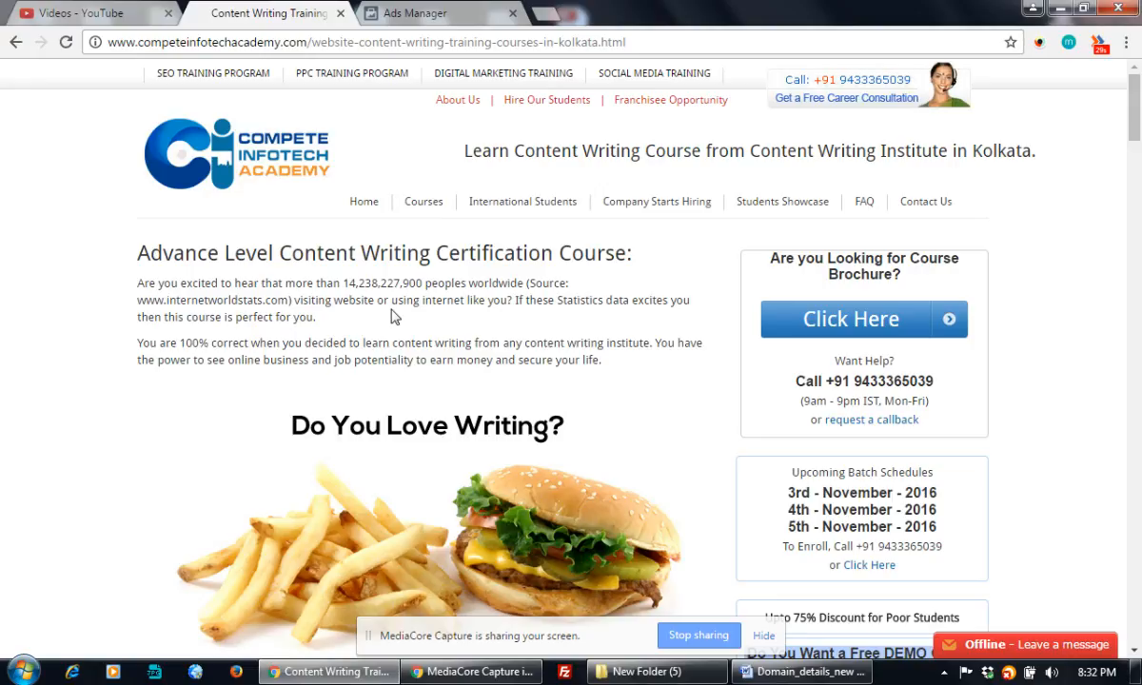
Select the course page's URL in the address bar, then return to the Ads Manager tab.
left_click(395, 43)
left_click(377, 14)
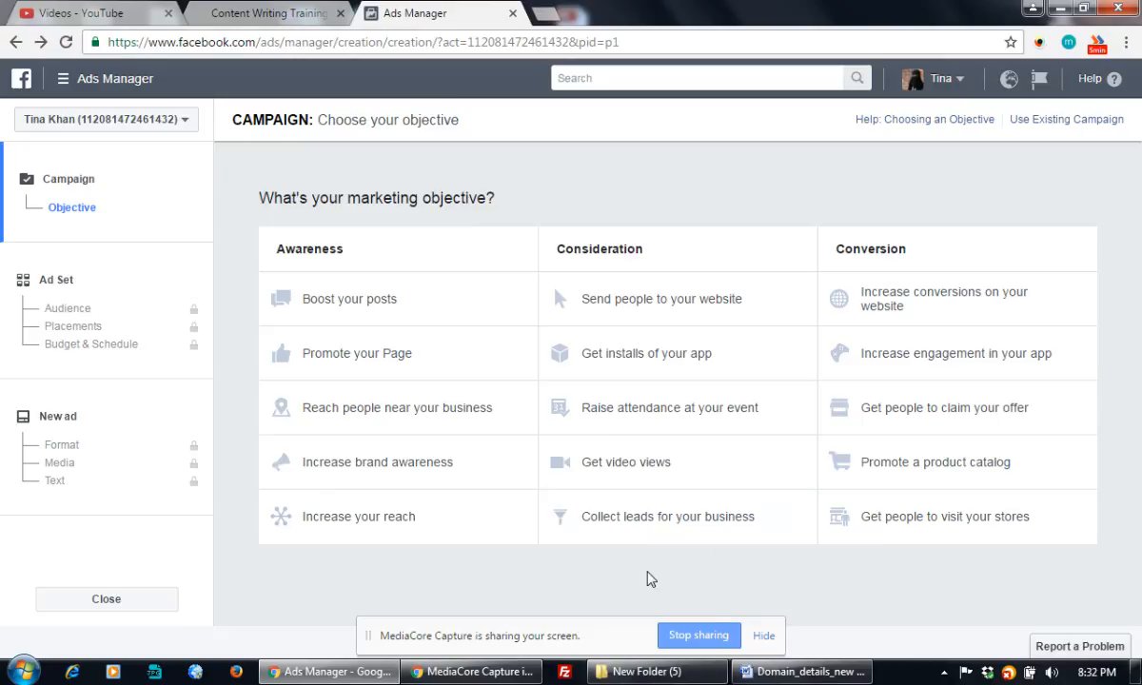
Pick the Send people to your website objective and rename the campaign 'Content Writing Training - All West Bengal'.
left_click(661, 304)
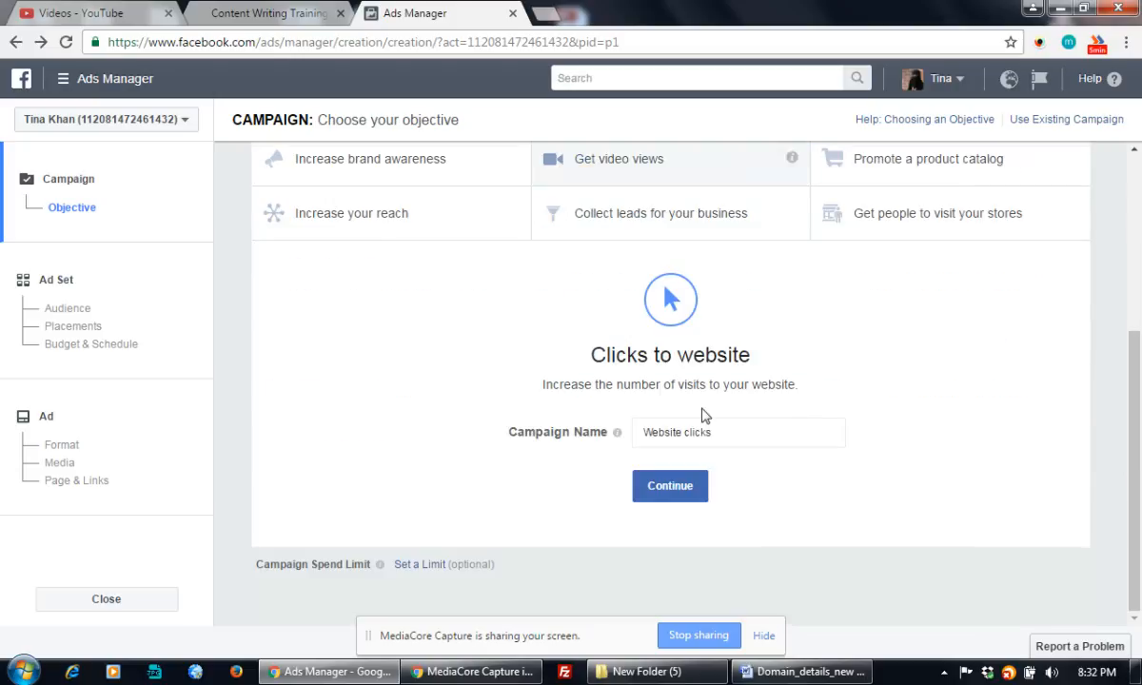
scroll(704, 348, "down", 3)
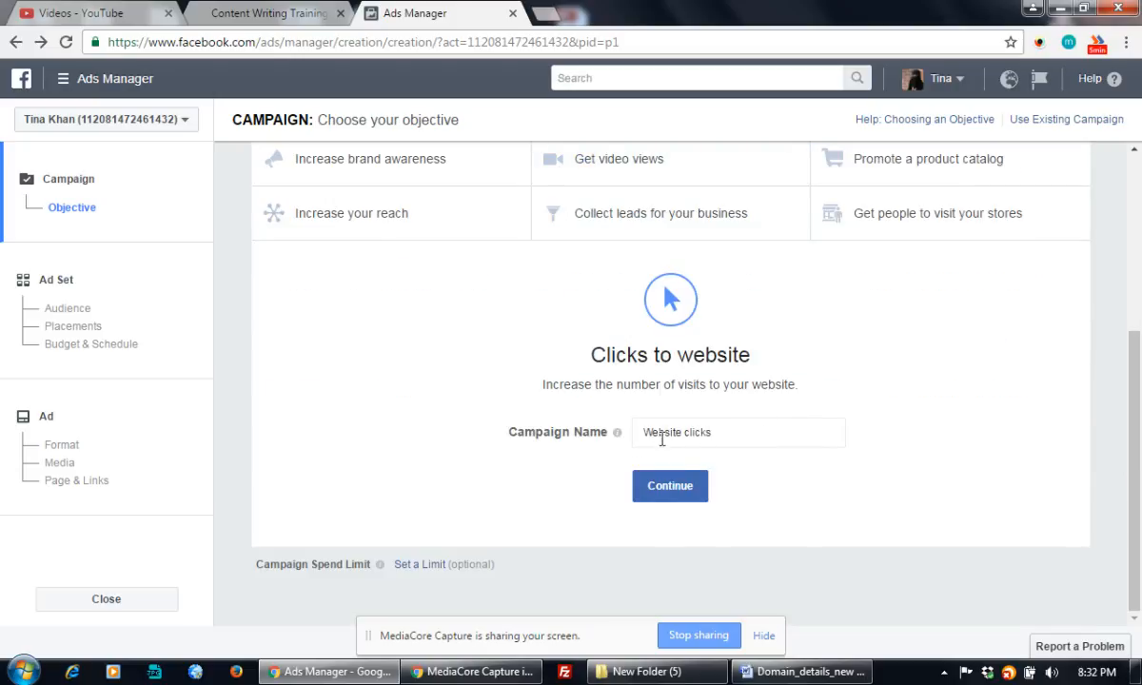
left_click(721, 434)
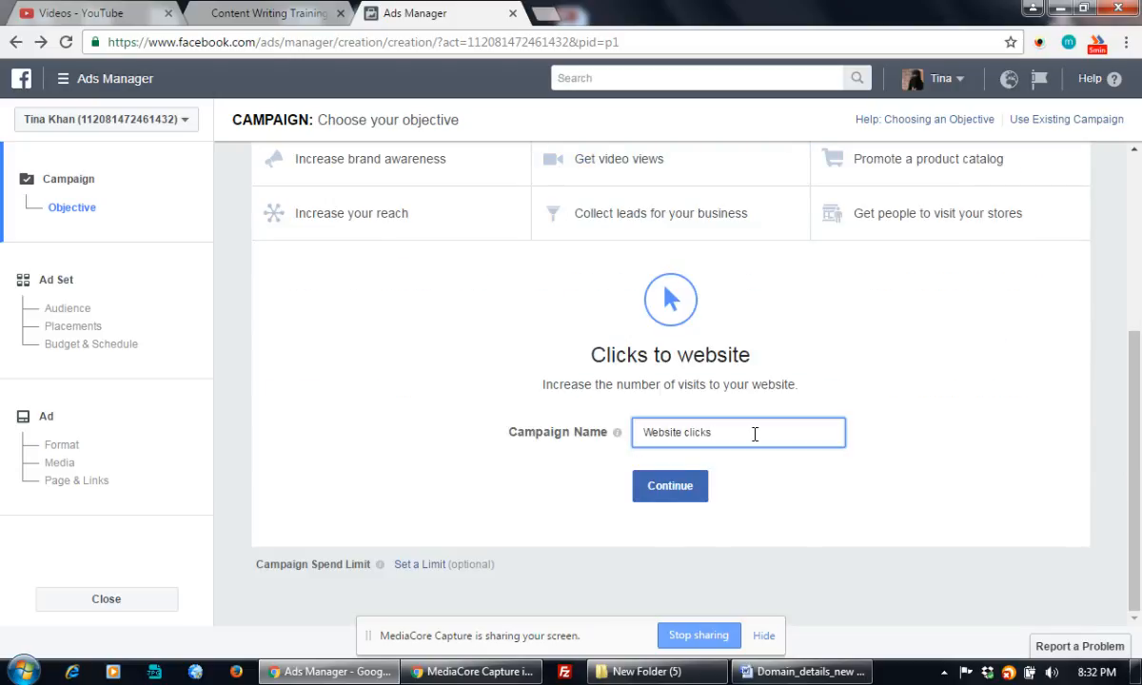
left_click_drag(750, 433, 629, 428)
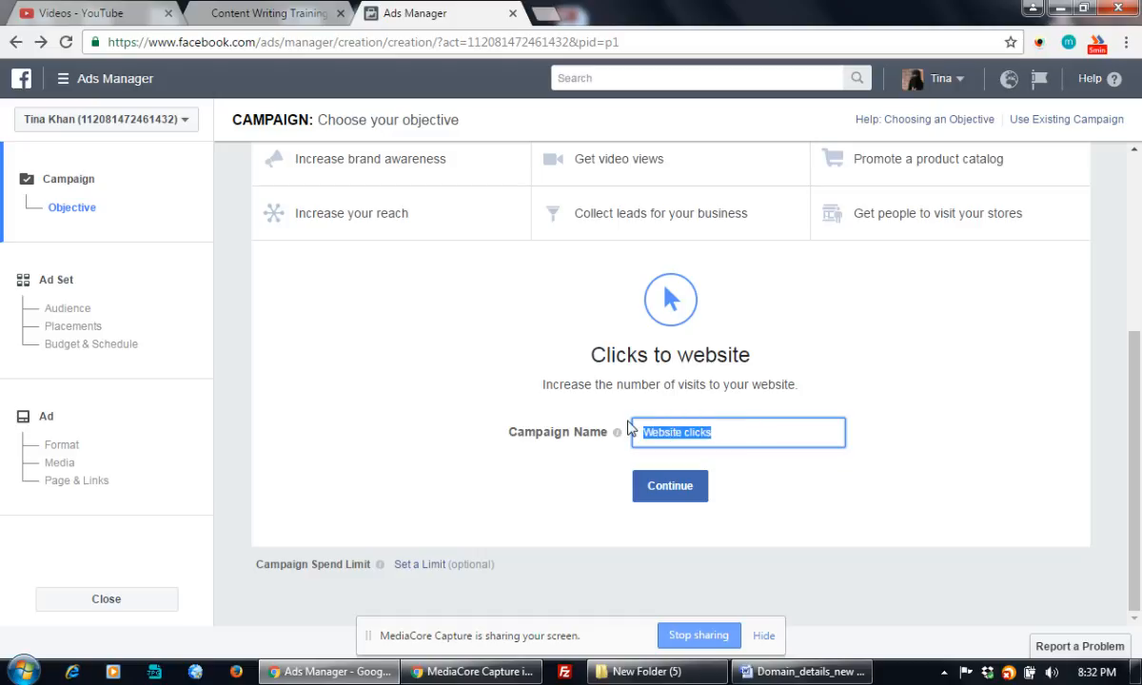
type("Content ")
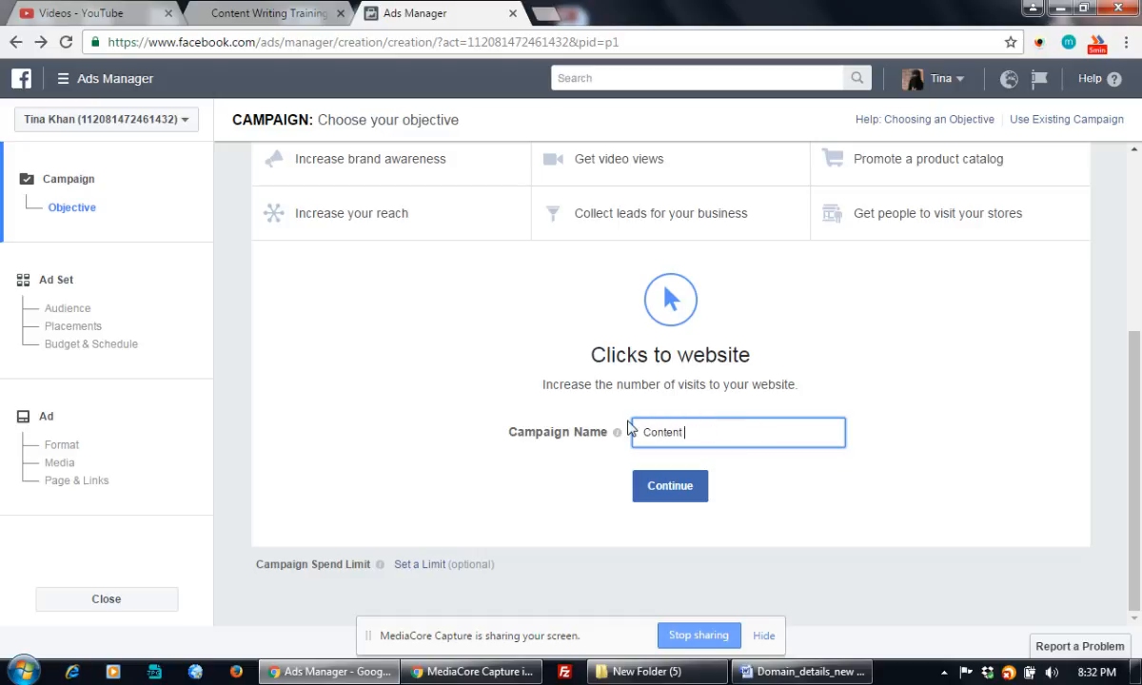
type("Writing")
key("BackSpace")
key("BackSpace")
key("BackSpace")
key("BackSpace")
type("ting")
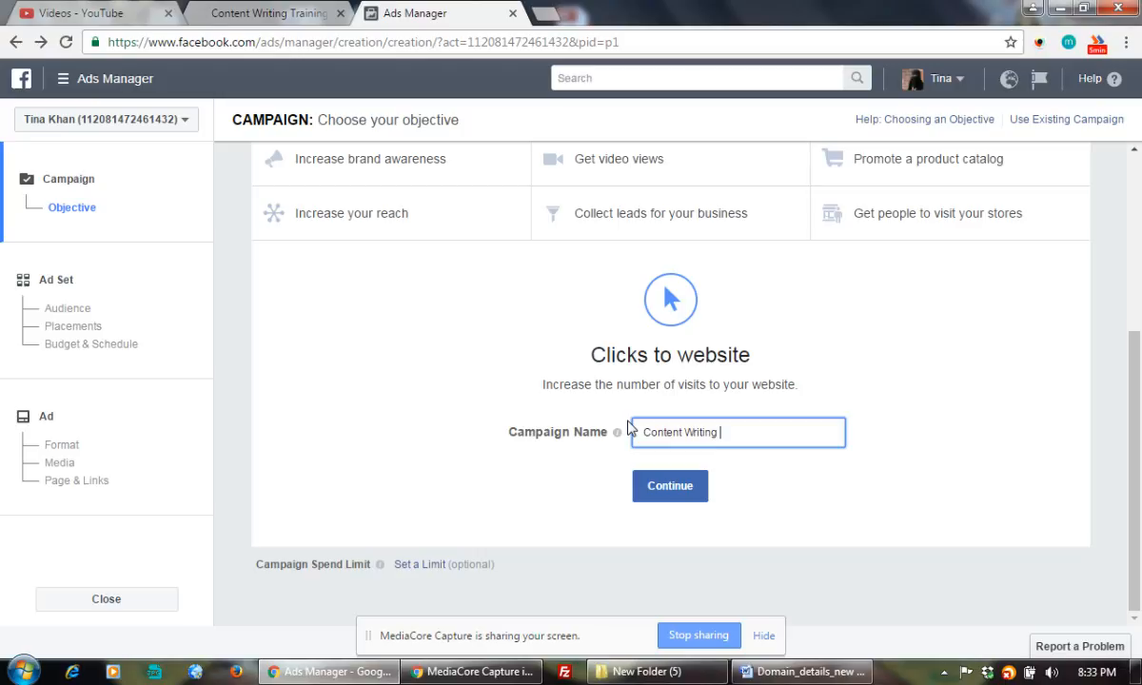
type(" Training -")
type("All West Bengal")
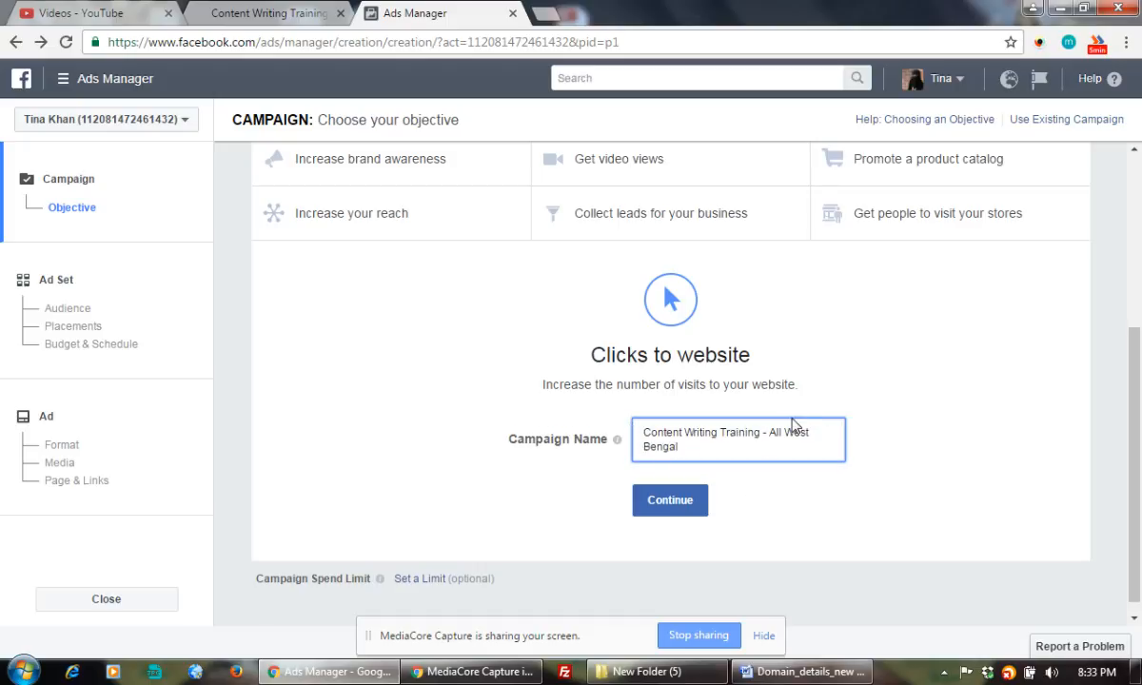
Continue to the ad set audience page and show the Custom Audiences dropdown.
left_click(677, 518)
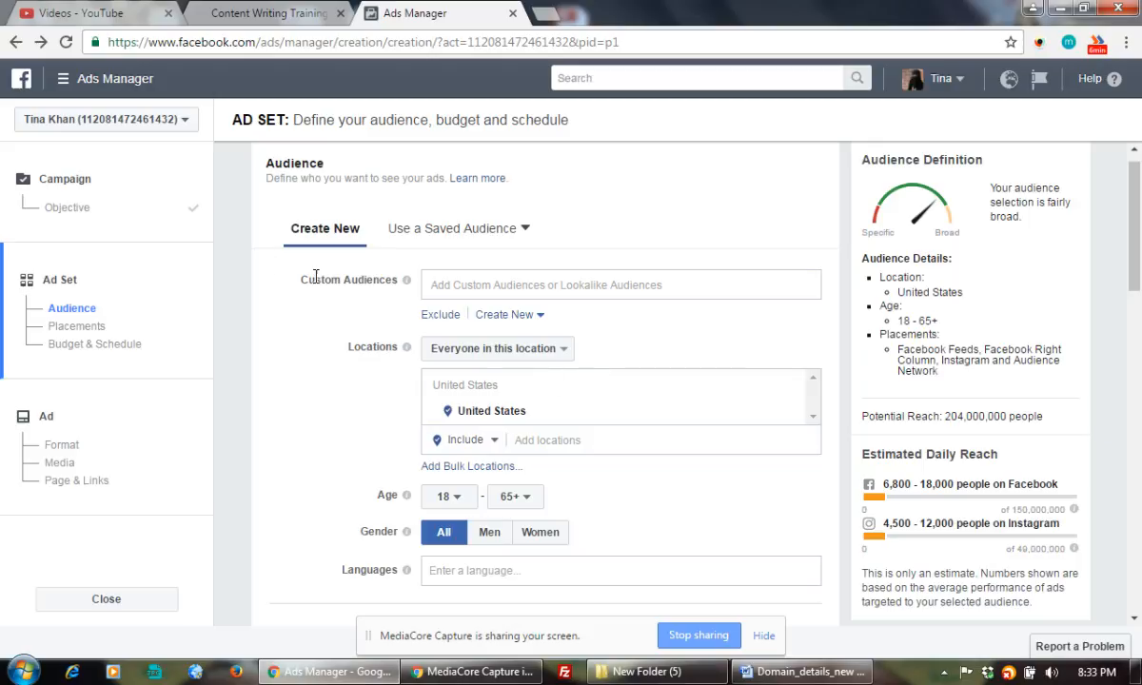
left_click(732, 277)
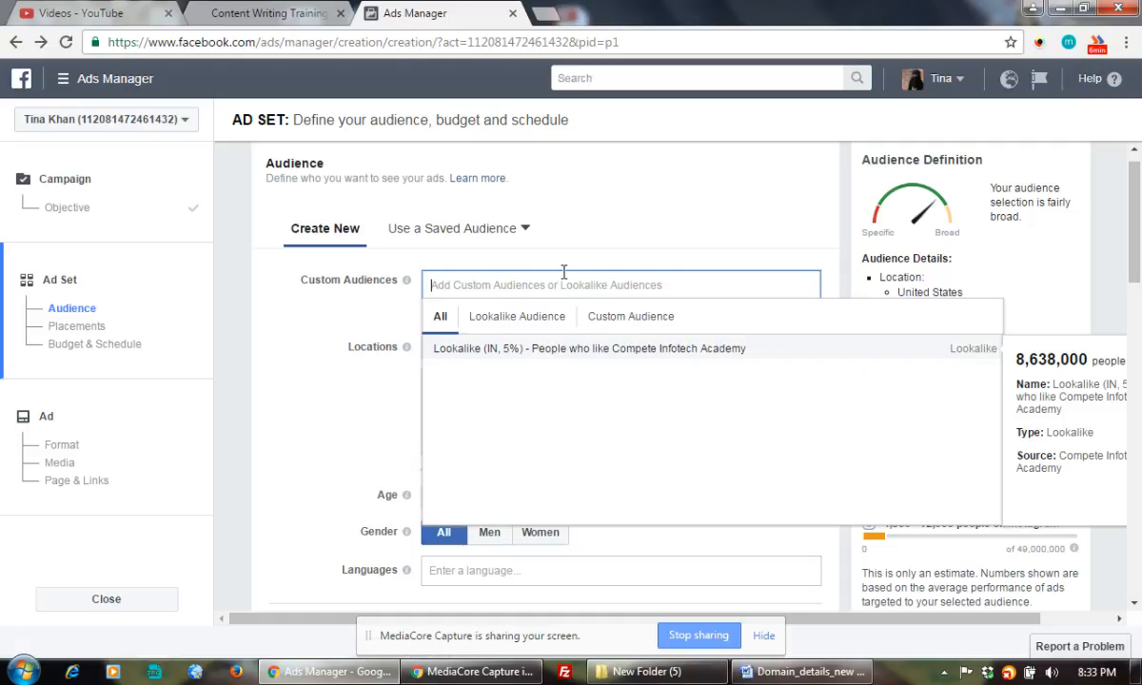
left_click(694, 223)
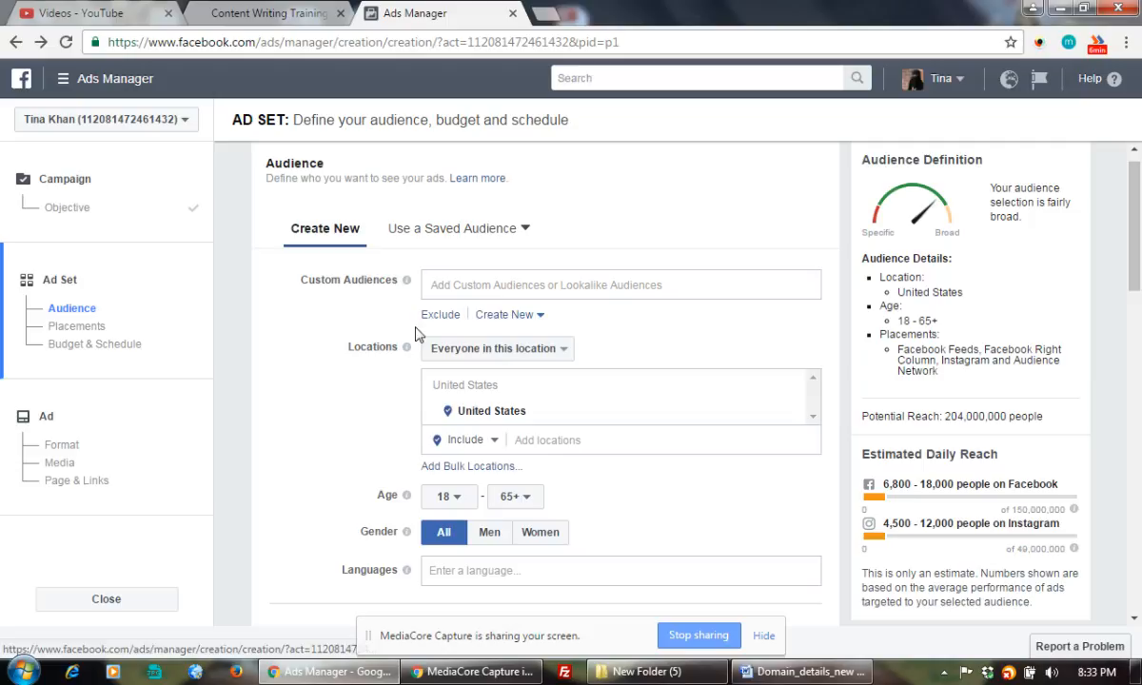
left_click(495, 323)
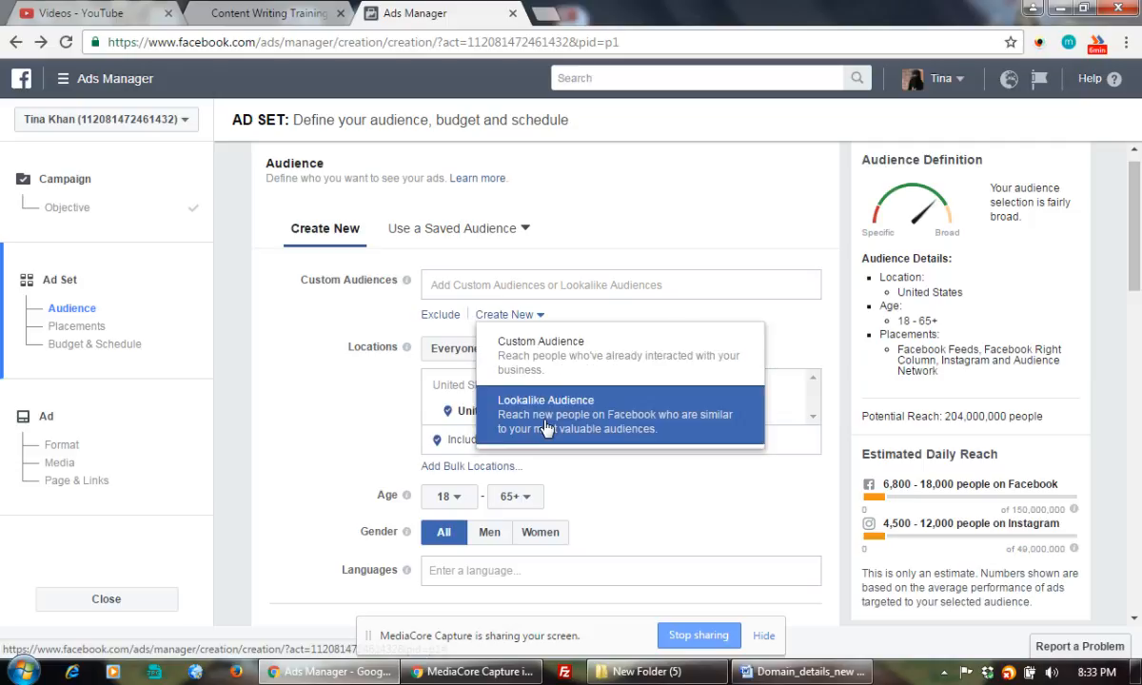
left_click(503, 360)
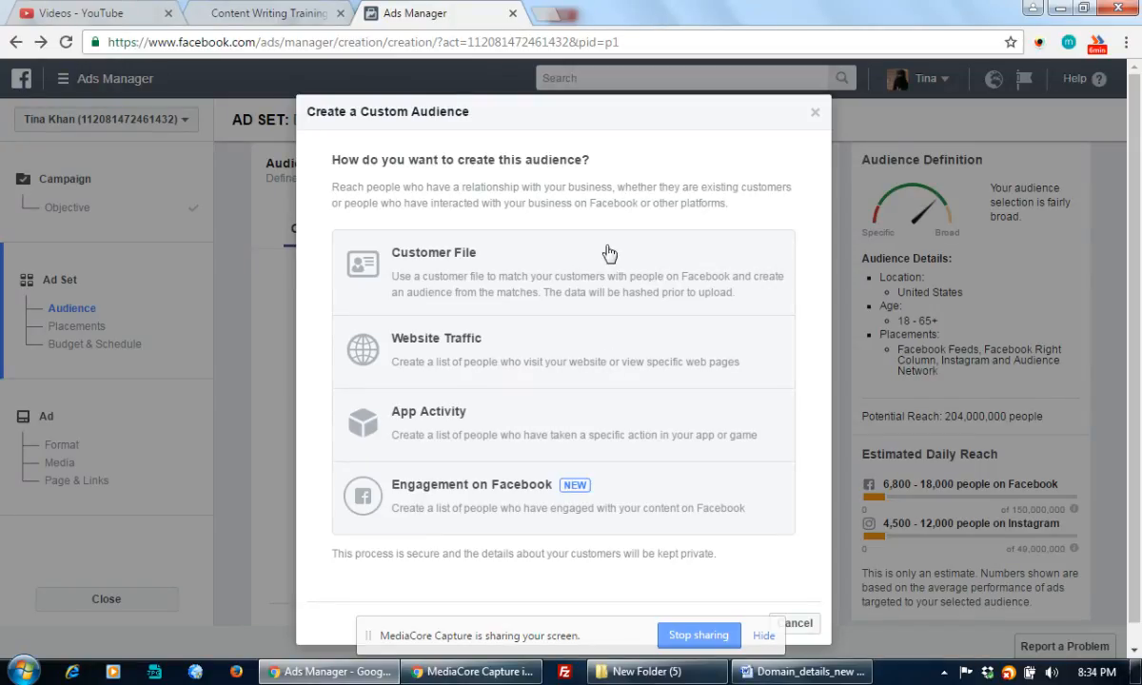
left_click(818, 116)
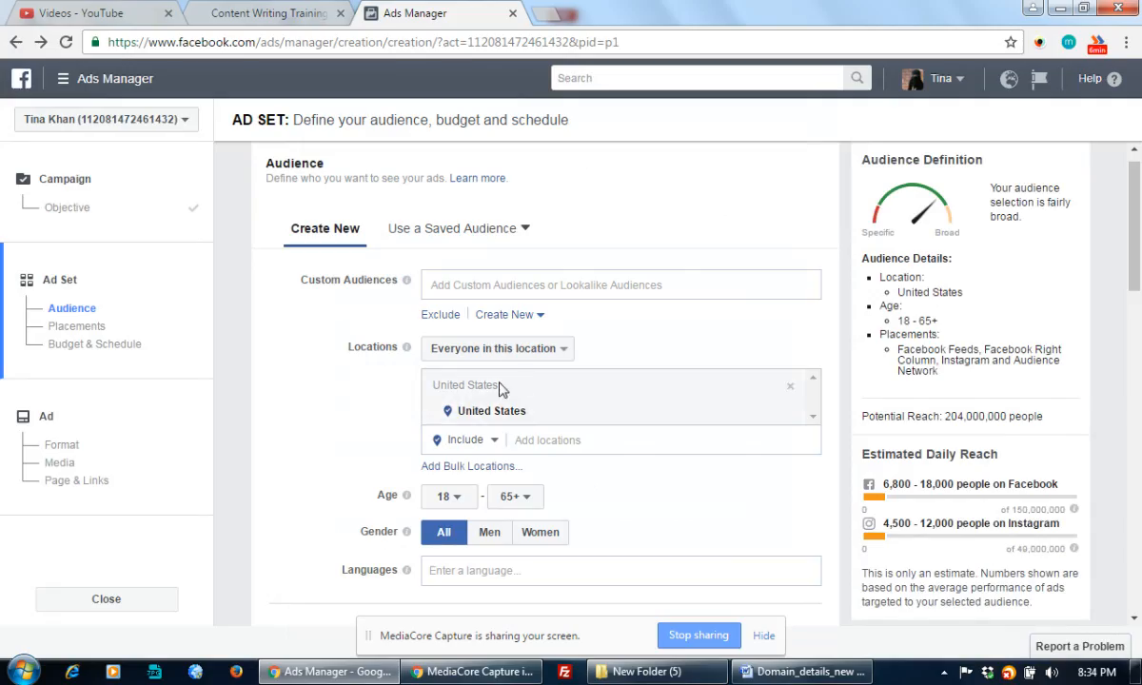
Start a Lookalike Audience from Create New and look through the available source pages.
left_click(506, 315)
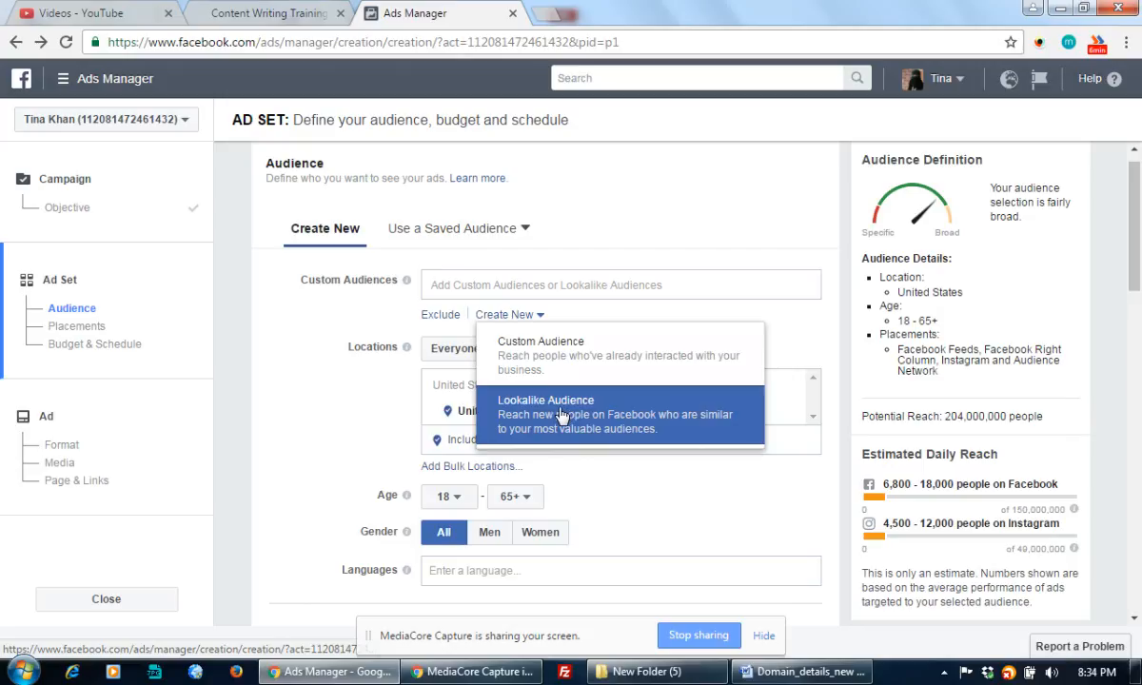
left_click(533, 407)
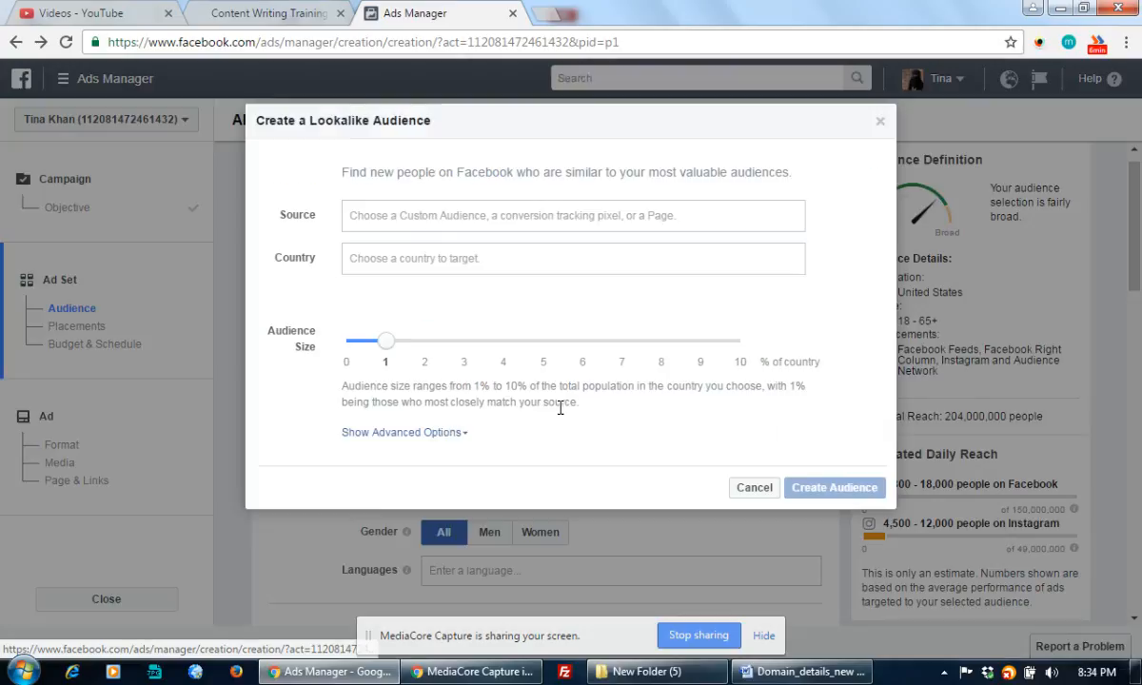
left_click(400, 219)
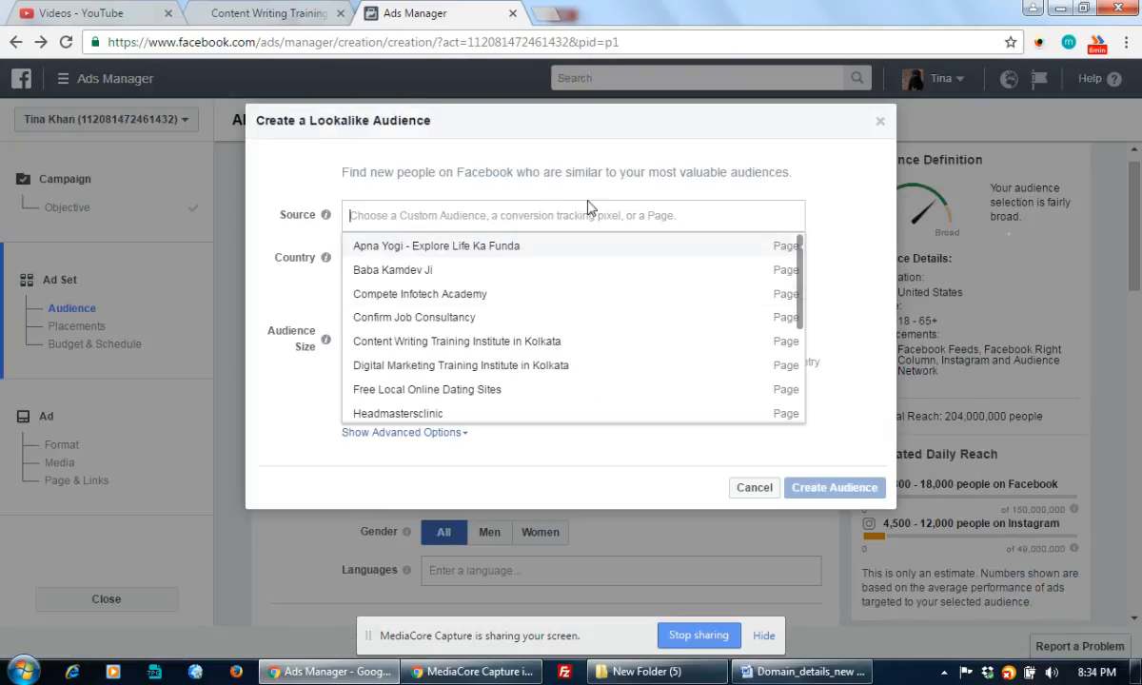
left_click(514, 203)
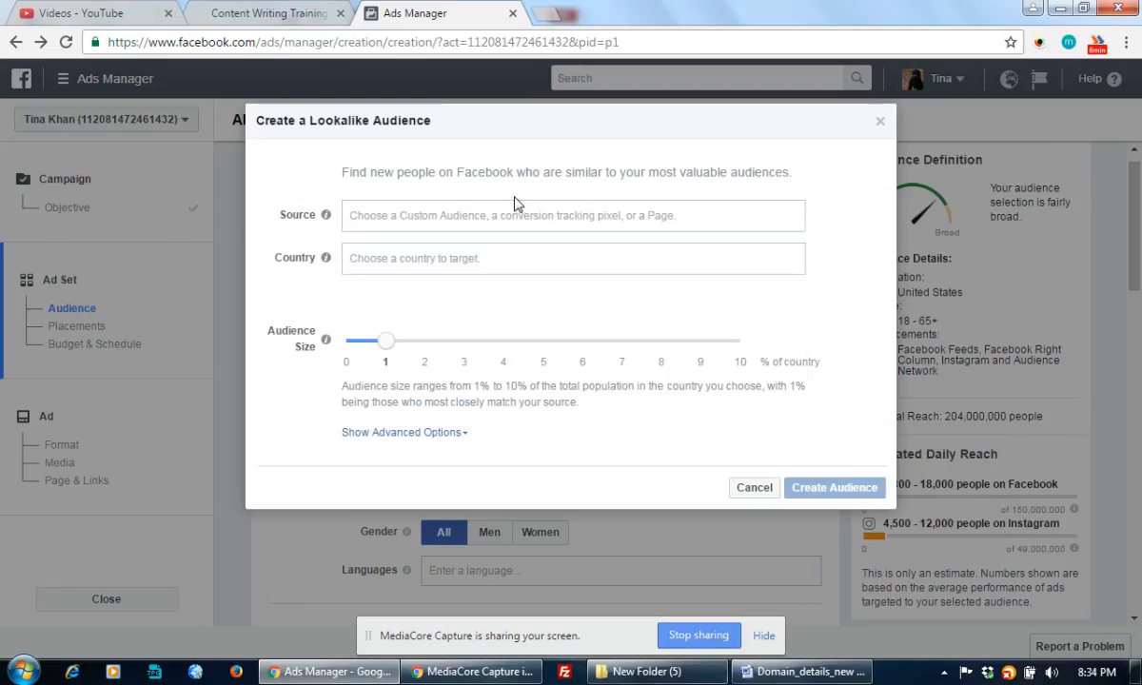
Search the lookalike source for 'education' then 'training', cancel the dialog, and reopen Create New.
left_click(465, 216)
type("edu")
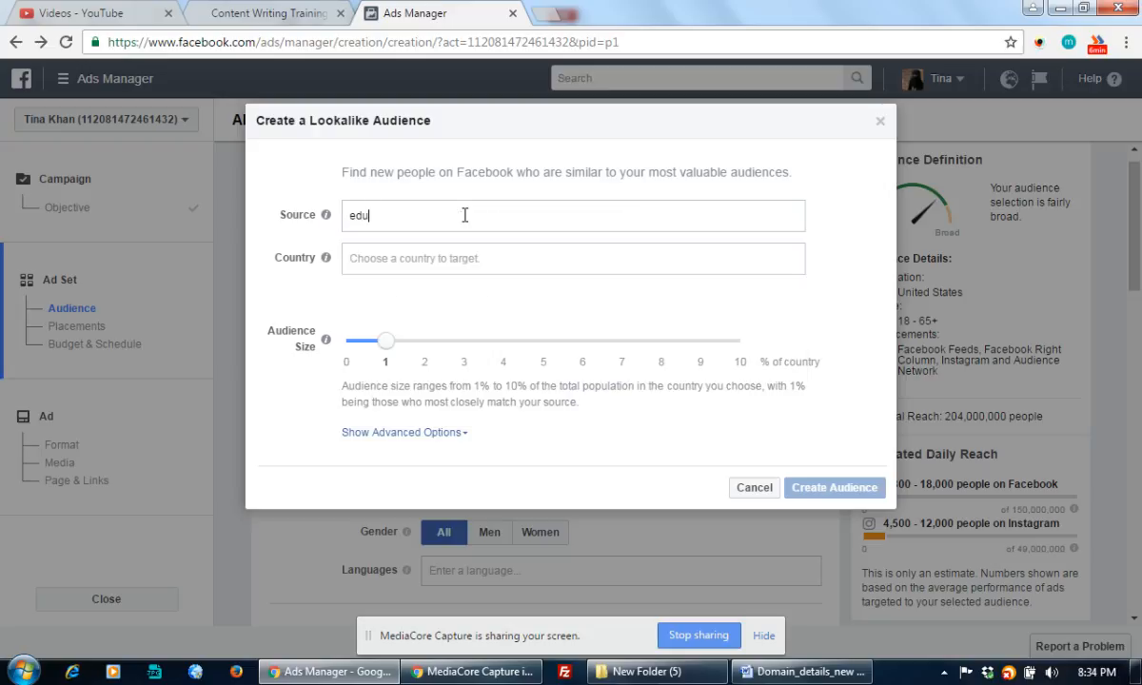
type("cation")
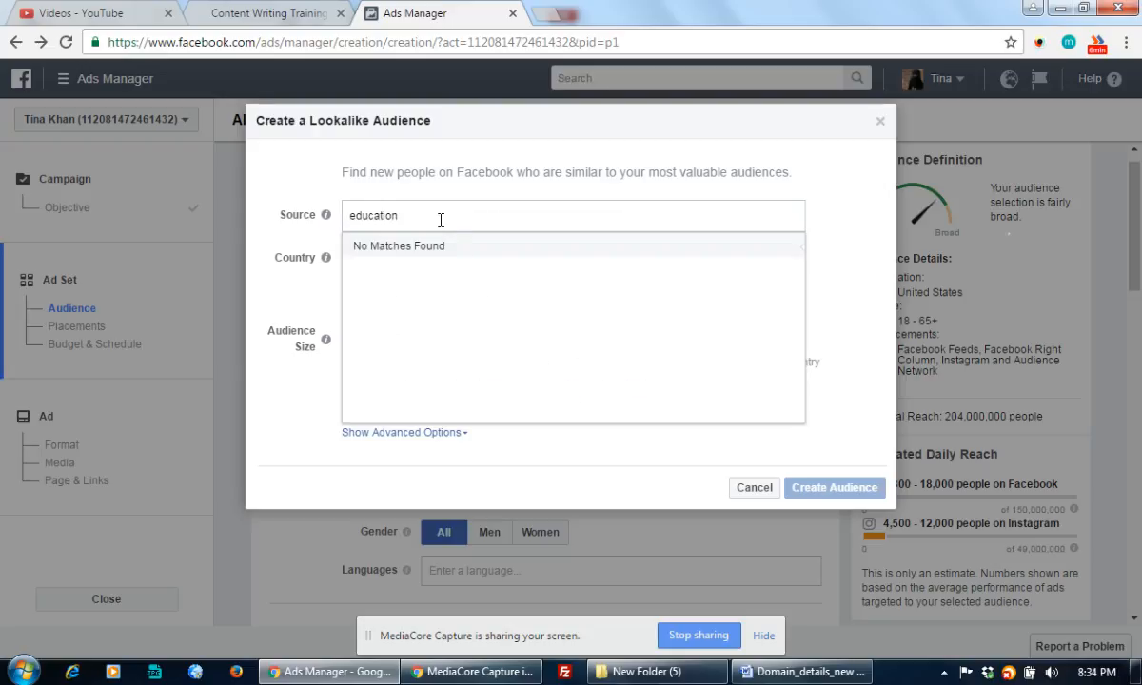
left_click_drag(439, 216, 323, 218)
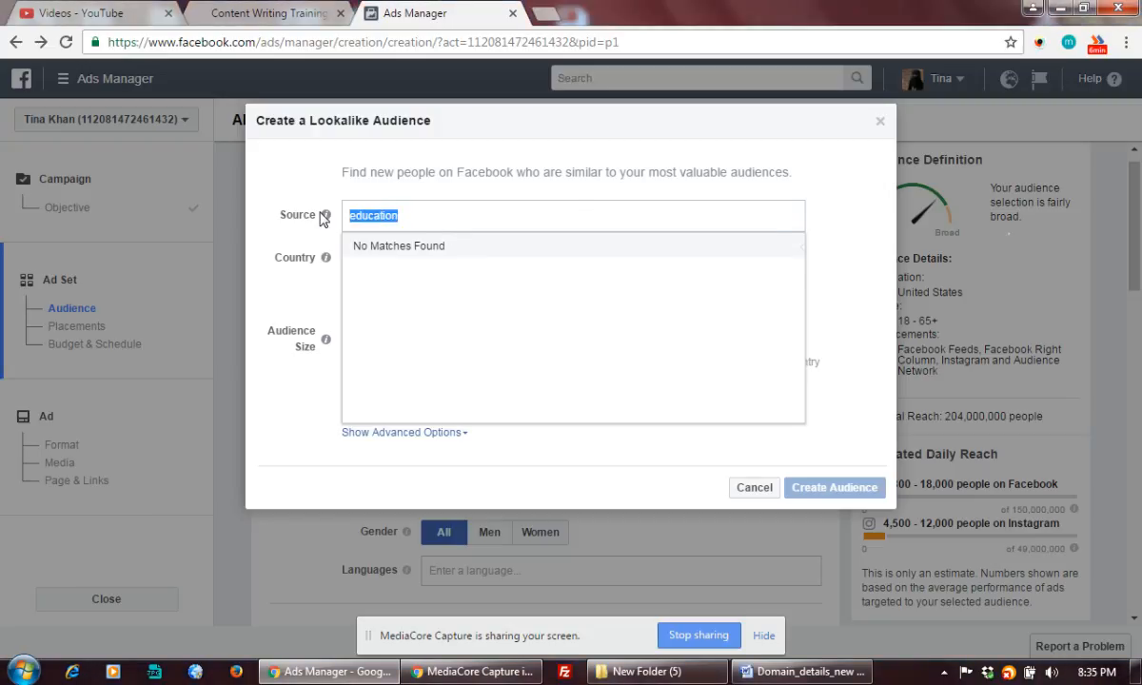
type("training")
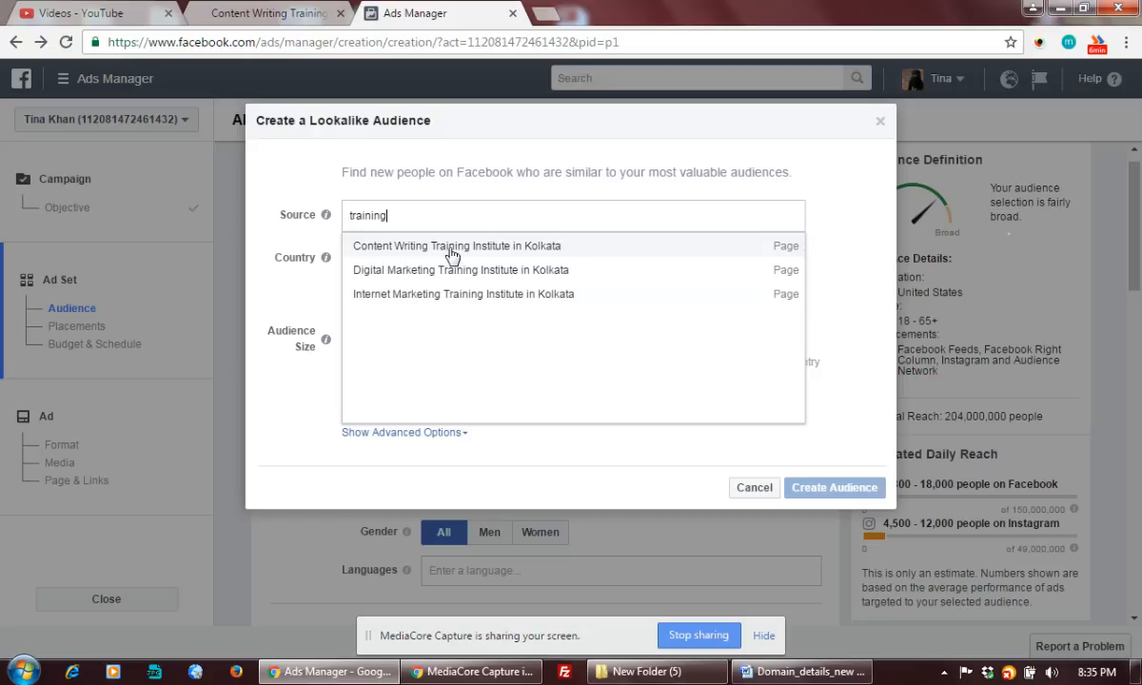
key("BackSpace")
key("BackSpace")
key("BackSpace")
key("BackSpace")
key("BackSpace")
key("BackSpace")
key("BackSpace")
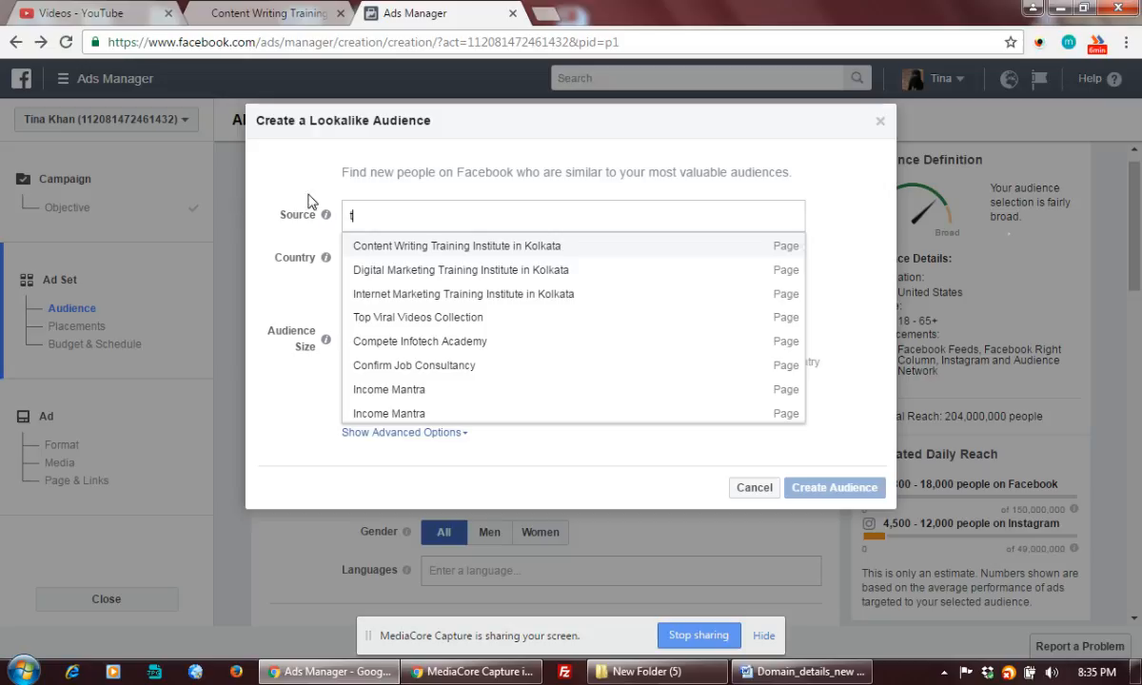
left_click(752, 487)
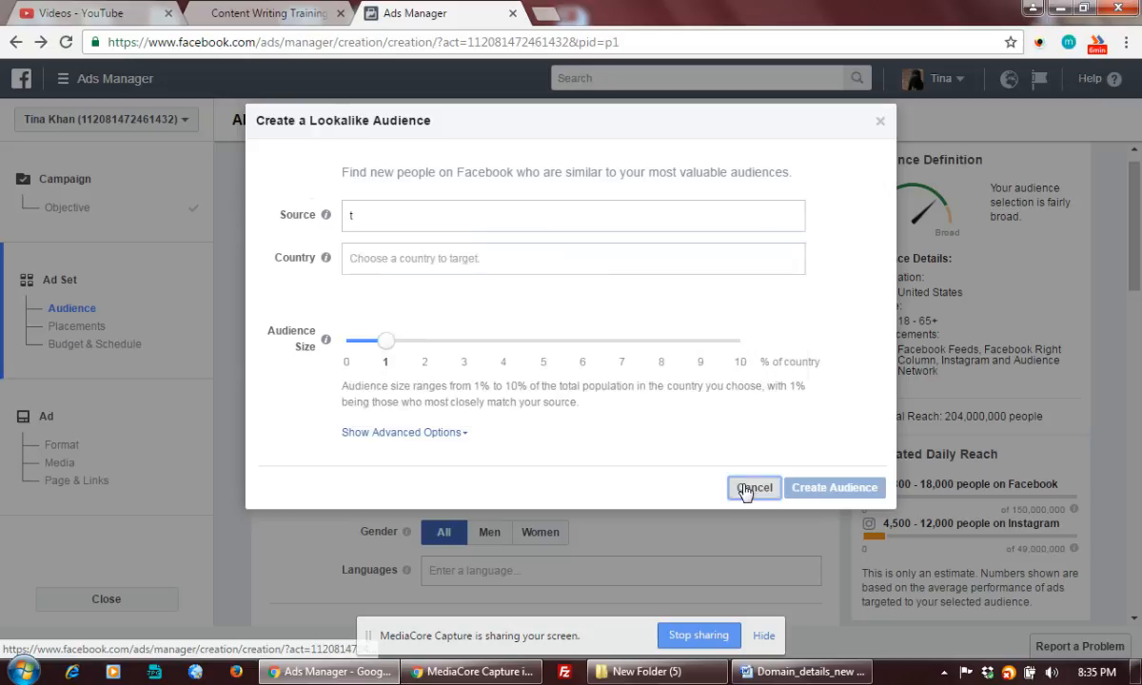
left_click(533, 316)
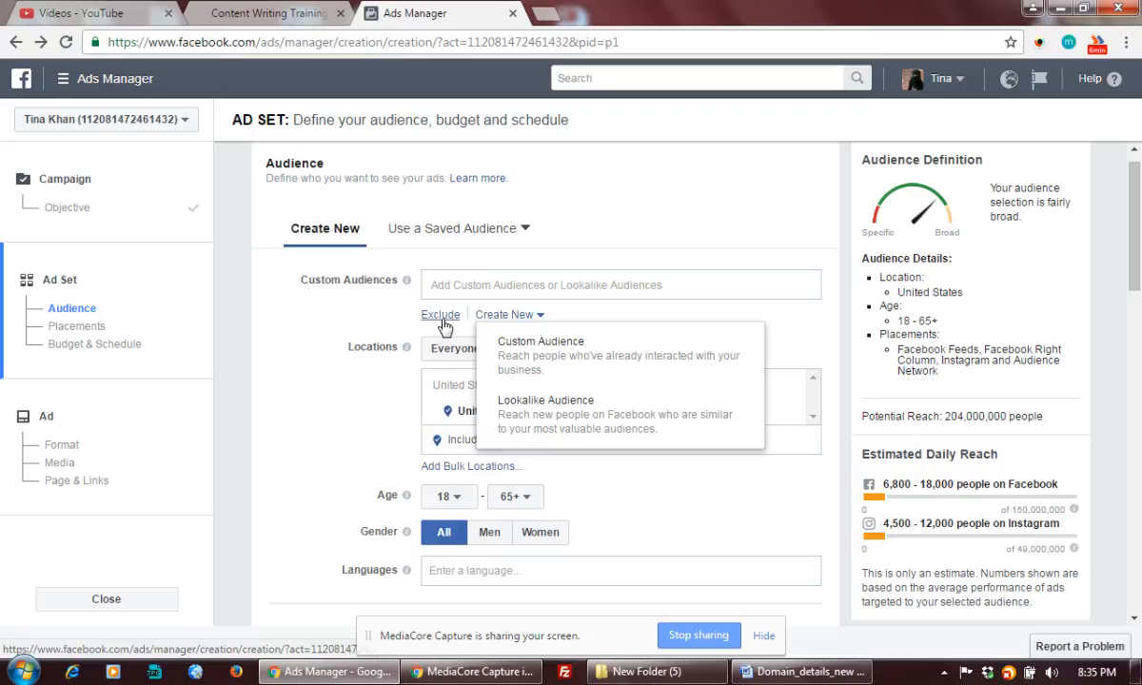
Add the 'Lookalike (IN, 5%) - People who like Compete Infotech Academy' audience to the ad set.
left_click(645, 284)
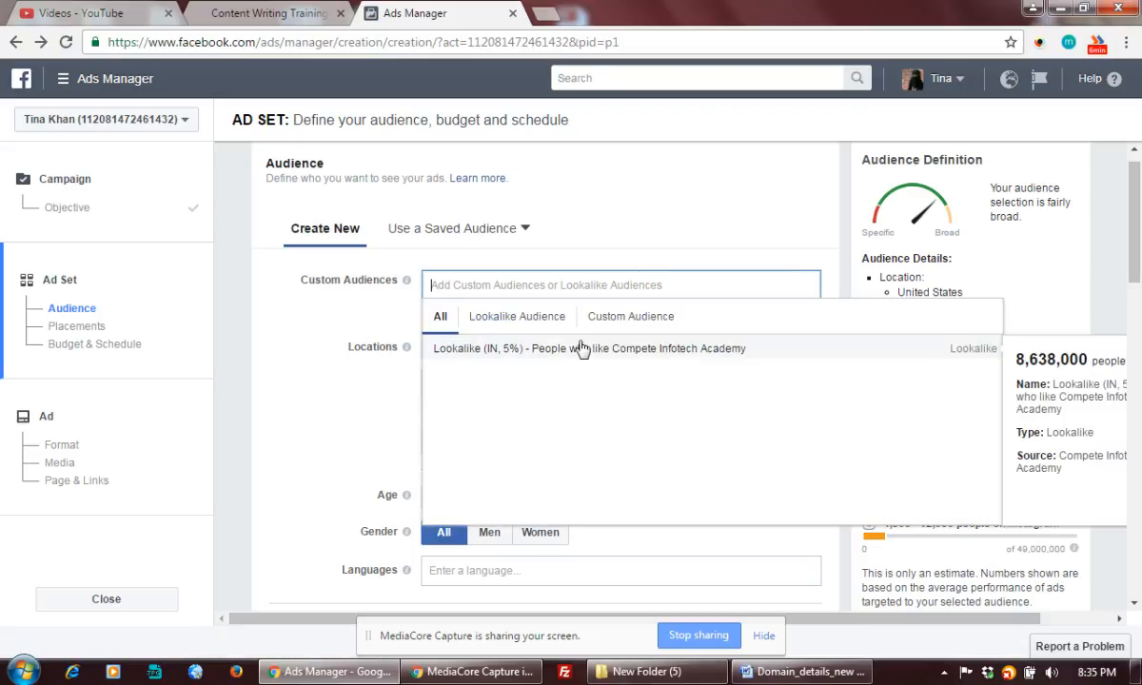
left_click(657, 351)
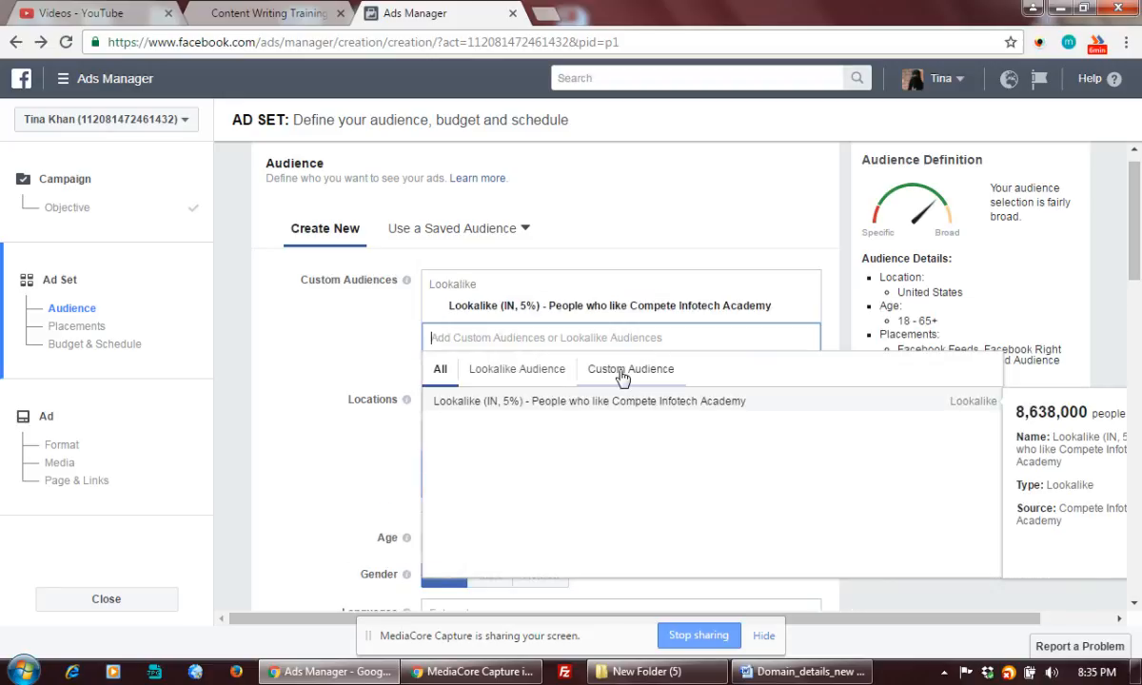
left_click(655, 191)
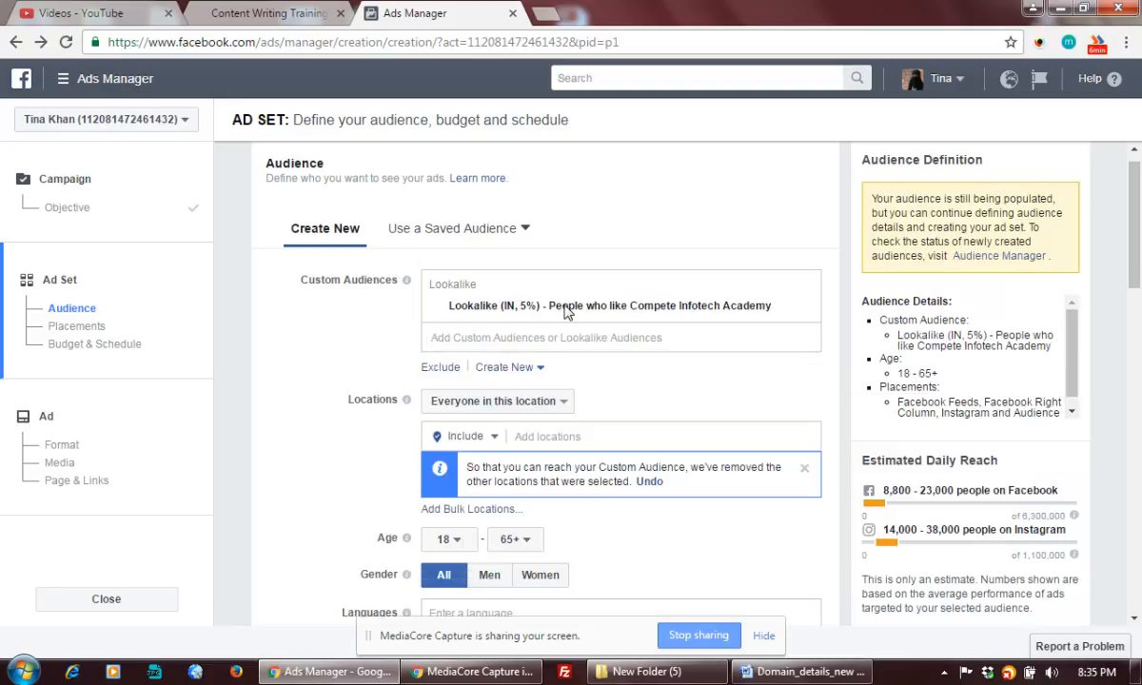
left_click(538, 438)
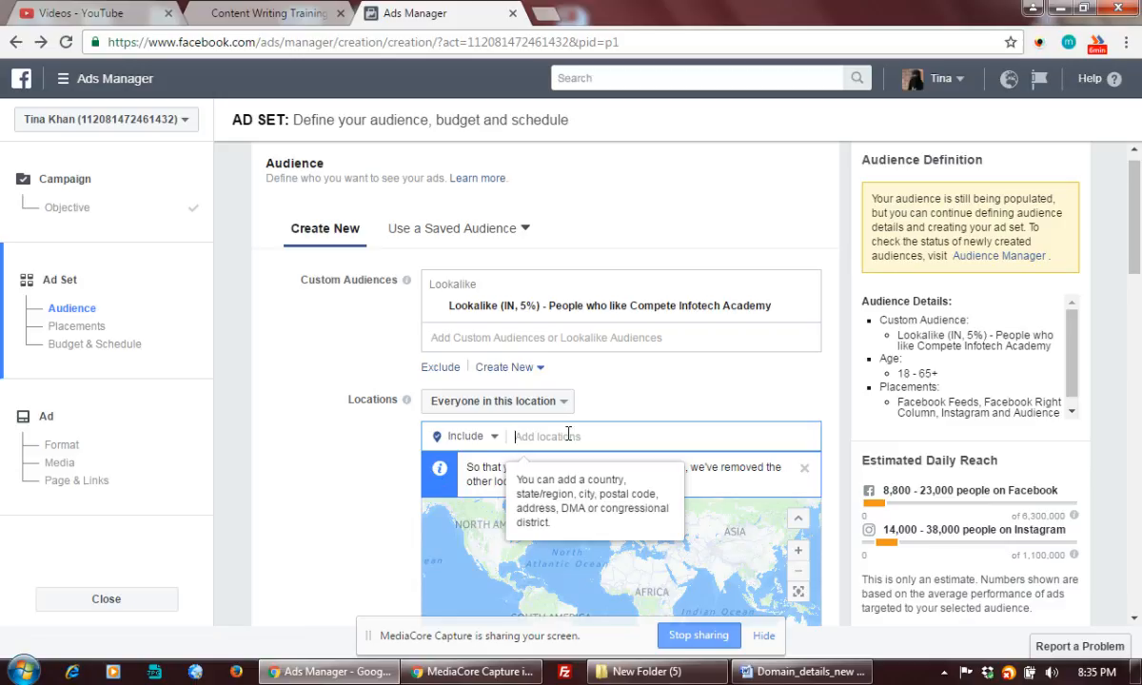
Search 'West benga' and choose West Bengal, India as the target location.
type("West bengal")
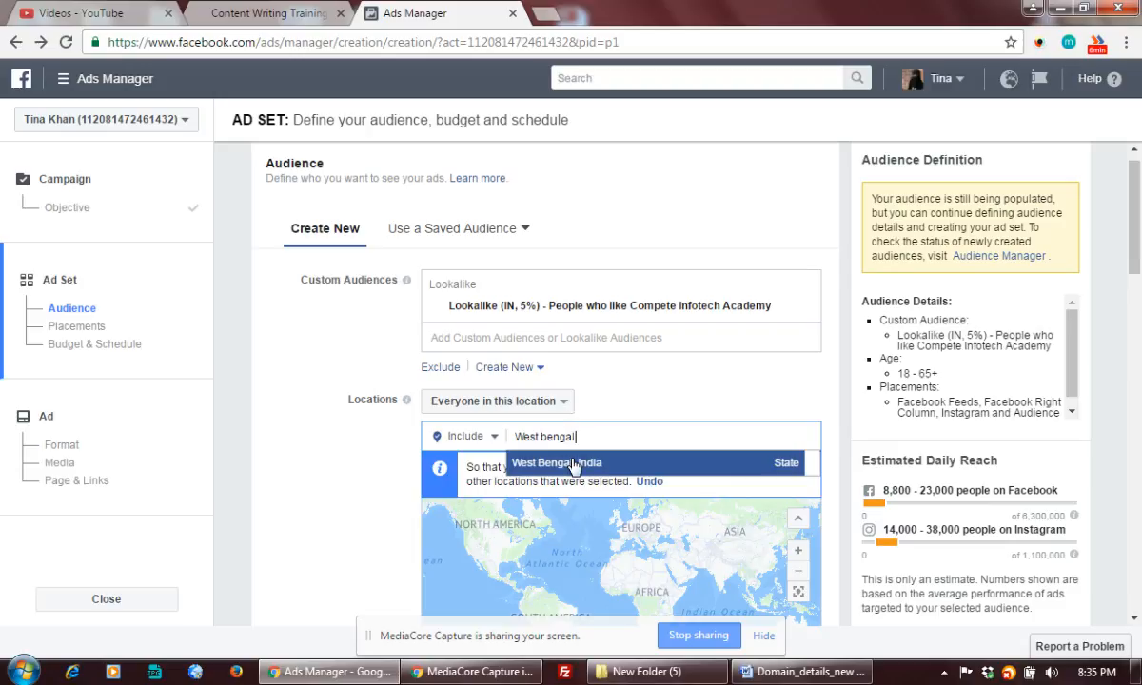
left_click(572, 464)
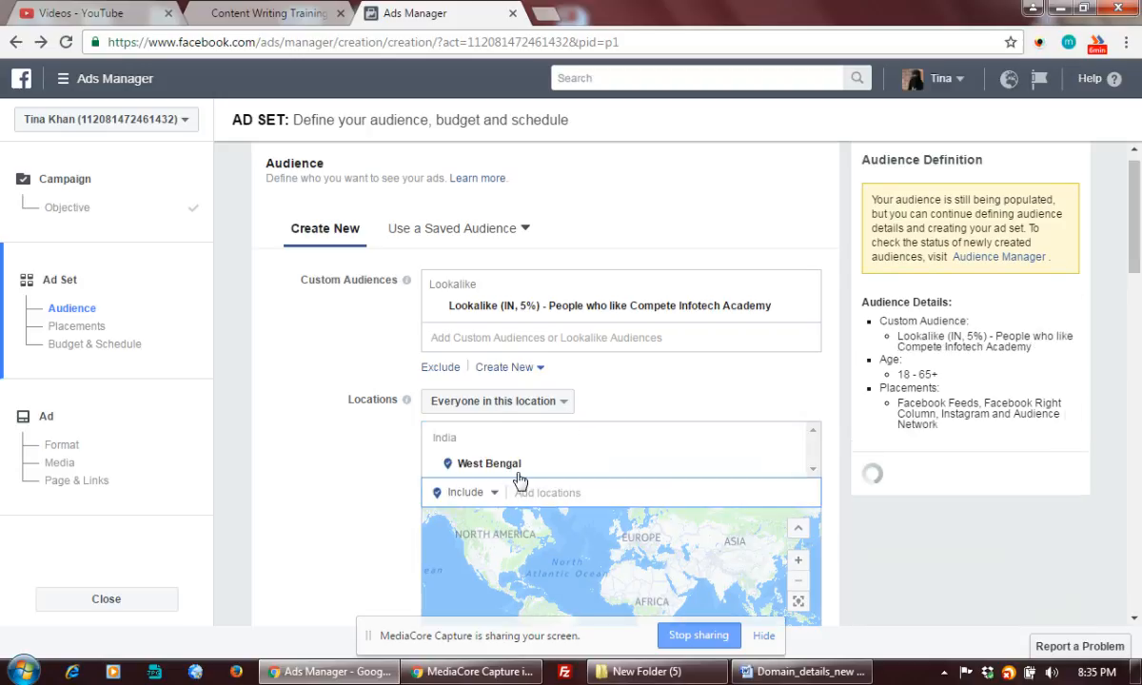
scroll(329, 479, "down", 3)
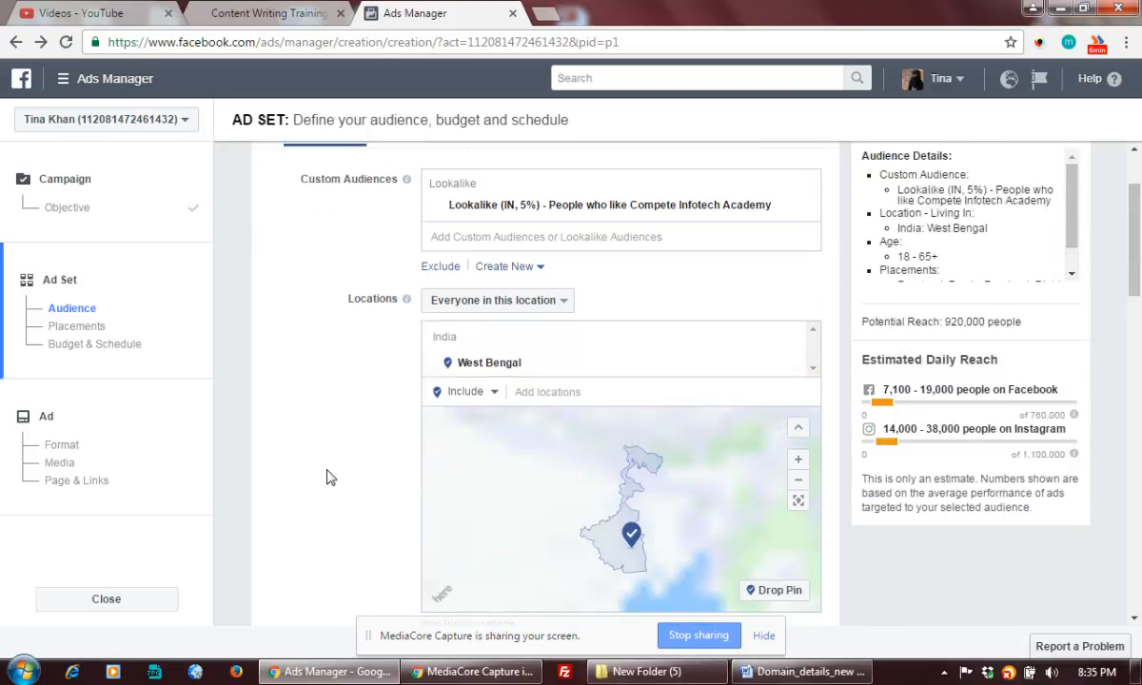
scroll(326, 478, "down", 1)
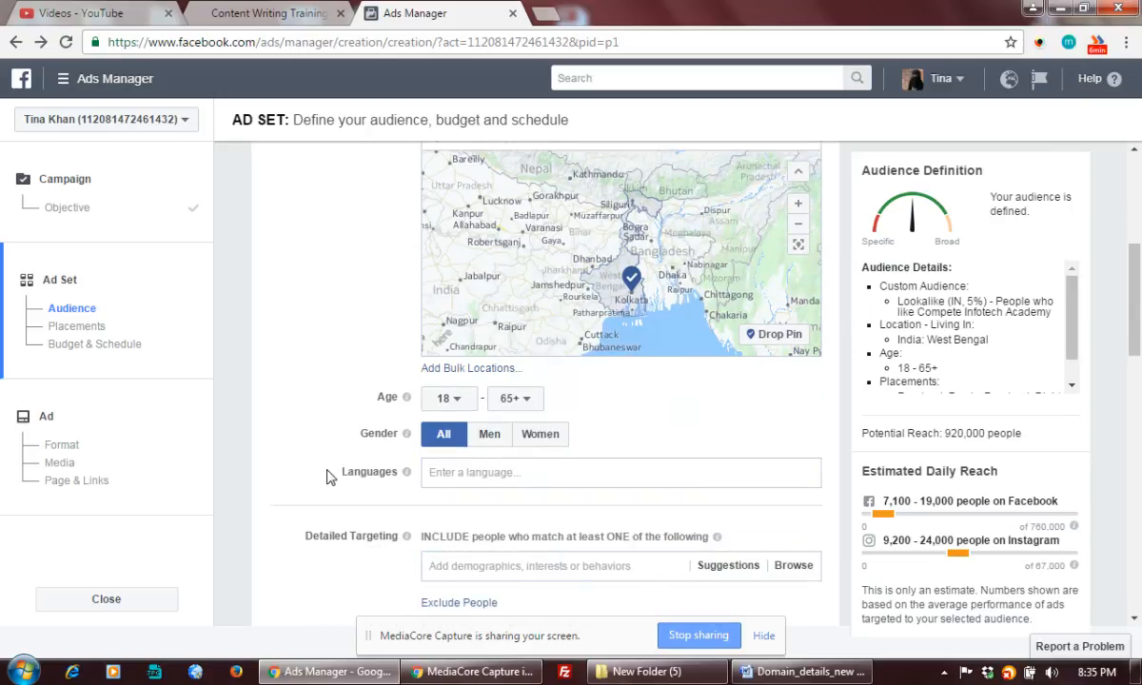
mouse_move(406, 433)
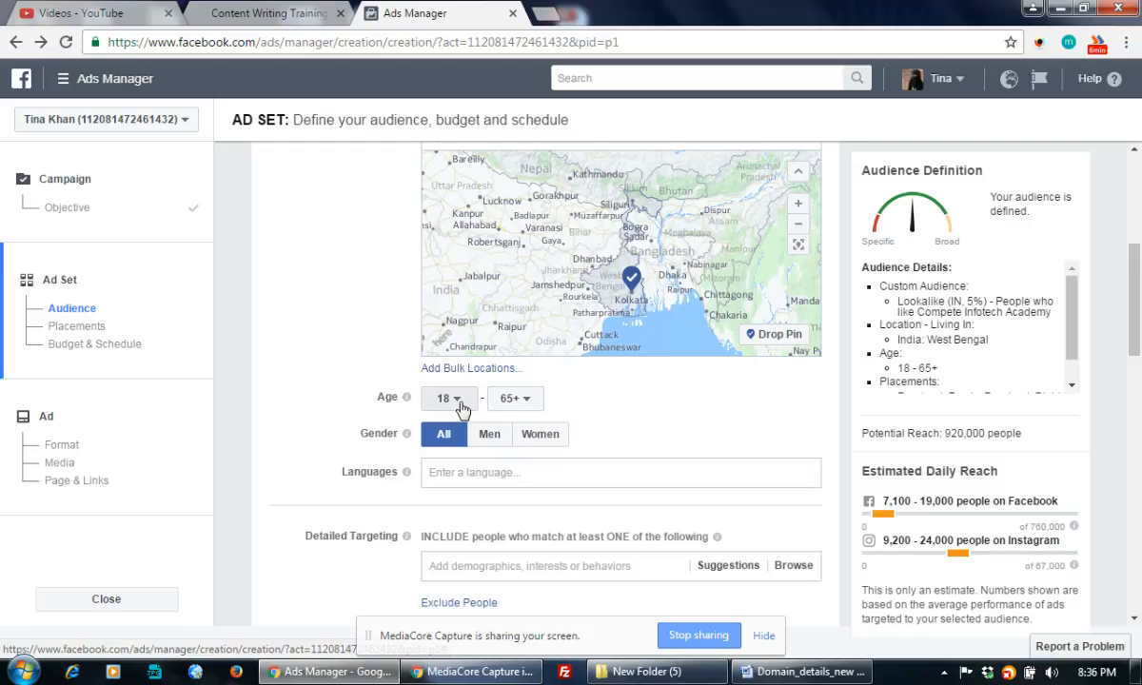
Set the ad set's minimum age to 22 and maximum age to 45.
left_click(531, 407)
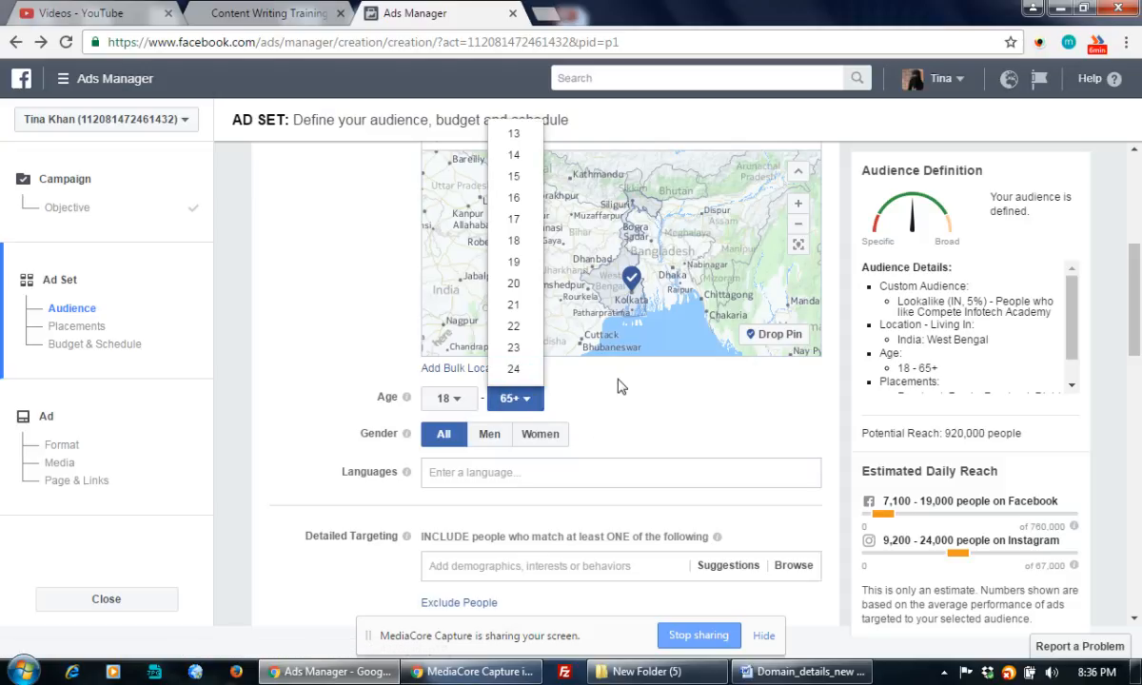
left_click(444, 398)
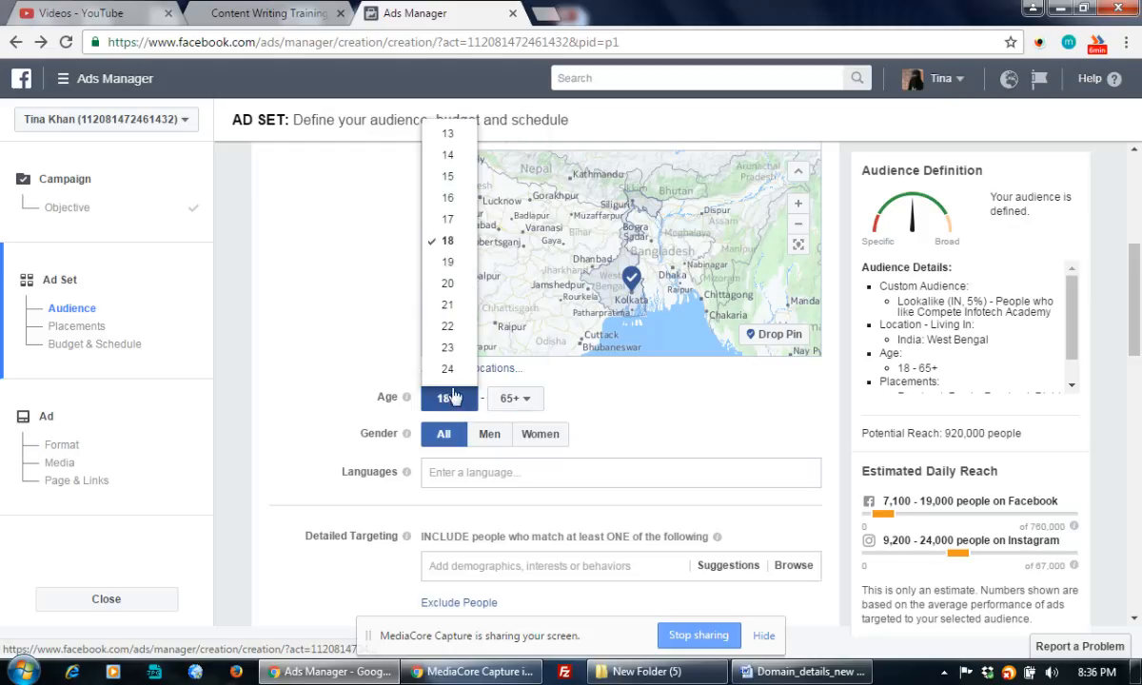
left_click(522, 415)
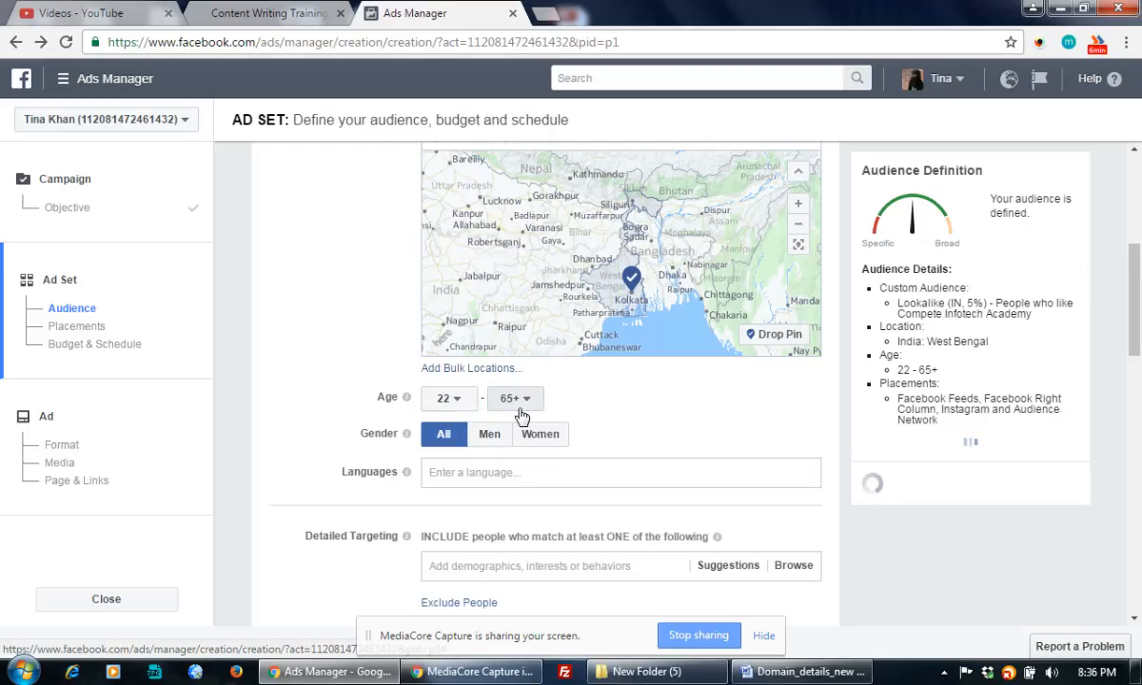
left_click(520, 407)
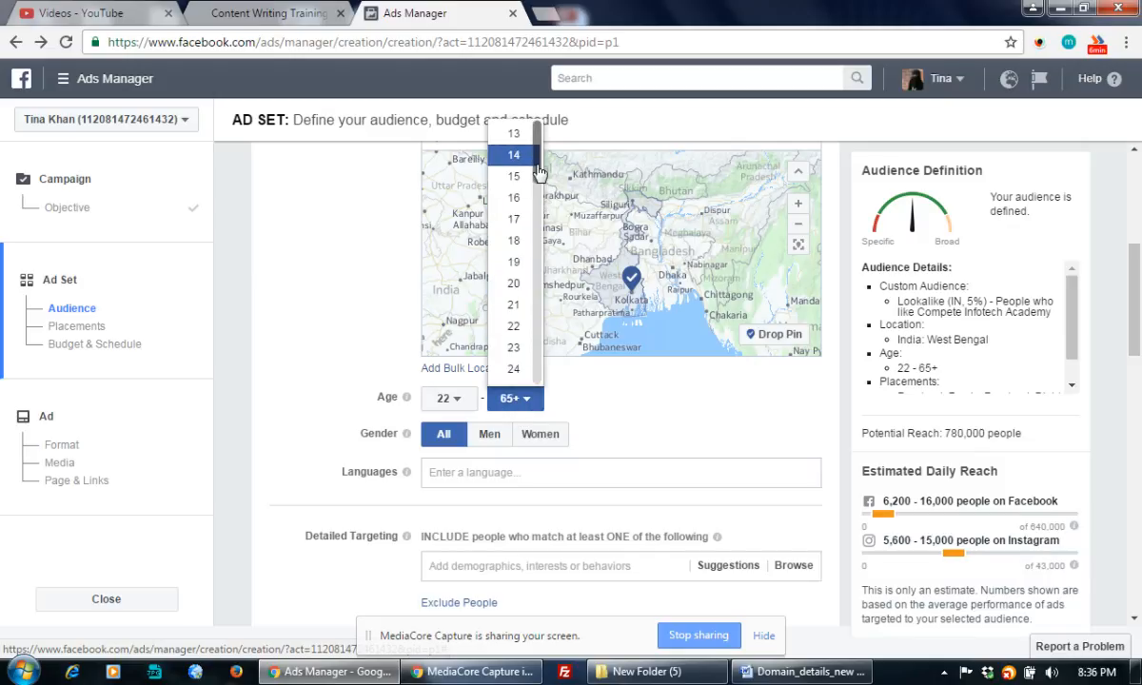
left_click_drag(538, 157, 538, 272)
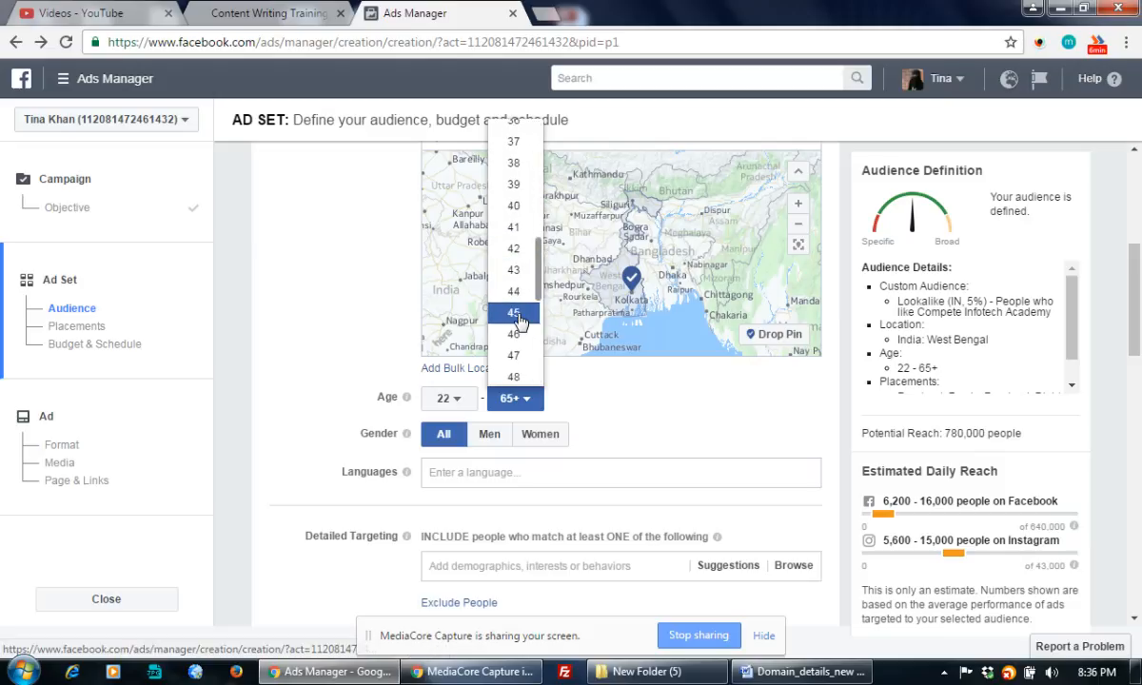
left_click(660, 419)
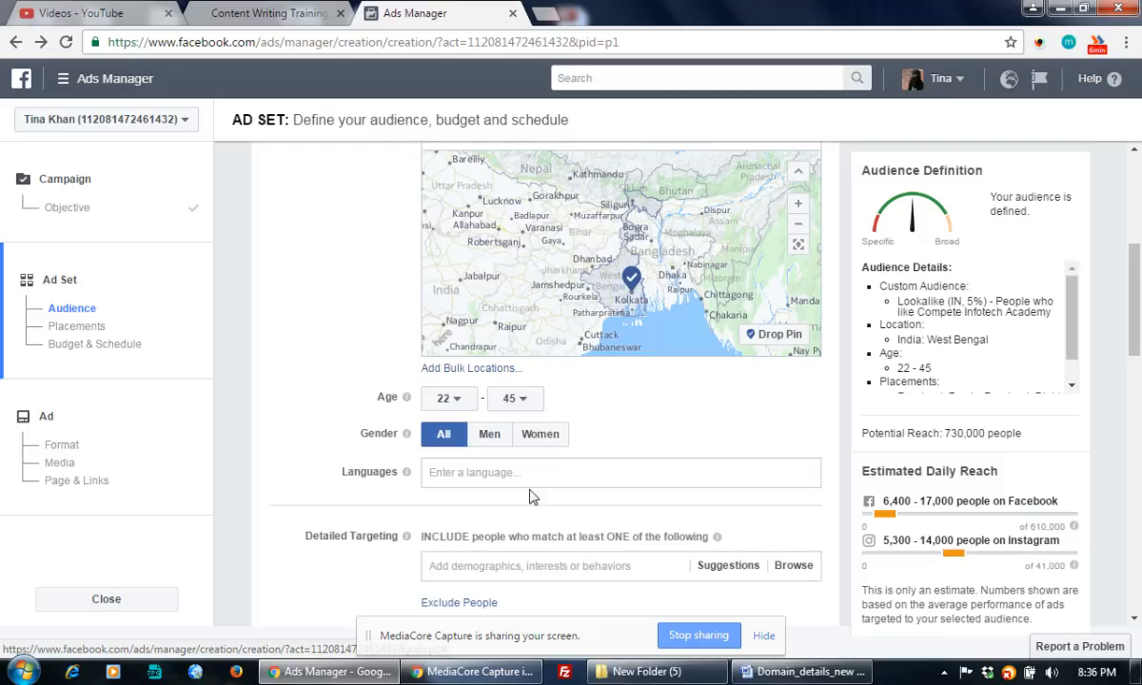
left_click(503, 473)
Add Bengali, English (All) and Hindi as the ad set's target languages.
scroll(747, 425, "down", 1)
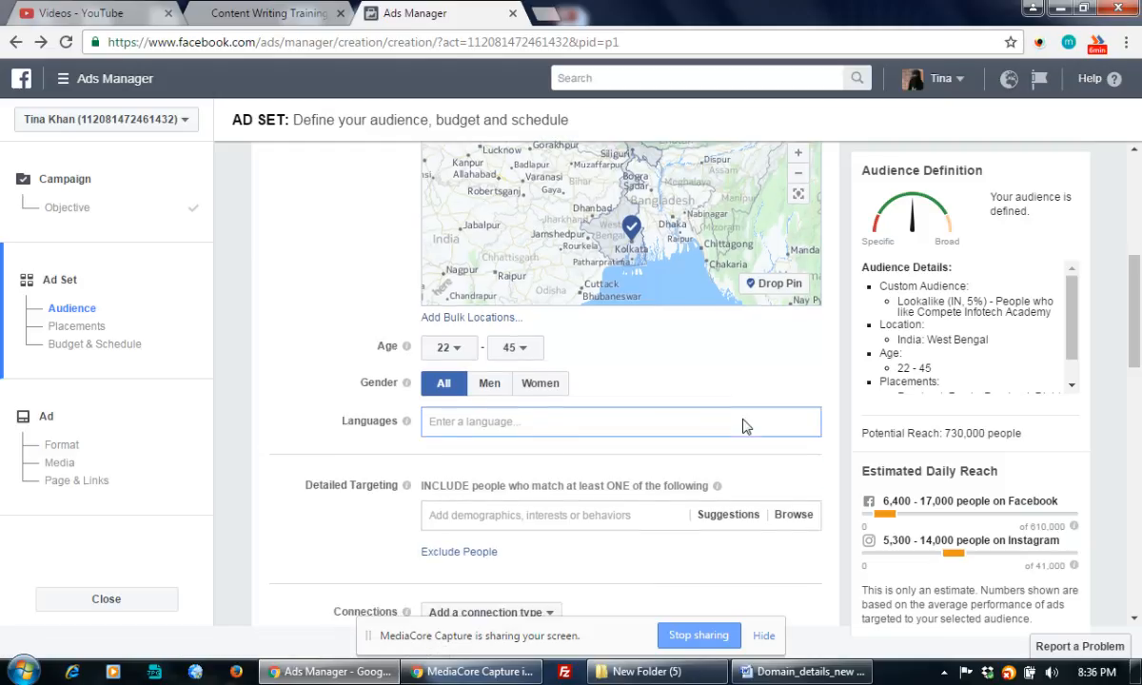
scroll(747, 426, "down", 2)
scroll(748, 426, "up", 1)
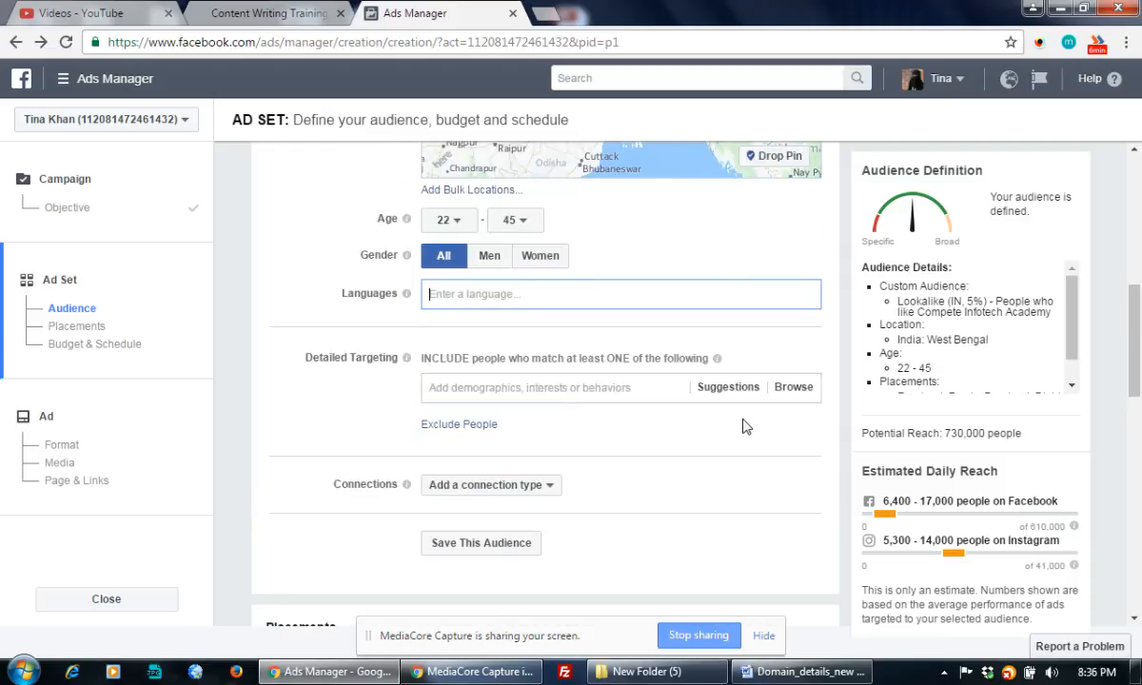
scroll(748, 426, "up", 1)
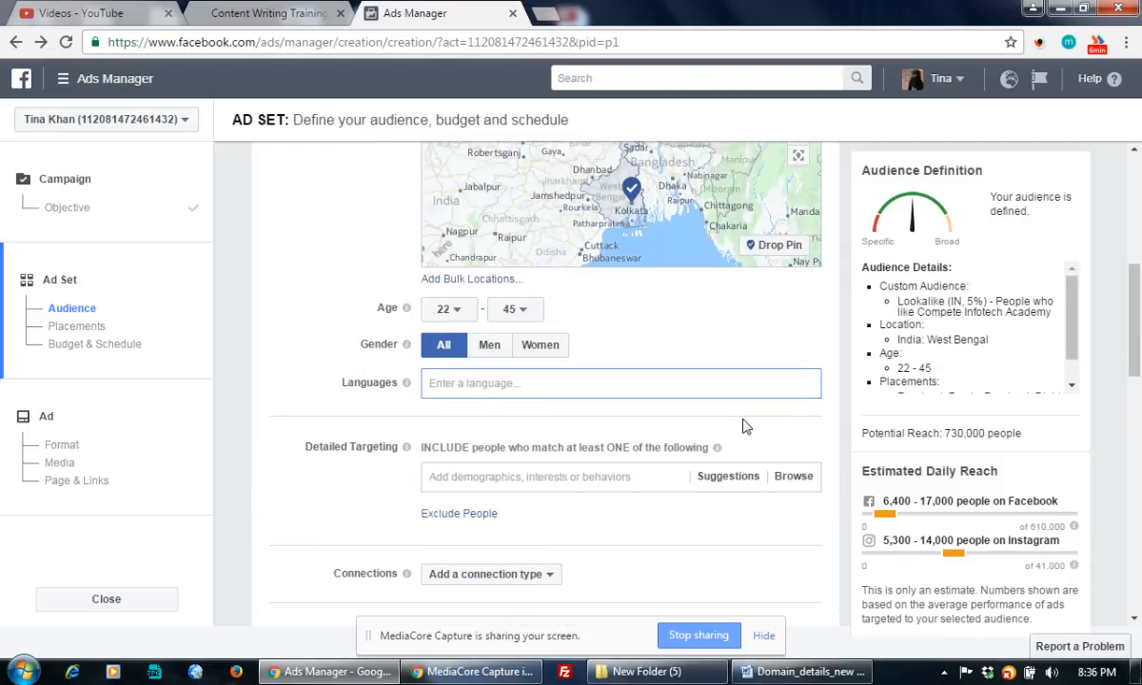
type("Bengali")
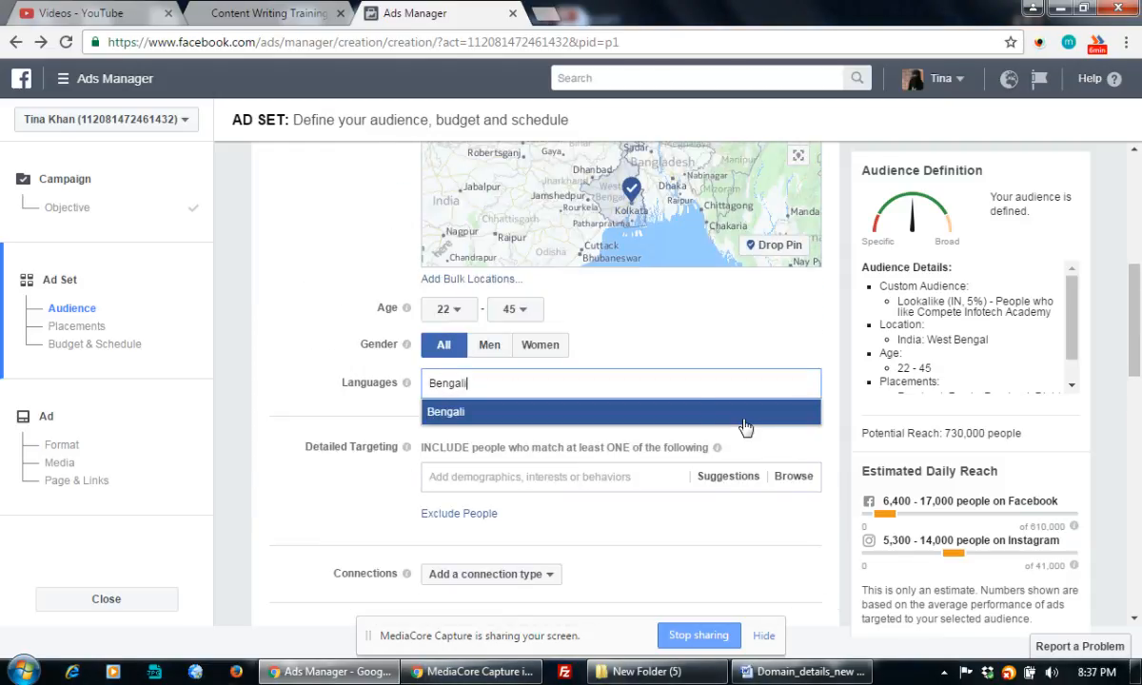
left_click(521, 411)
type("English")
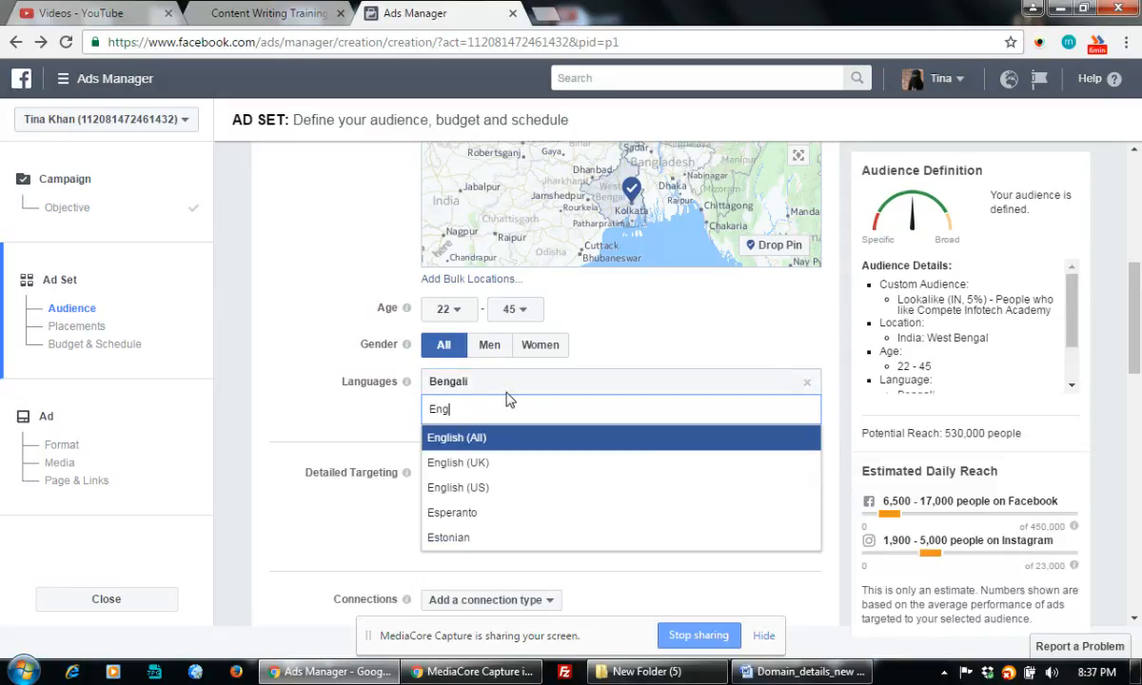
left_click(471, 450)
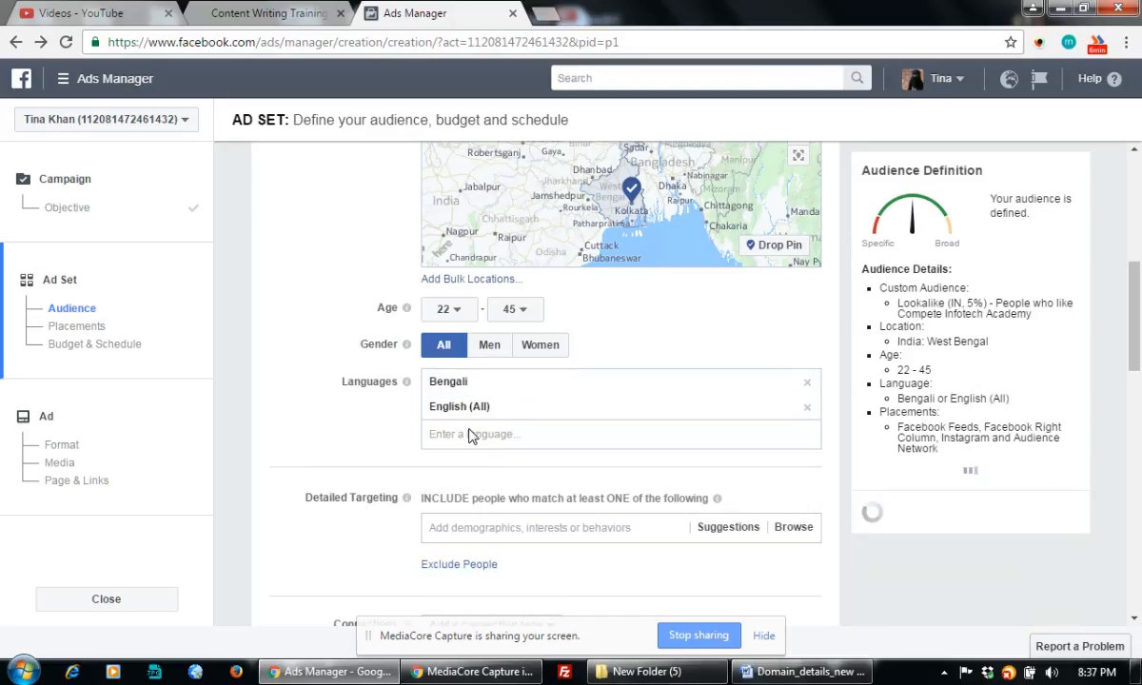
type("hin")
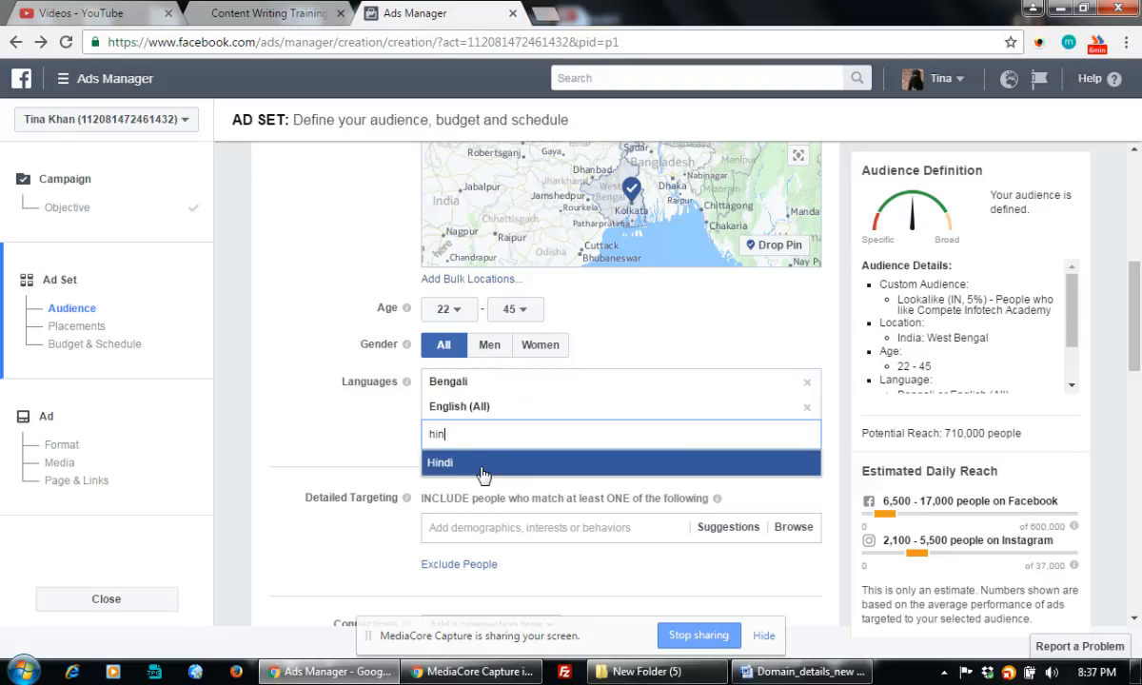
left_click(483, 464)
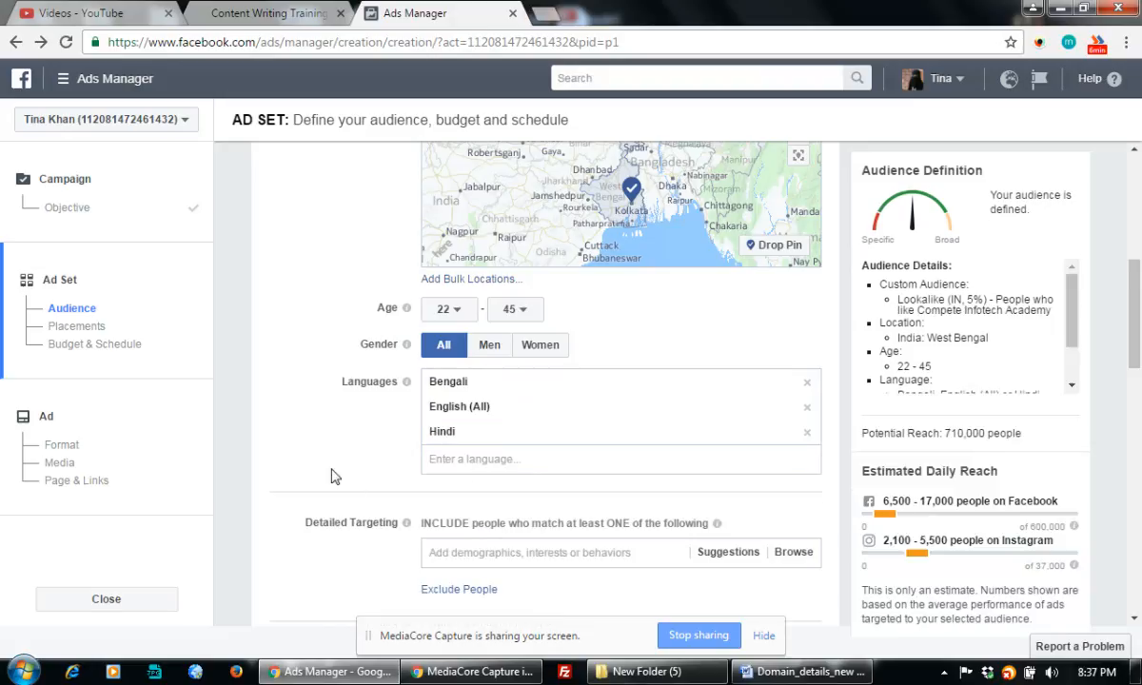
scroll(374, 476, "down", 2)
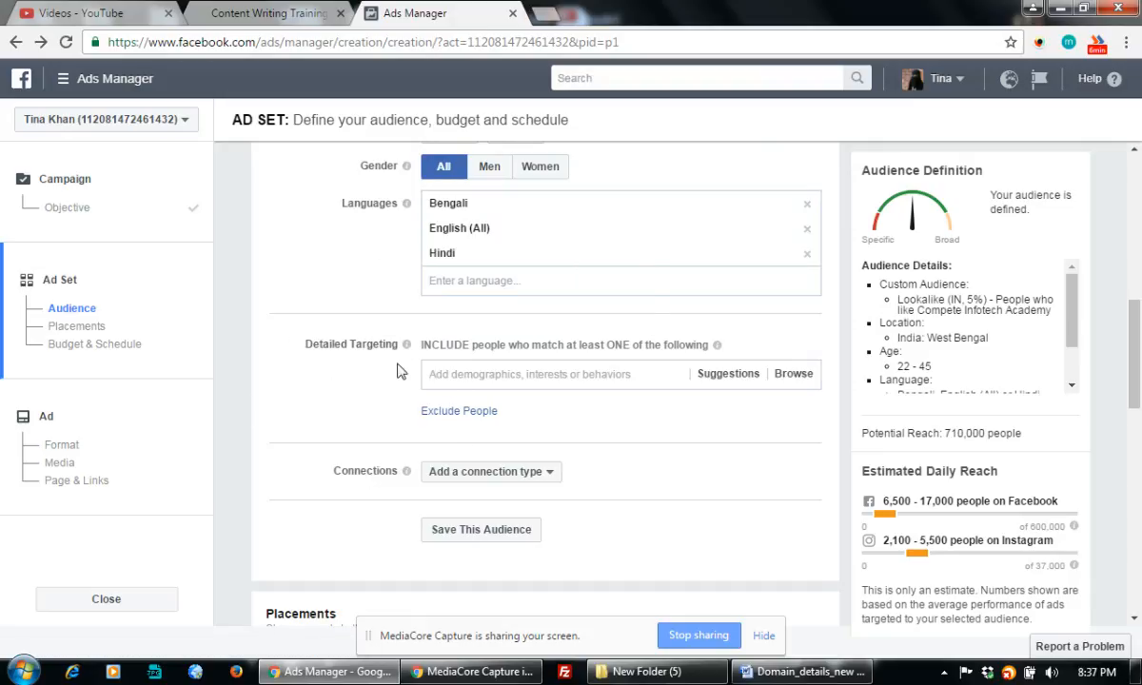
Add Career and Writer from the detailed targeting suggestions, then browse the remaining suggestions.
left_click_drag(329, 344, 614, 357)
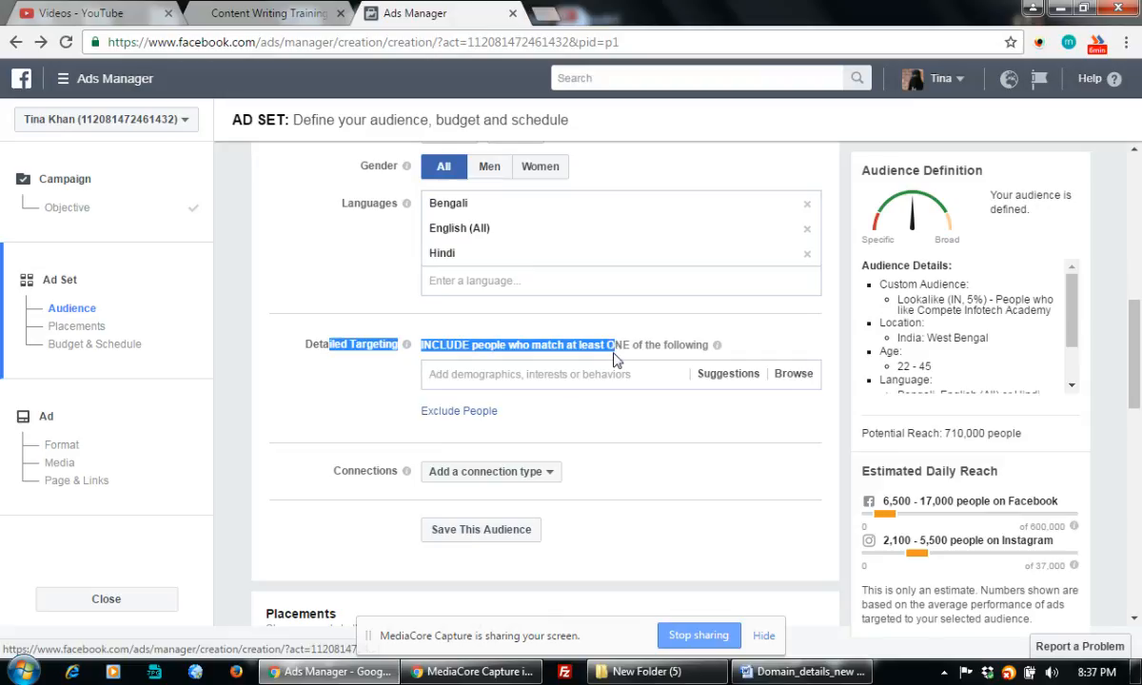
left_click(560, 380)
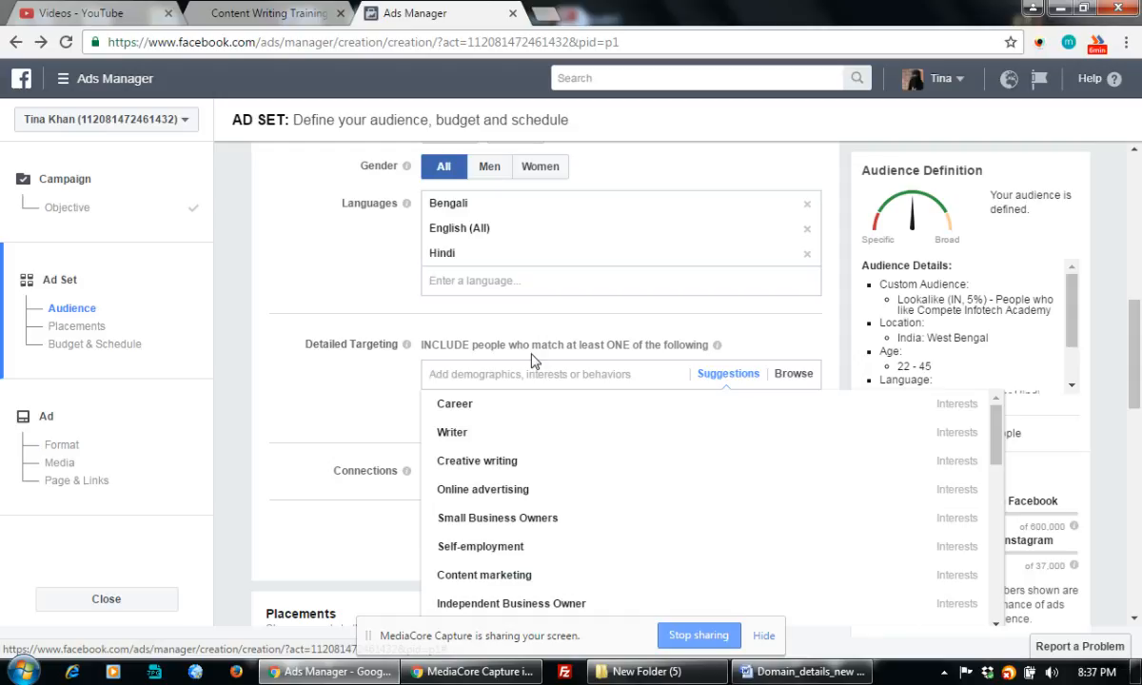
left_click(458, 406)
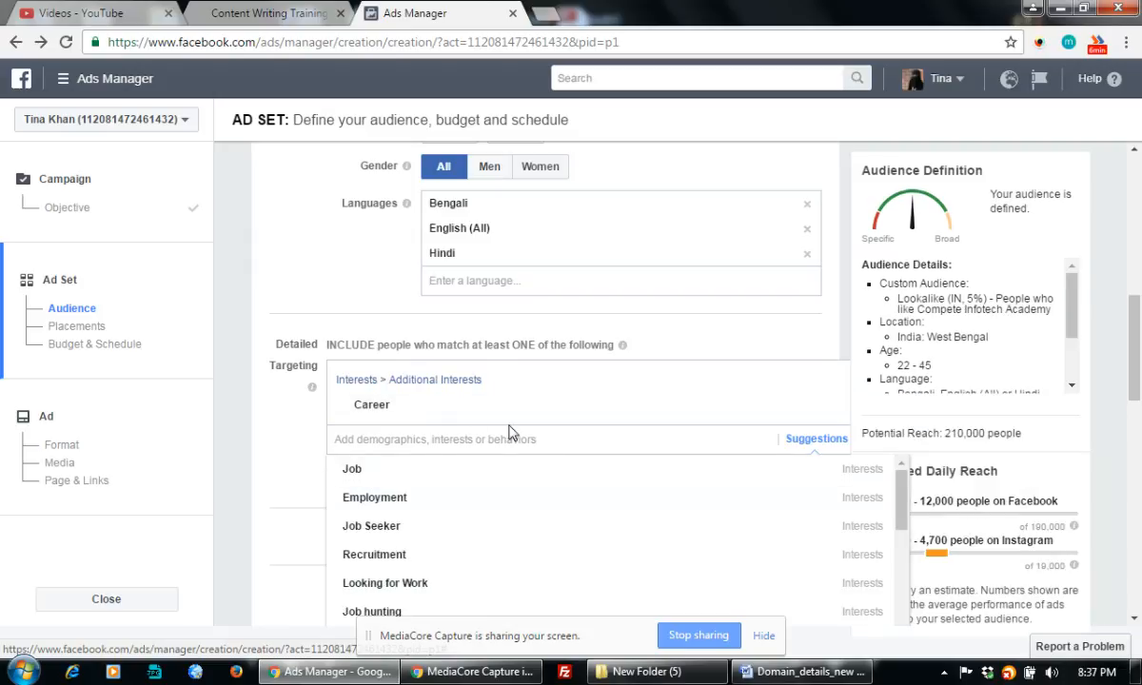
scroll(499, 461, "down", 4)
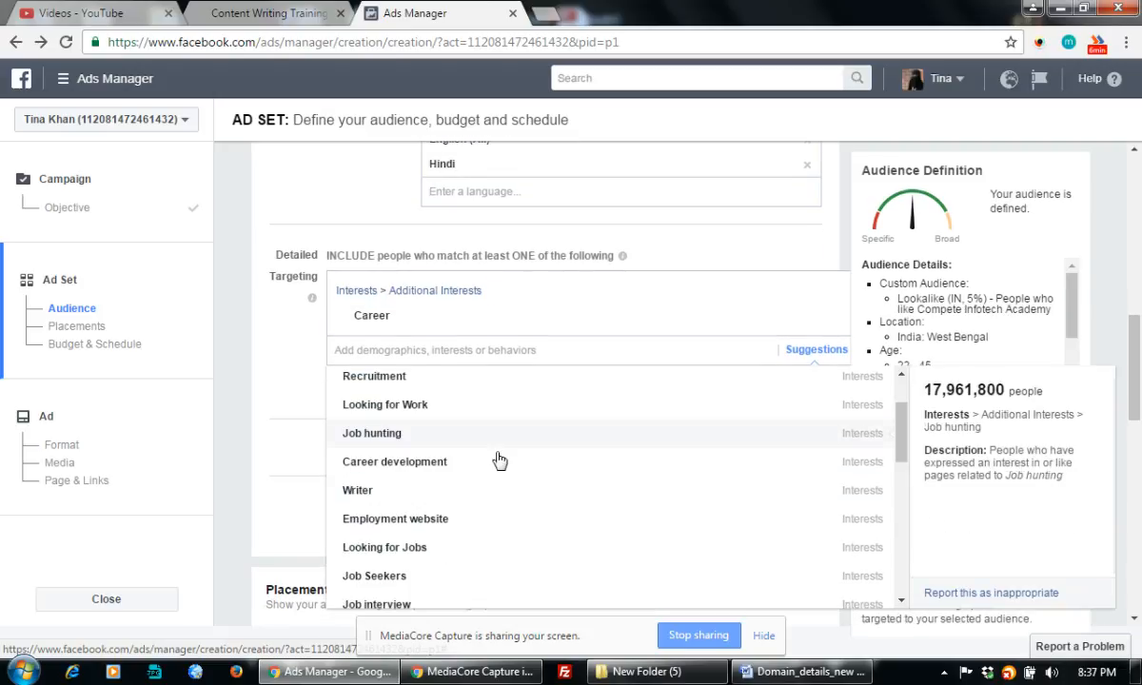
left_click(362, 491)
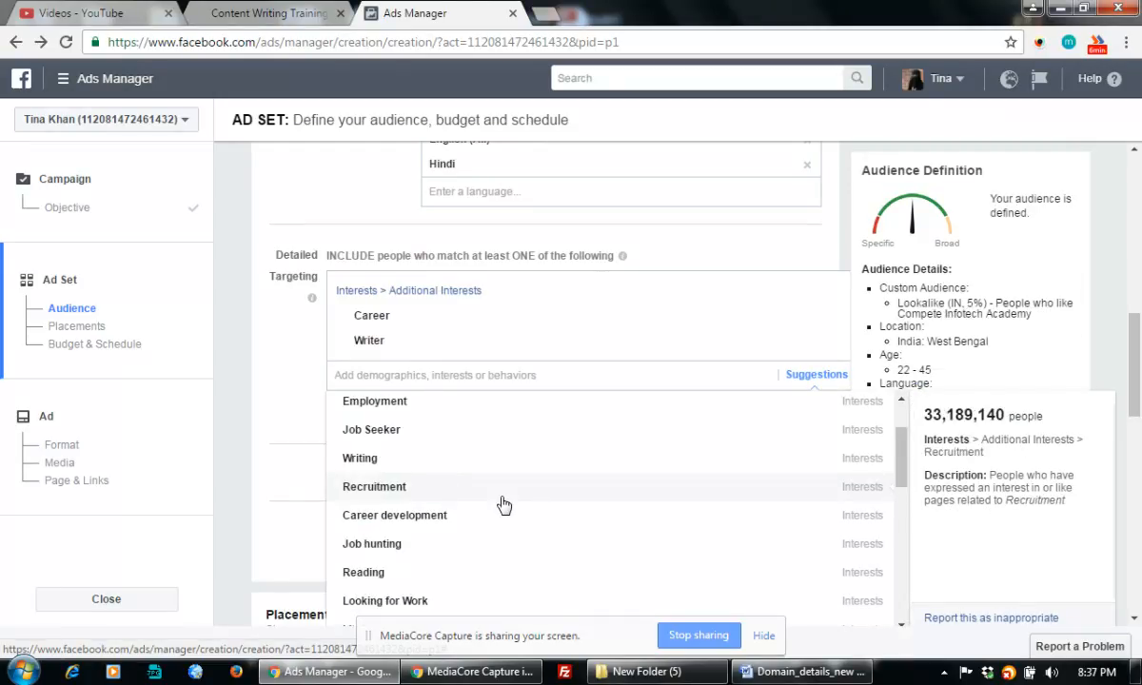
scroll(504, 505, "down", 1)
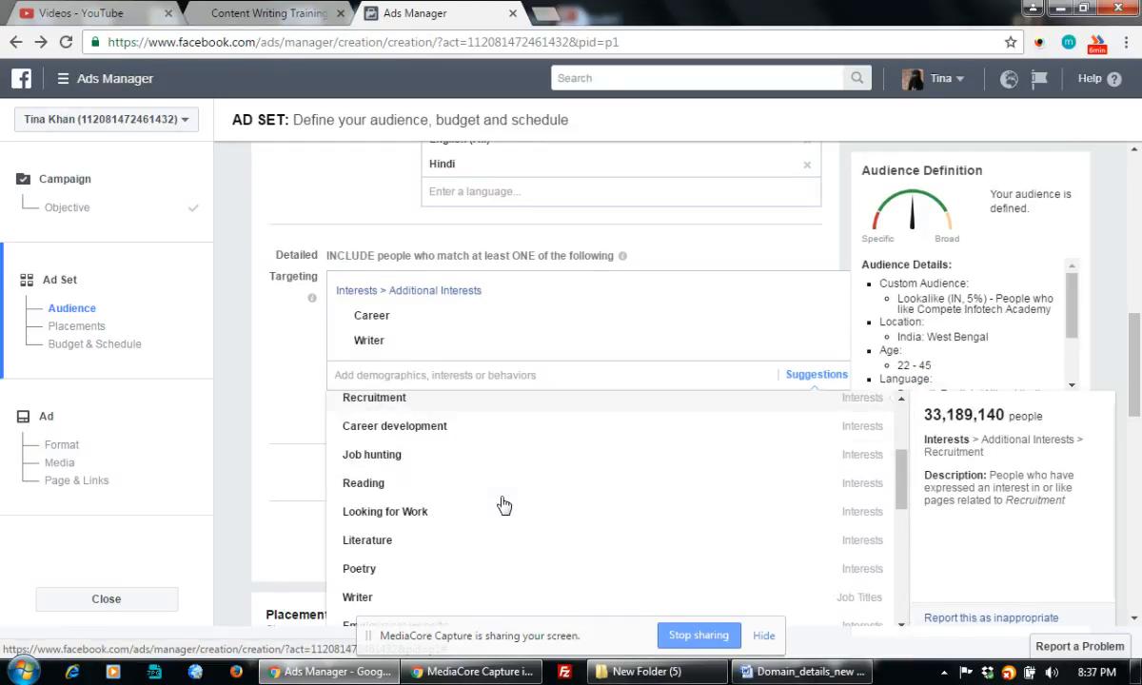
scroll(505, 504, "down", 2)
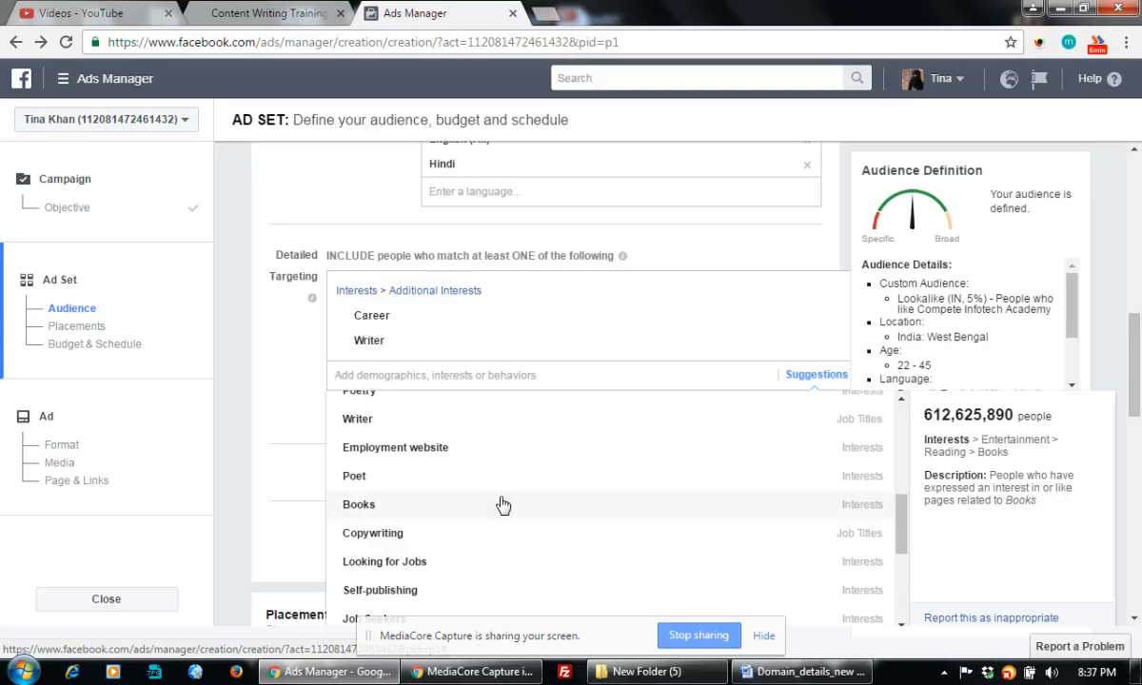
scroll(503, 505, "up", 1)
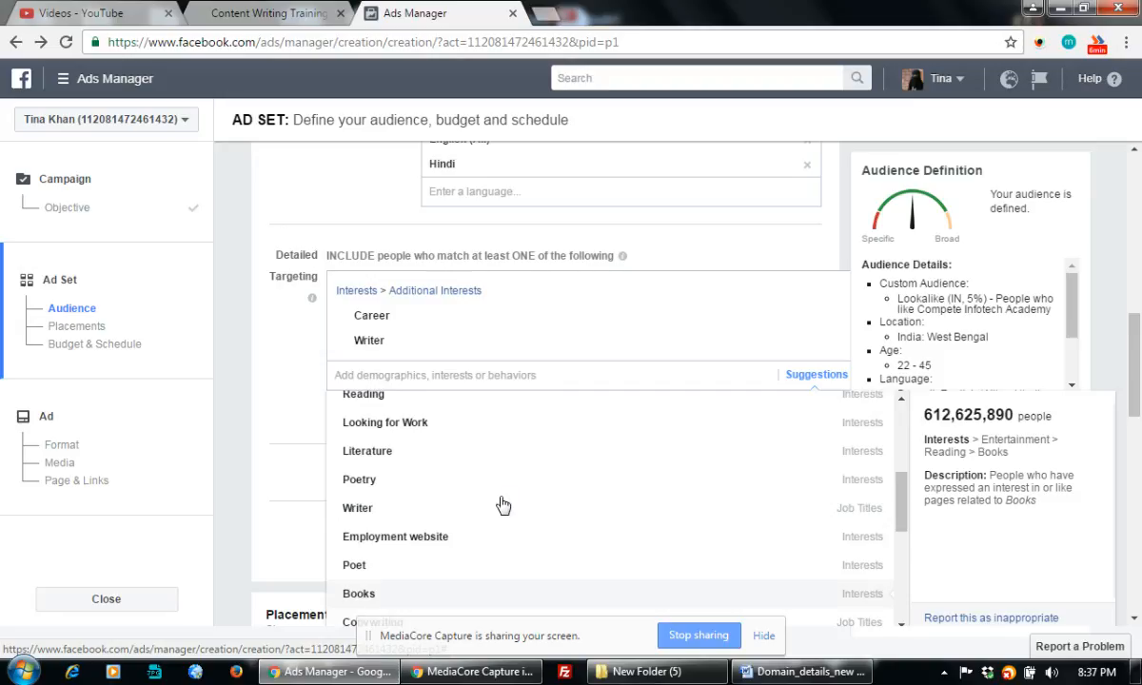
scroll(473, 488, "down", 2)
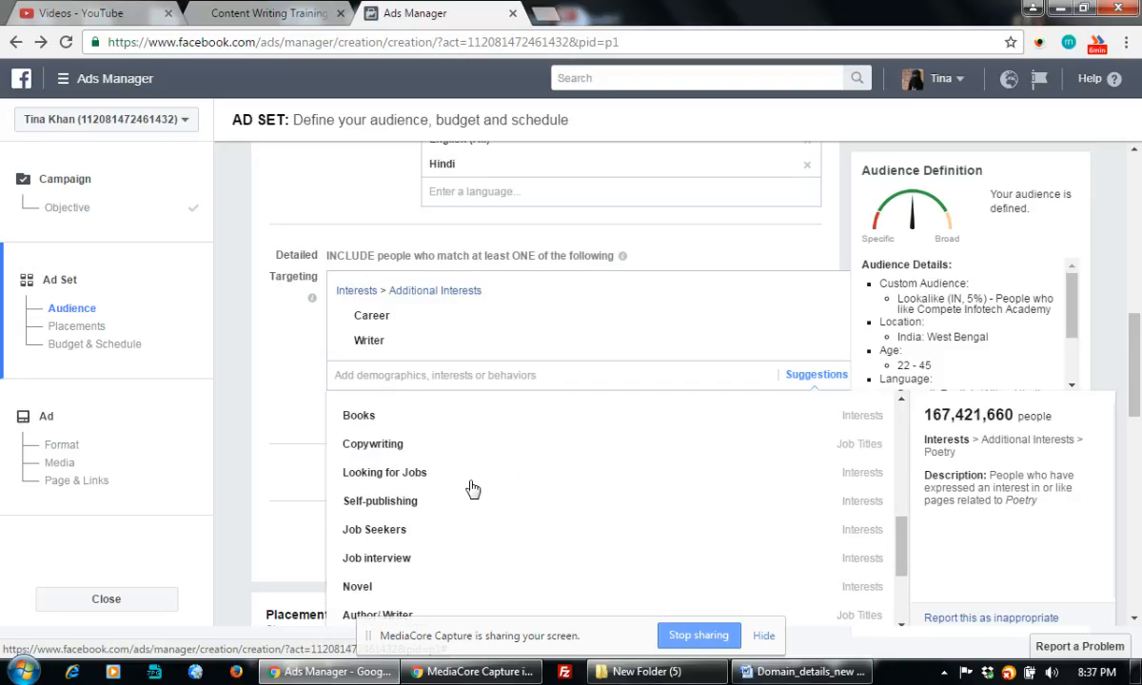
scroll(473, 488, "down", 1)
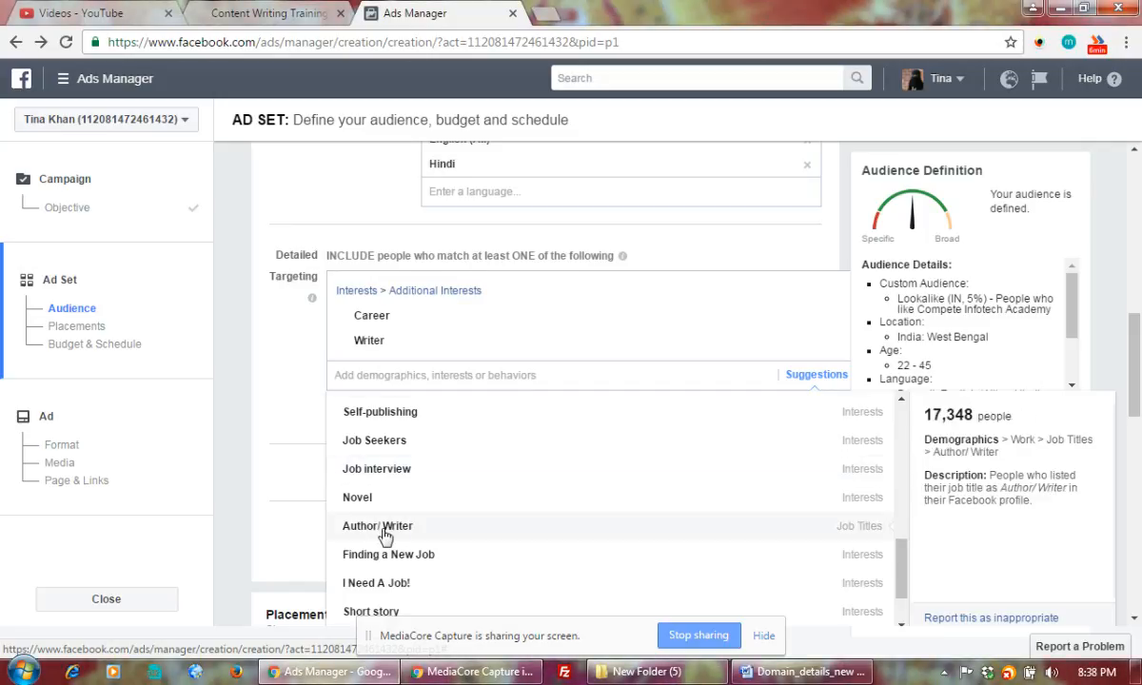
scroll(385, 538, "down", 1)
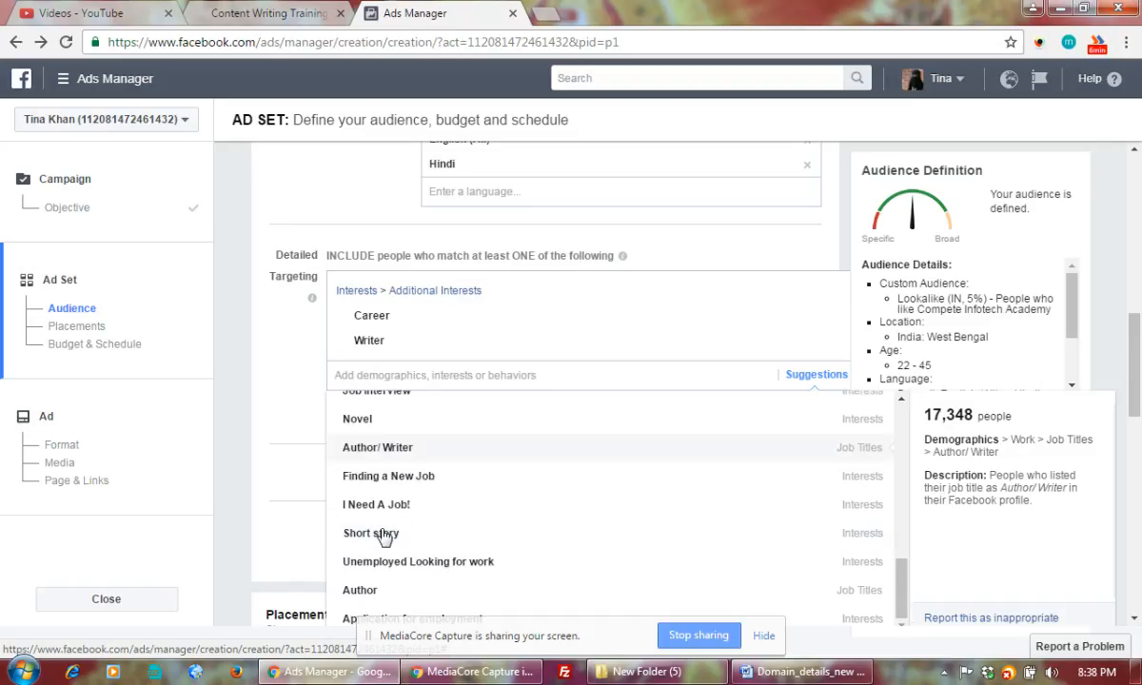
scroll(569, 533, "down", 2)
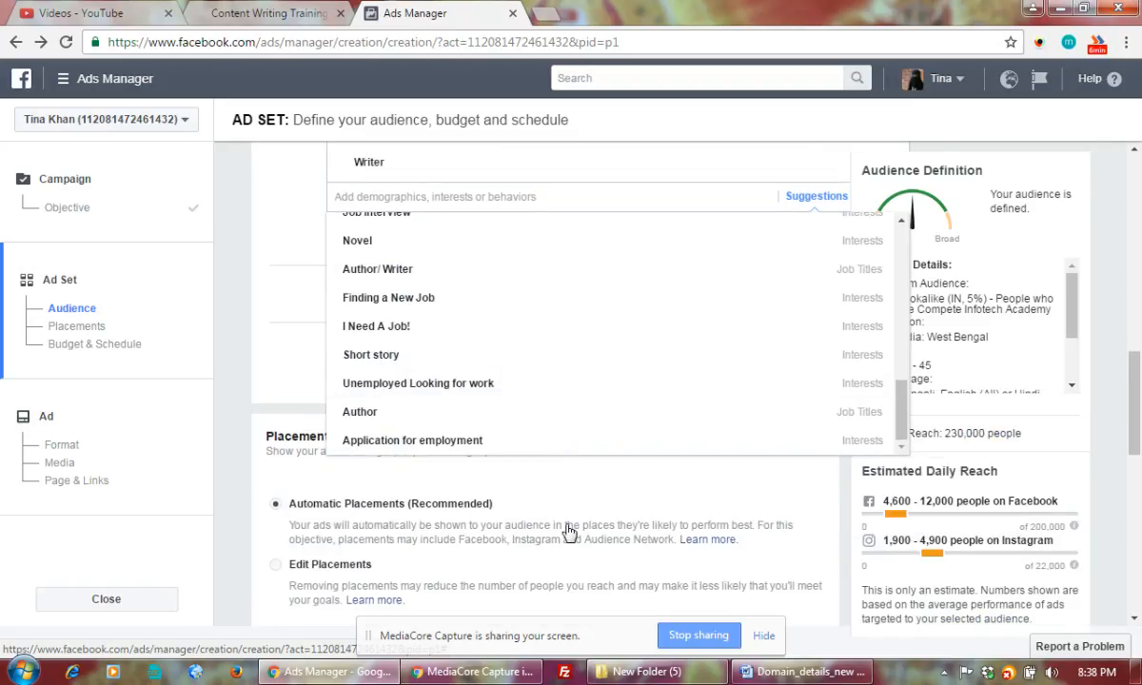
scroll(569, 531, "up", 2)
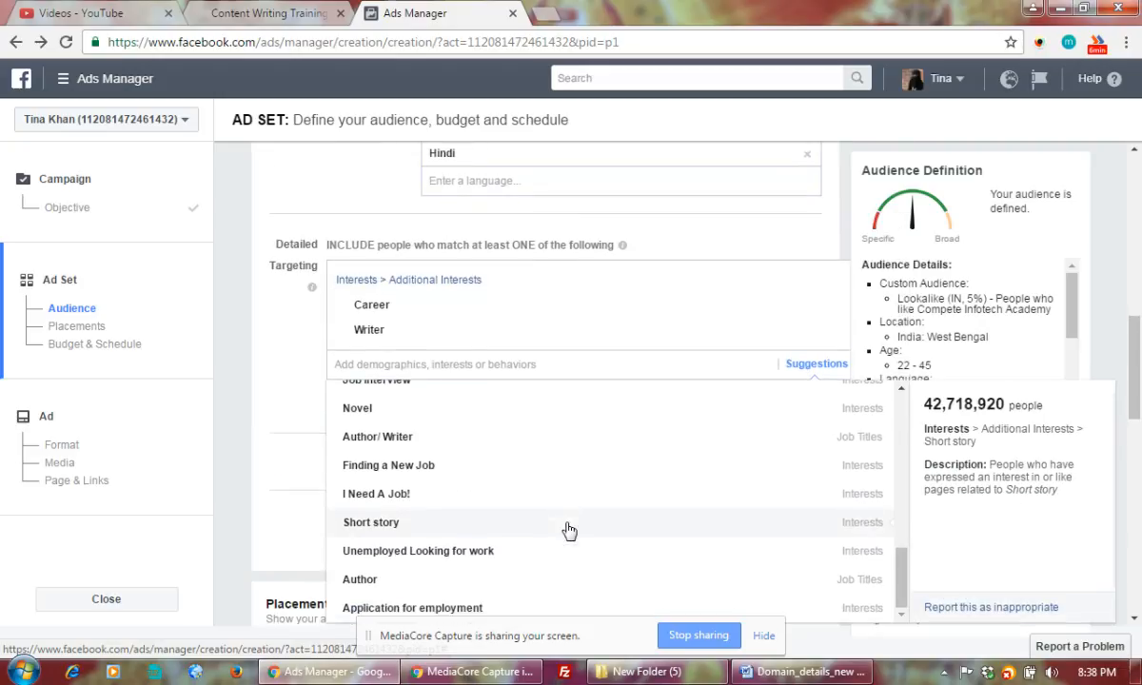
scroll(569, 531, "down", 1)
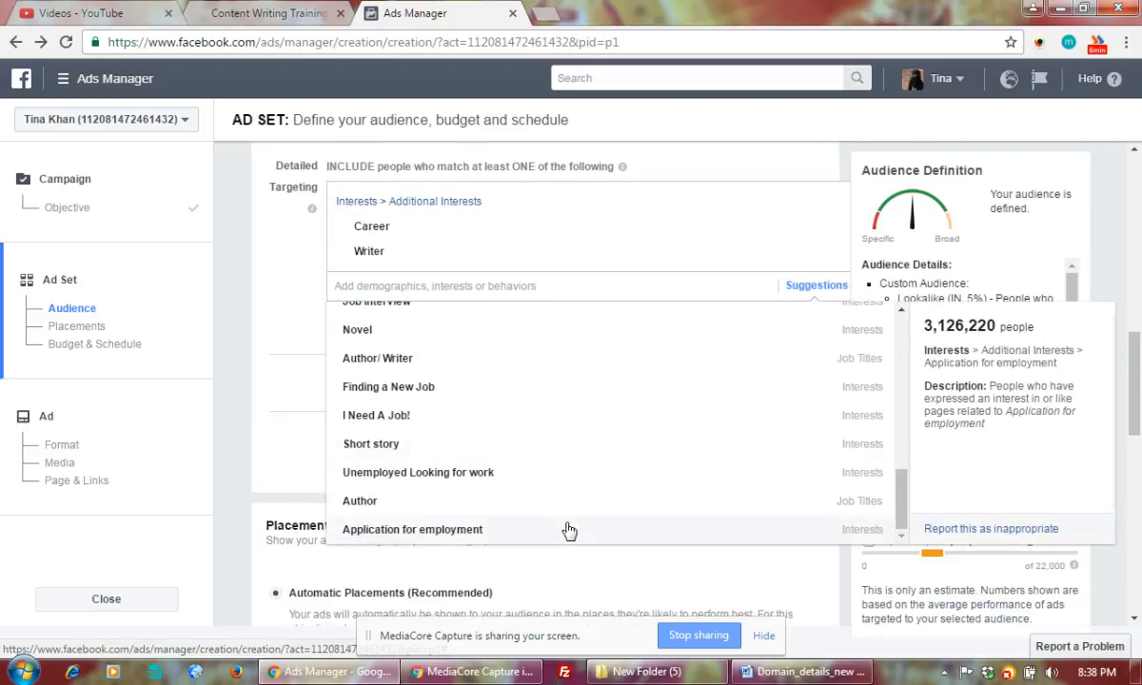
scroll(569, 531, "up", 2)
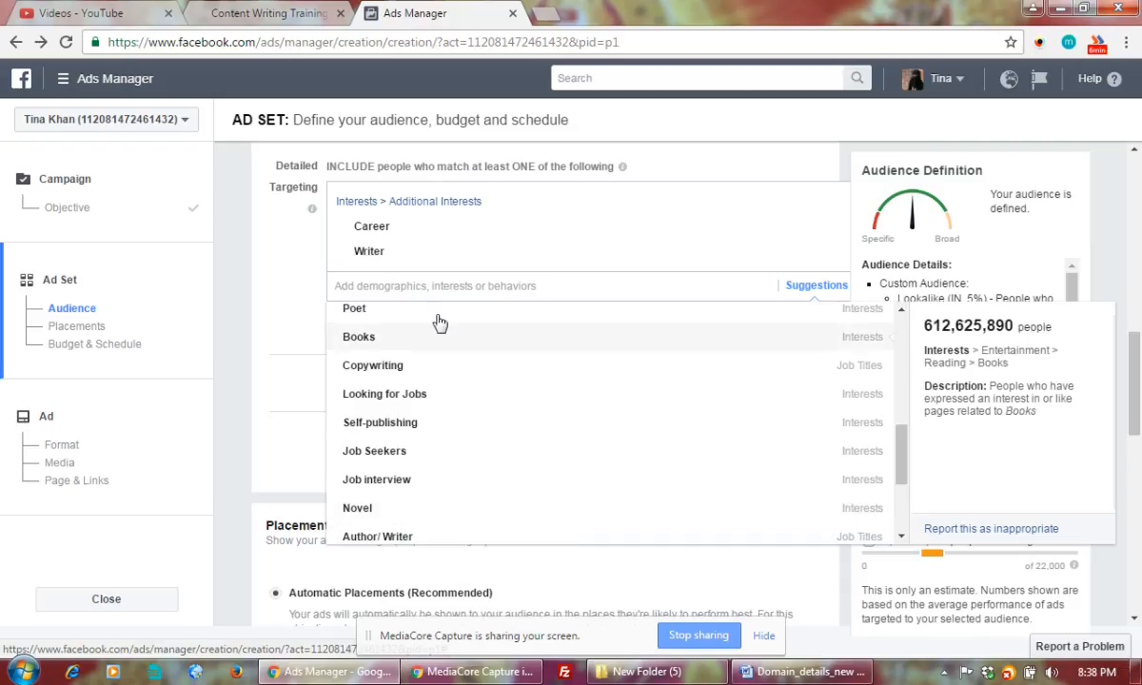
Search 'training' and add Training, Creative writing and Writing as interests.
type("training")
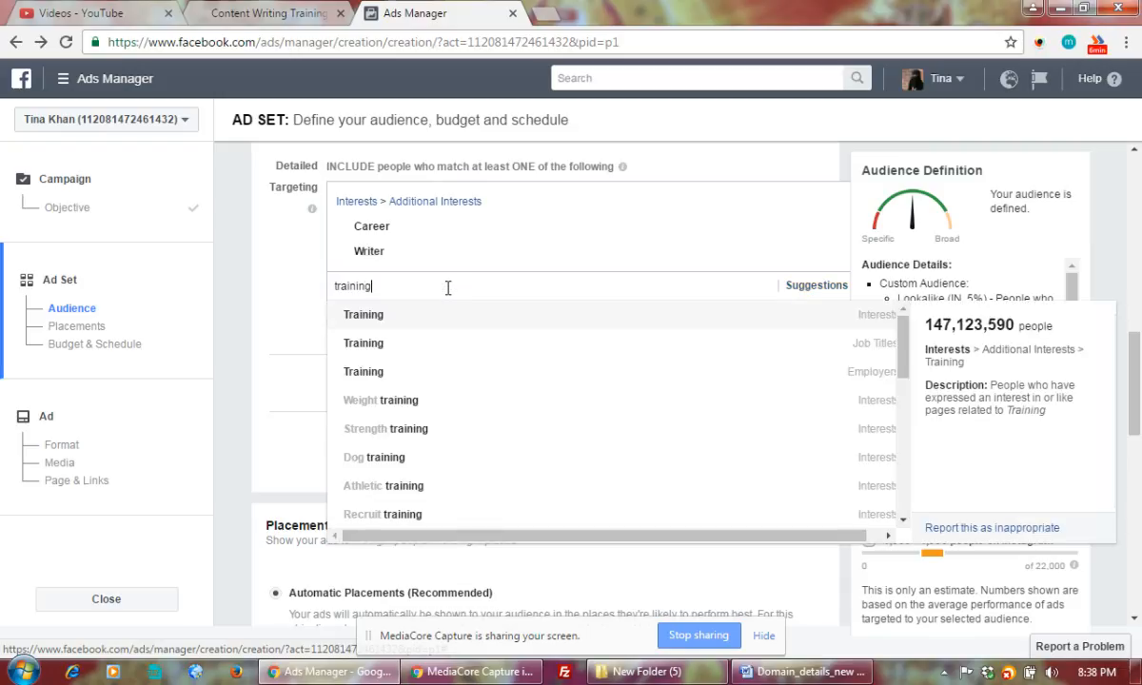
left_click(361, 315)
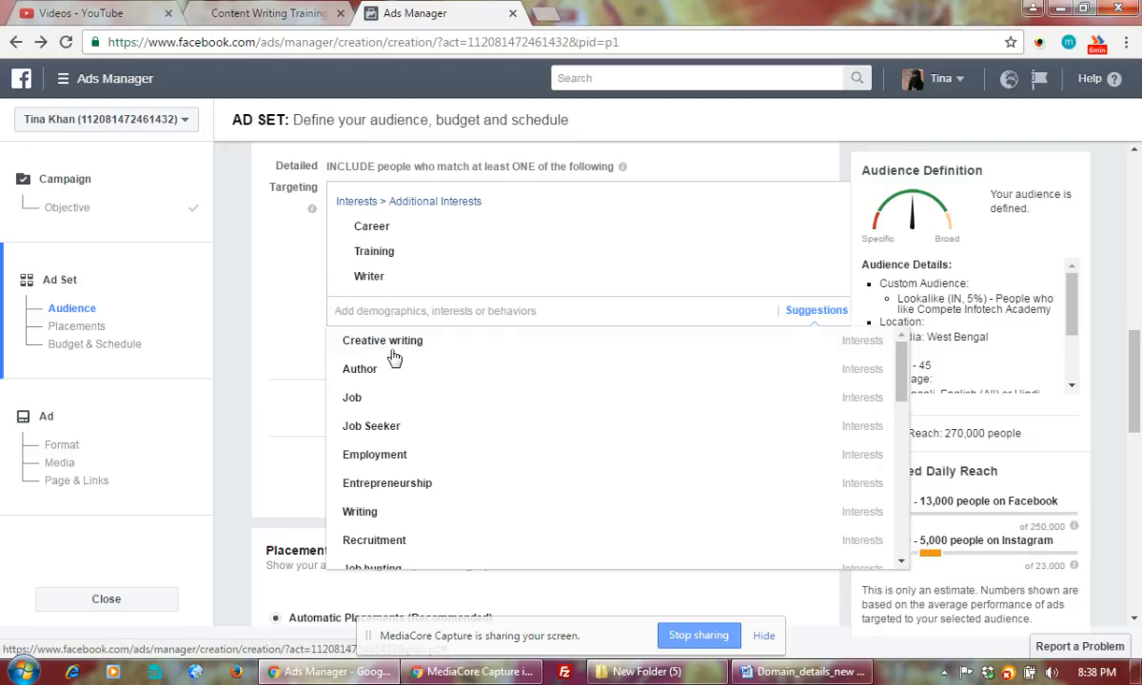
left_click(400, 346)
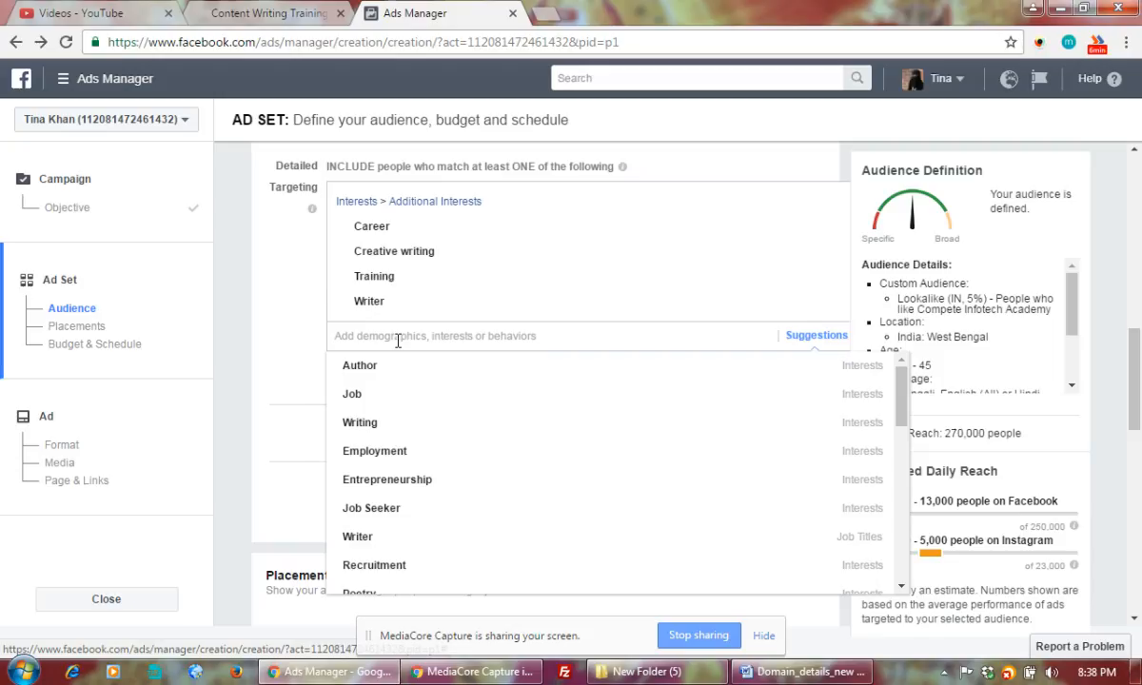
mouse_move(366, 429)
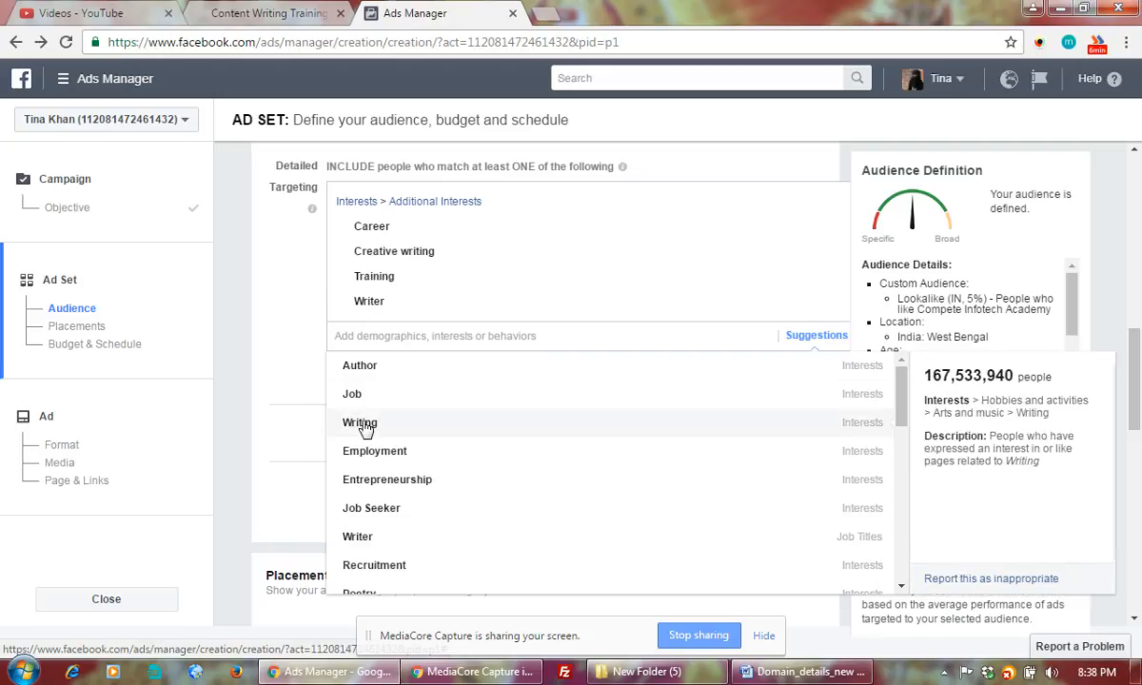
left_click(367, 429)
Add Career development, Job Hunting & Careers and Education, then close the suggestions list.
mouse_move(493, 472)
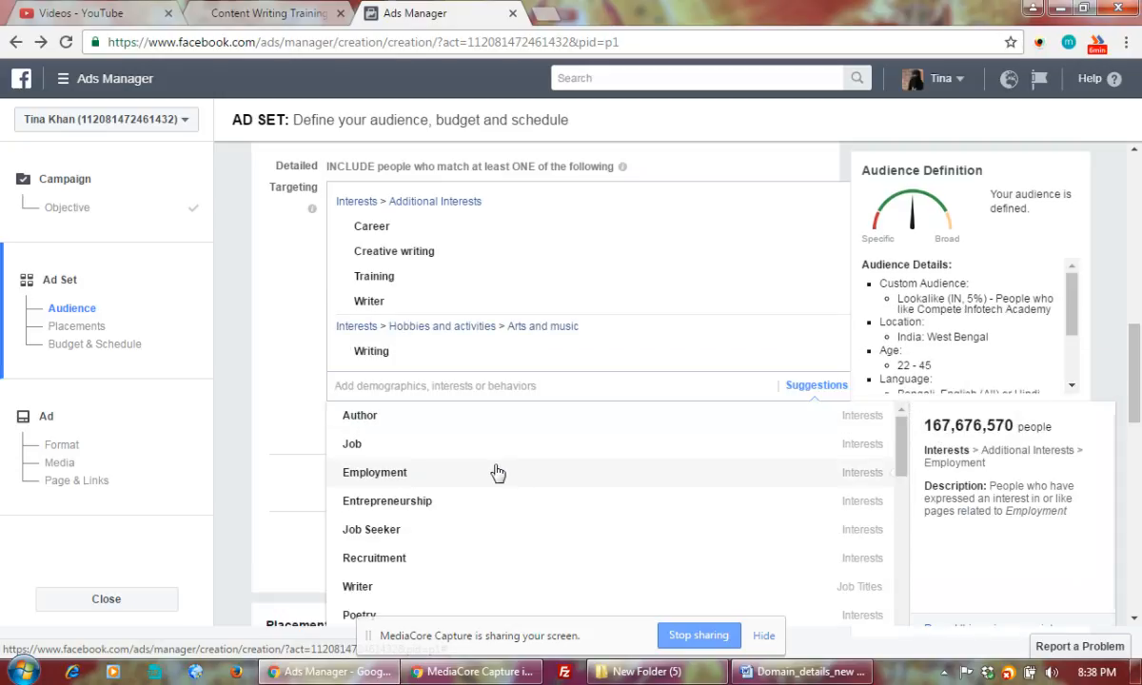
scroll(497, 473, "down", 1)
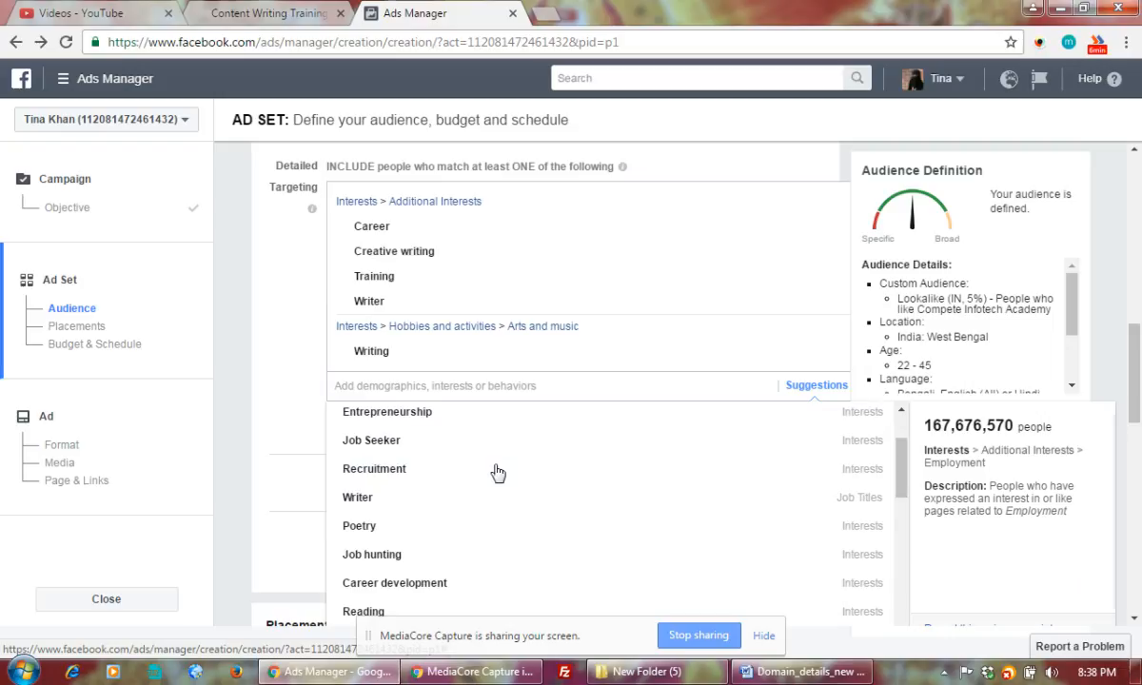
mouse_move(415, 590)
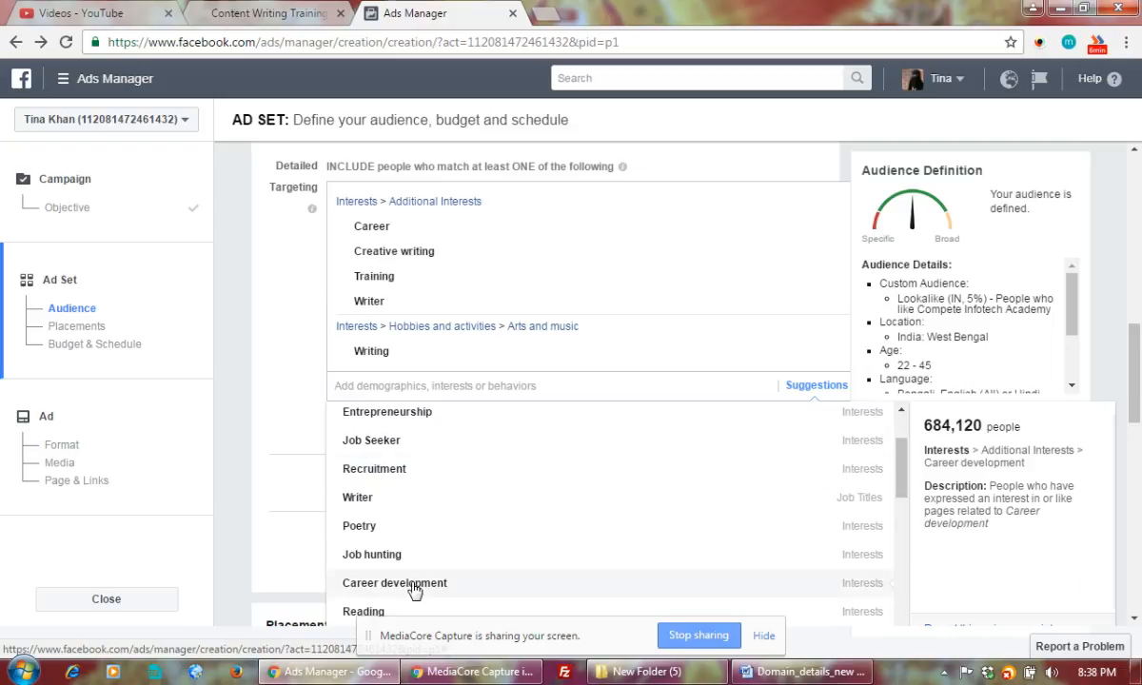
left_click(415, 590)
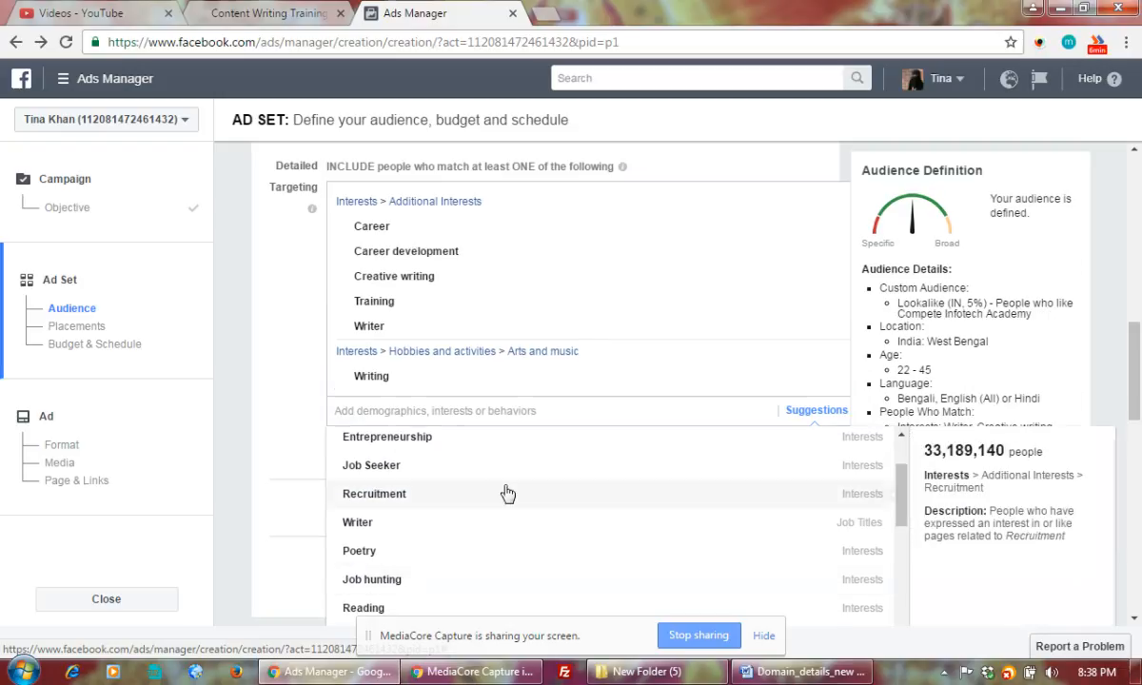
scroll(567, 491, "down", 3)
scroll(566, 493, "down", 1)
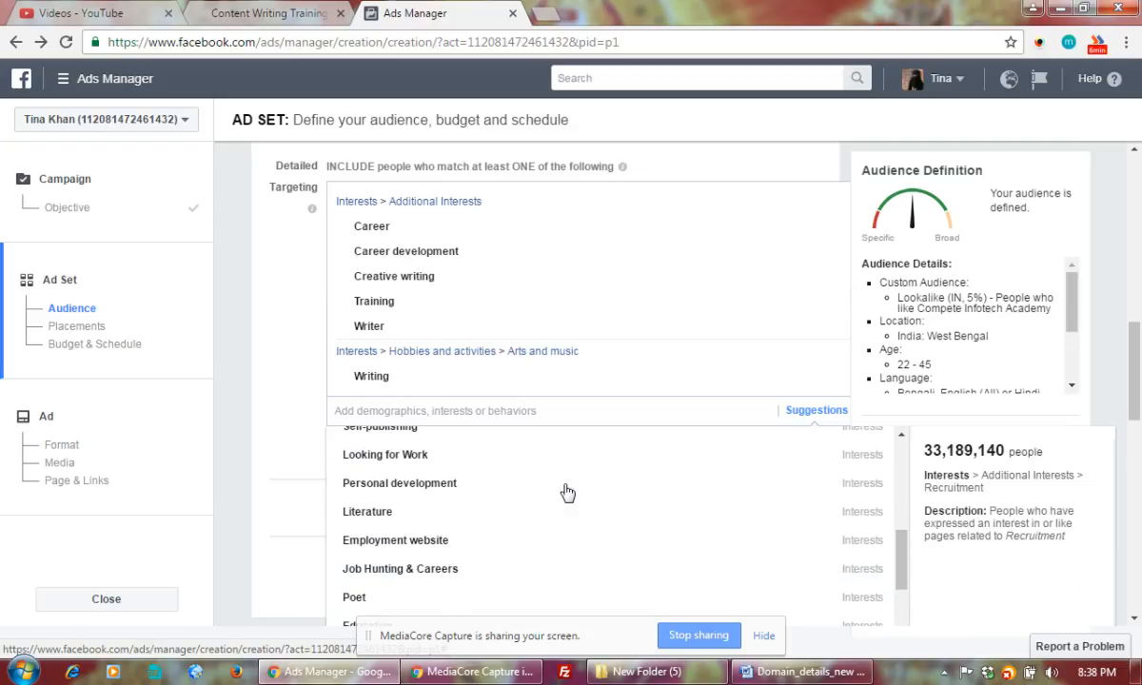
scroll(567, 490, "down", 3)
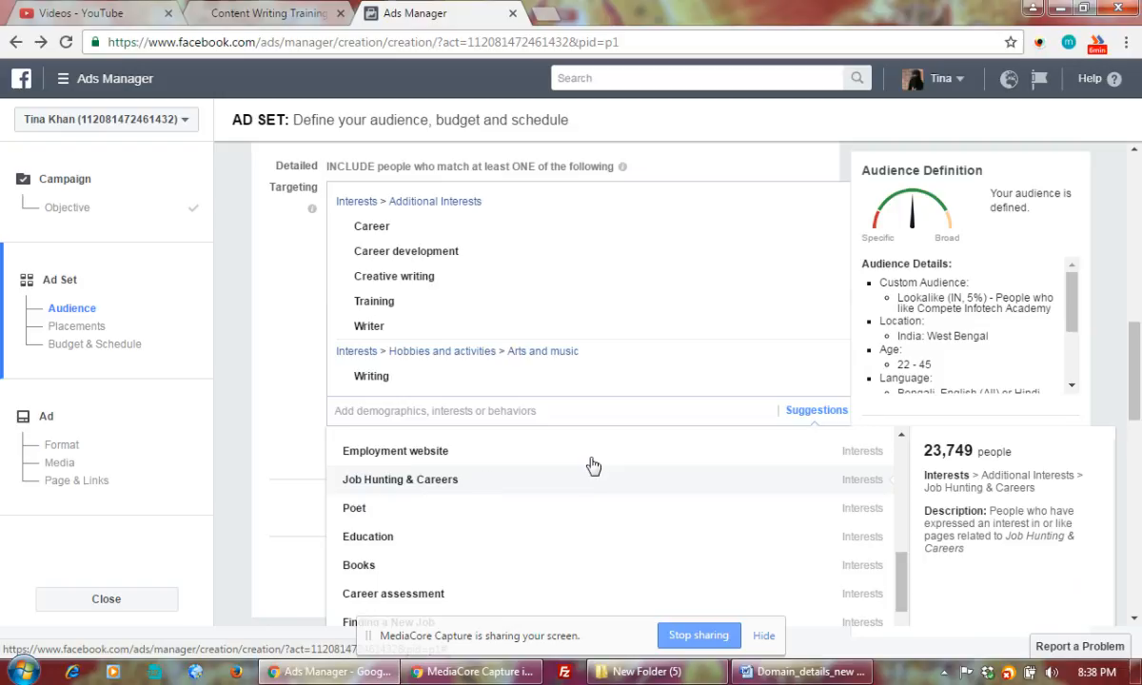
left_click(592, 466)
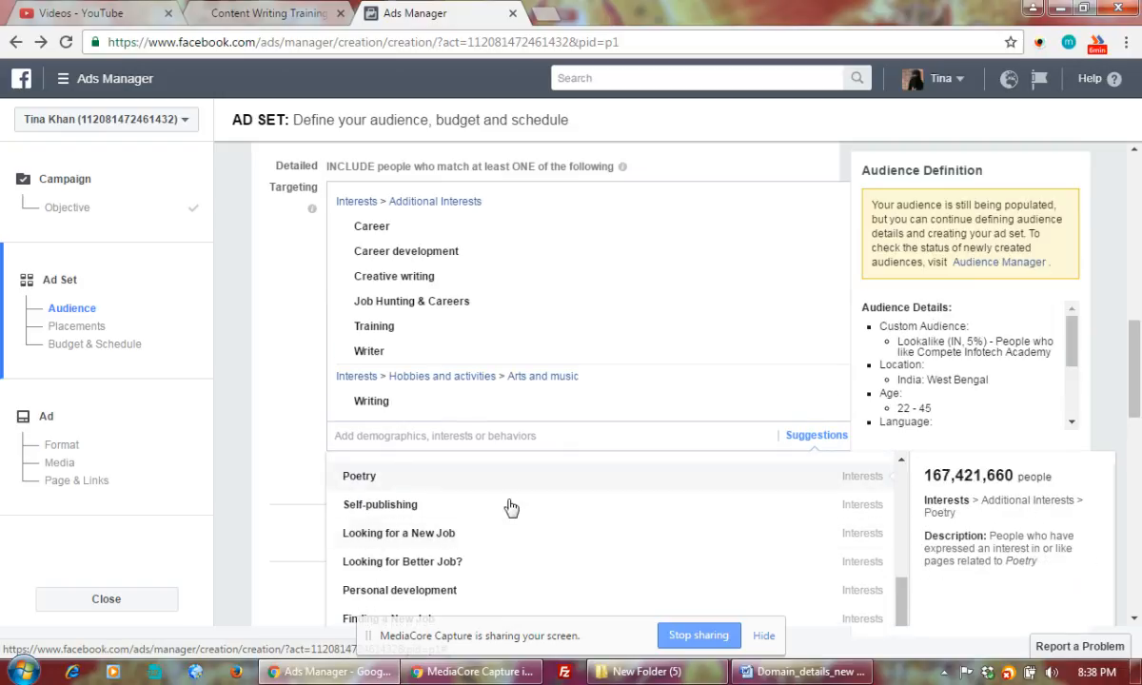
scroll(518, 516, "down", 5)
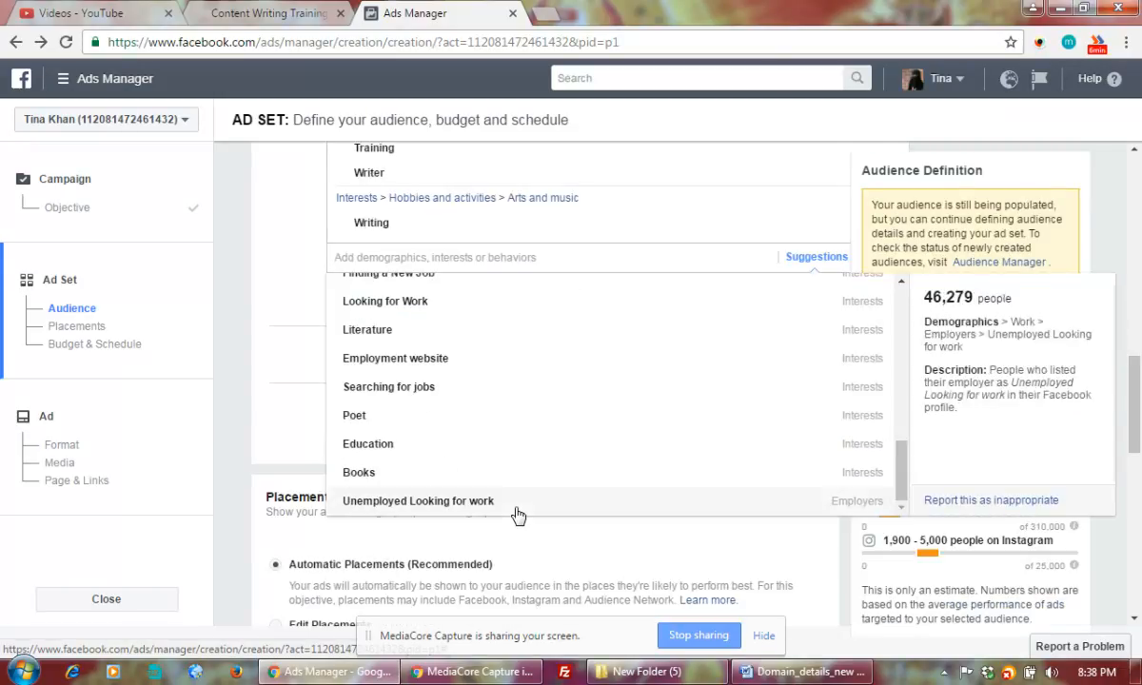
left_click(372, 451)
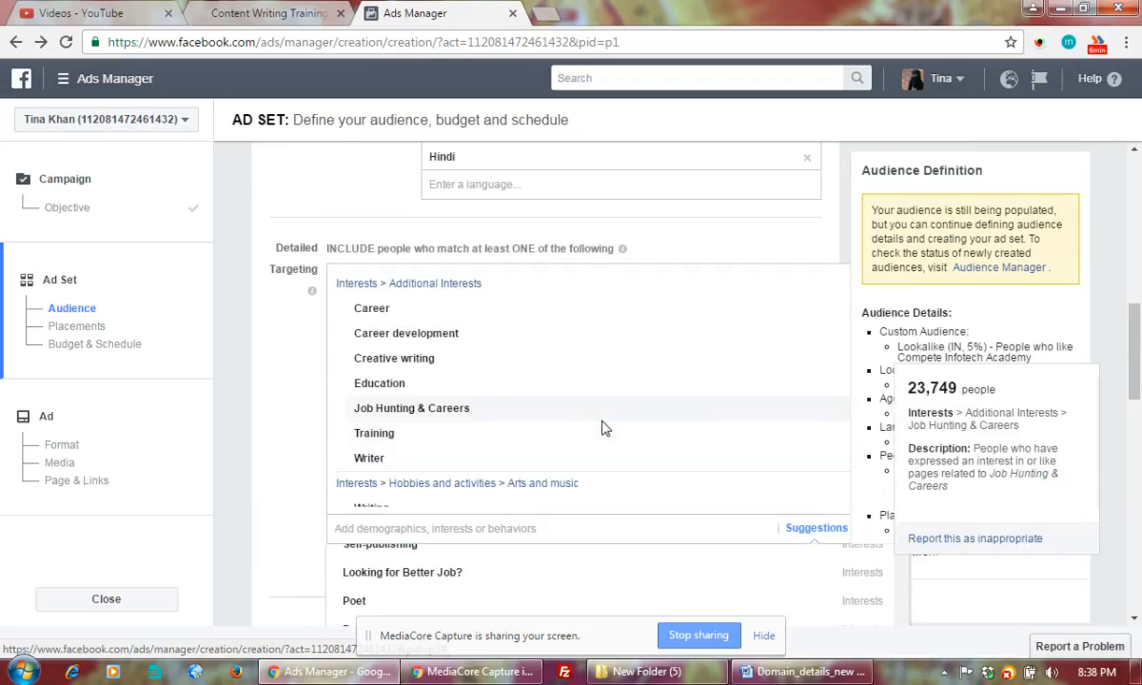
scroll(601, 429, "down", 1)
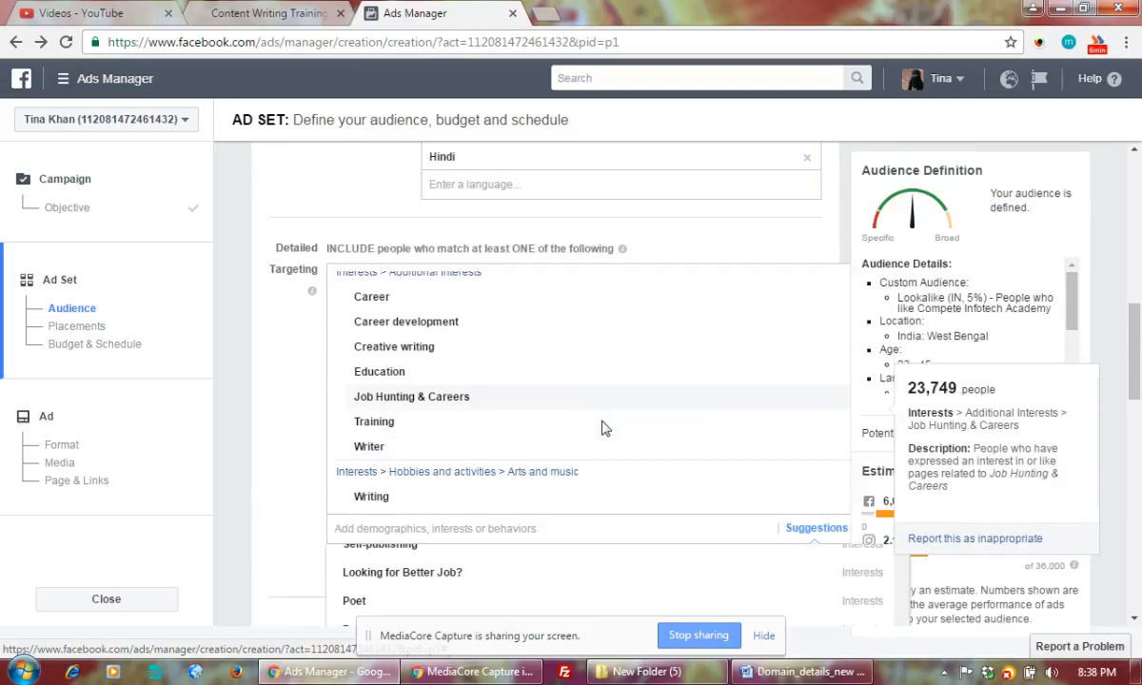
scroll(601, 428, "up", 3)
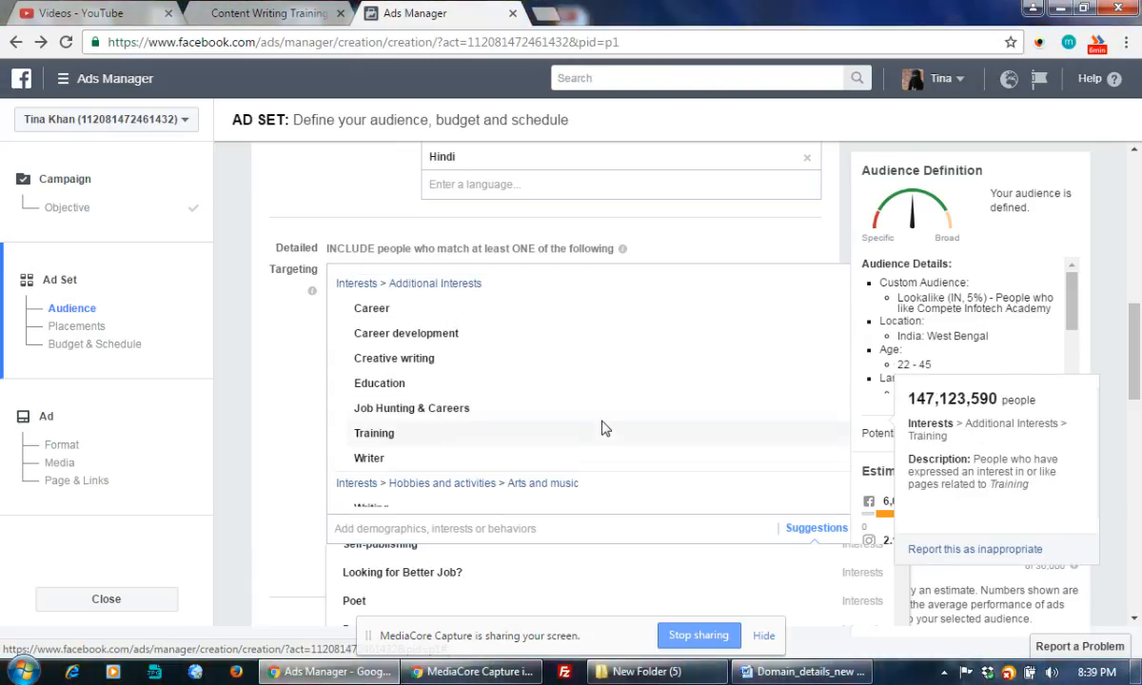
scroll(602, 429, "down", 3)
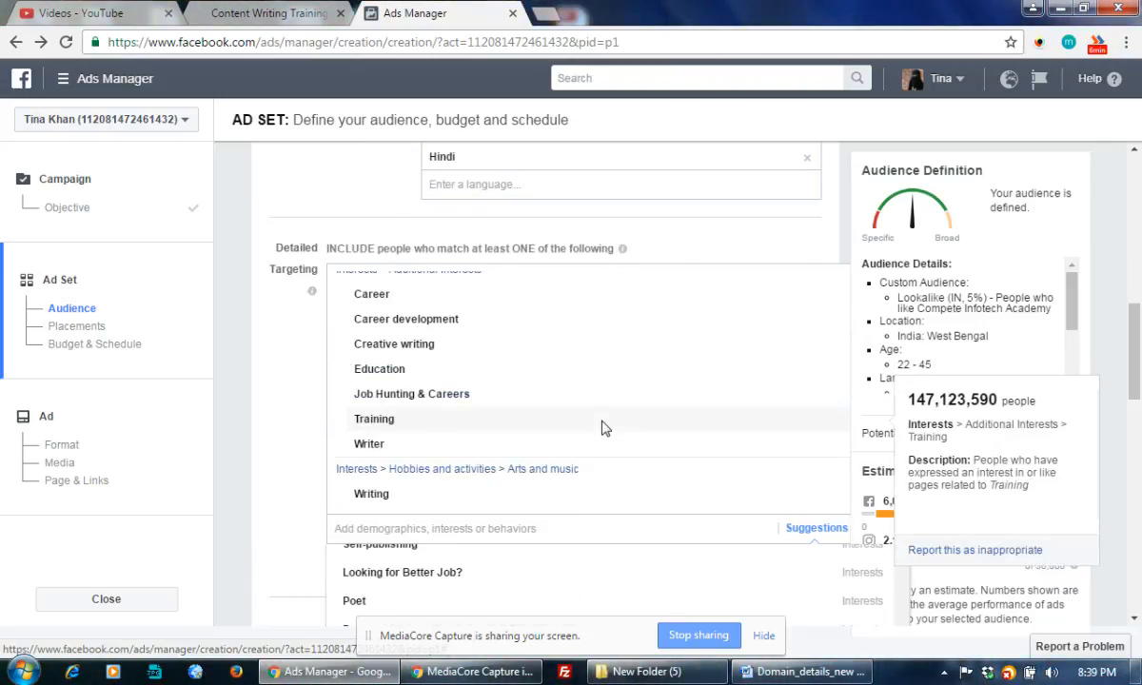
scroll(603, 426, "down", 3)
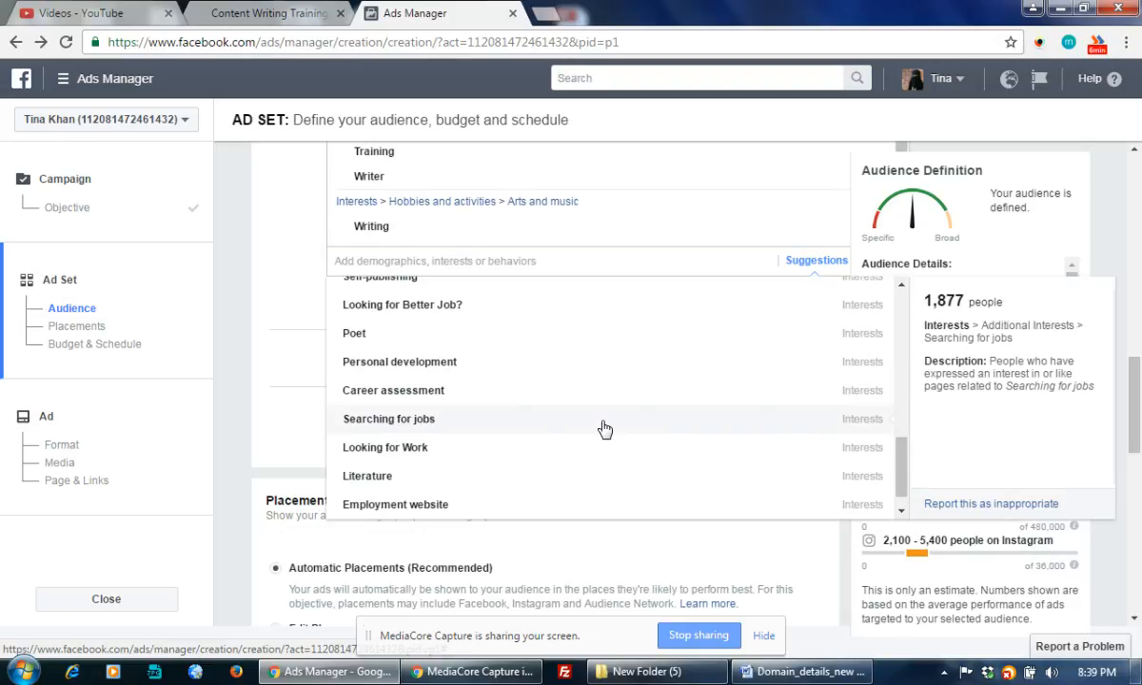
left_click(271, 376)
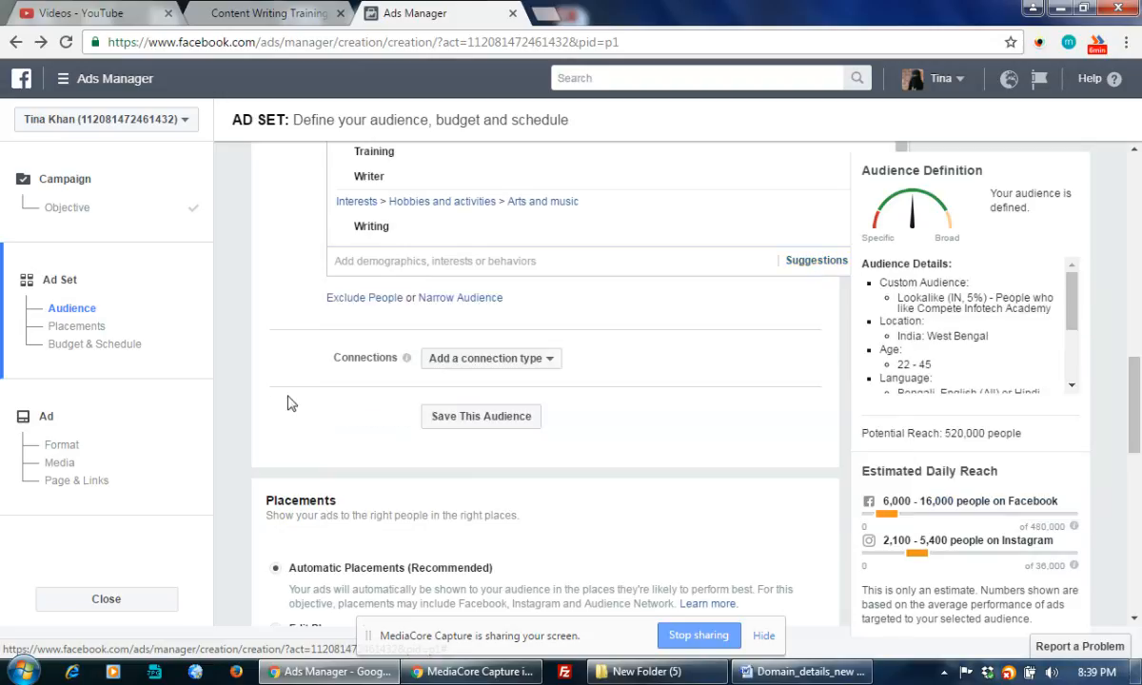
Search 'Home based' and add the Home Based Business interest.
scroll(600, 334, "up", 1)
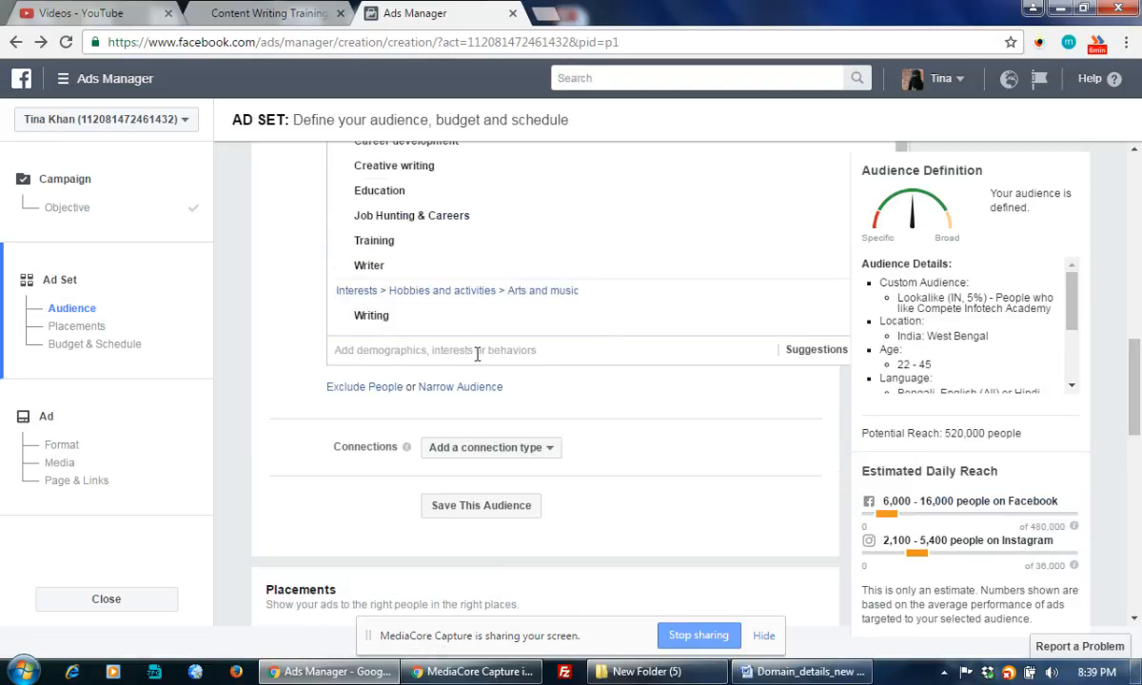
left_click(470, 350)
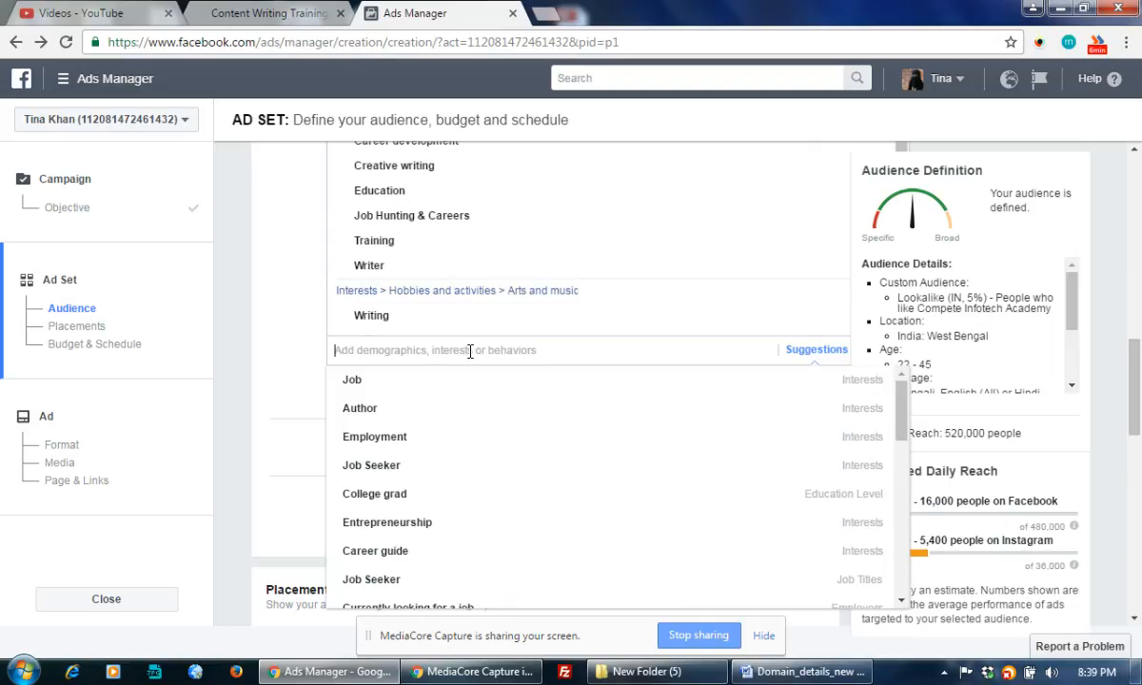
type("Home based")
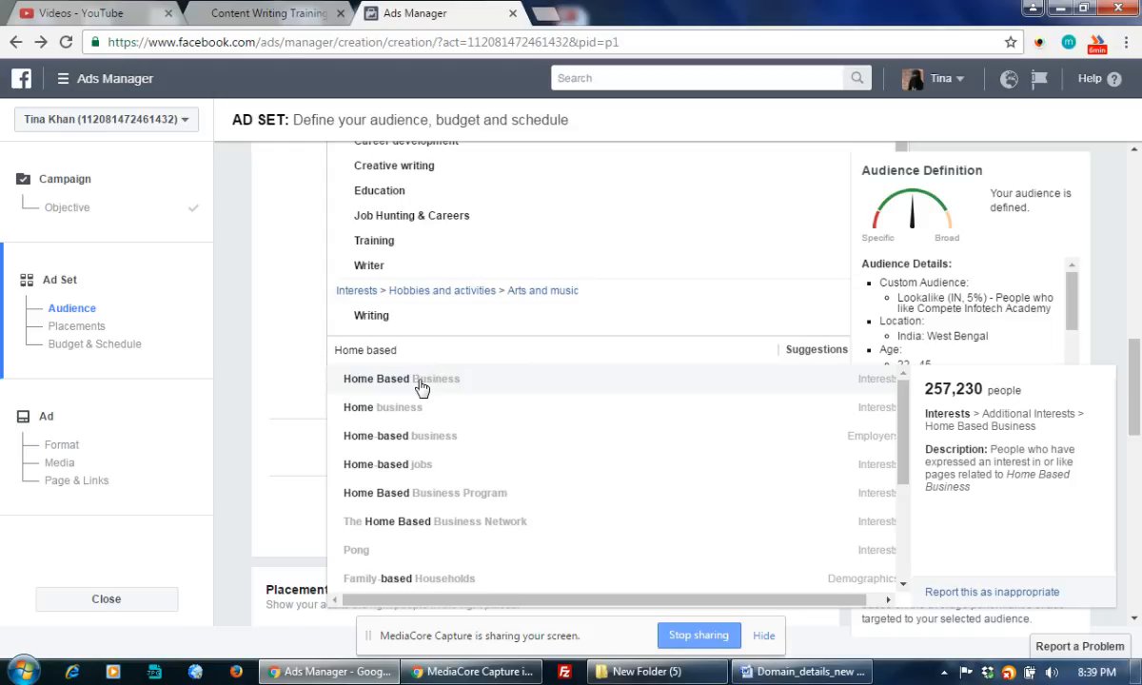
left_click(493, 383)
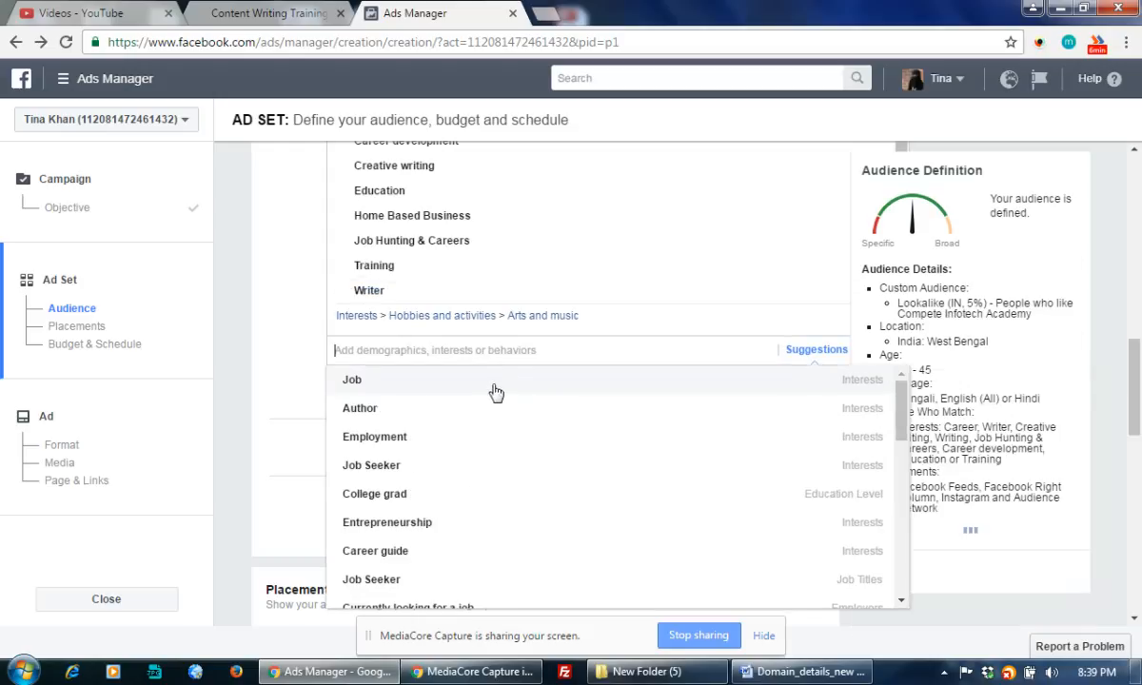
Search for home based interests again and add Home-based jobs.
type("home ba")
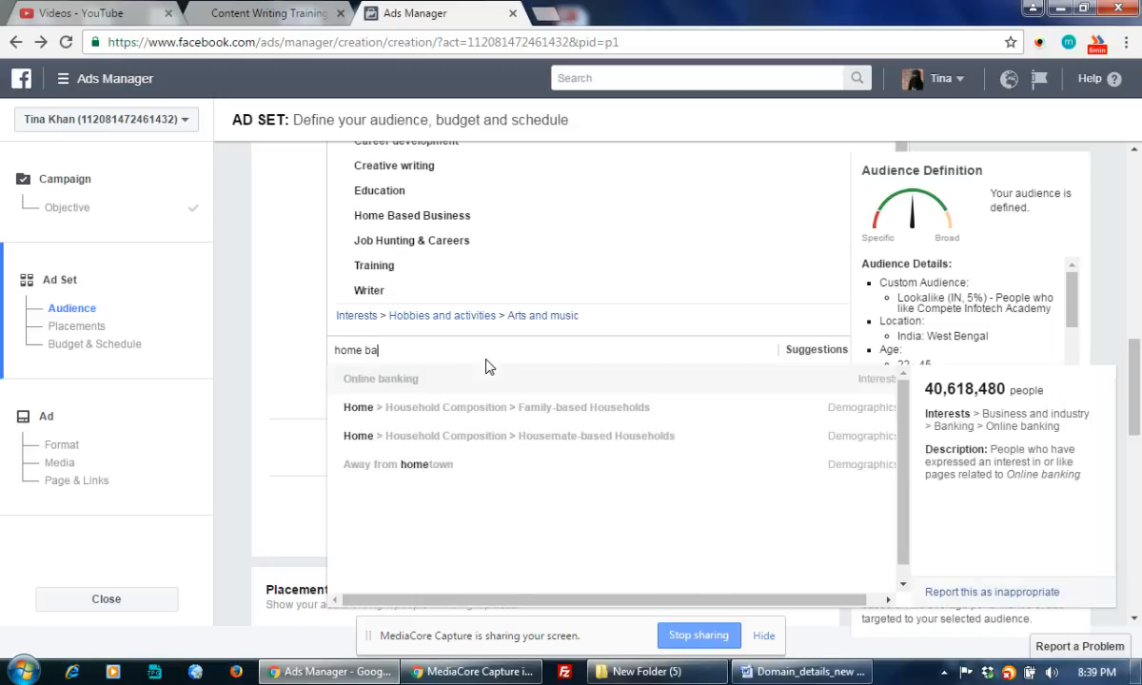
type("sed")
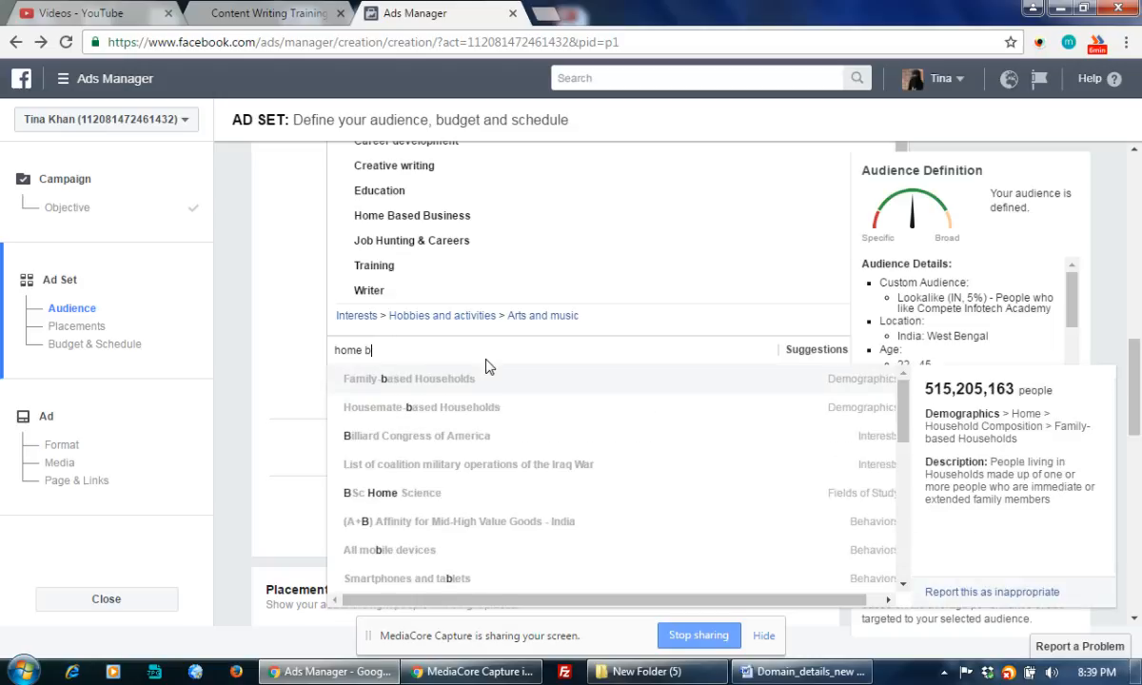
type(" career")
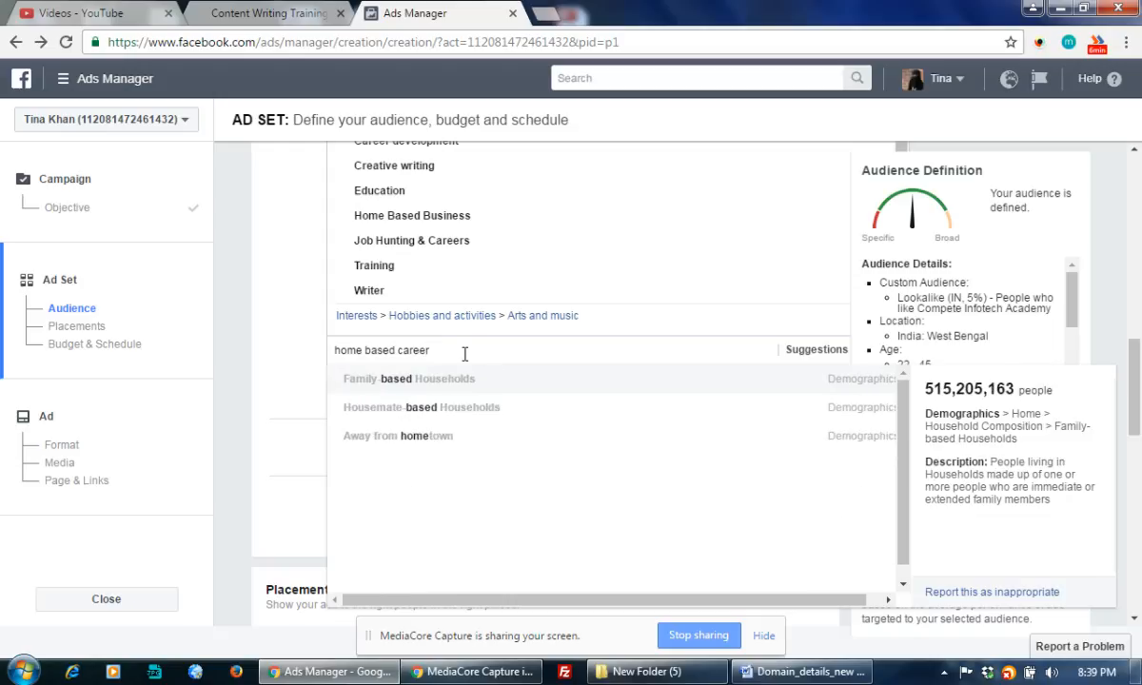
key("BackSpace")
key("BackSpace")
key("BackSpace")
key("BackSpace")
key("BackSpace")
key("BackSpace")
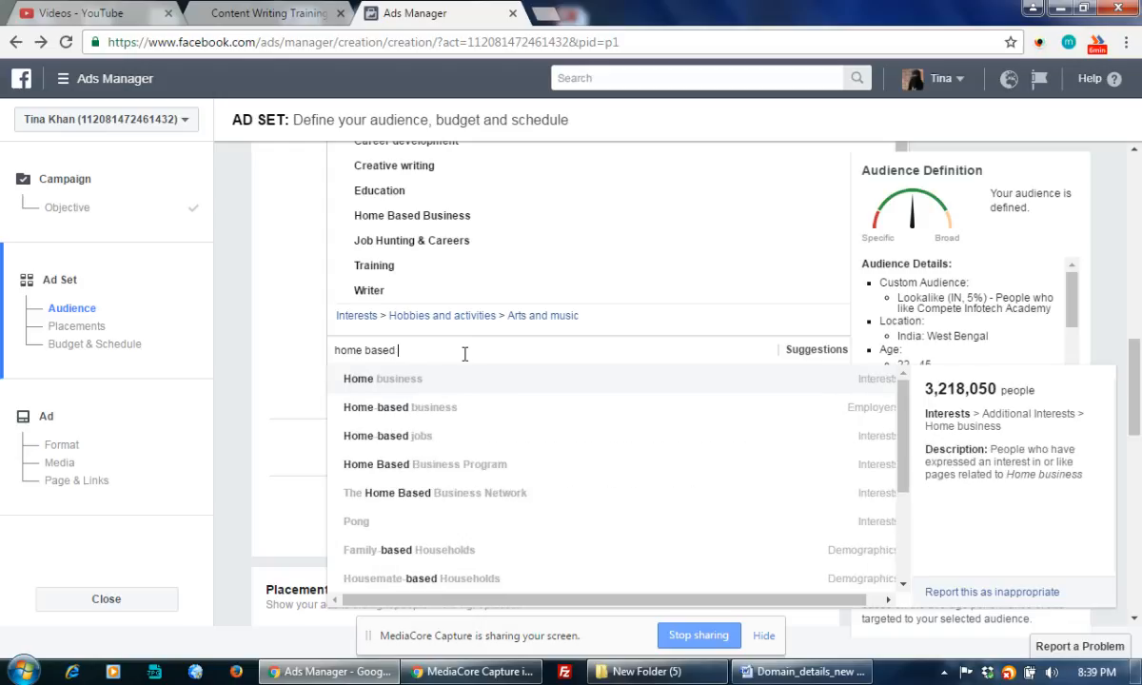
left_click(388, 445)
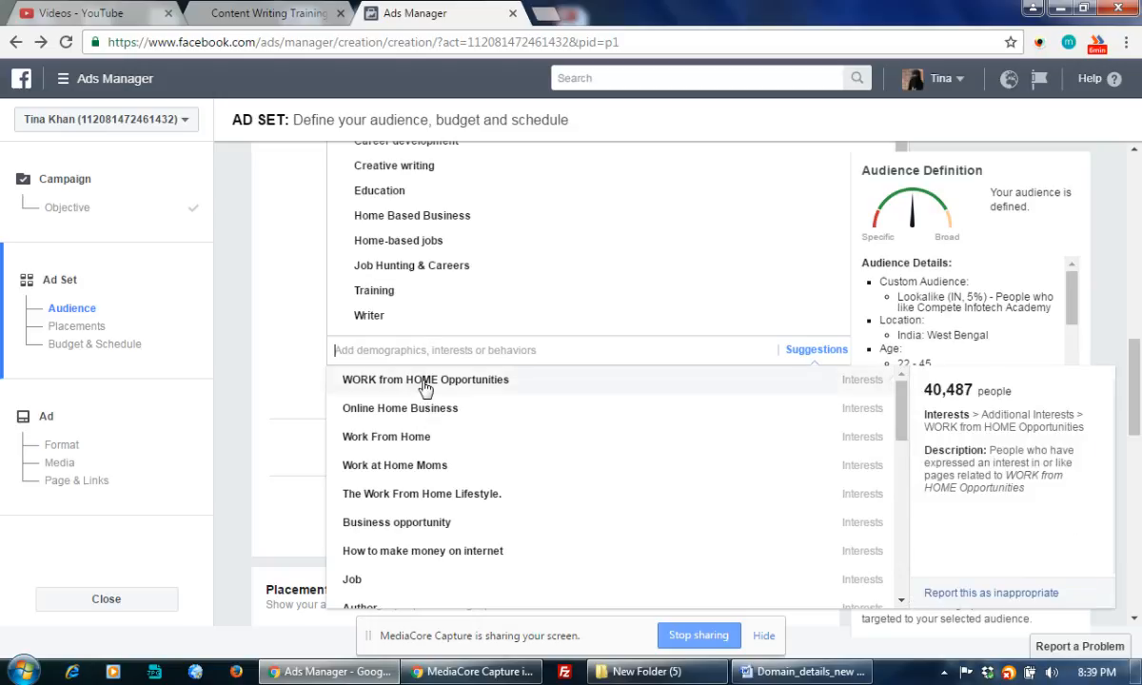
Pick WORK from HOME Opportunities, Work at Home Moms and Entrepreneurship from the suggestions list.
left_click(426, 384)
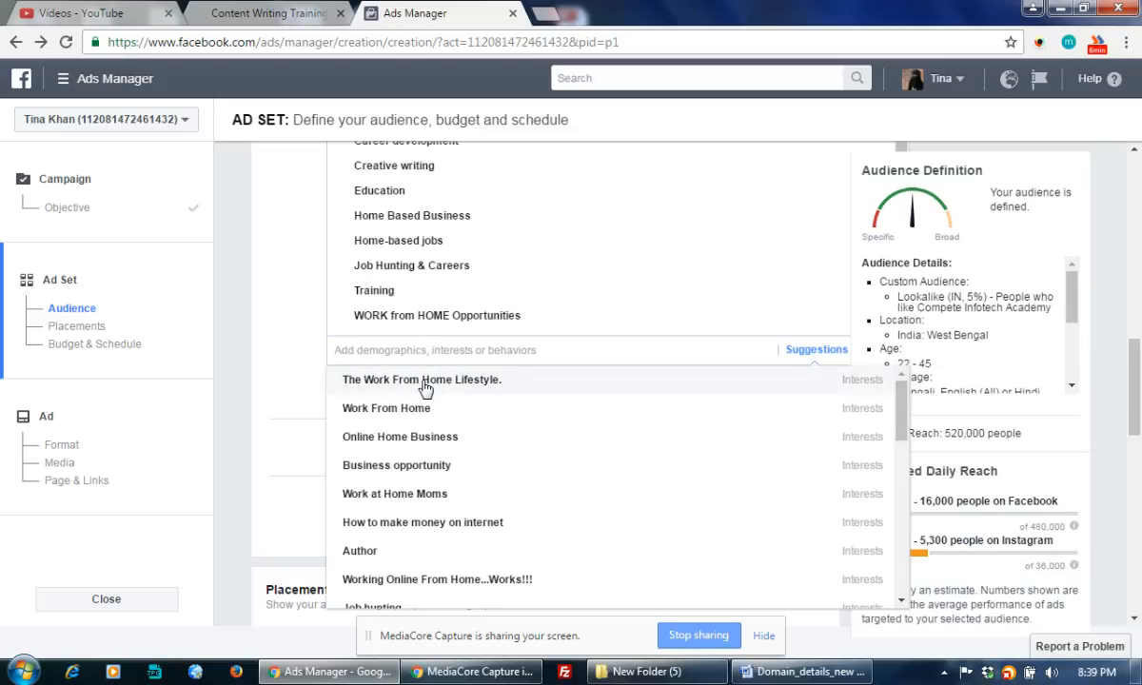
mouse_move(398, 497)
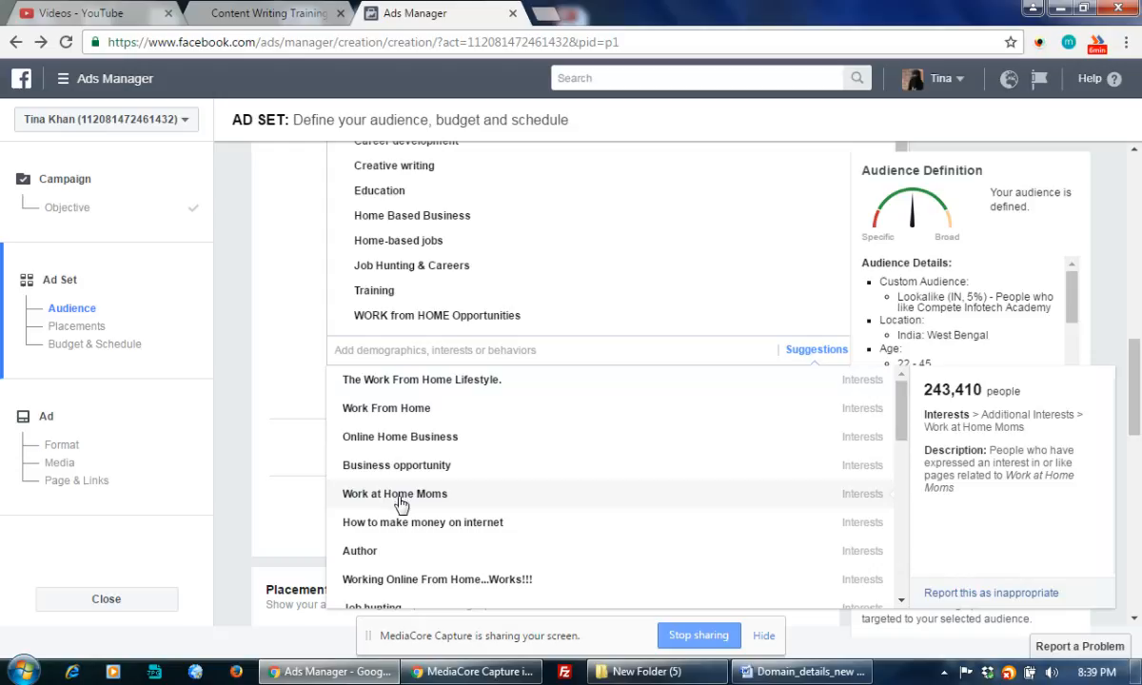
left_click(398, 497)
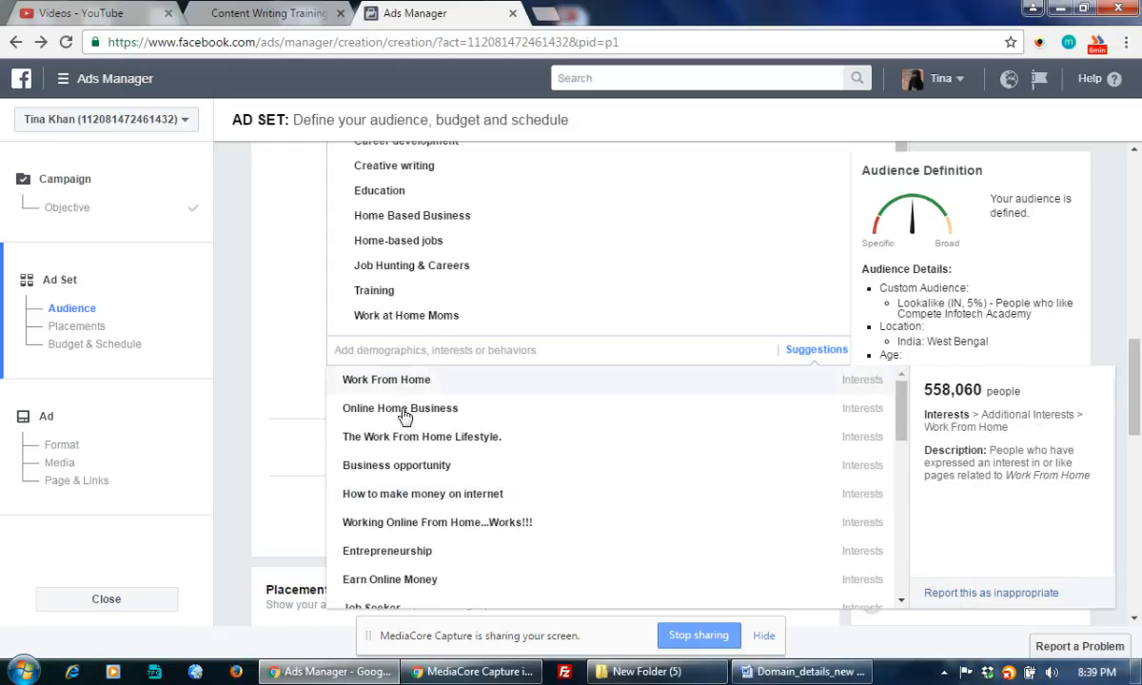
mouse_move(404, 445)
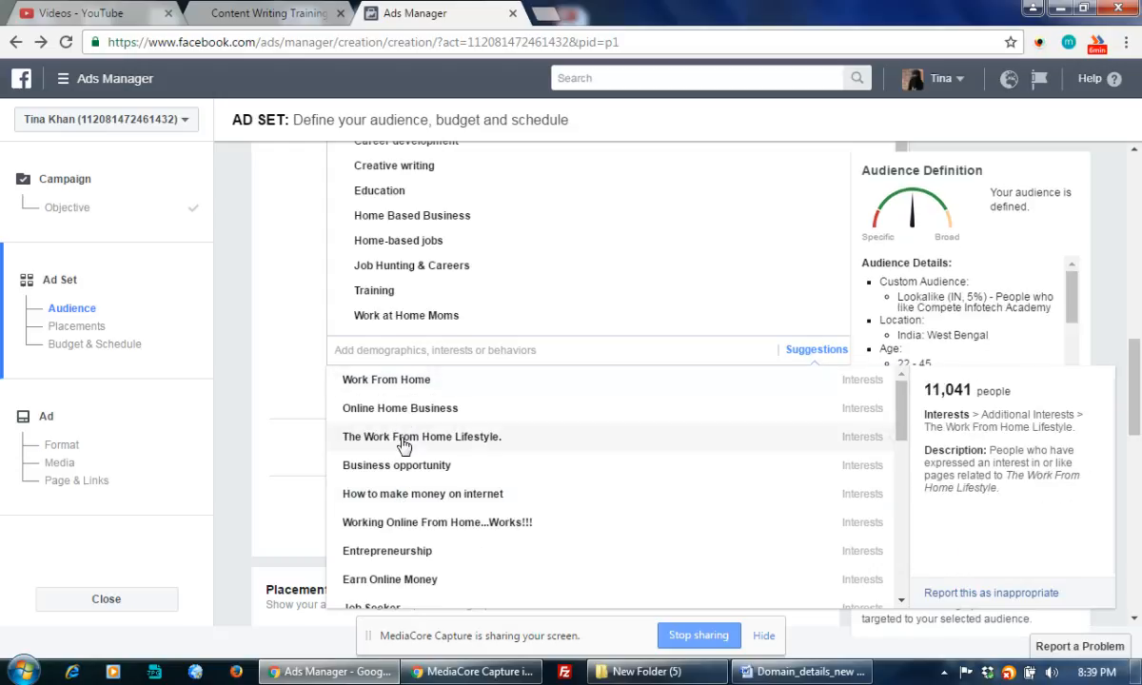
left_click(416, 554)
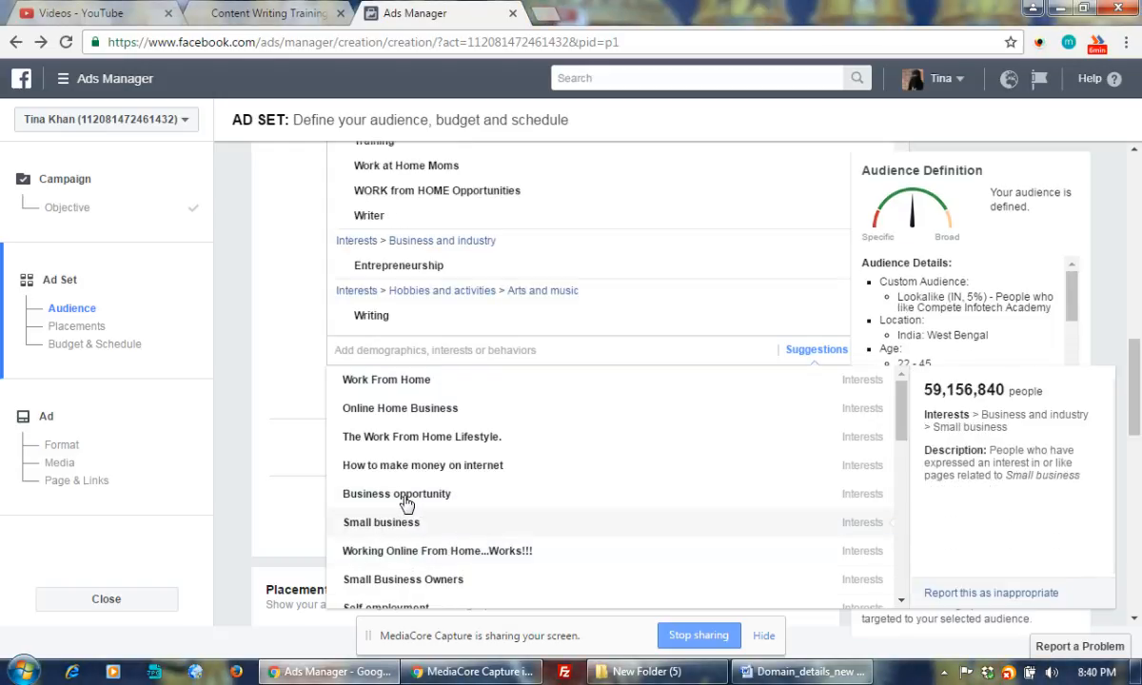
scroll(467, 492, "down", 2)
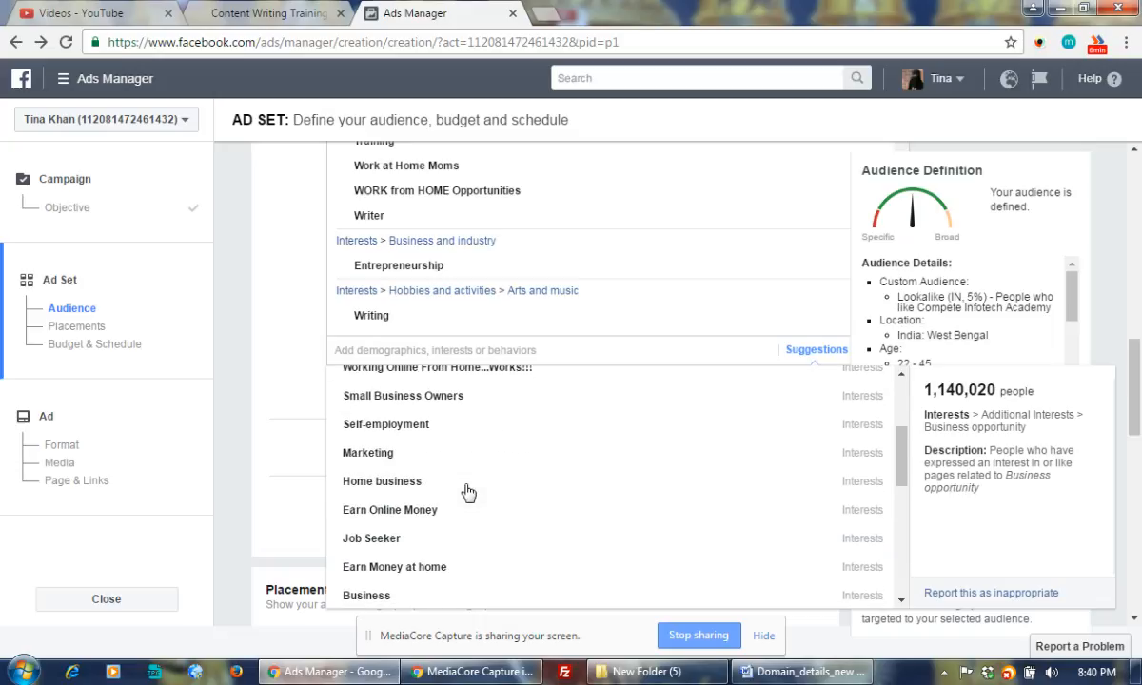
scroll(467, 493, "down", 1)
scroll(264, 461, "down", 5)
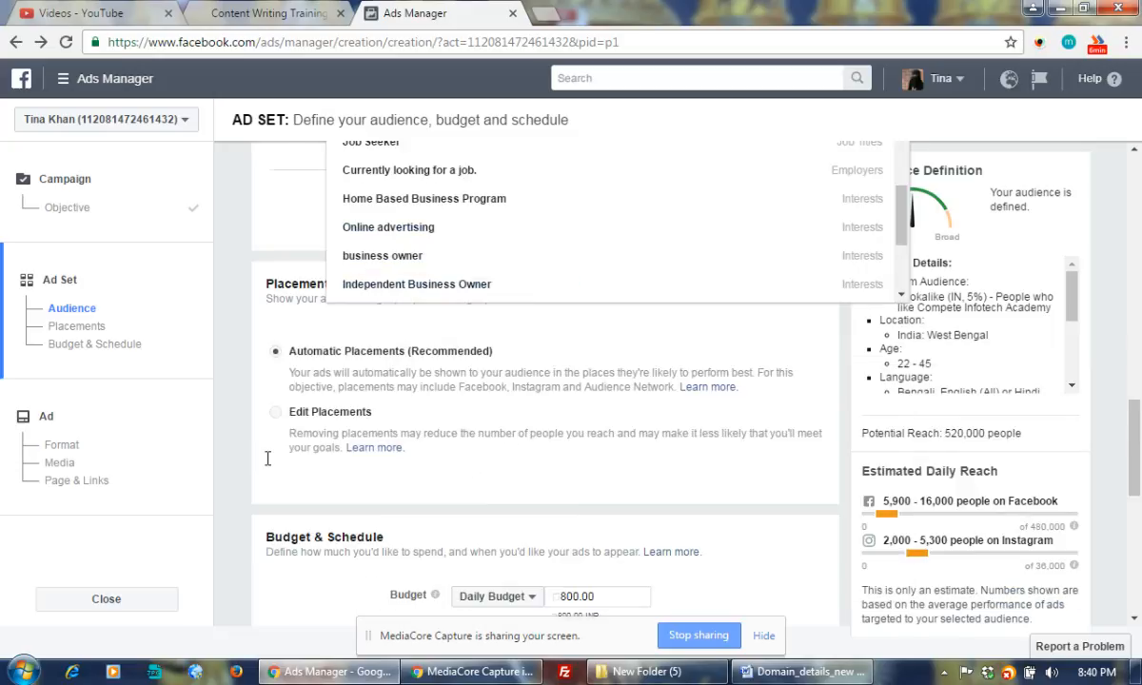
scroll(267, 459, "up", 8)
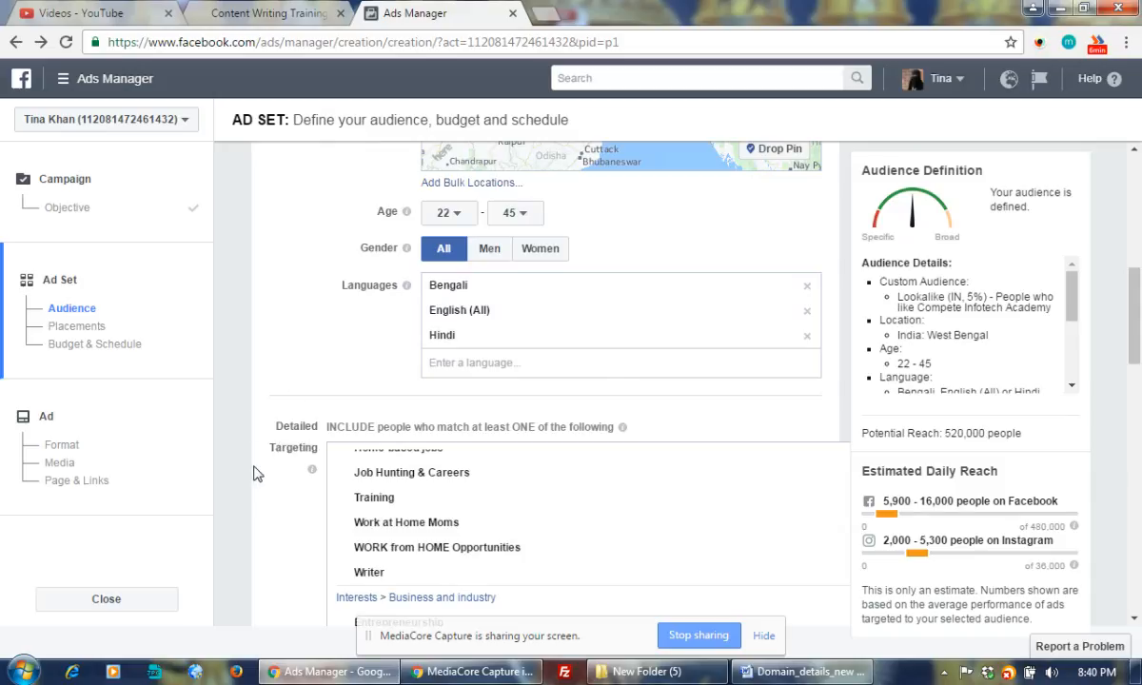
scroll(274, 477, "down", 5)
scroll(272, 477, "up", 3)
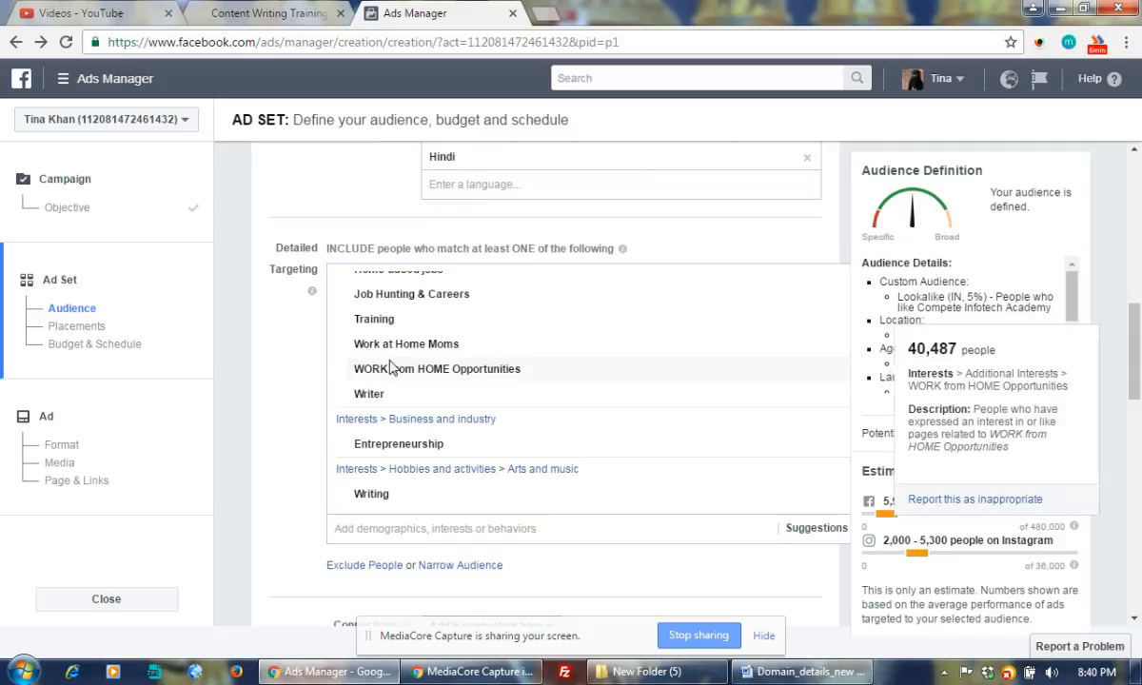
mouse_move(404, 356)
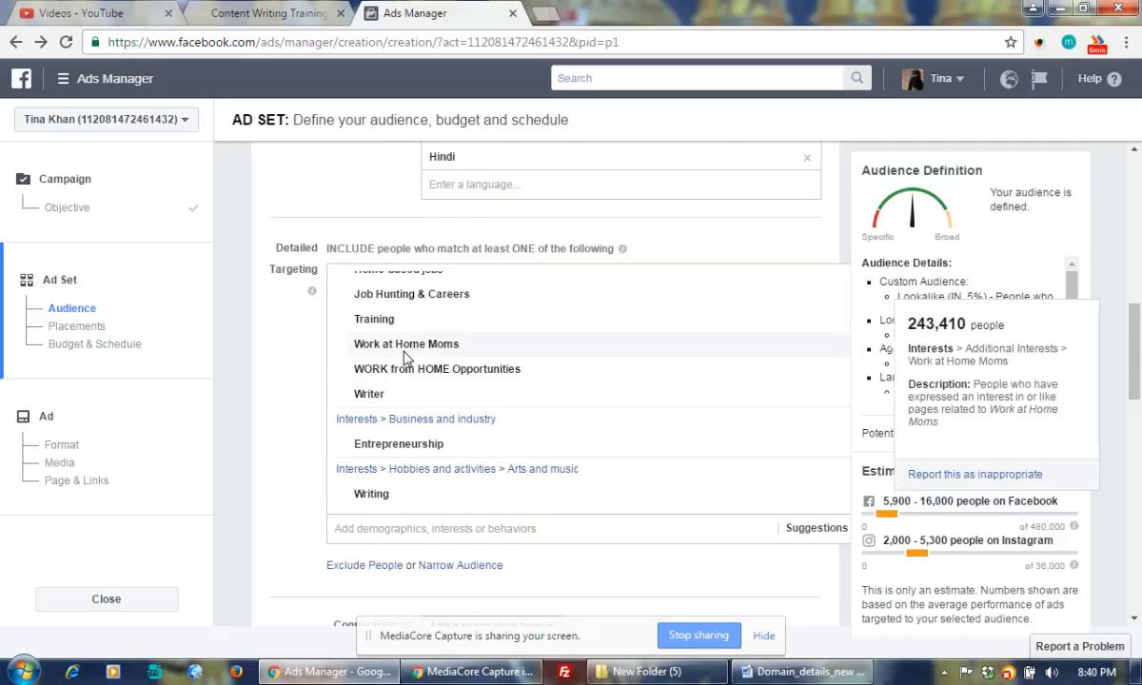
mouse_move(408, 379)
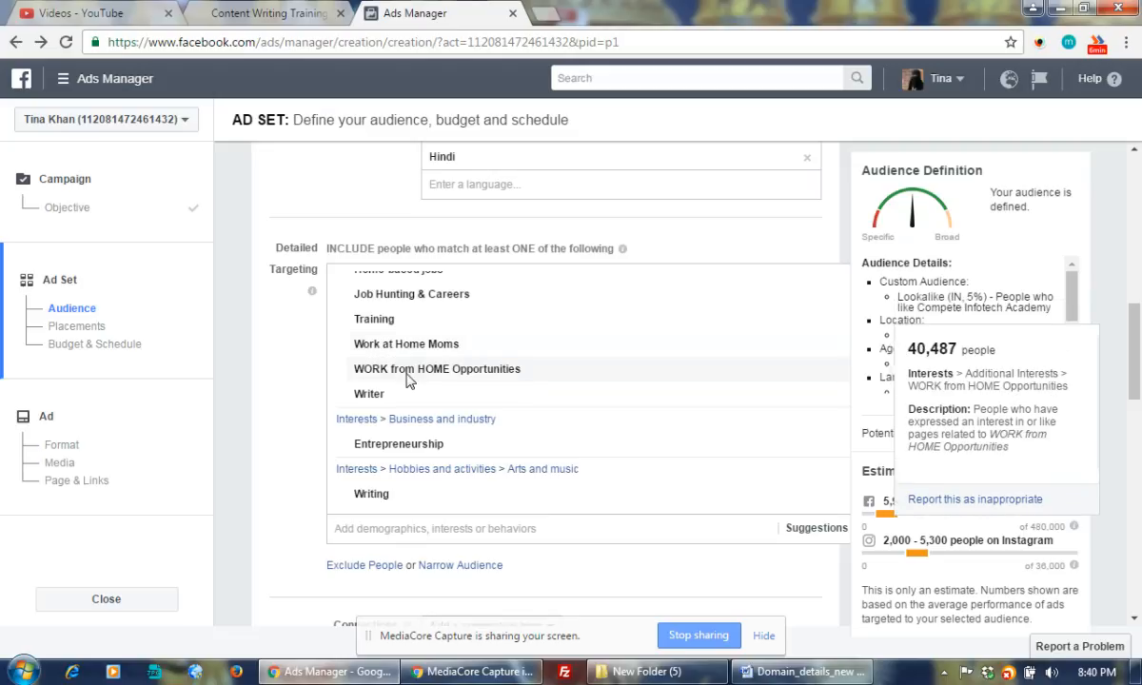
scroll(442, 388, "down", 2)
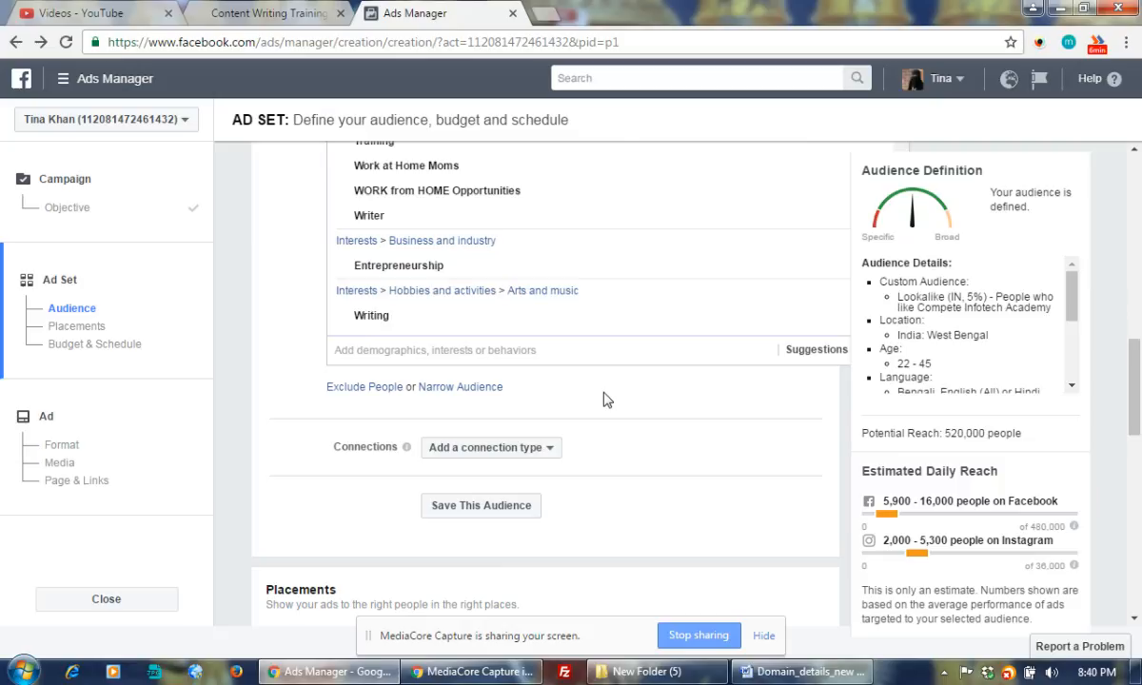
scroll(604, 400, "up", 3)
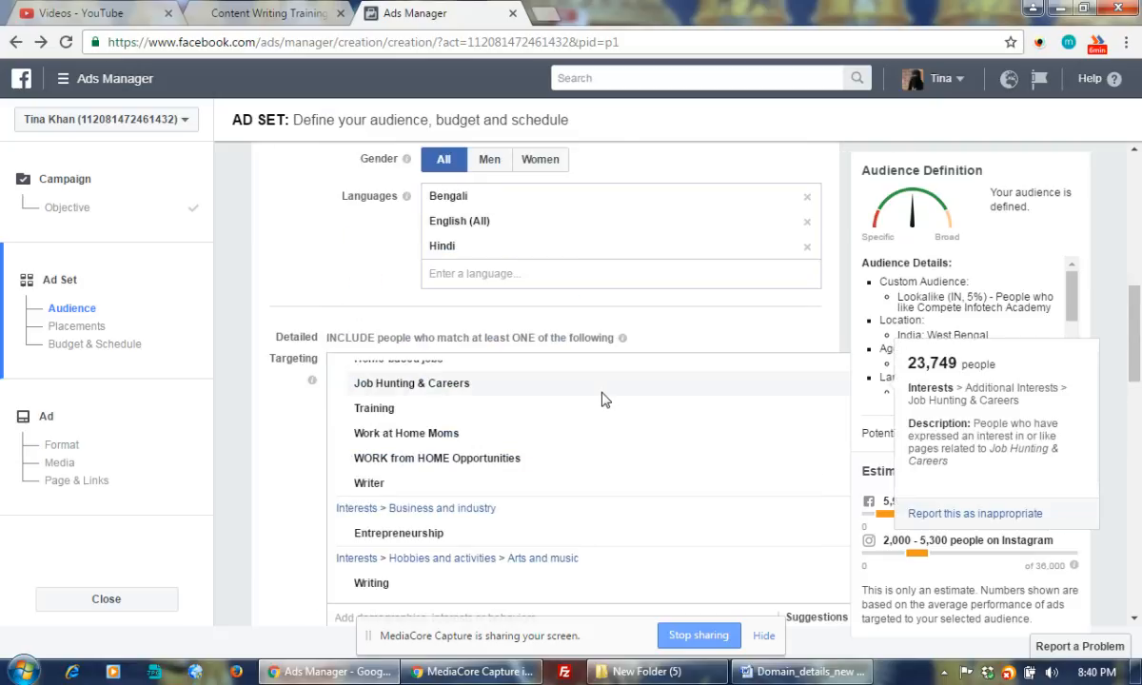
scroll(600, 400, "down", 1)
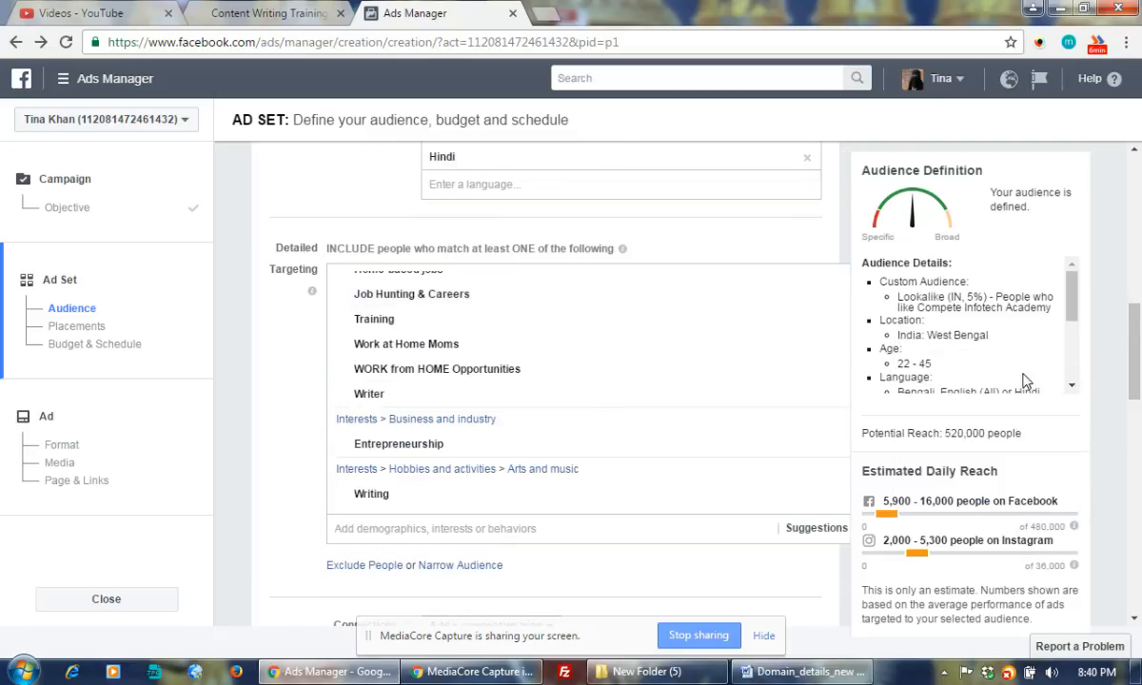
mouse_move(463, 372)
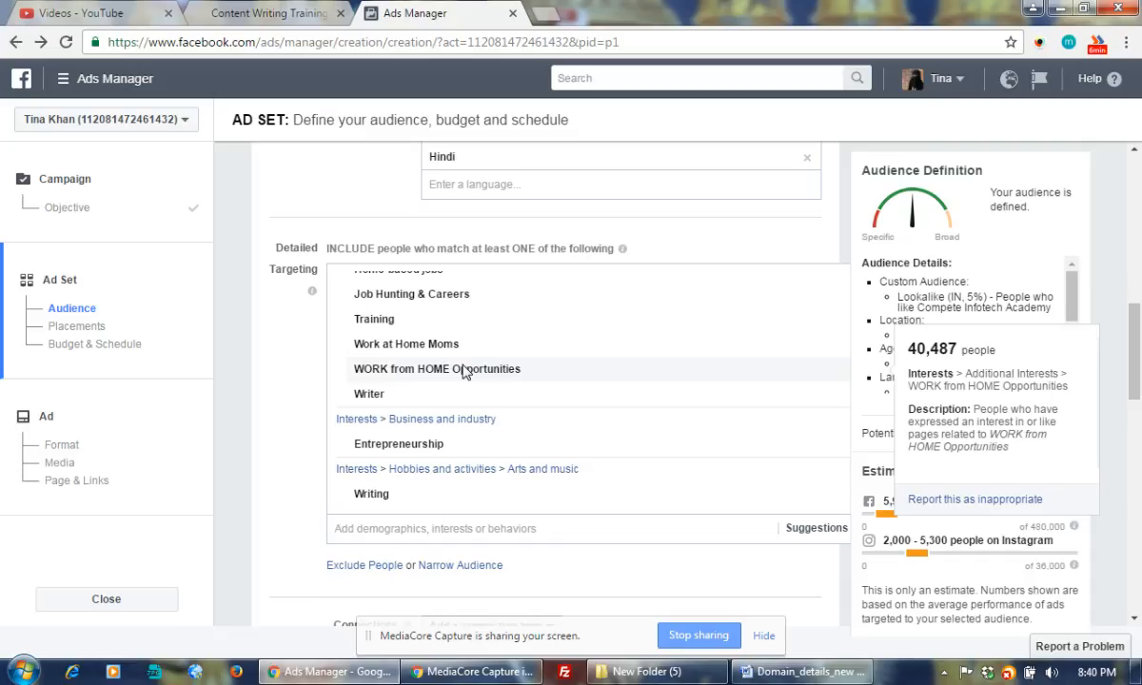
scroll(463, 371, "down", 3)
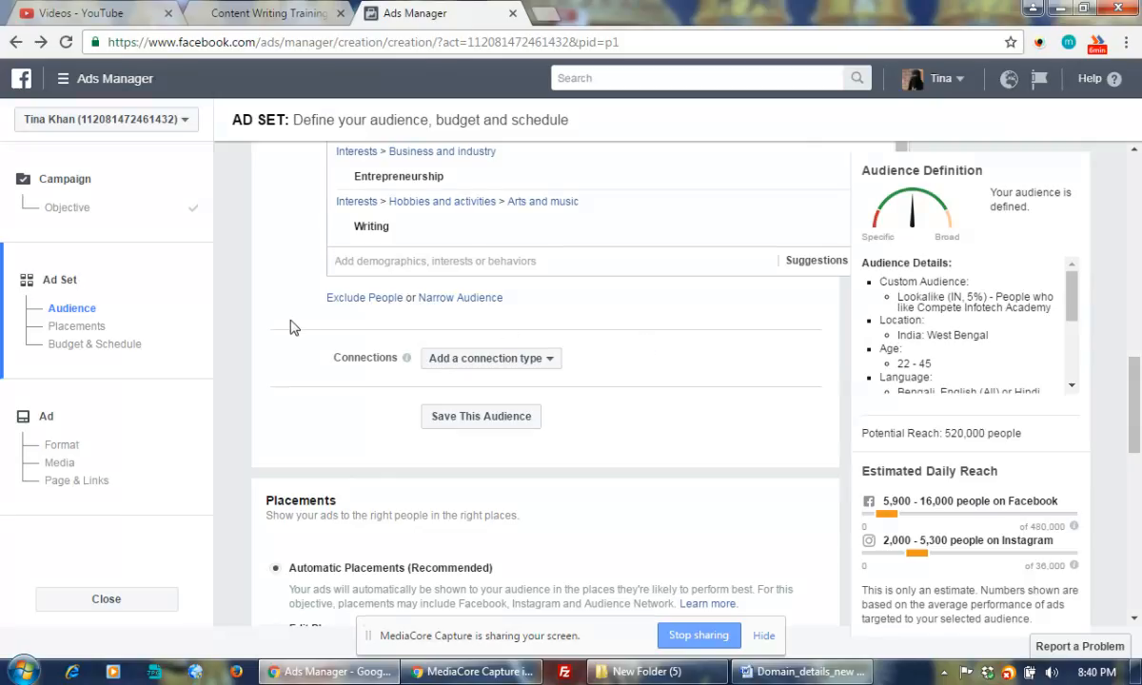
Under Connections, exclude people who like the Compete Infotech Academy page, found by searching 'co'.
left_click(533, 362)
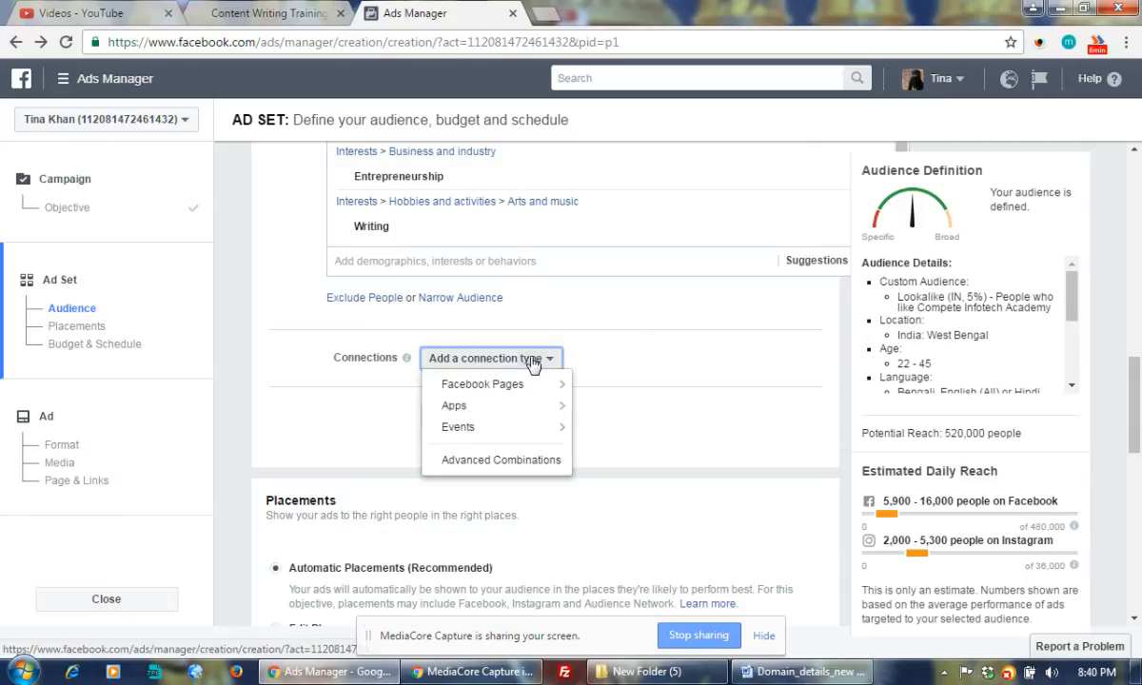
mouse_move(513, 391)
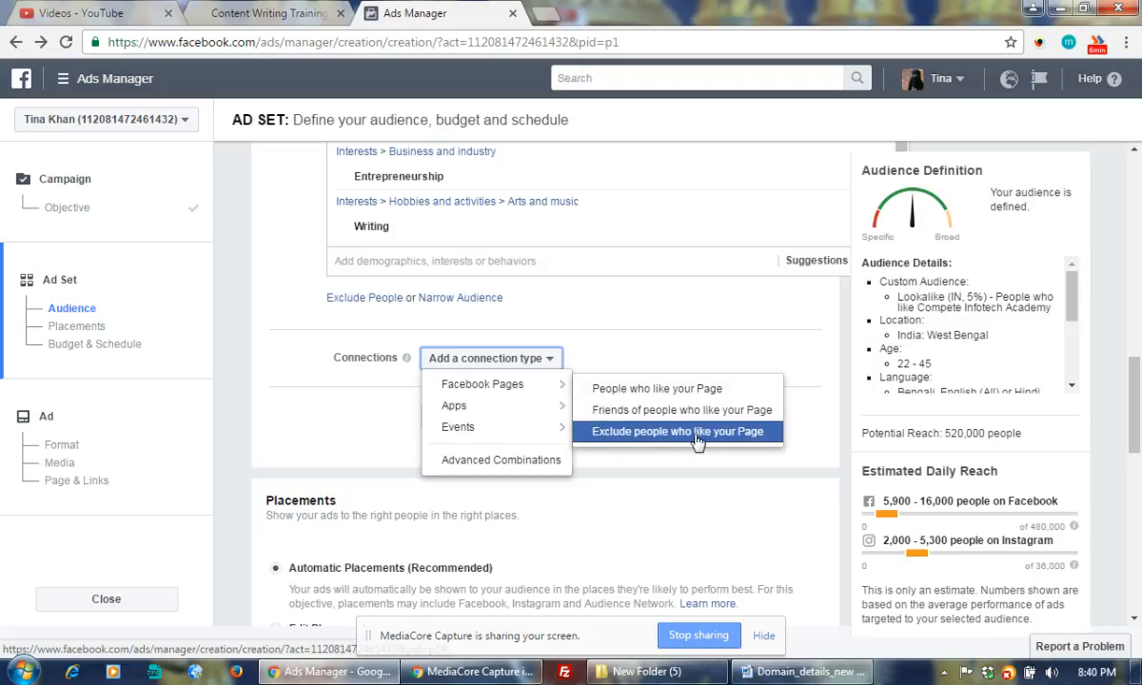
left_click(647, 436)
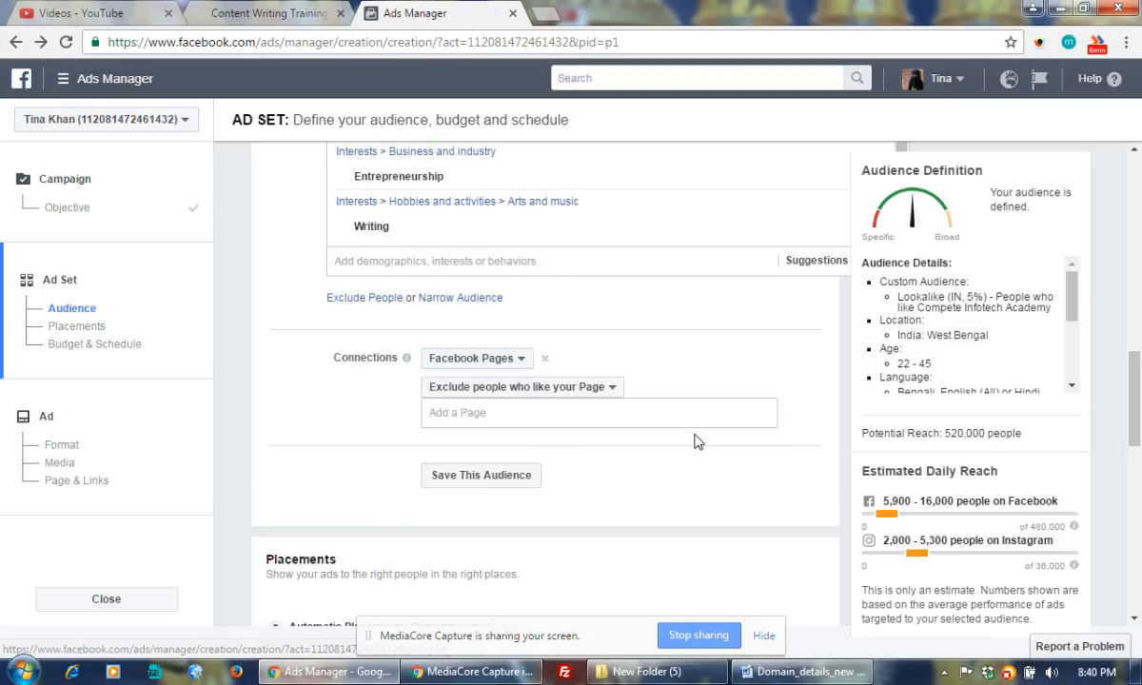
left_click(568, 420)
type("co")
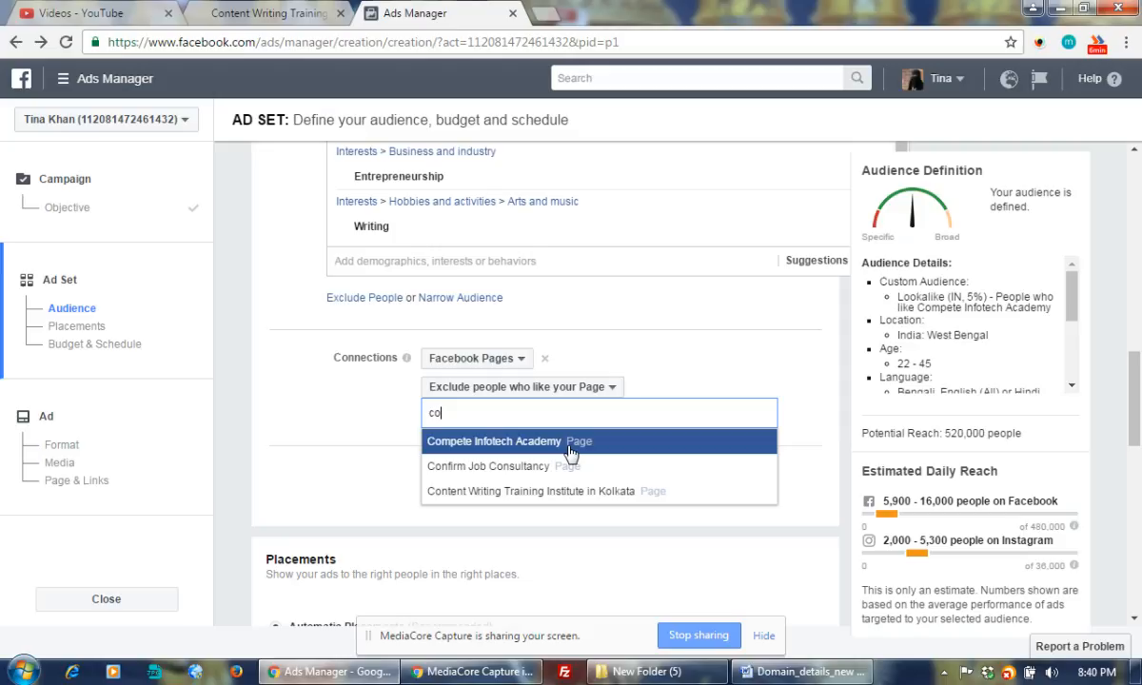
left_click(569, 452)
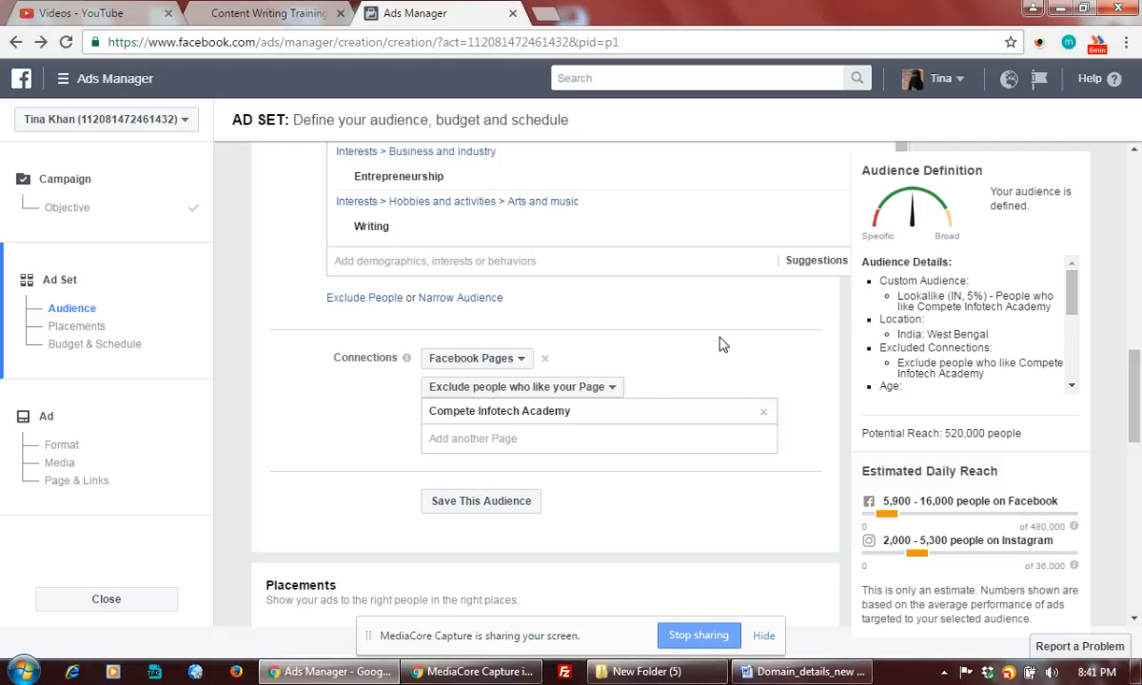
scroll(721, 344, "down", 2)
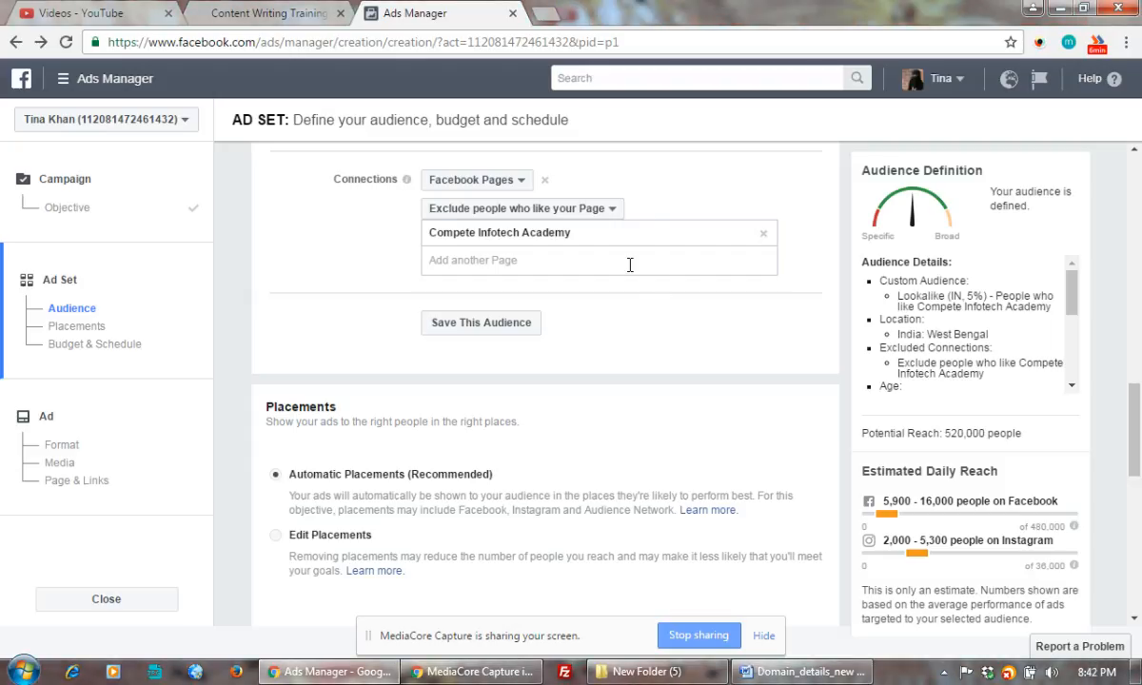
scroll(581, 319, "down", 3)
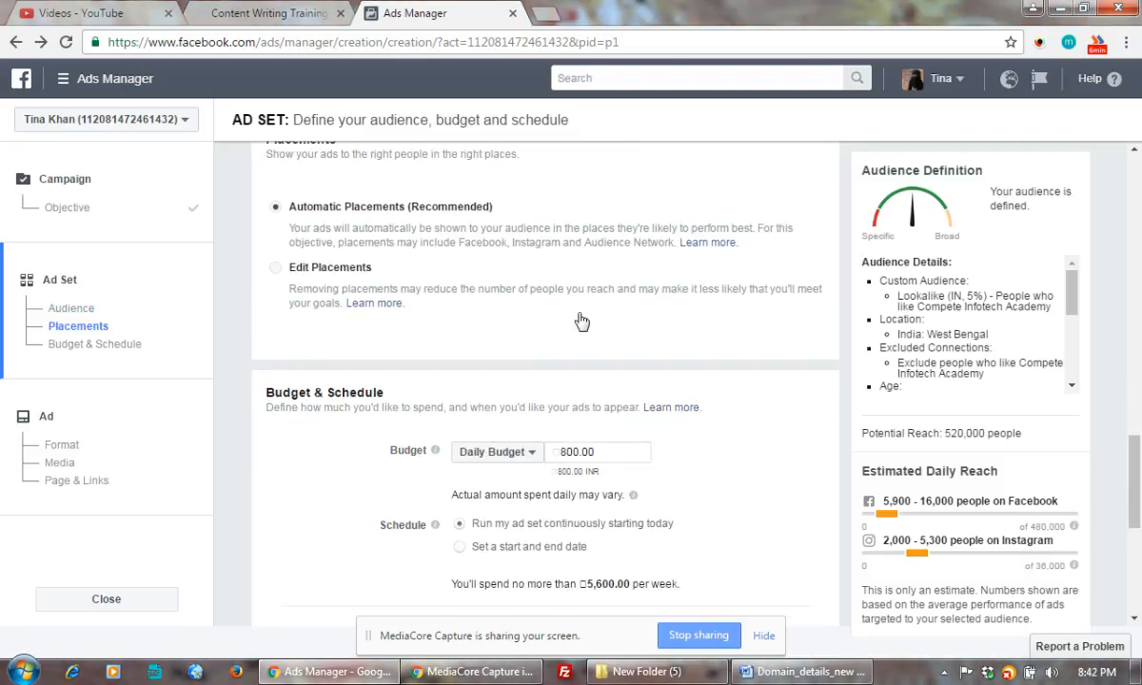
scroll(437, 275, "up", 1)
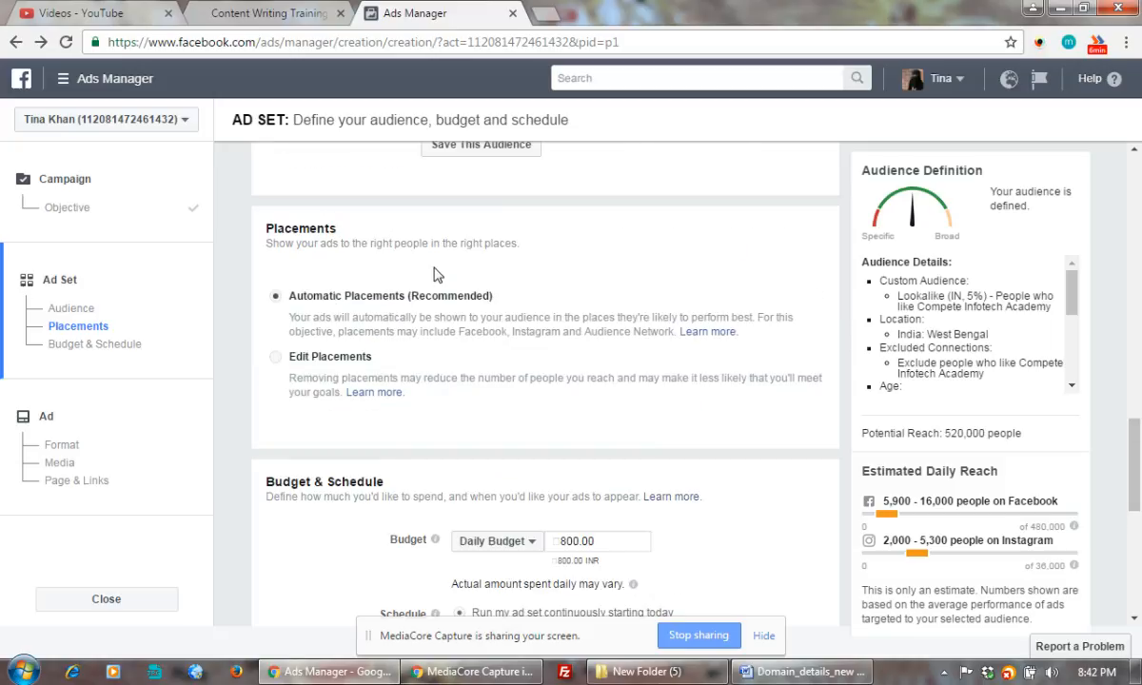
scroll(629, 262, "up", 2)
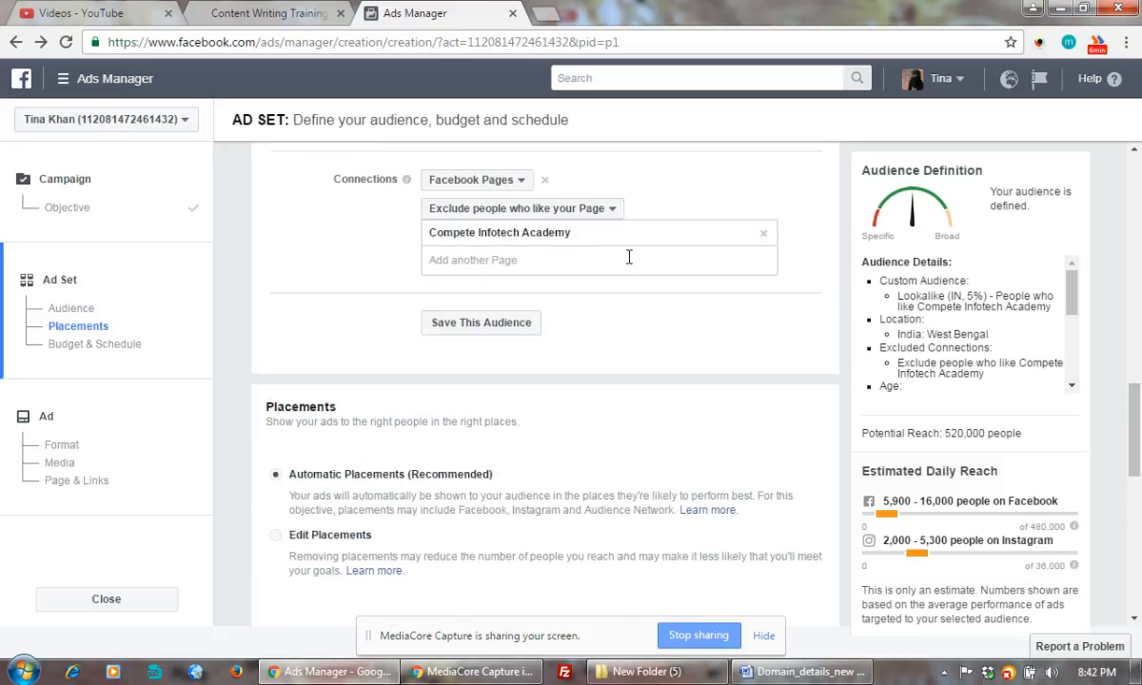
Add Content Writing Training Institute in Kolkata as a second excluded page, then scroll to Budget & Schedule.
left_click(555, 253)
left_click(493, 259)
type("co")
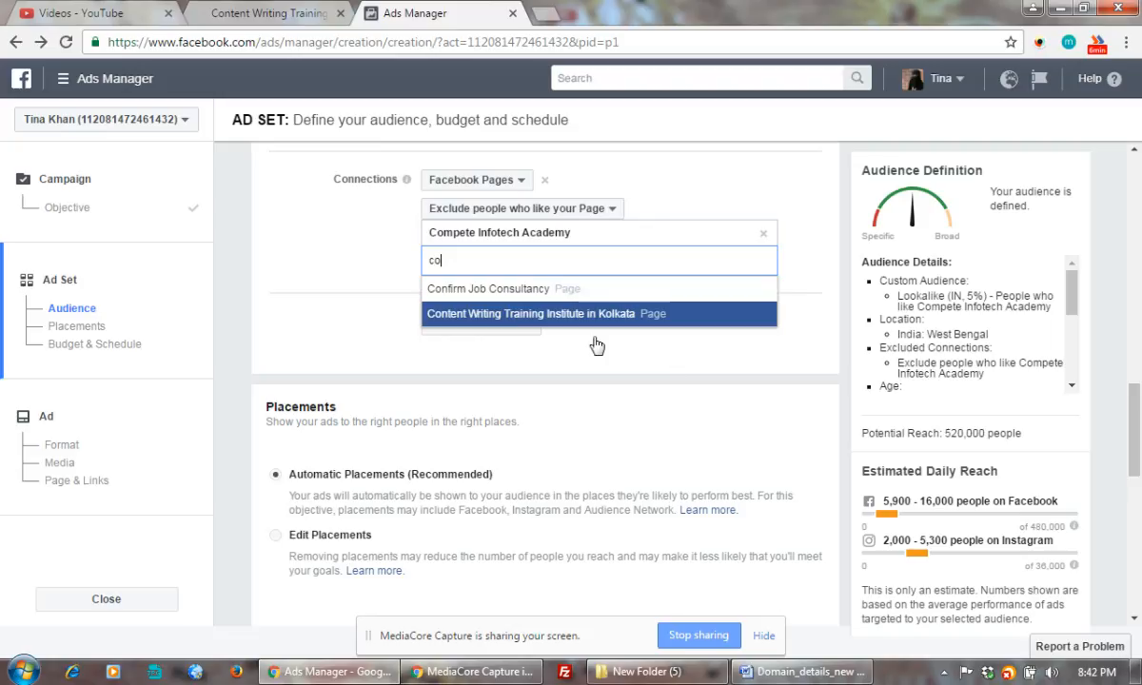
left_click(554, 317)
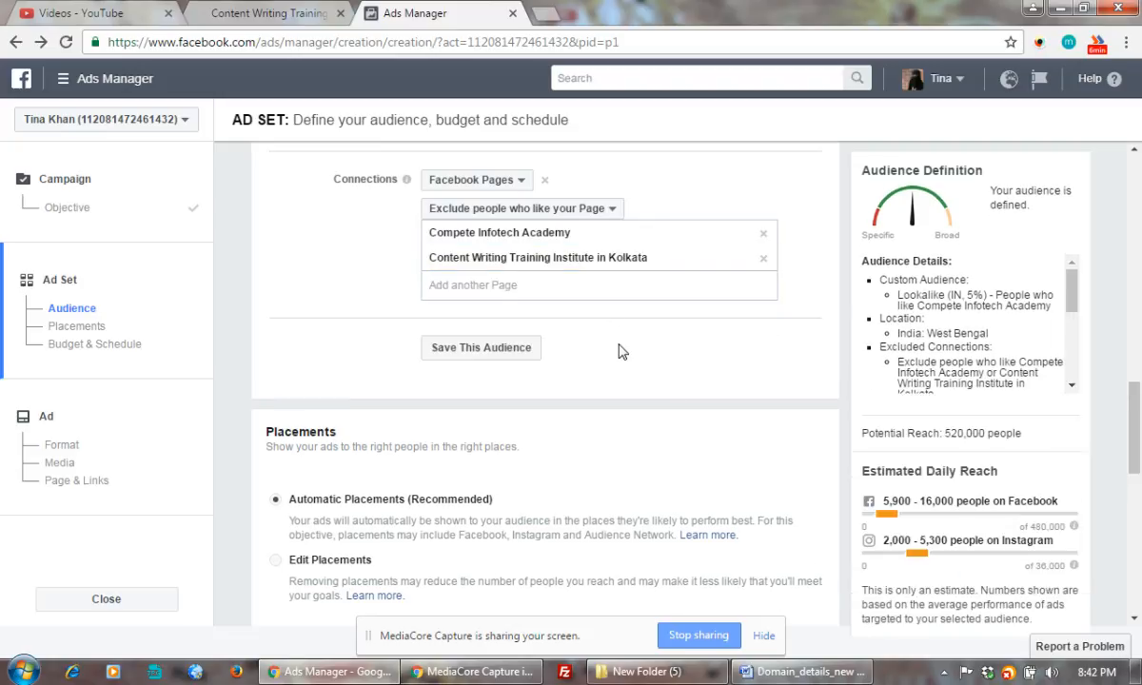
scroll(619, 350, "down", 2)
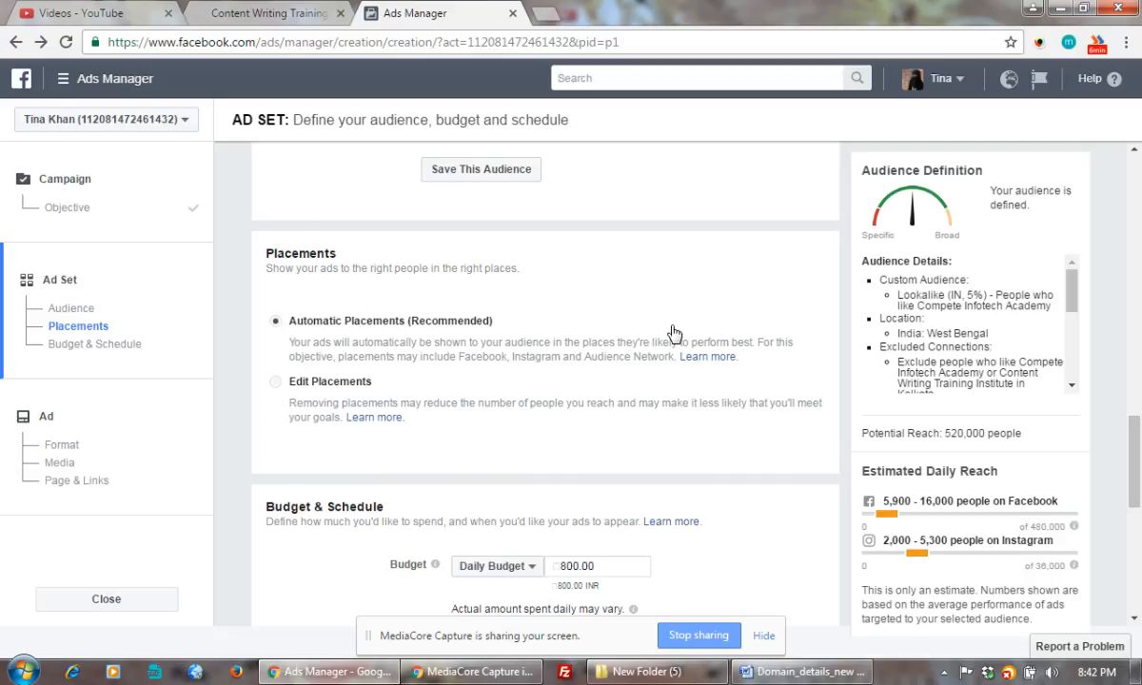
scroll(672, 332, "down", 1)
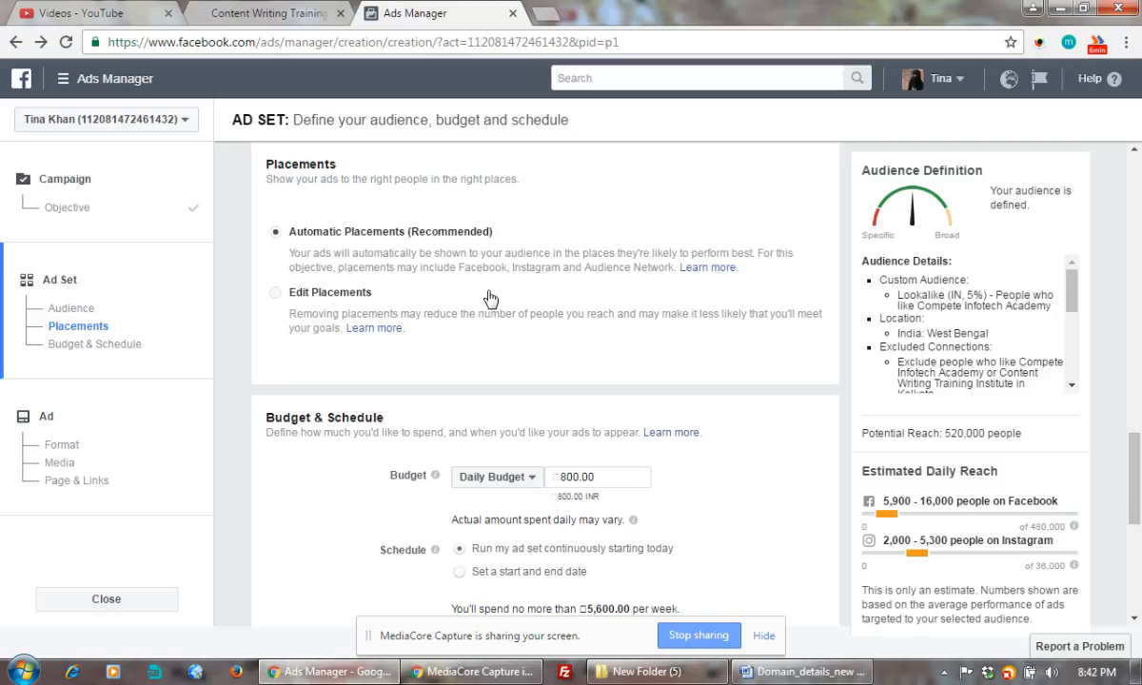
scroll(564, 406, "down", 1)
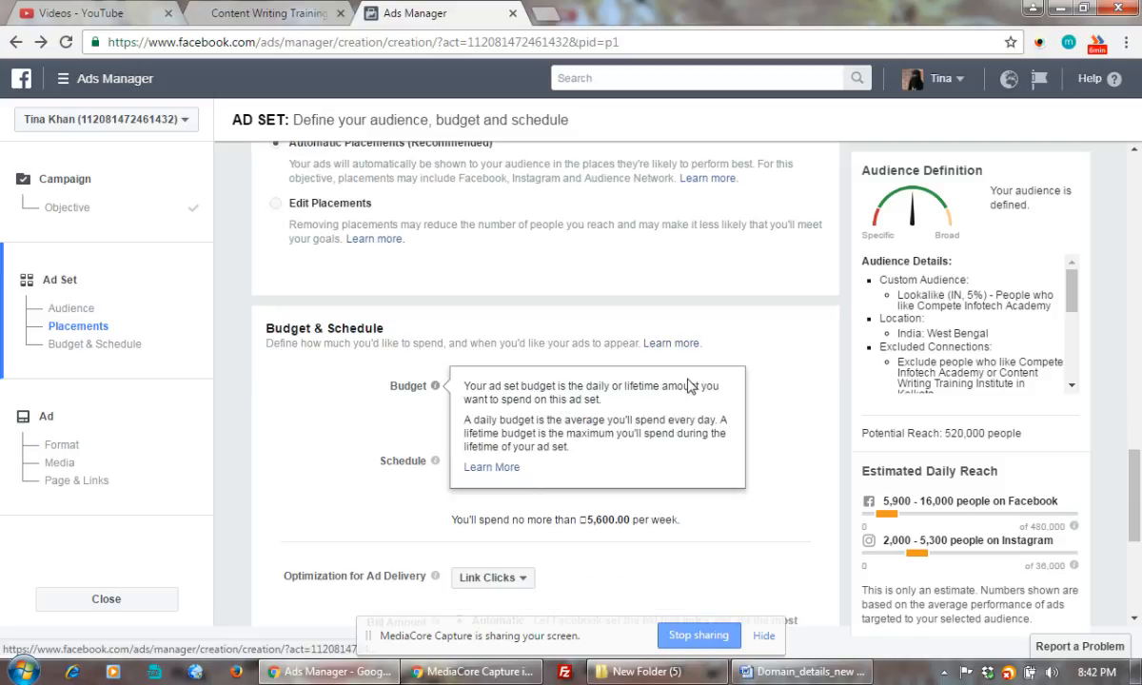
Change the daily budget from 800.00 to 100.00 INR.
left_click_drag(560, 387, 569, 390)
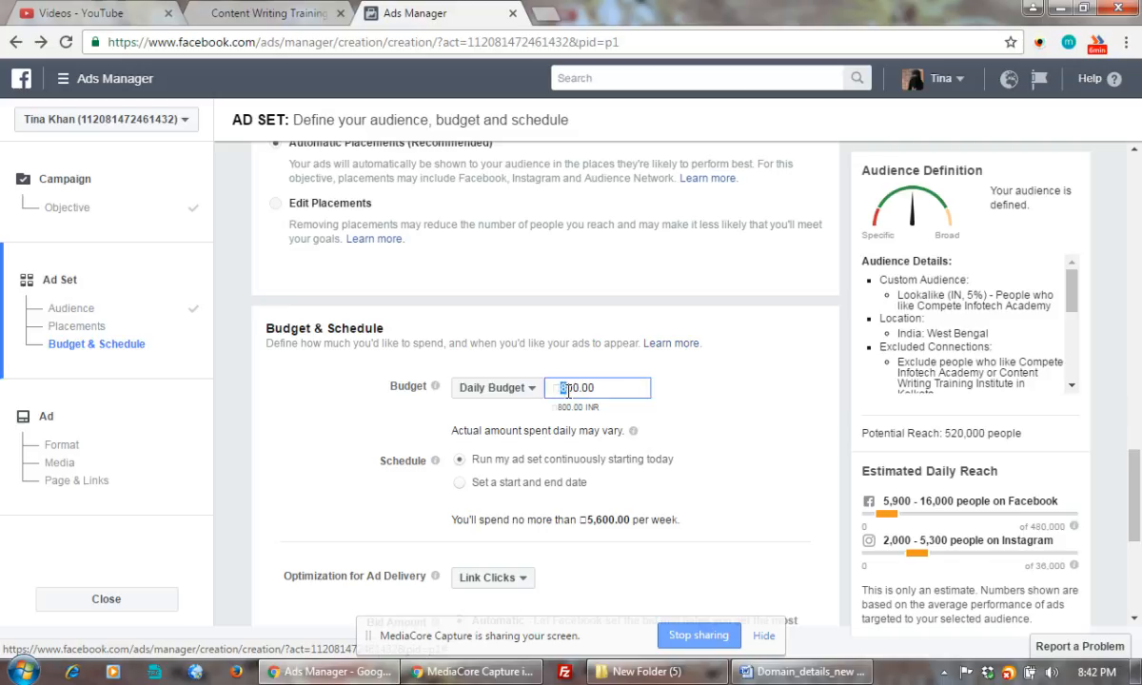
type("1")
left_click(769, 390)
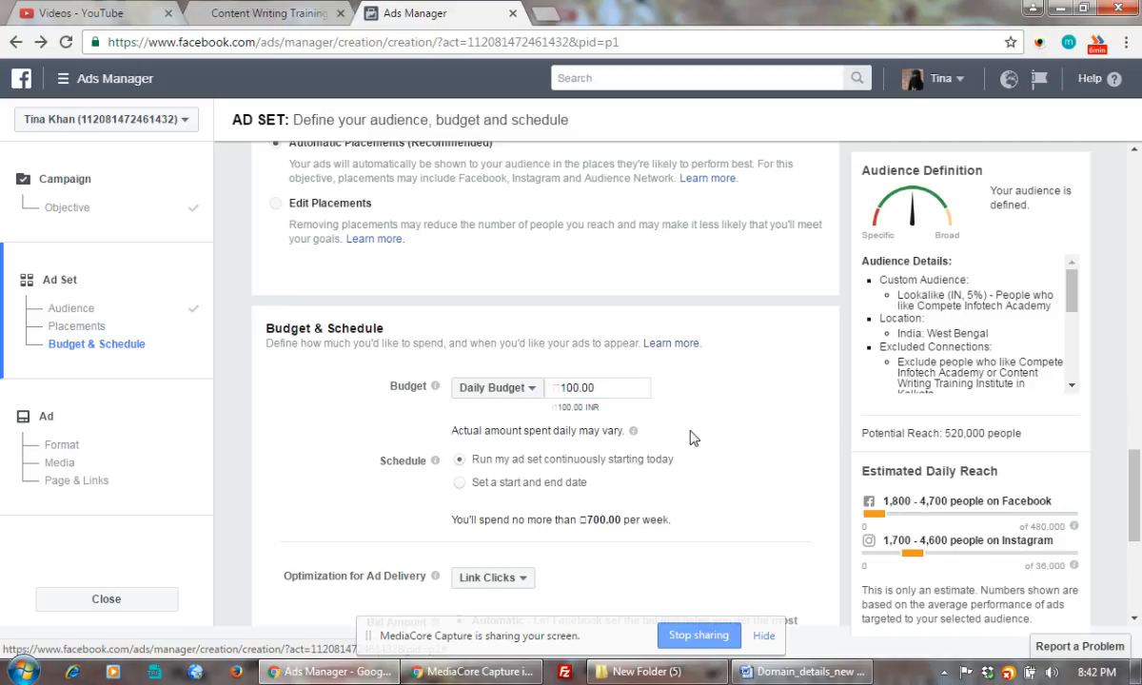
Check the Optimization for Ad Delivery options and keep Link Clicks.
scroll(693, 437, "down", 1)
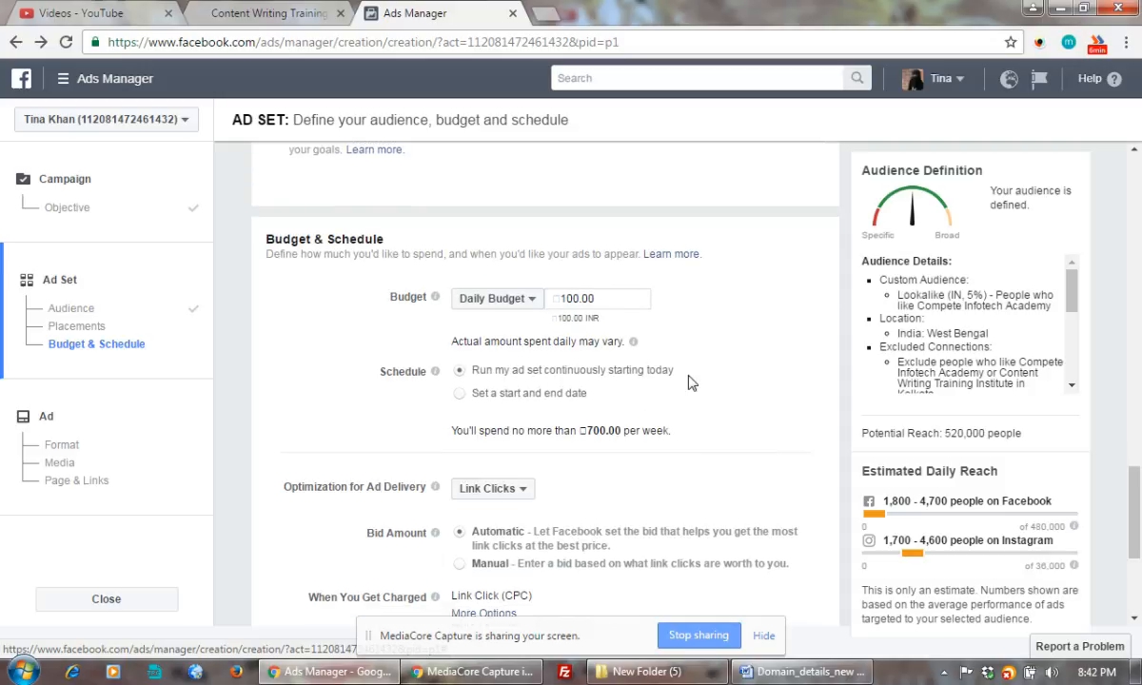
scroll(695, 367, "down", 1)
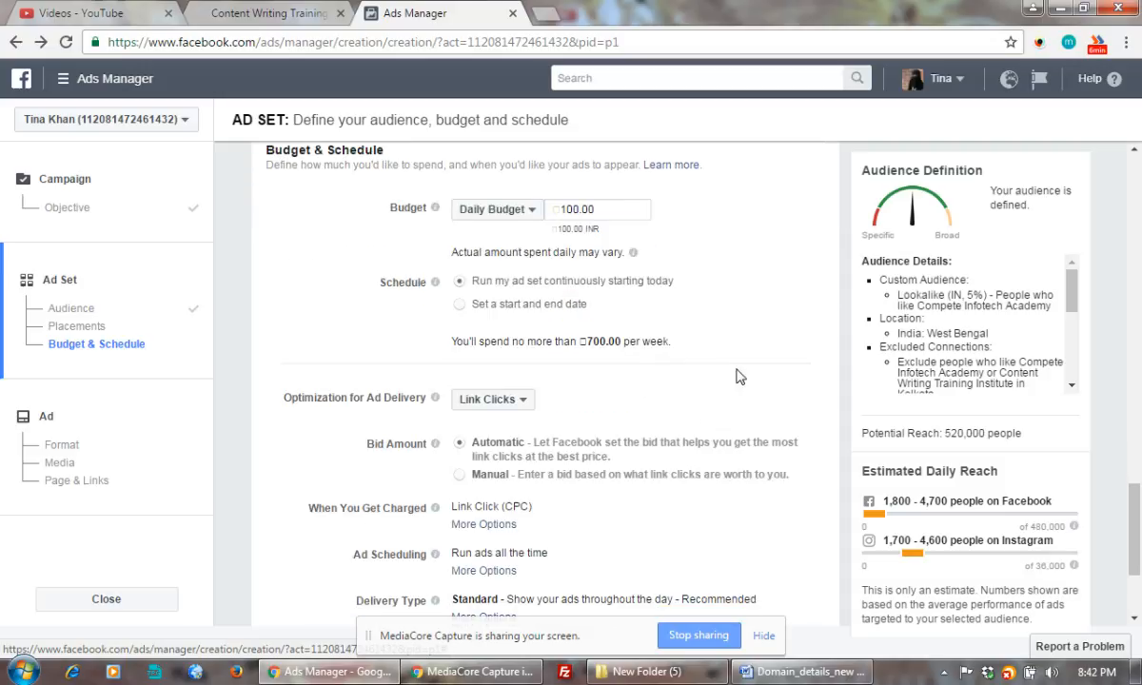
left_click(495, 400)
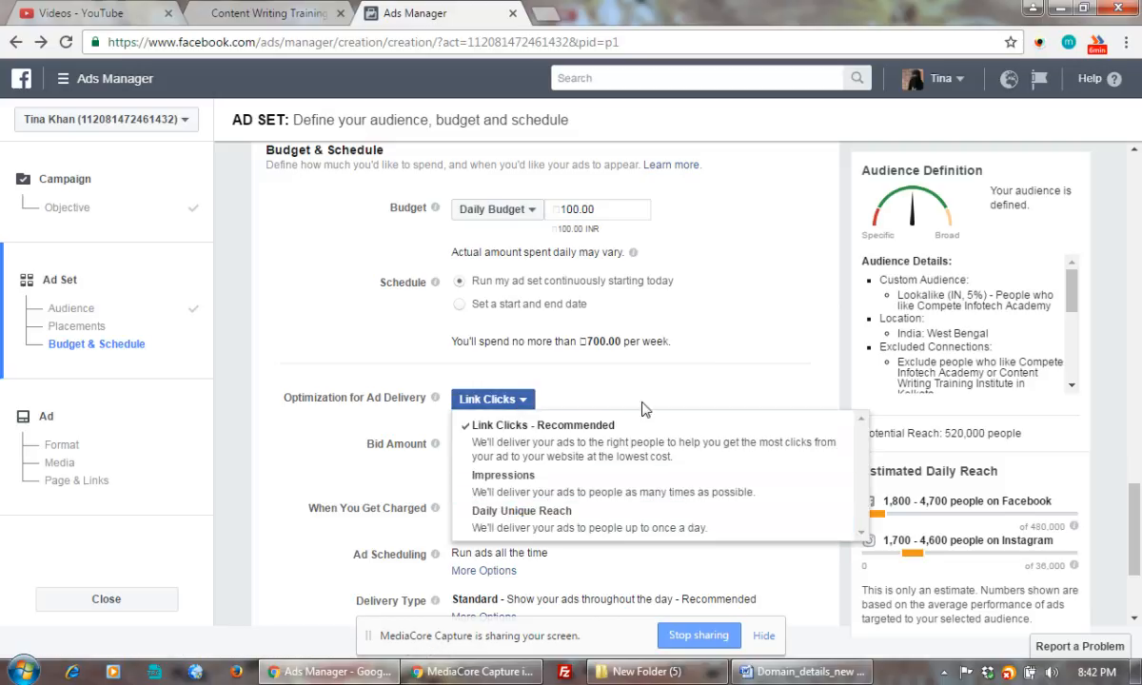
left_click(693, 393)
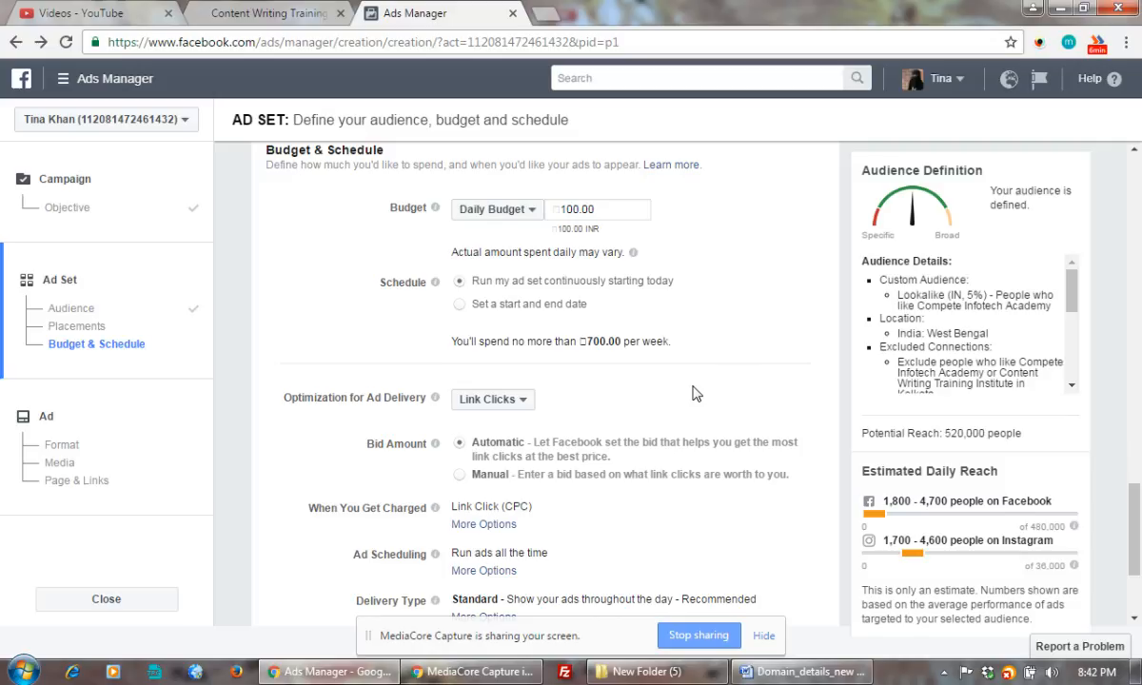
scroll(693, 393, "down", 2)
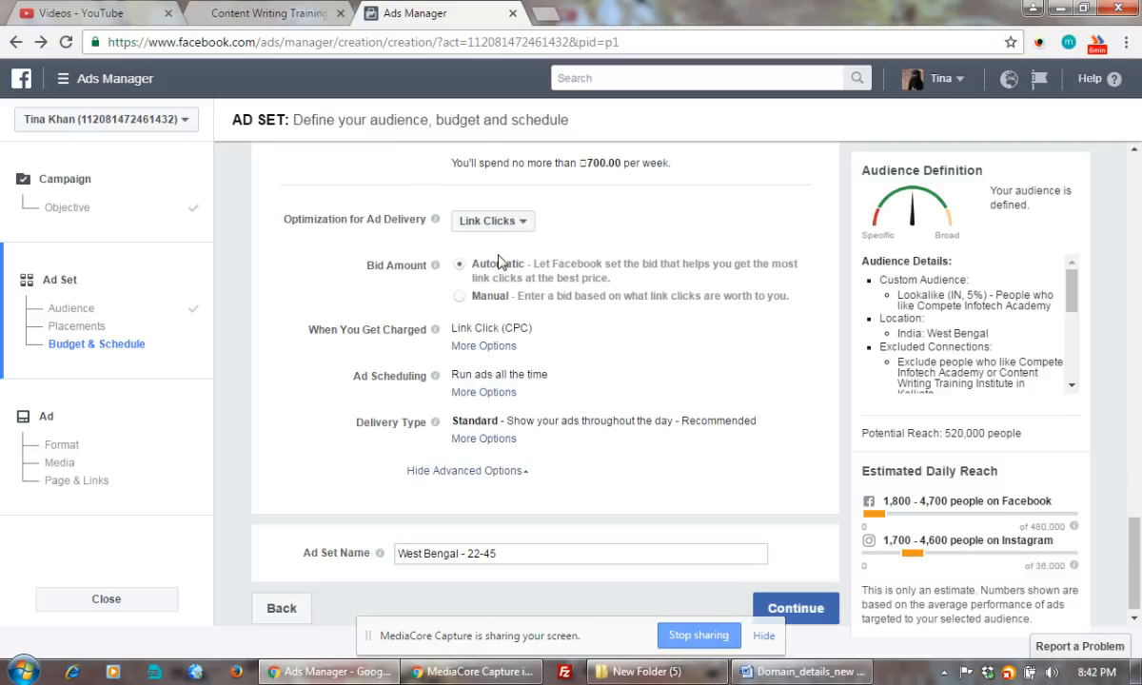
mouse_move(435, 266)
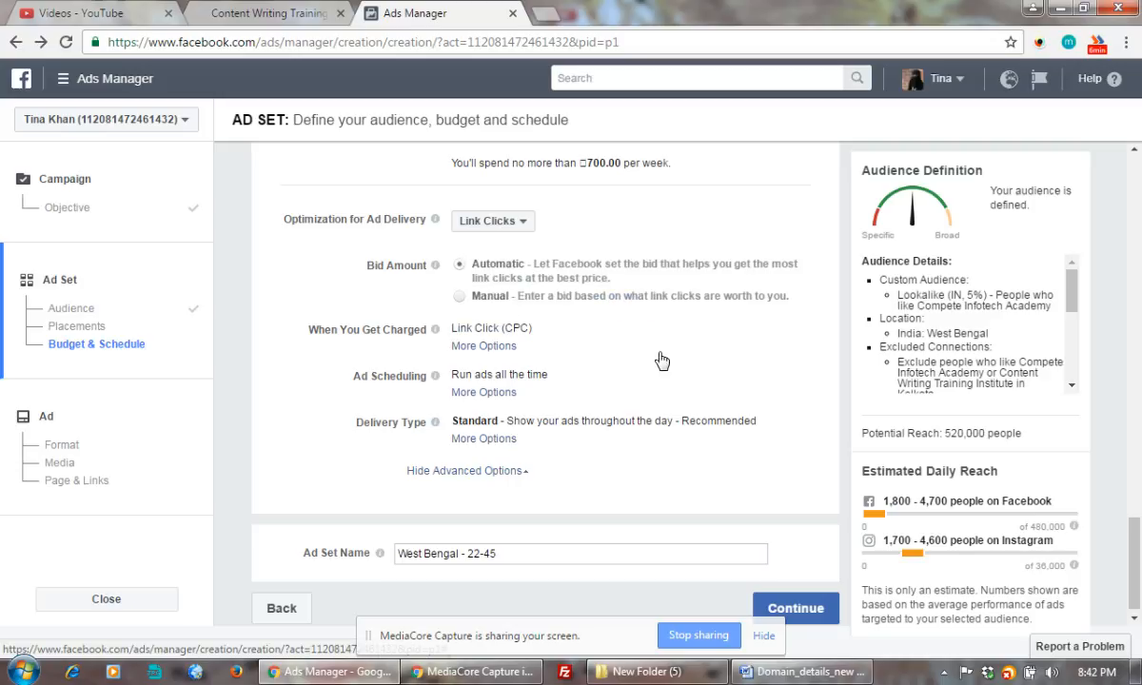
Switch to a manual bid and replace 3.78 with 2.00 INR per link click.
left_click(459, 296)
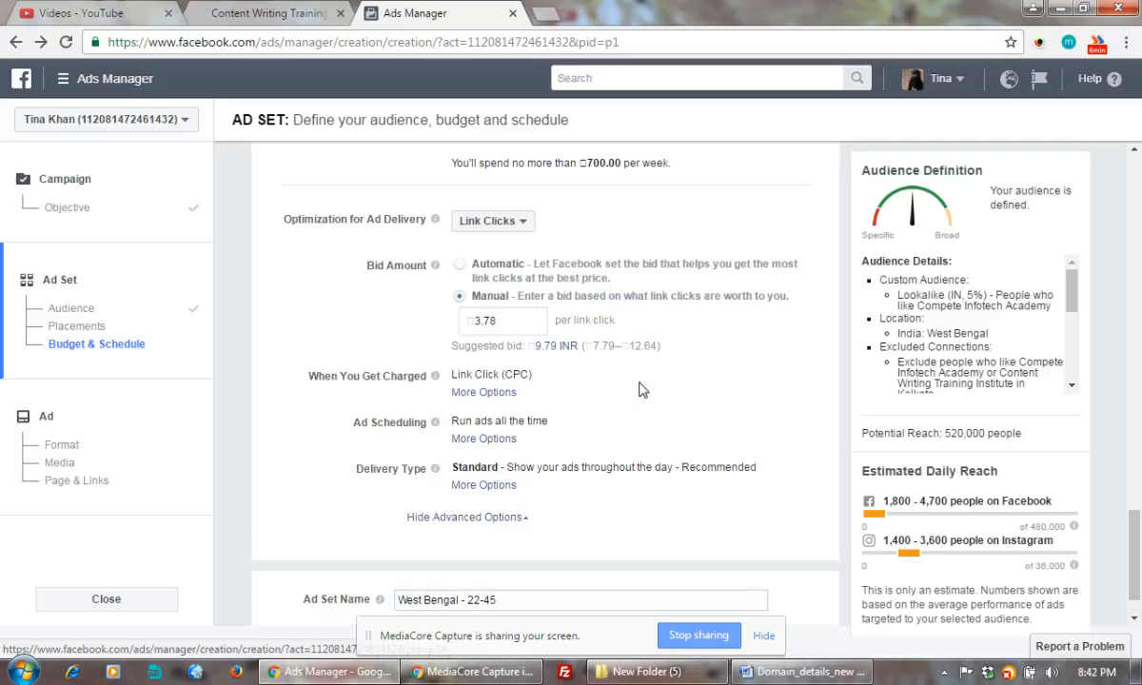
left_click(482, 321)
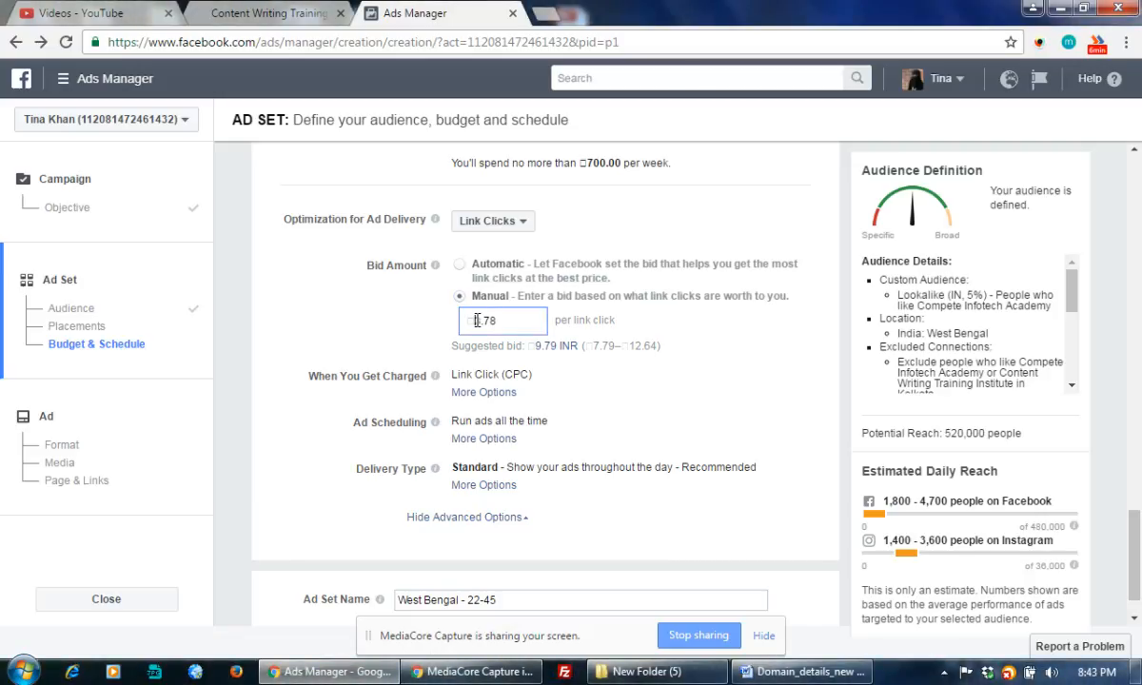
left_click_drag(476, 321, 499, 322)
type("2")
left_click(747, 356)
scroll(747, 356, "down", 1)
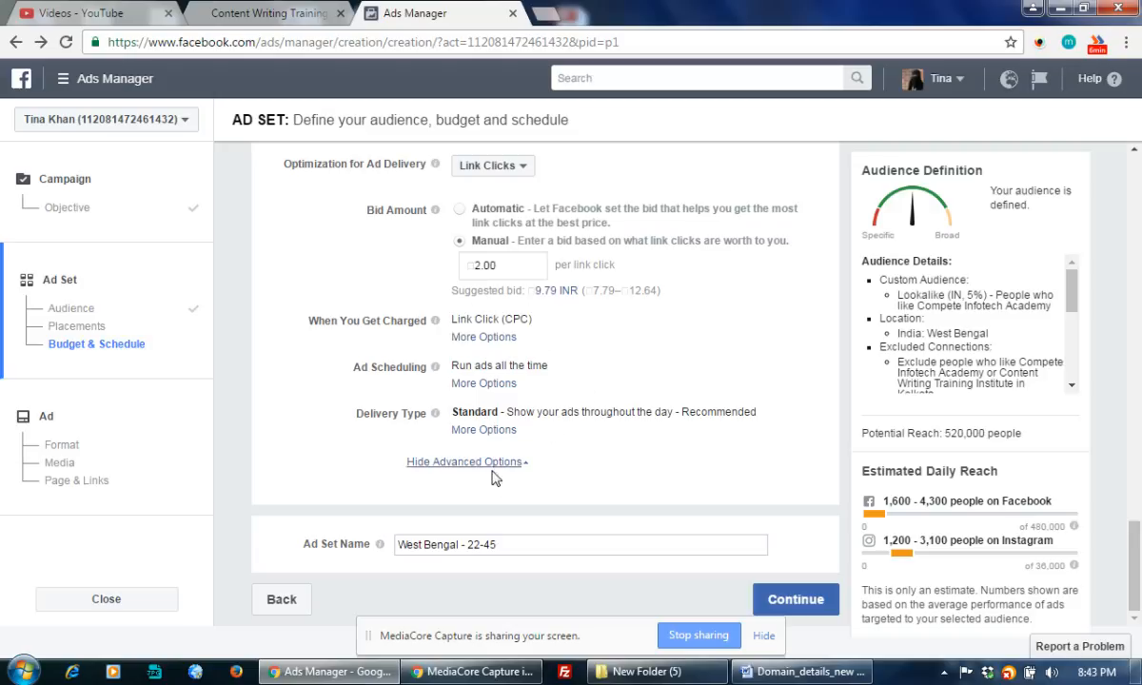
Append '- Content Writing- West Bengal' to the existing ad set name West Bengal - 22-45.
left_click(514, 547)
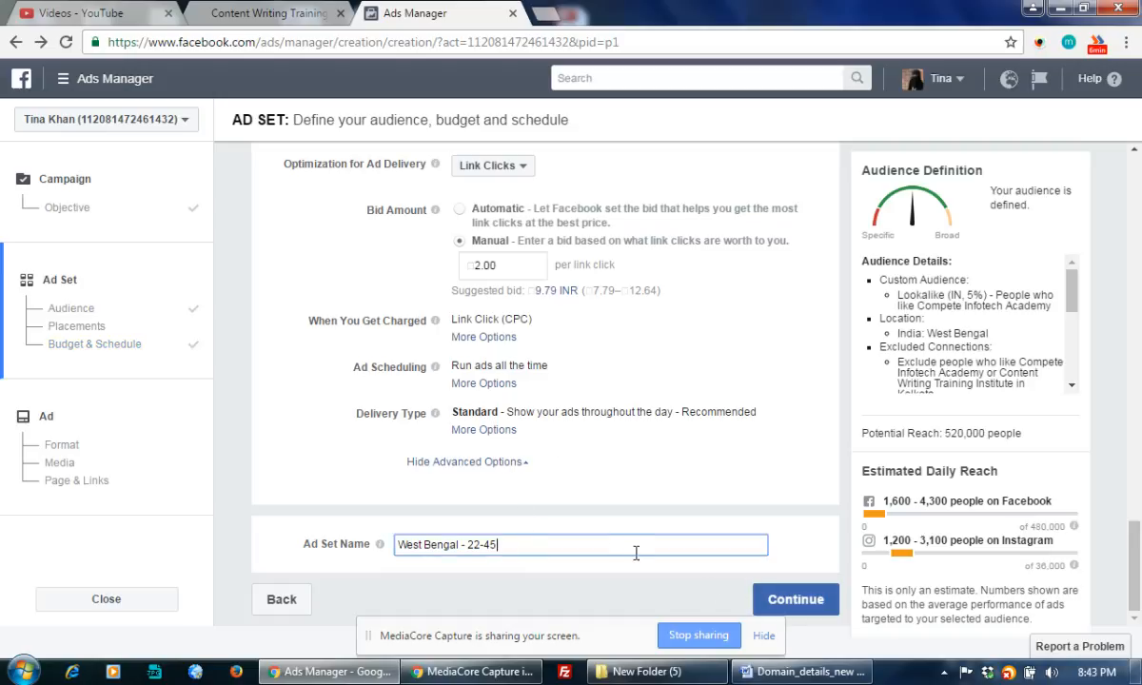
type("- Content Writing-")
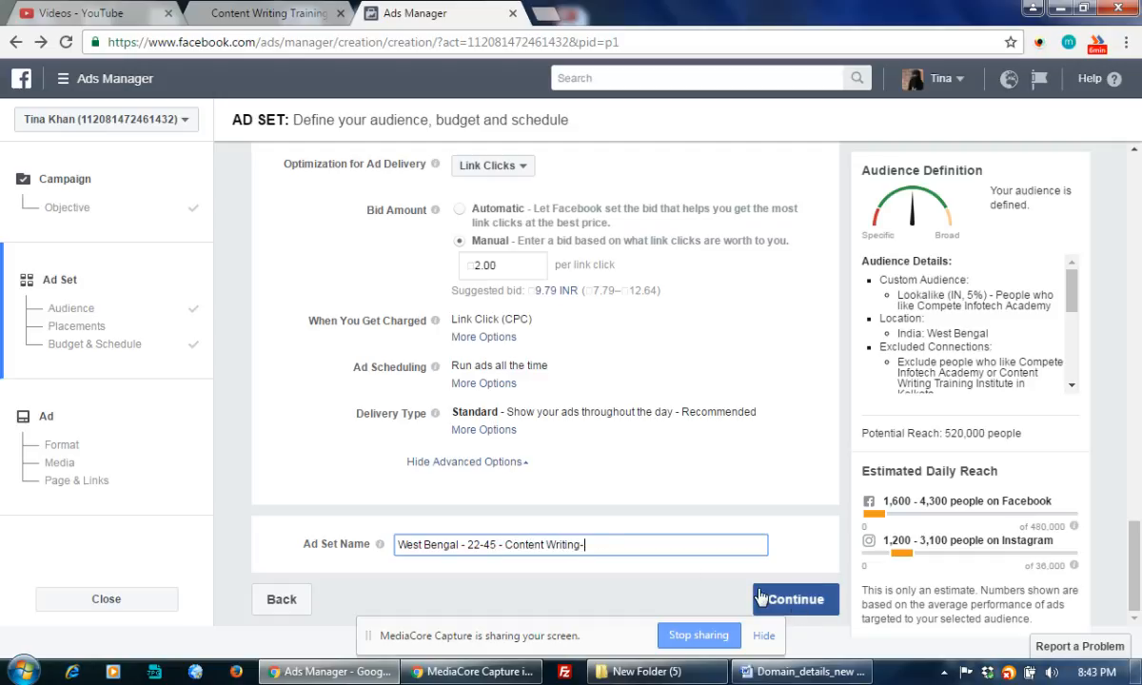
type(" West Bengal")
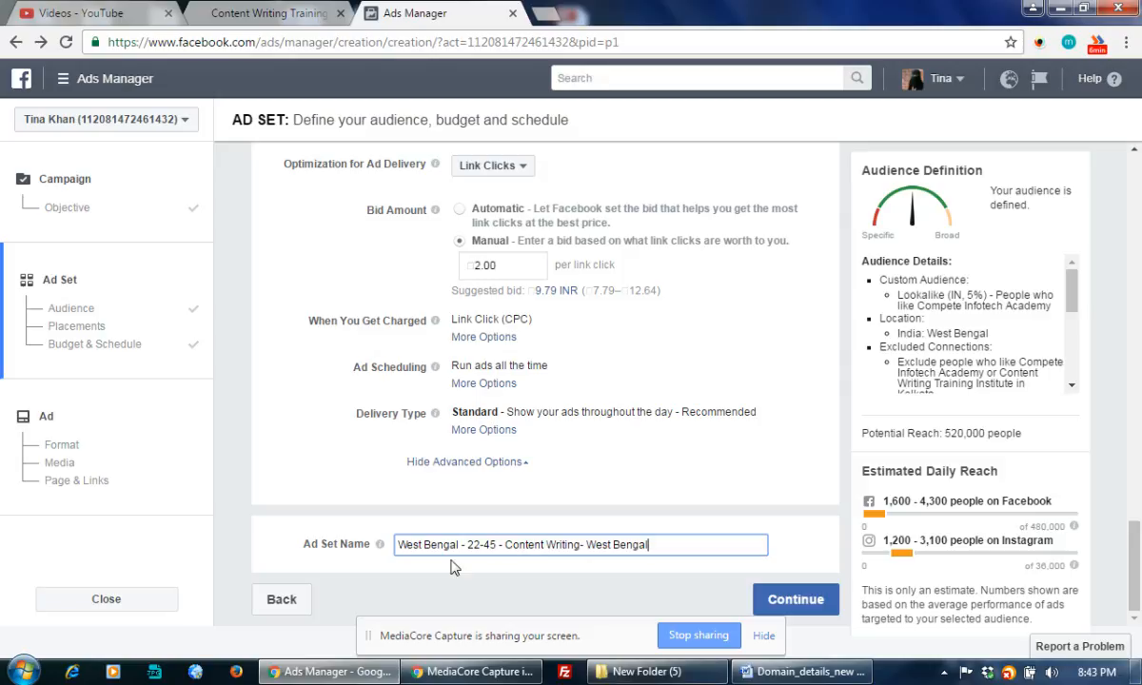
scroll(640, 423, "up", 5)
scroll(640, 423, "down", 5)
scroll(727, 489, "up", 3)
scroll(694, 502, "down", 3)
scroll(469, 609, "up", 5)
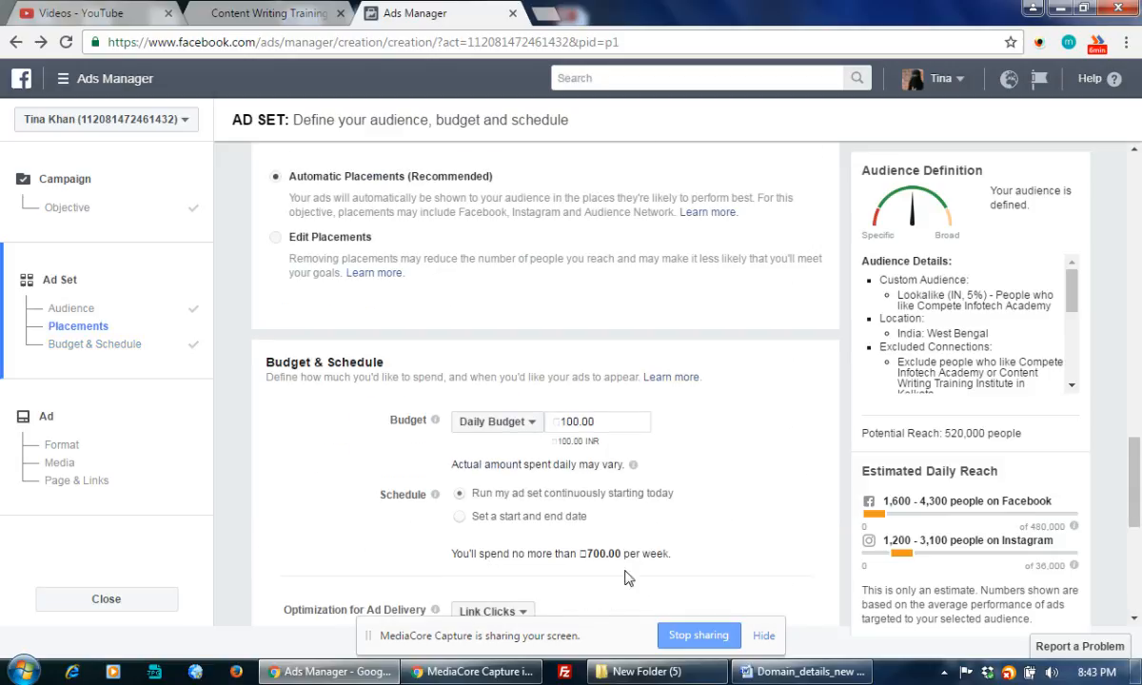
scroll(714, 509, "up", 4)
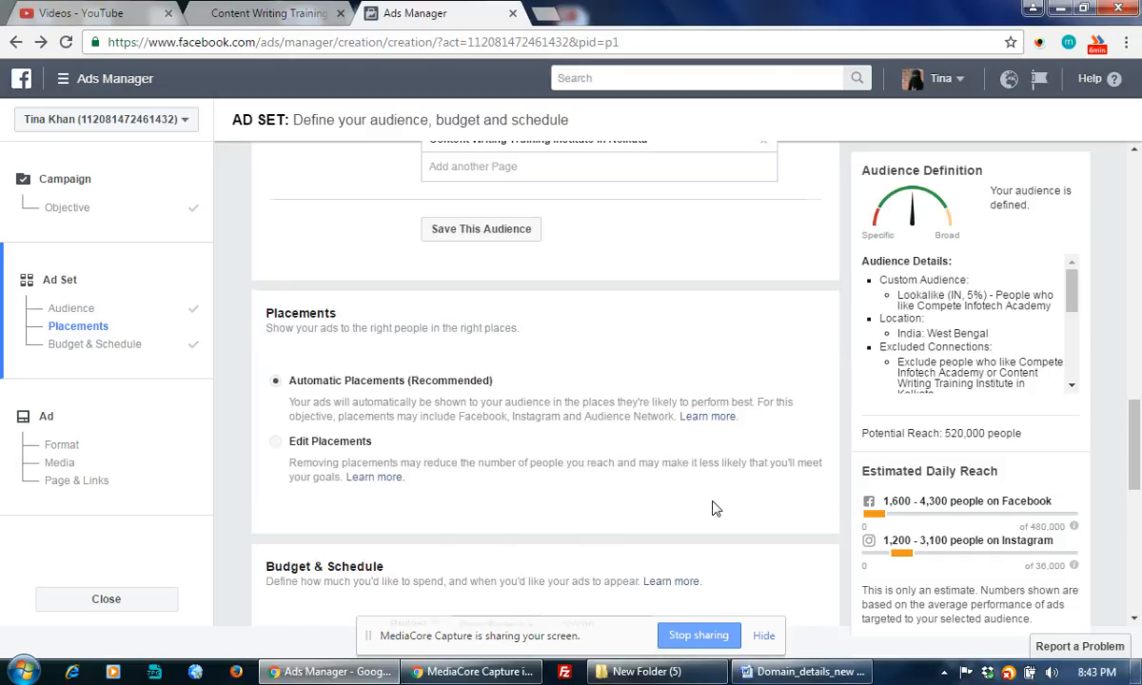
scroll(578, 399, "up", 5)
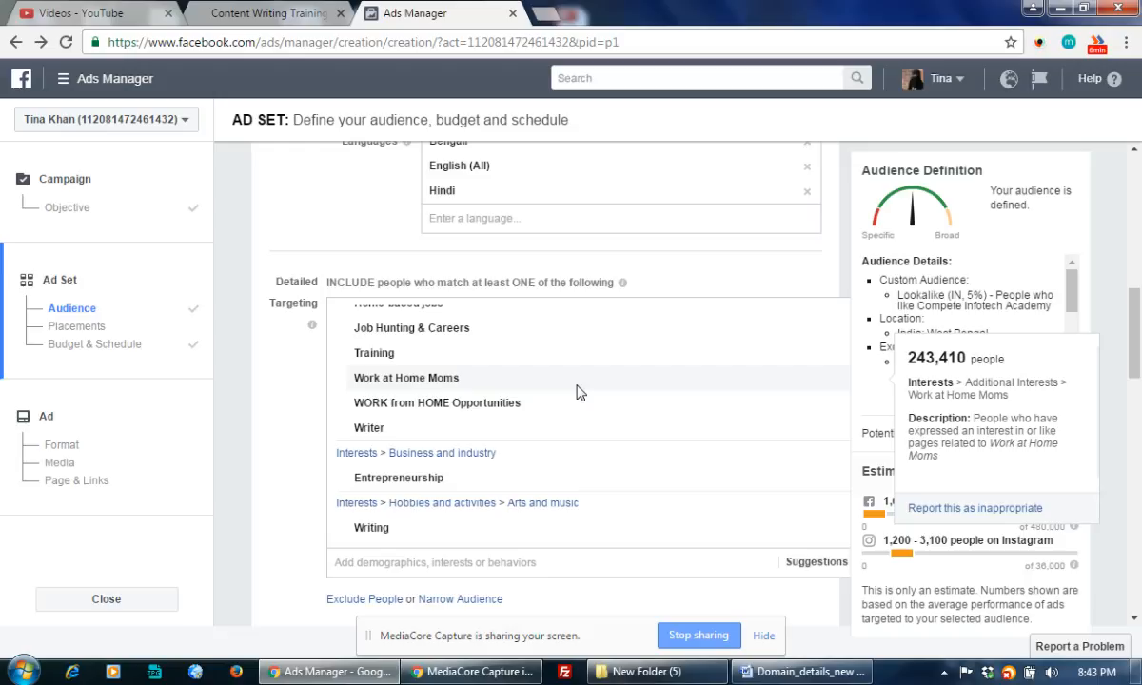
scroll(842, 550, "down", 15)
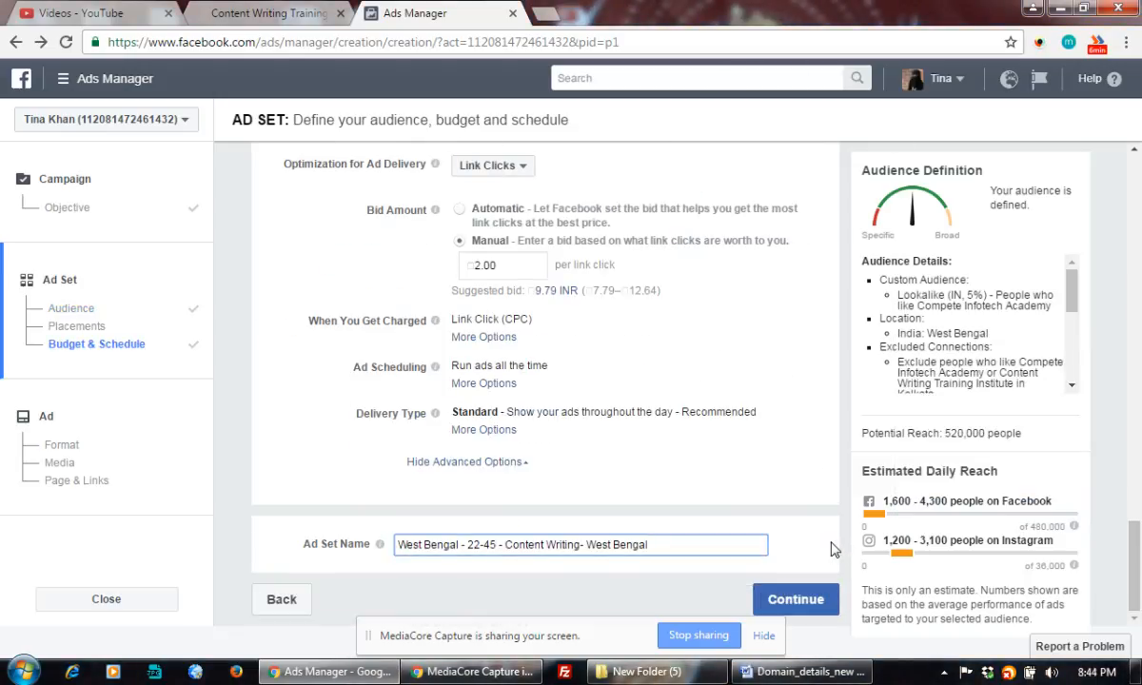
Continue from the ad set to the Ad step and choose the Slideshow format.
left_click(796, 601)
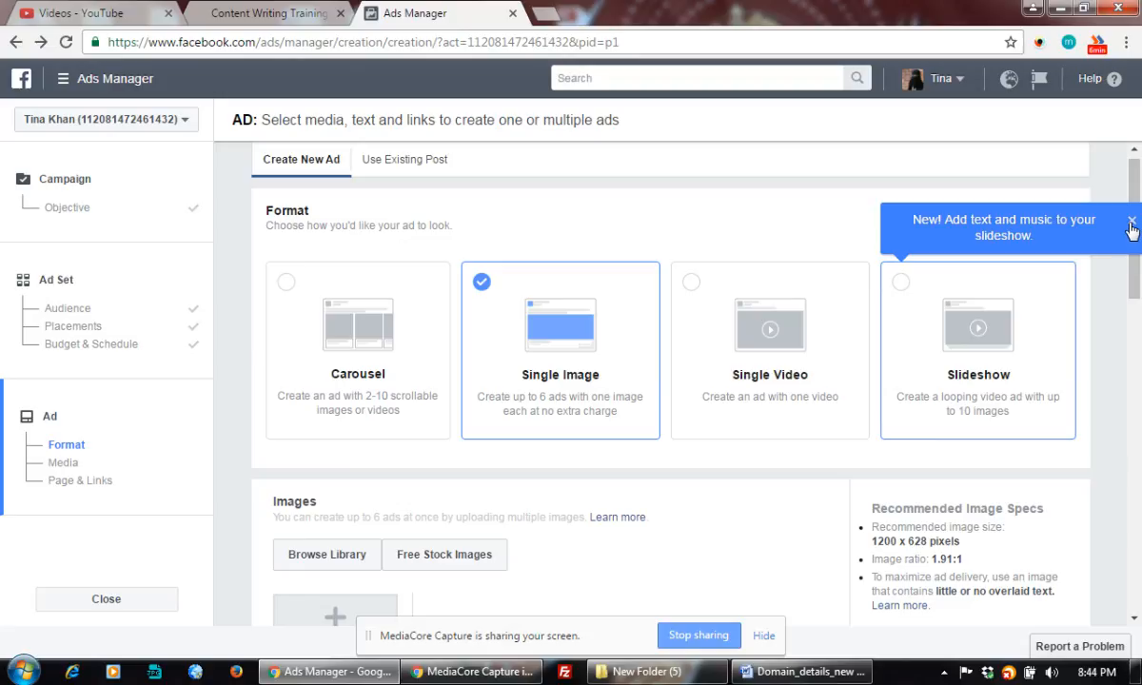
left_click(1129, 228)
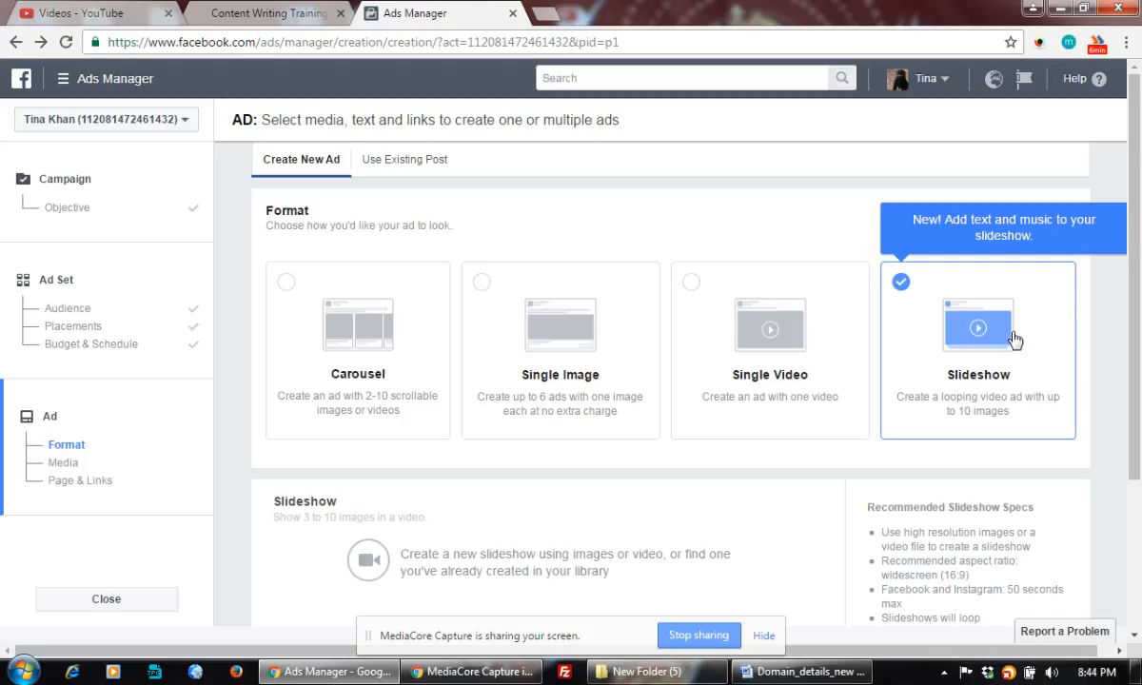
scroll(870, 343, "down", 5)
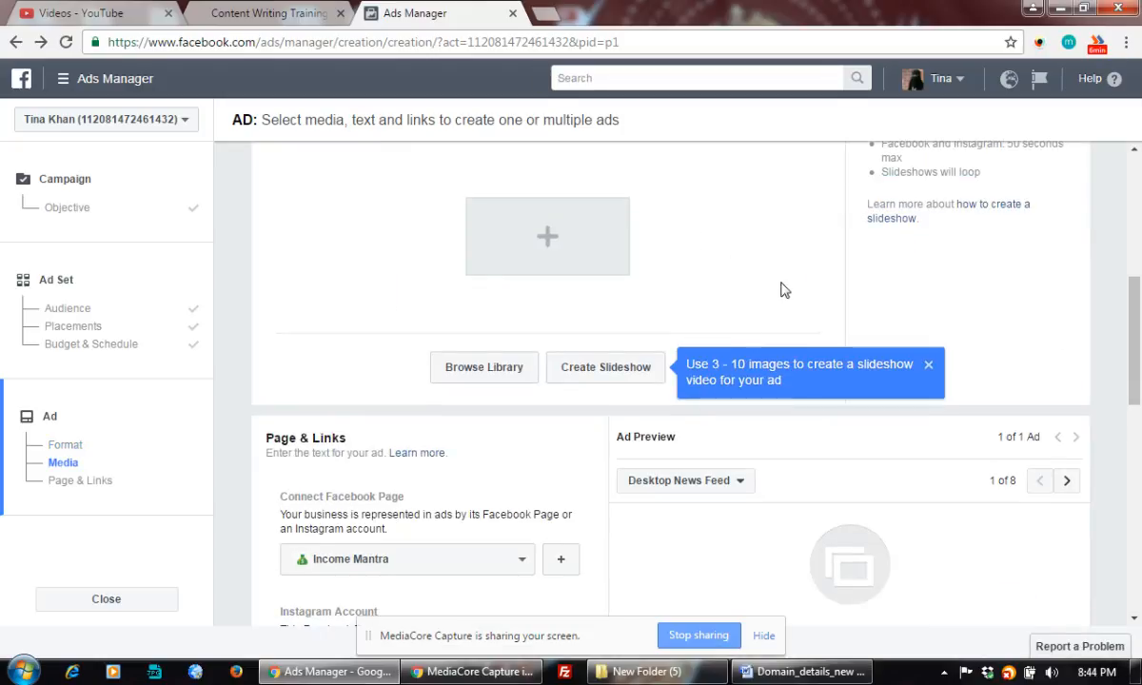
left_click_drag(1138, 315, 1138, 259)
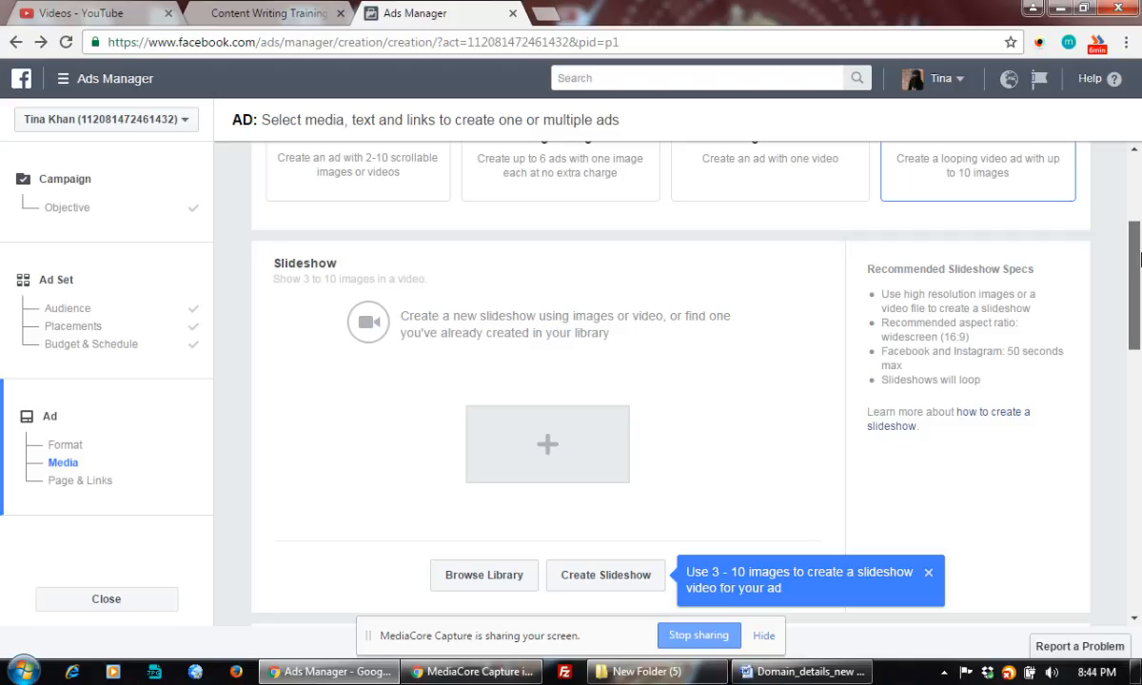
mouse_move(1139, 259)
left_mouse_down()
mouse_move(1138, 340)
mouse_move(1139, 242)
left_mouse_up()
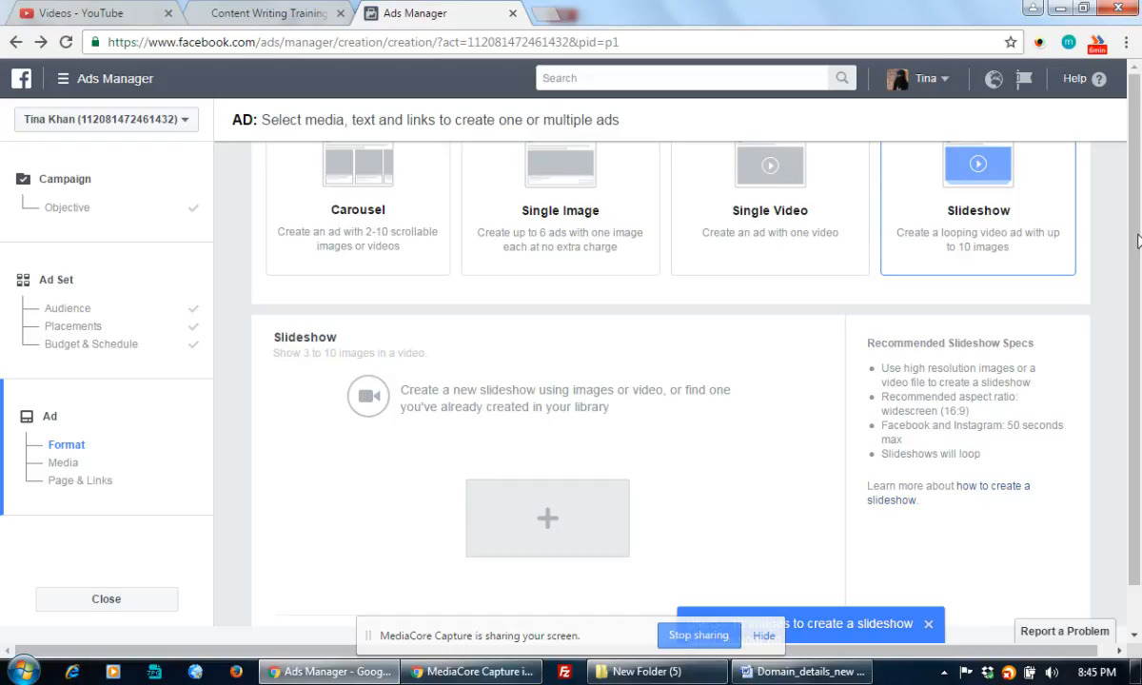
mouse_move(1138, 242)
left_mouse_down()
mouse_move(1138, 323)
mouse_move(1138, 235)
left_mouse_up()
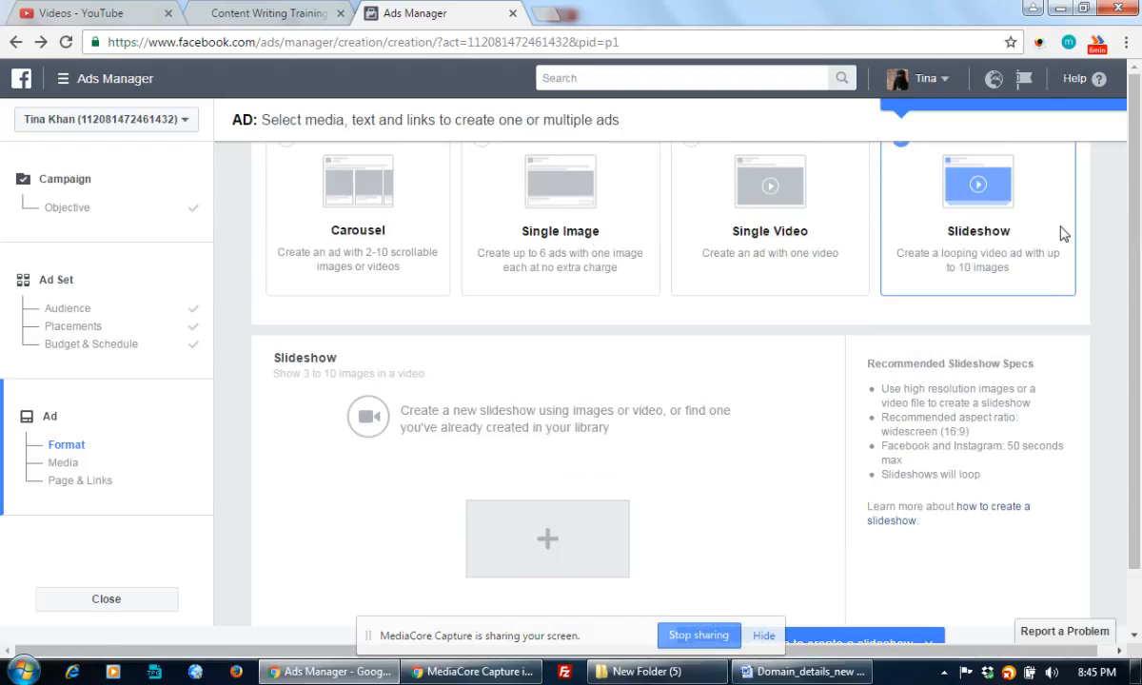
Choose the Single Image format card to show the empty image upload area.
left_click(558, 219)
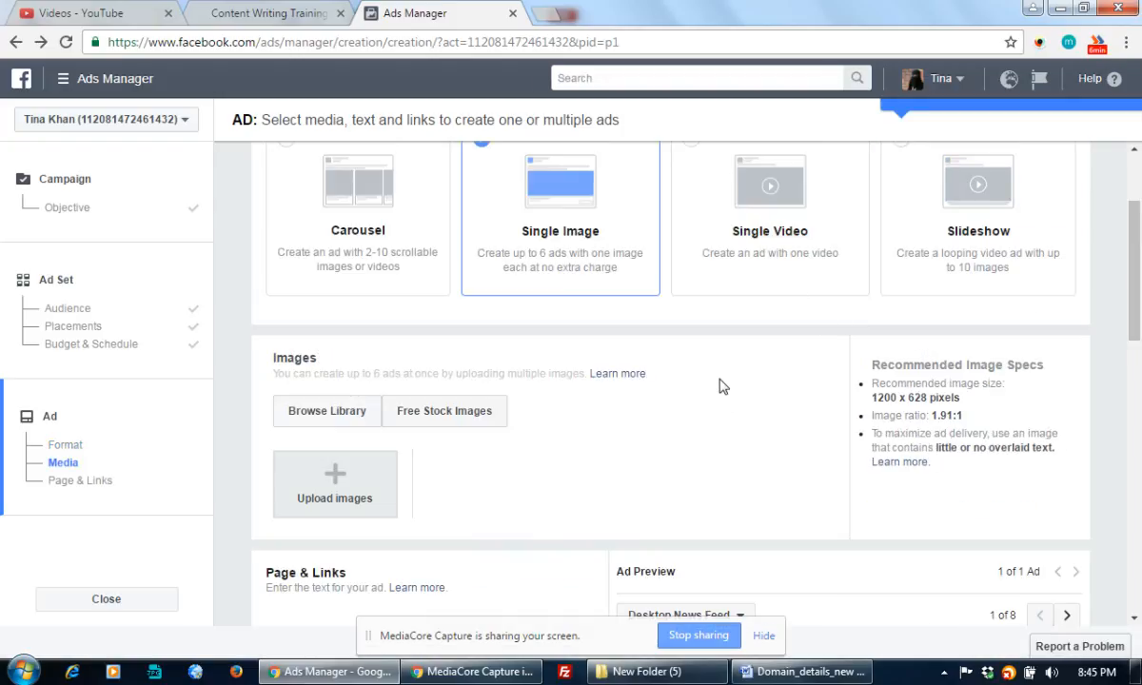
scroll(599, 438, "down", 1)
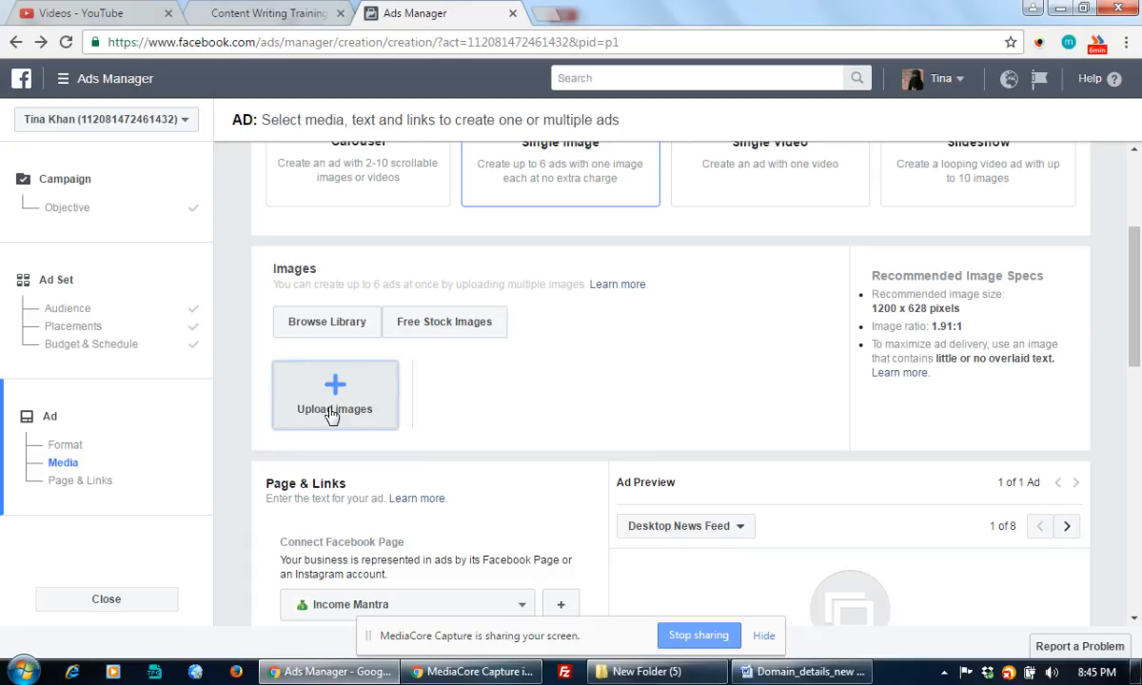
In the Open dialog, browse drive F: into the All CIA Banners upto 07.05.2015 folder.
scroll(494, 379, "up", 1)
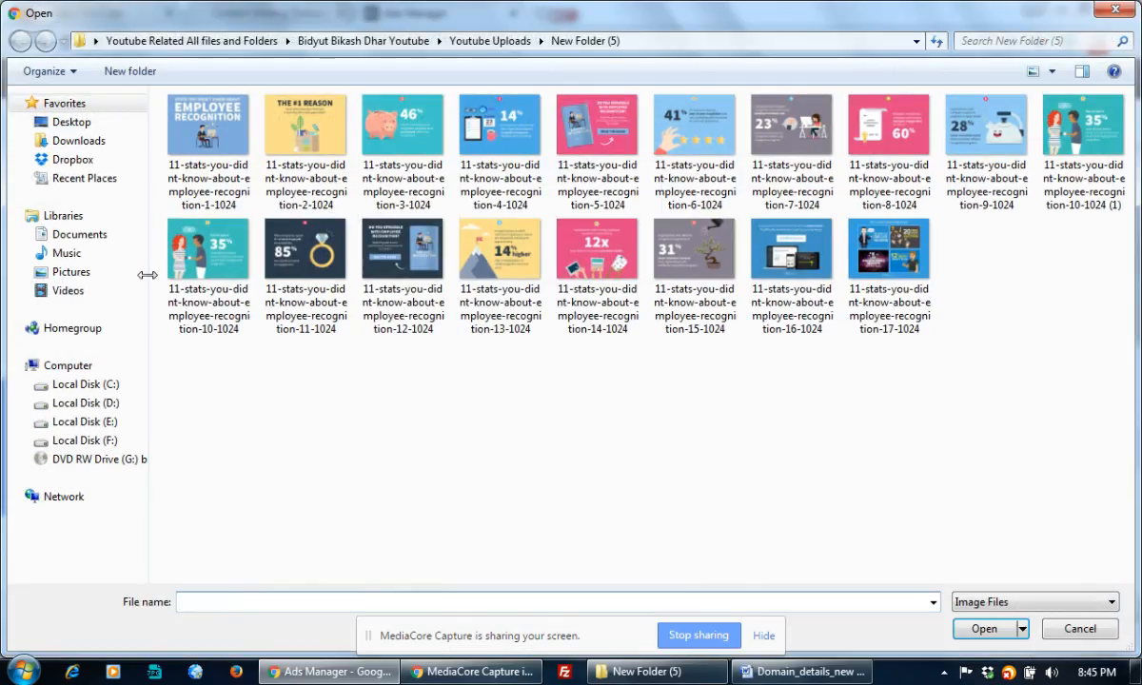
left_click(91, 440)
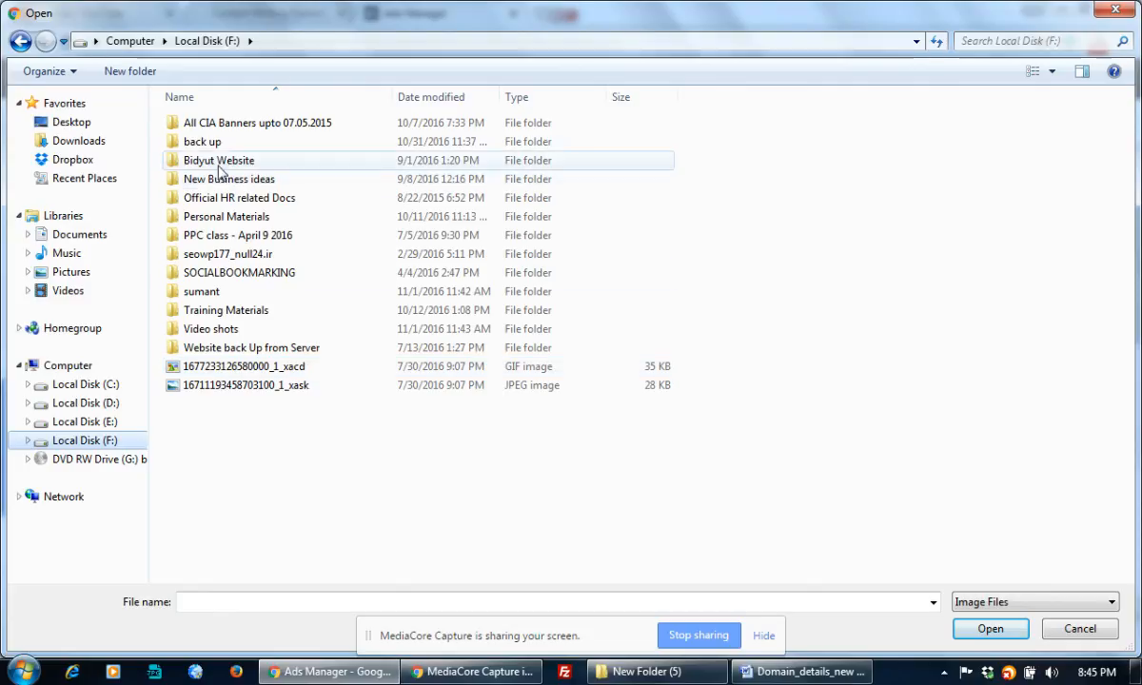
double_click(219, 124)
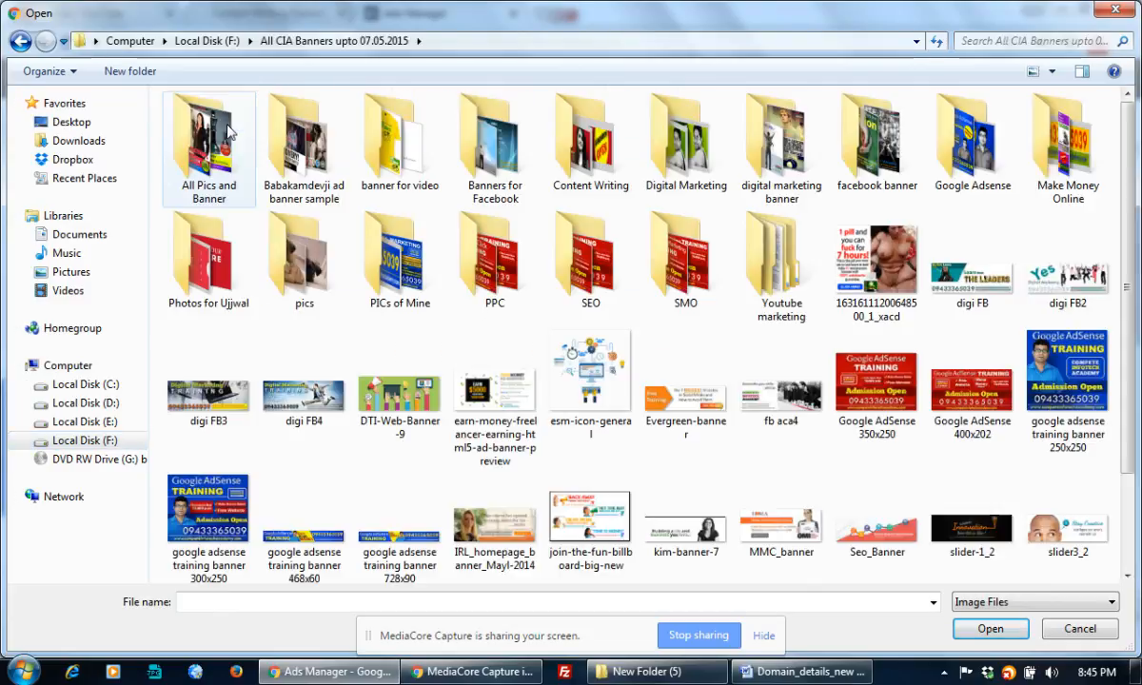
left_click(191, 254)
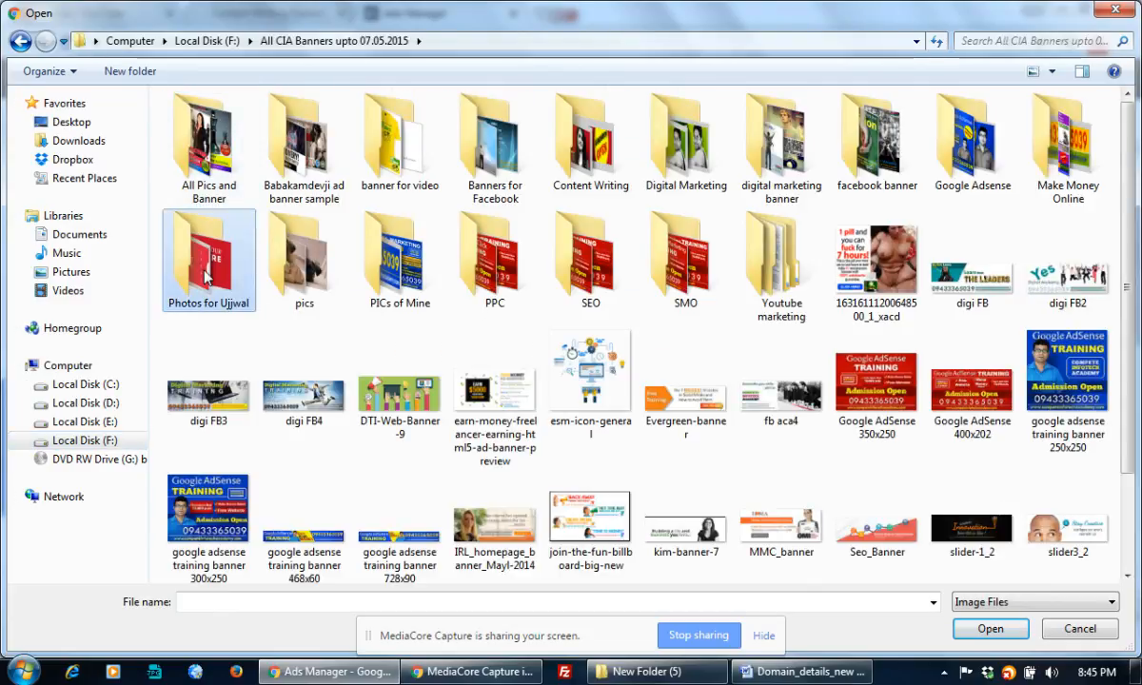
left_click(379, 267)
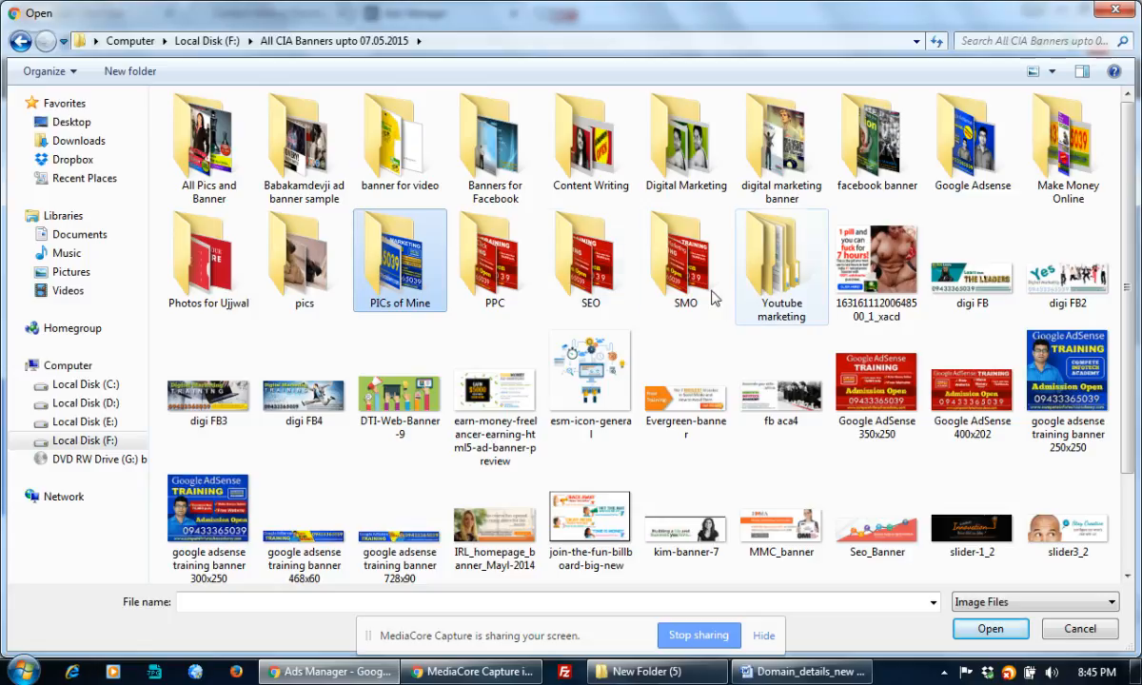
left_click(730, 157)
left_click(657, 171)
Go into Content Writing\Liklei lakhpati and open Content Writing Training Banner 300x250.
double_click(581, 157)
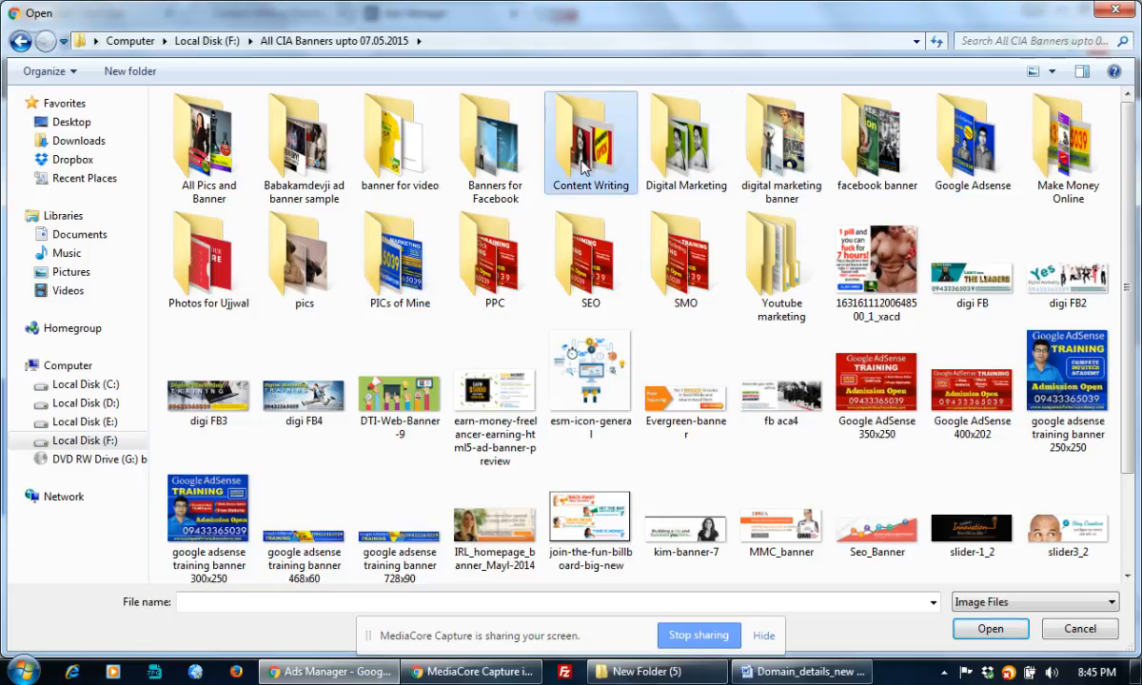
double_click(210, 157)
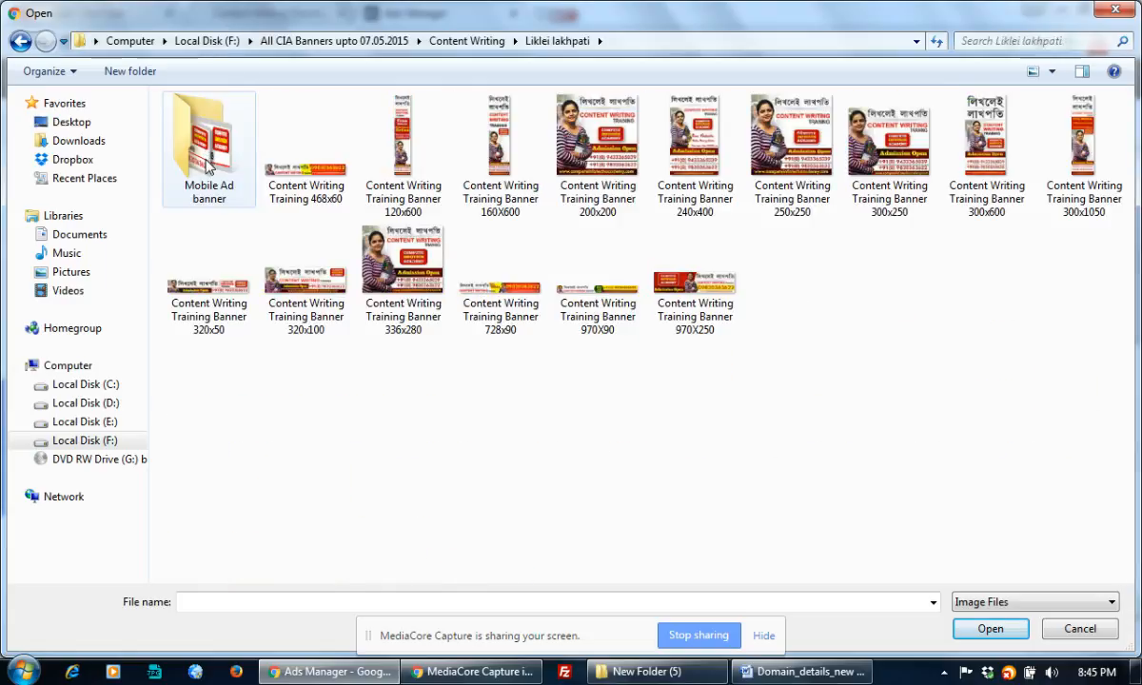
left_click(902, 160)
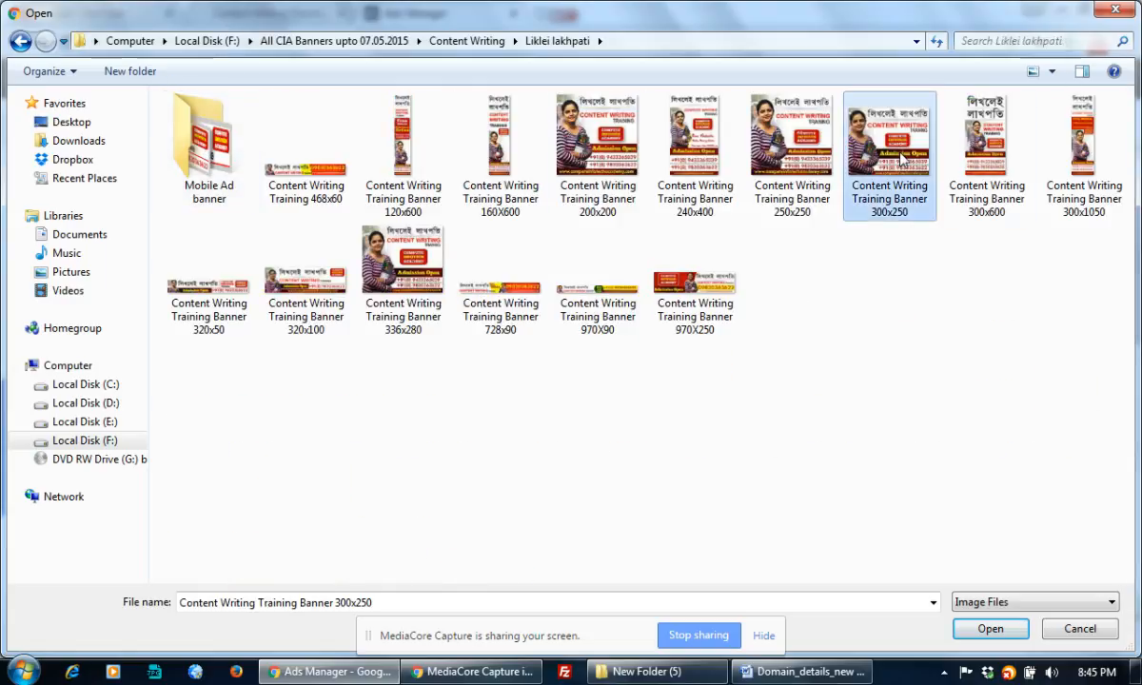
double_click(902, 160)
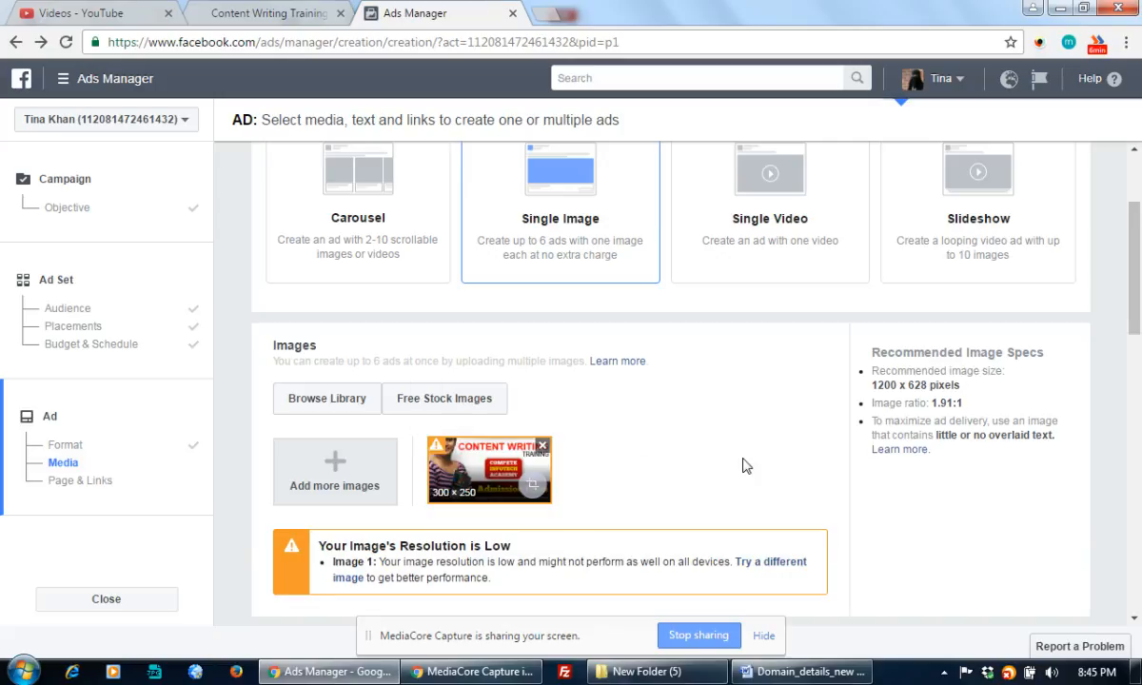
Let the 300x250 banner finish uploading into the ad, then start a new Chrome tab.
scroll(746, 467, "down", 1)
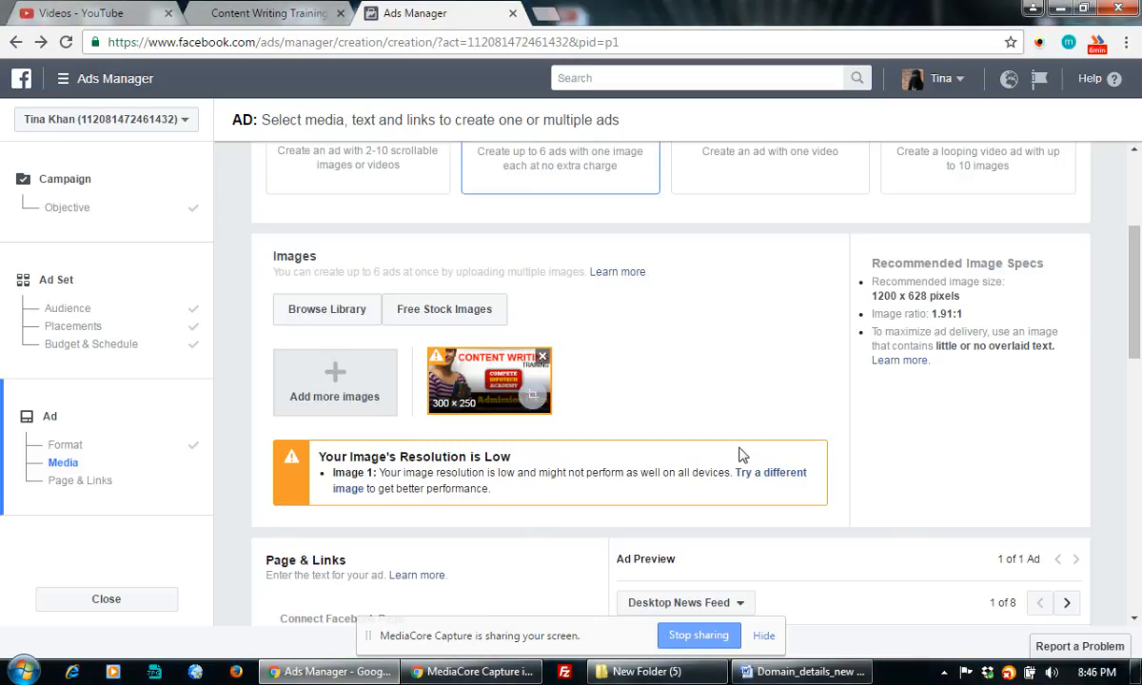
left_click(556, 15)
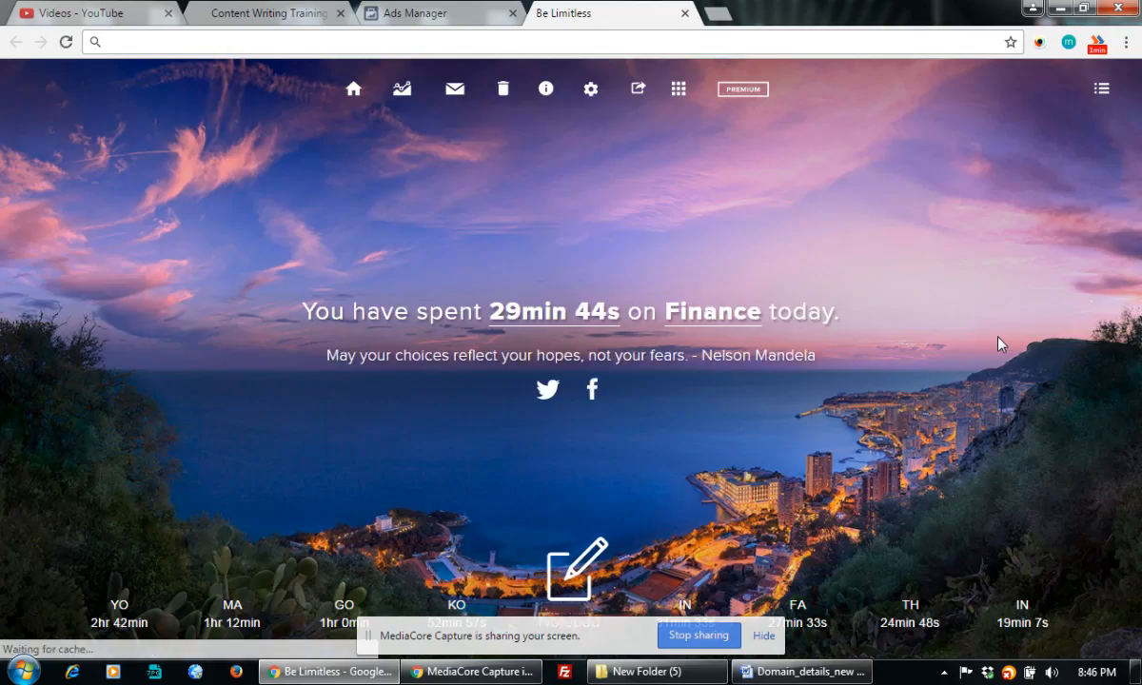
Search Google for 'content writing' and switch to the Images results.
type("content ")
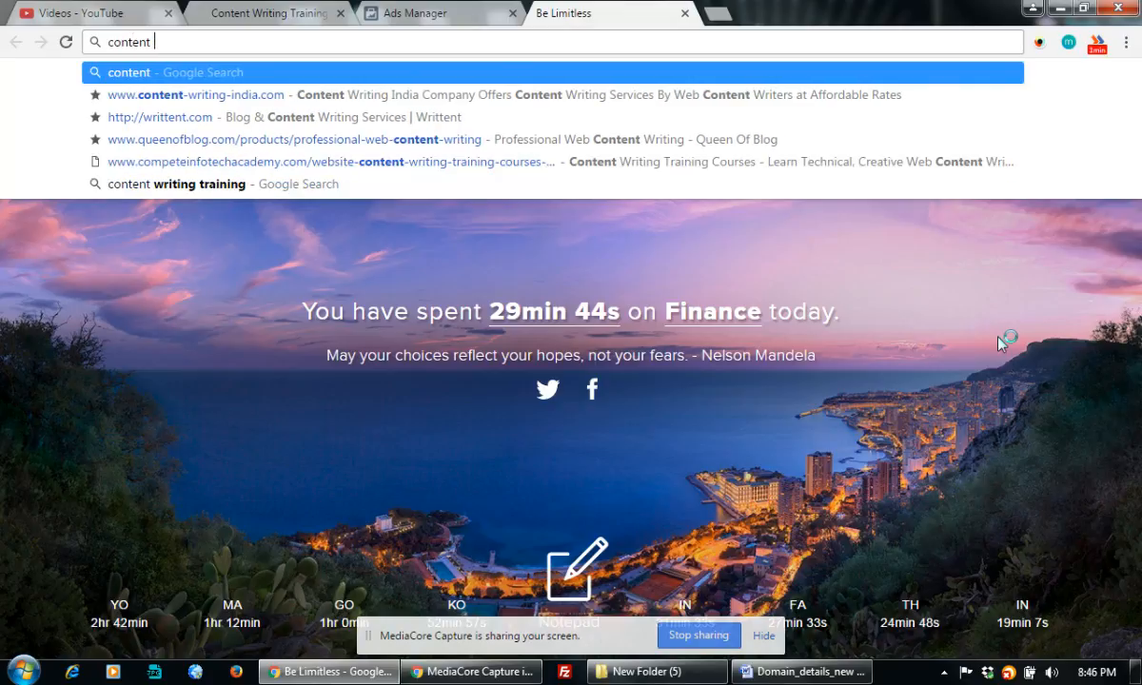
type("writing")
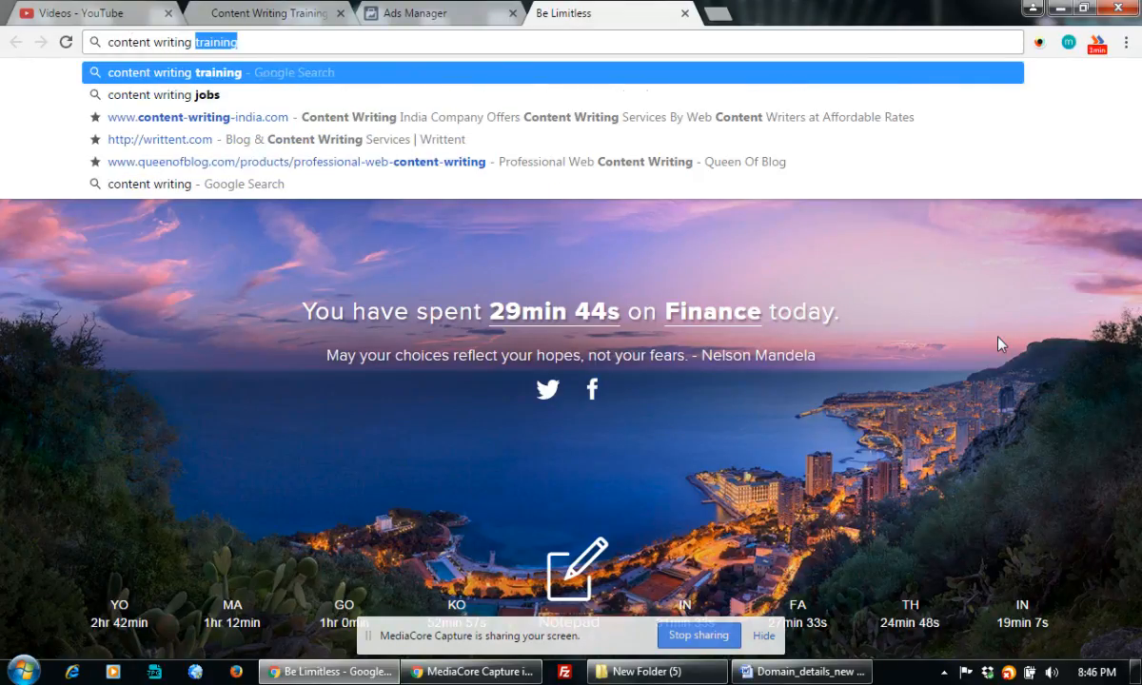
key("Return")
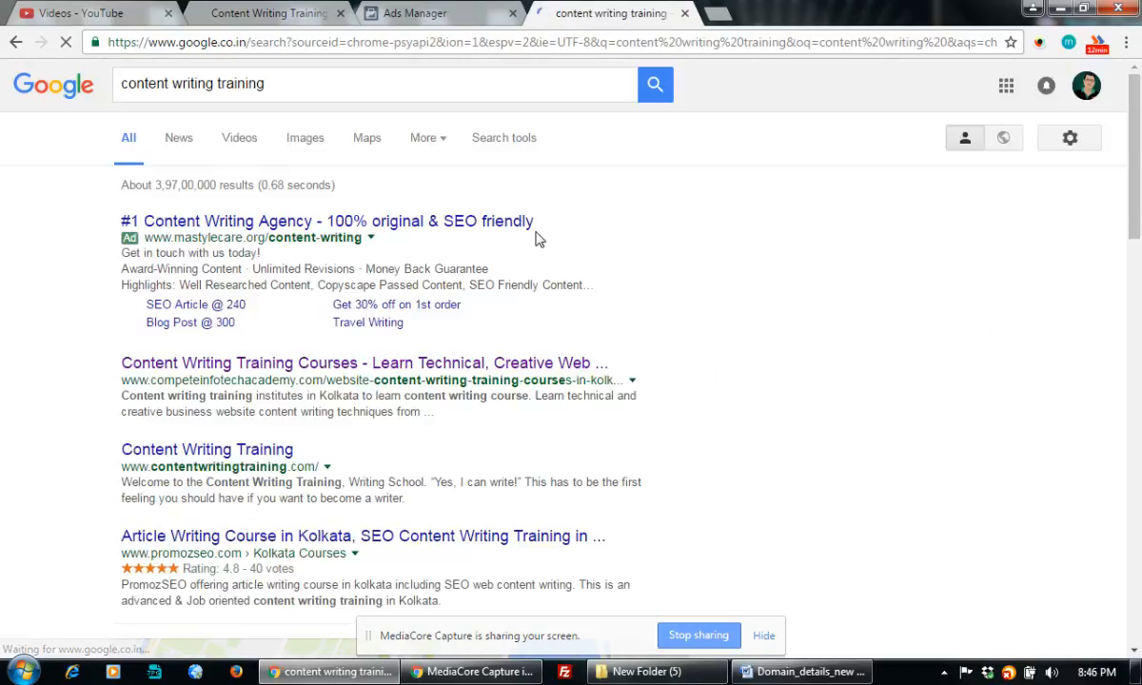
left_click(305, 140)
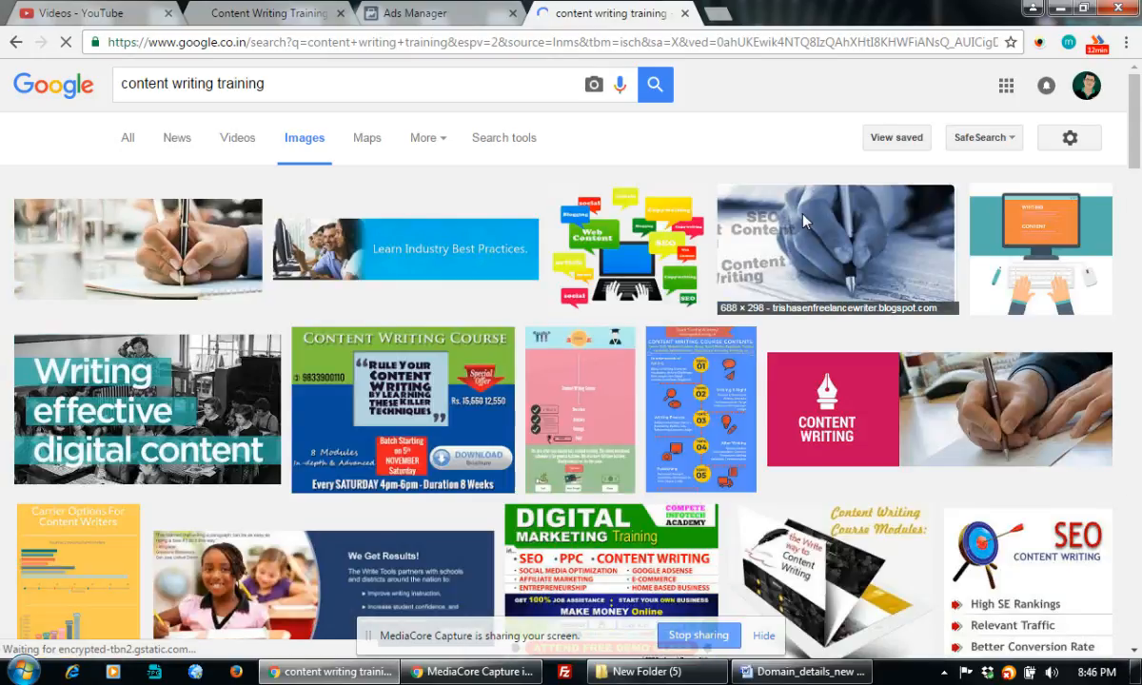
Open the CONTENT WRITING TRAINING banner result in a new tab.
scroll(612, 379, "down", 2)
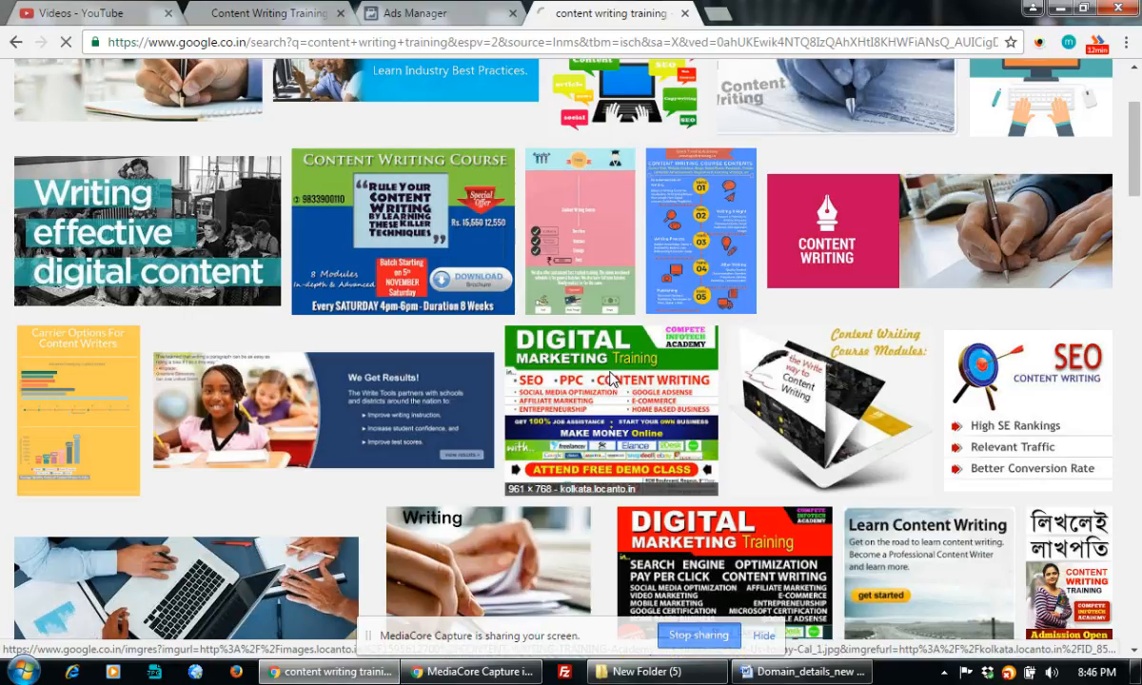
scroll(611, 378, "down", 5)
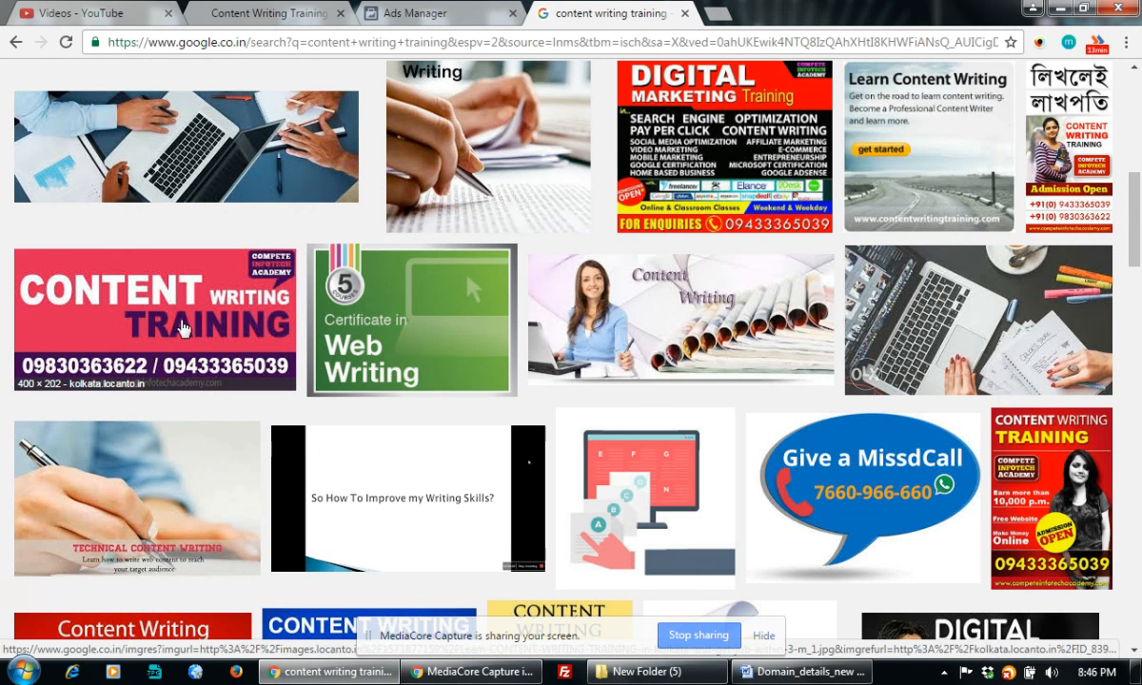
scroll(183, 329, "down", 3)
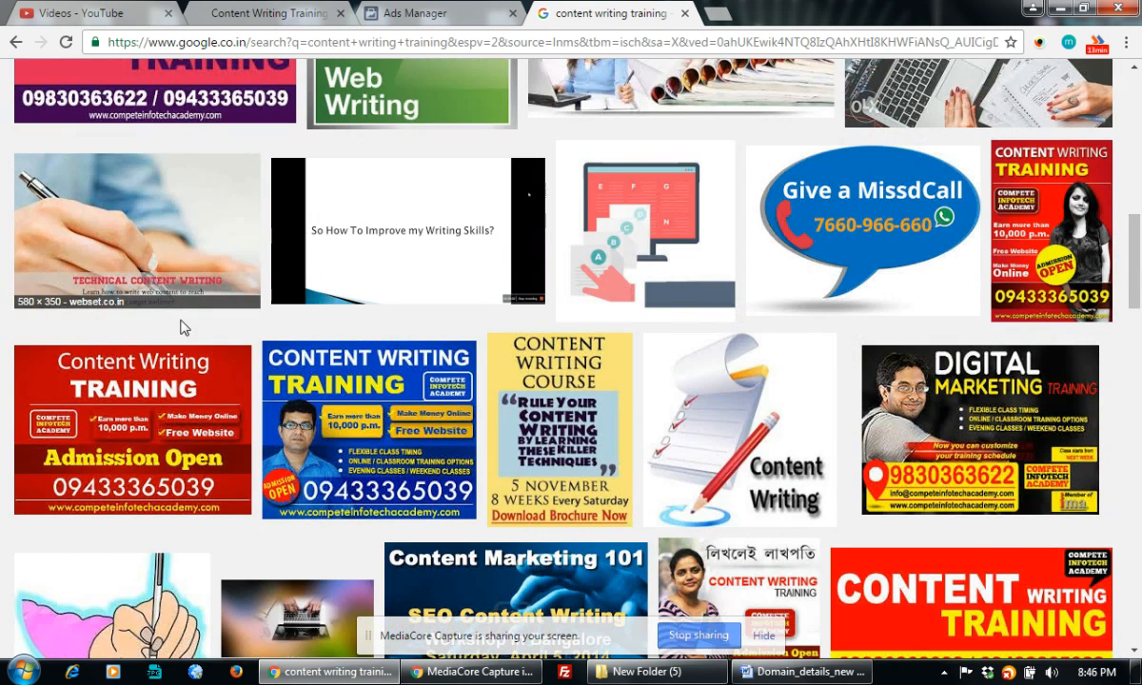
scroll(184, 328, "down", 1)
scroll(184, 329, "down", 3)
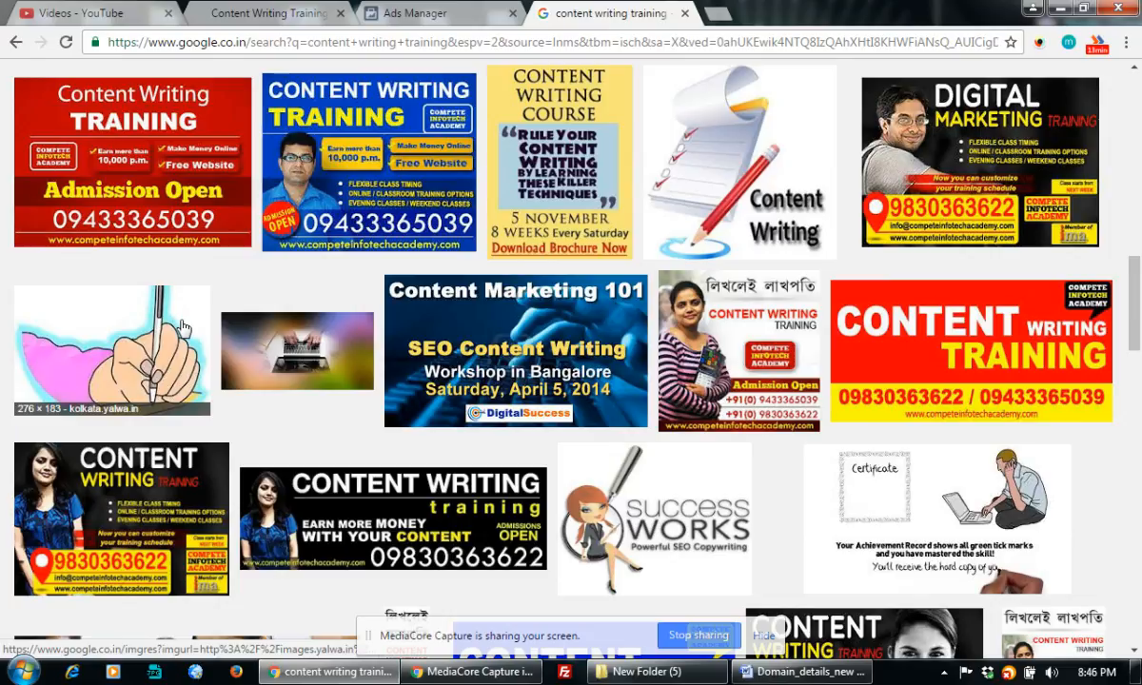
scroll(183, 328, "down", 2)
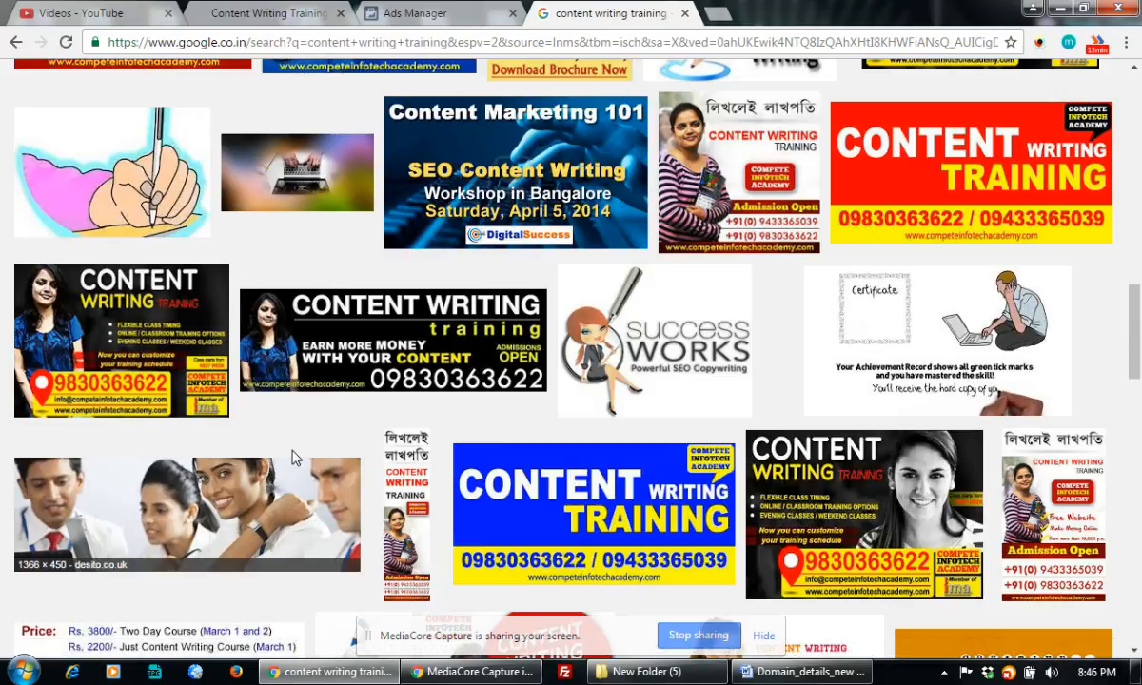
right_click(440, 326)
left_click(486, 341)
Open the Knowledge Growth Money image result in another new tab.
scroll(488, 341, "down", 5)
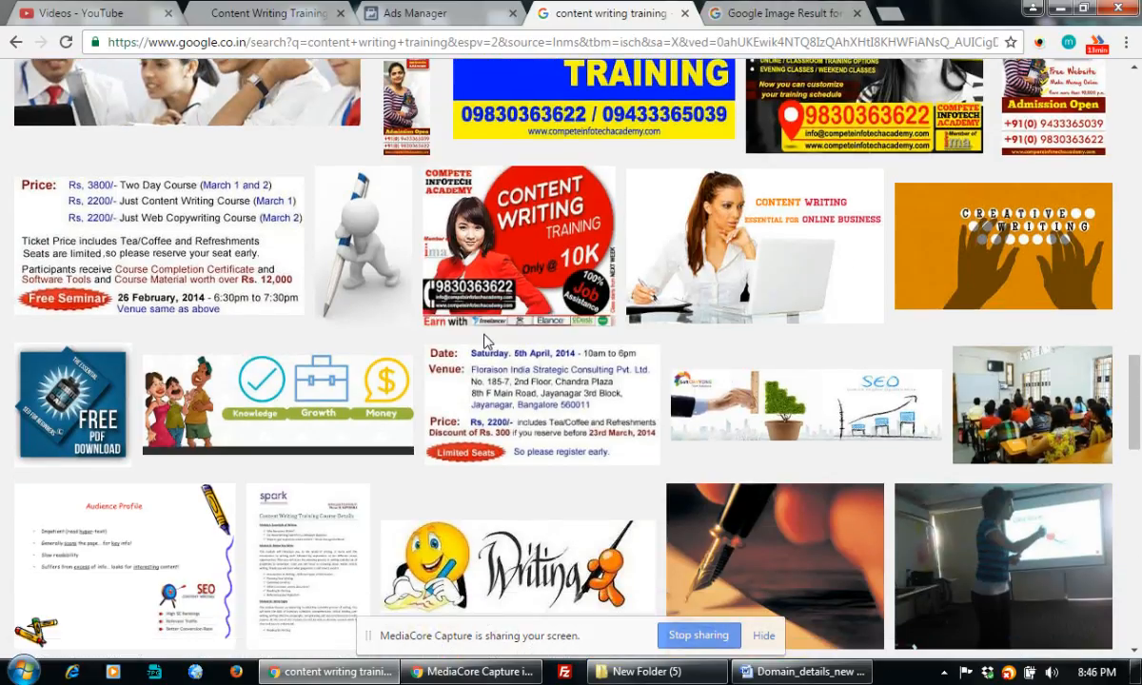
scroll(484, 339, "down", 1)
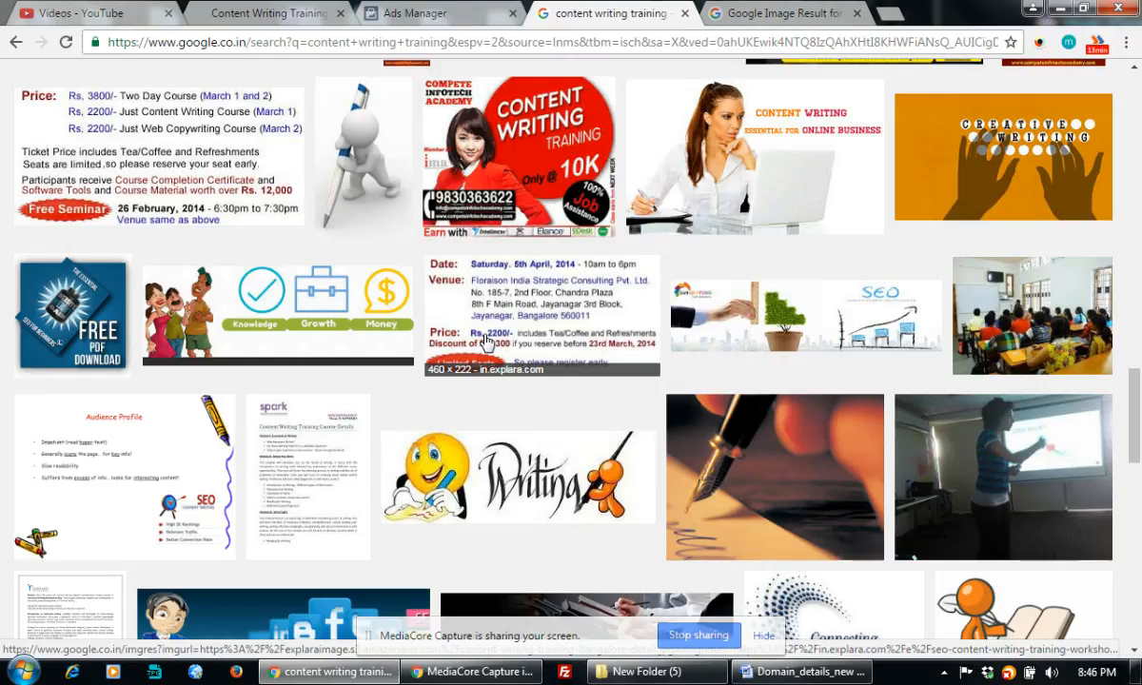
right_click(294, 306)
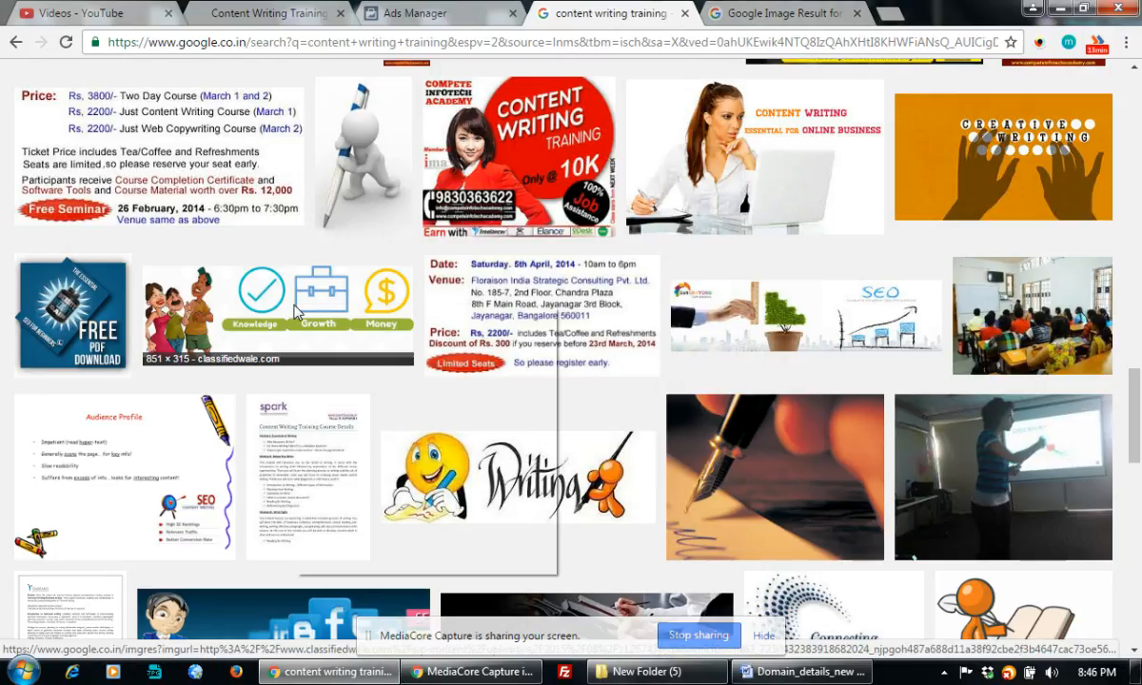
left_click(371, 318)
scroll(508, 330, "down", 4)
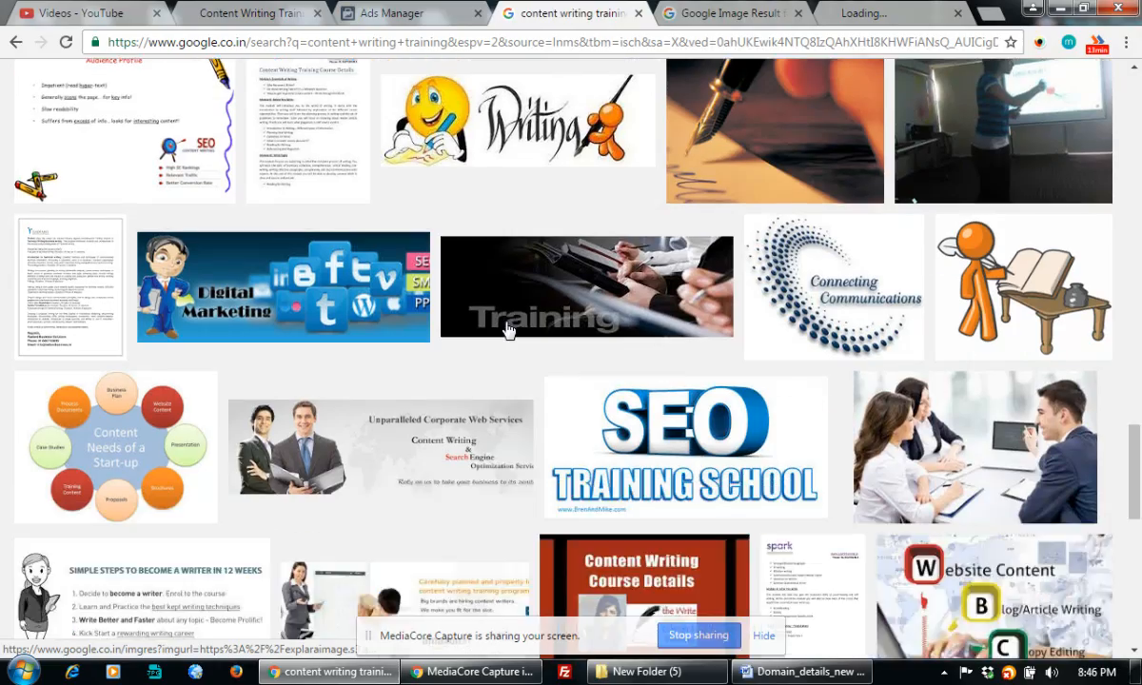
scroll(509, 330, "down", 5)
scroll(509, 331, "down", 3)
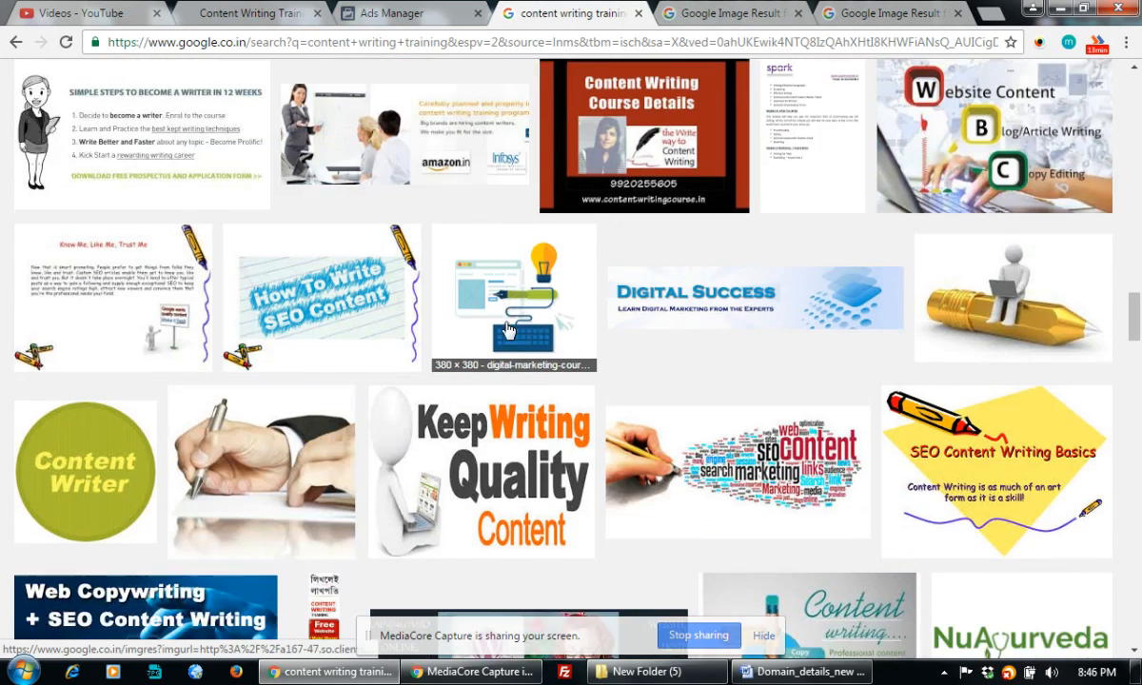
scroll(508, 331, "down", 2)
scroll(508, 330, "down", 3)
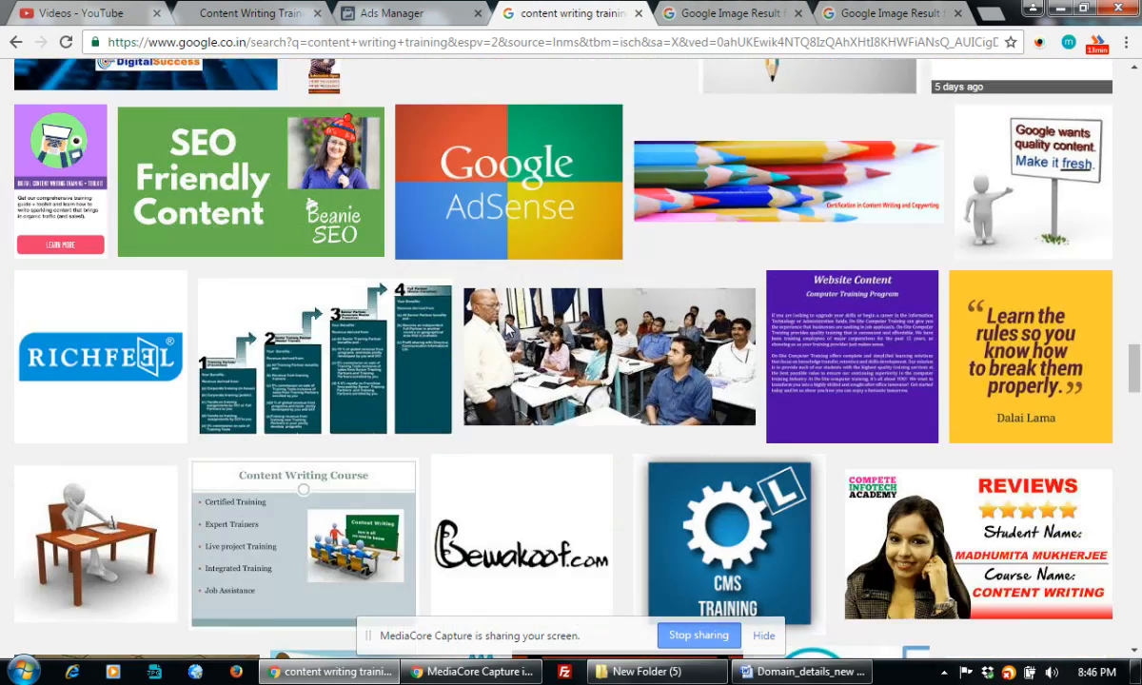
scroll(508, 331, "down", 10)
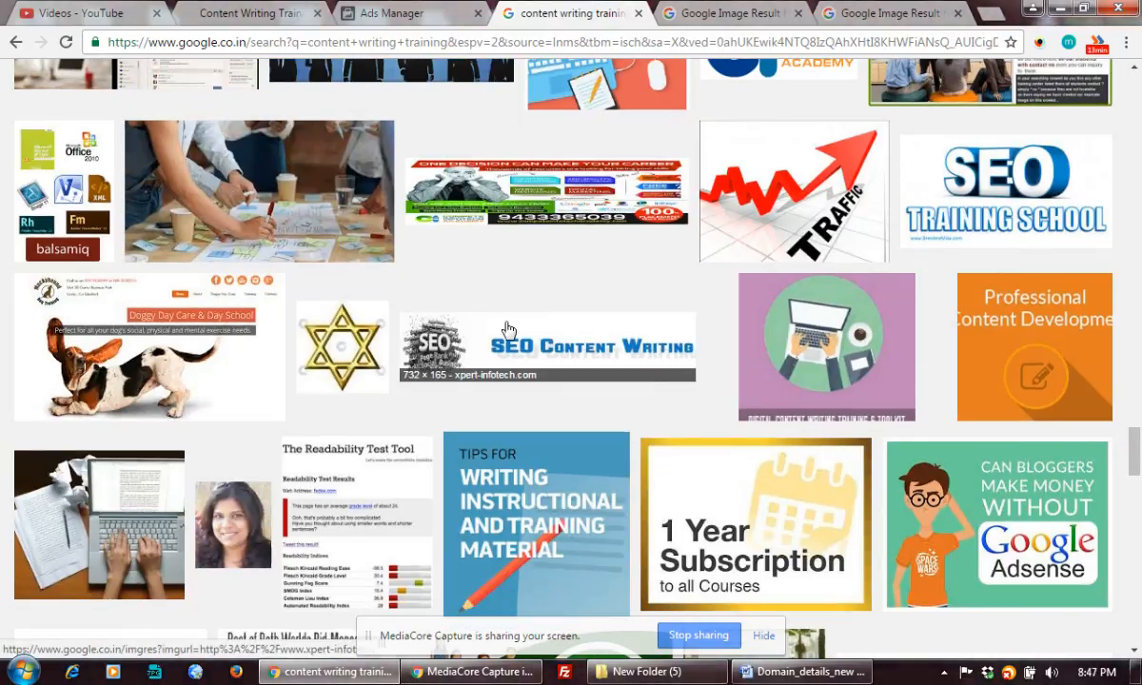
scroll(508, 330, "down", 5)
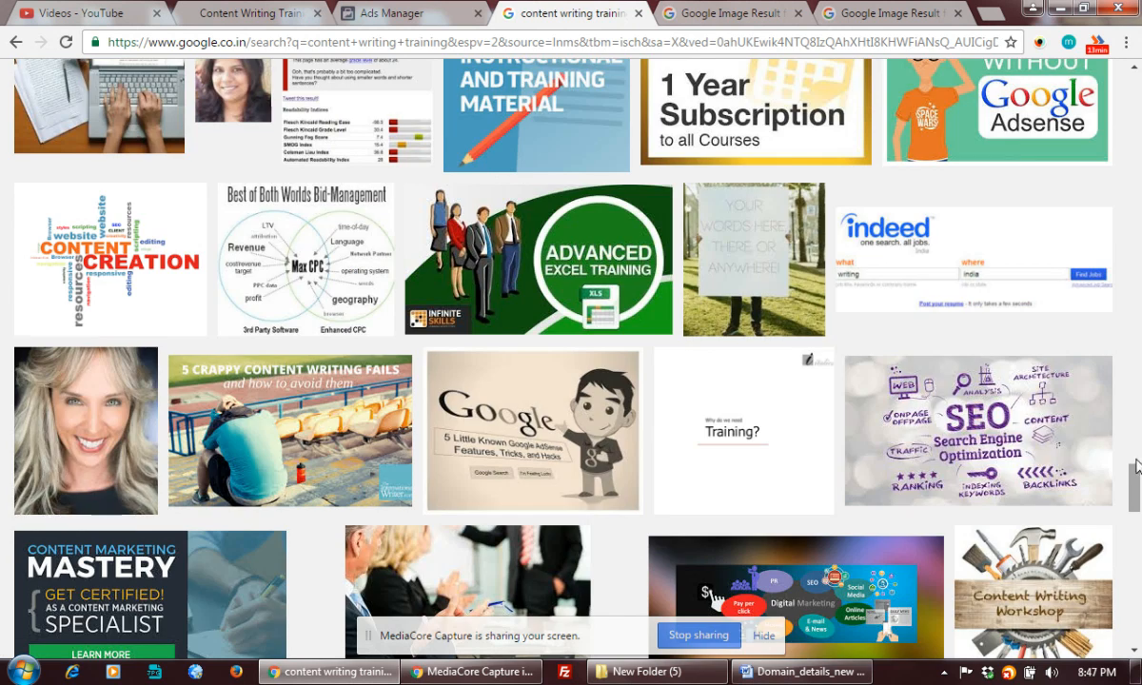
scroll(1136, 467, "up", 3)
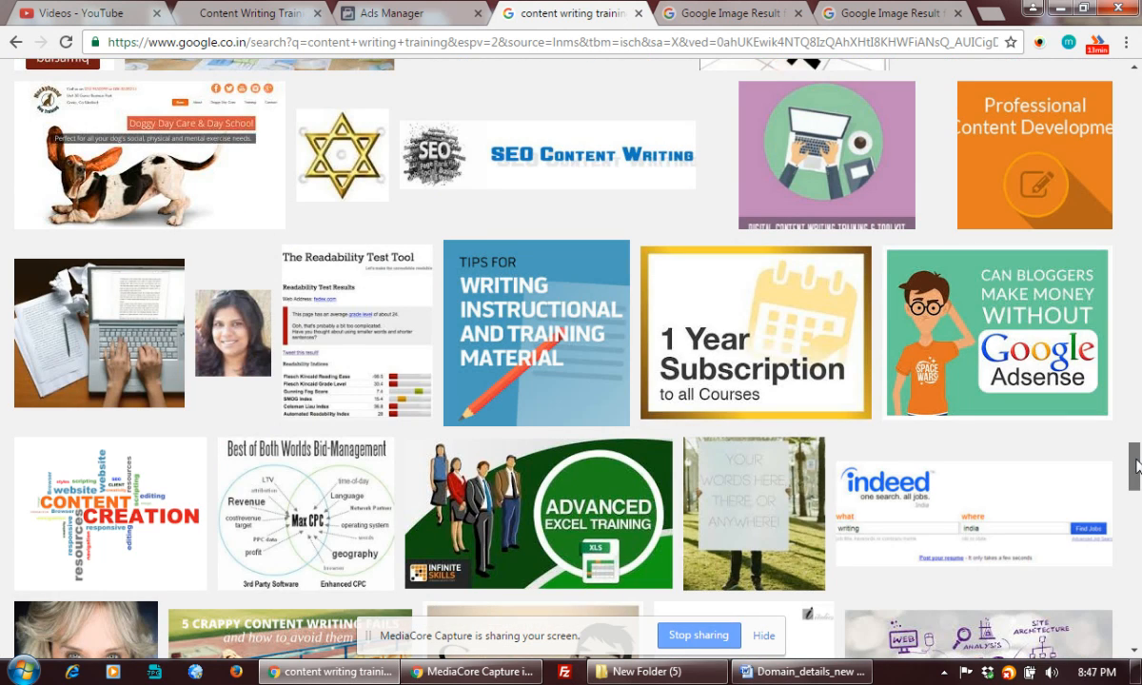
scroll(1137, 466, "down", 12)
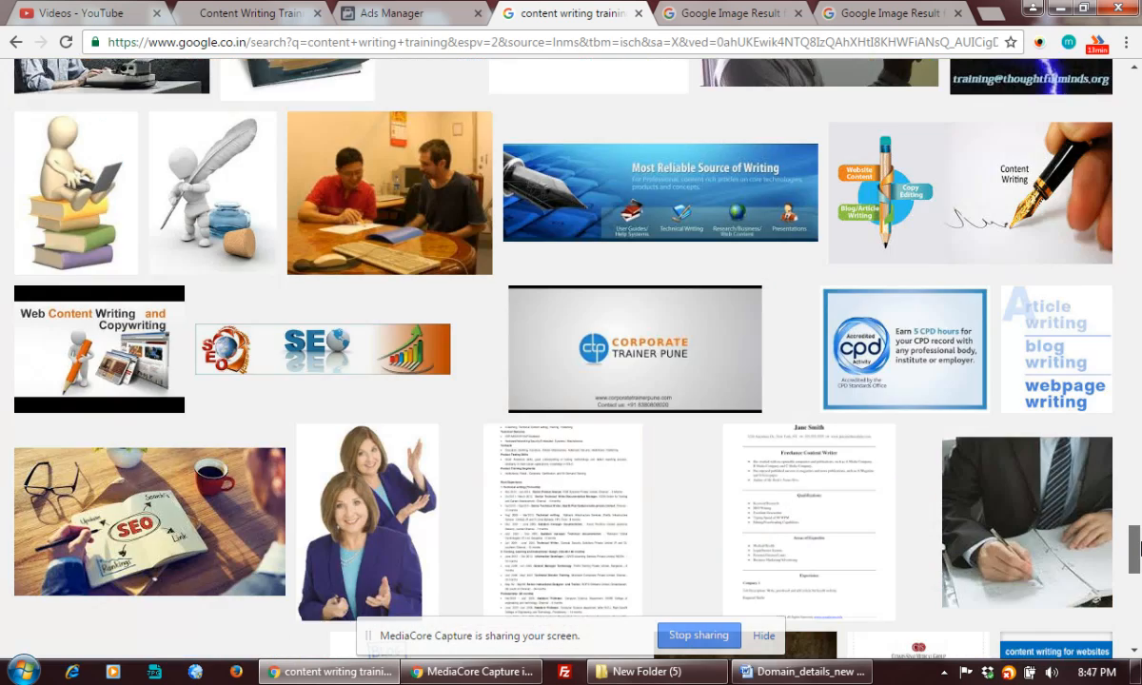
scroll(1139, 595, "down", 10)
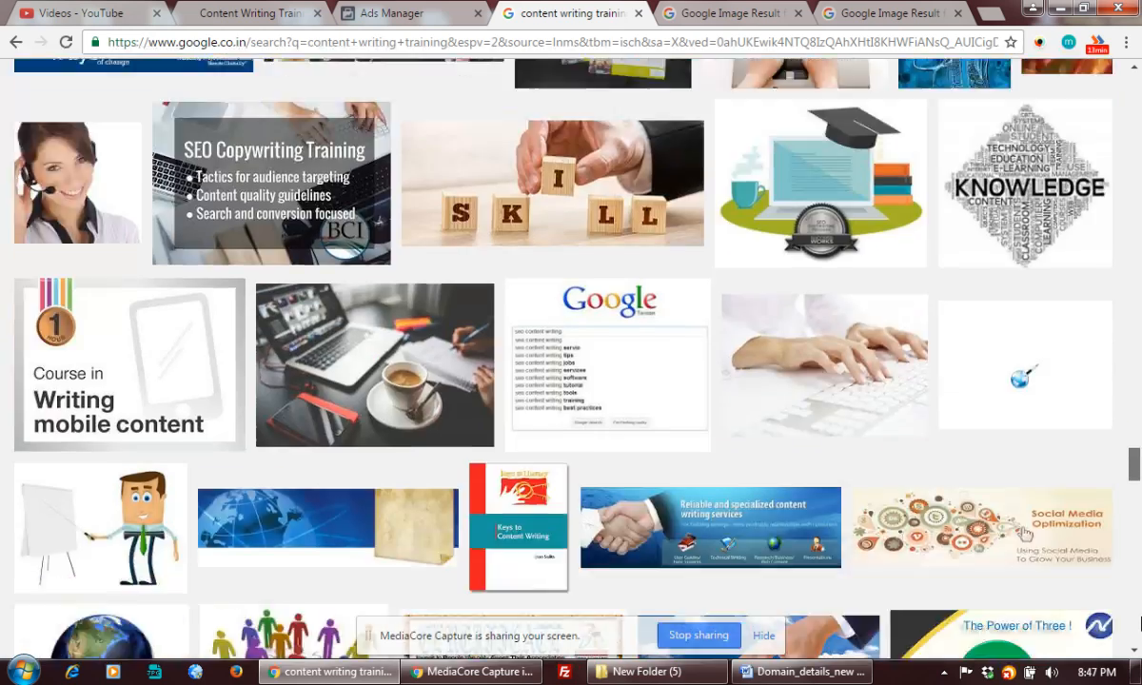
scroll(1025, 146, "up", 20)
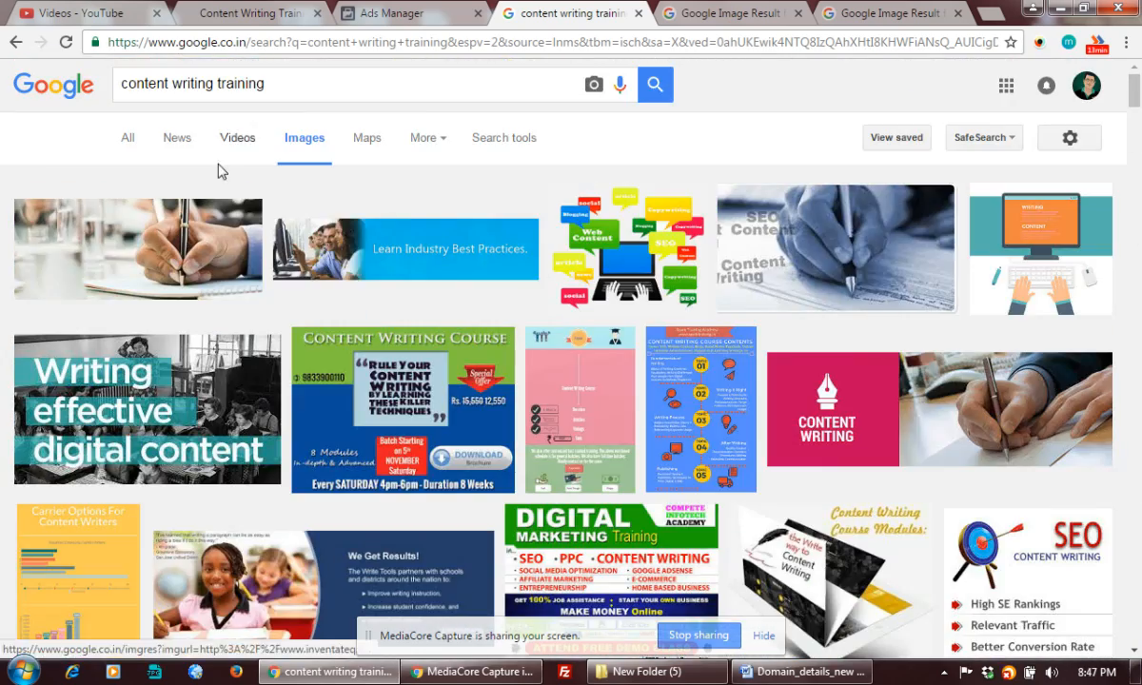
Filter the image results to Large size only.
left_click(501, 140)
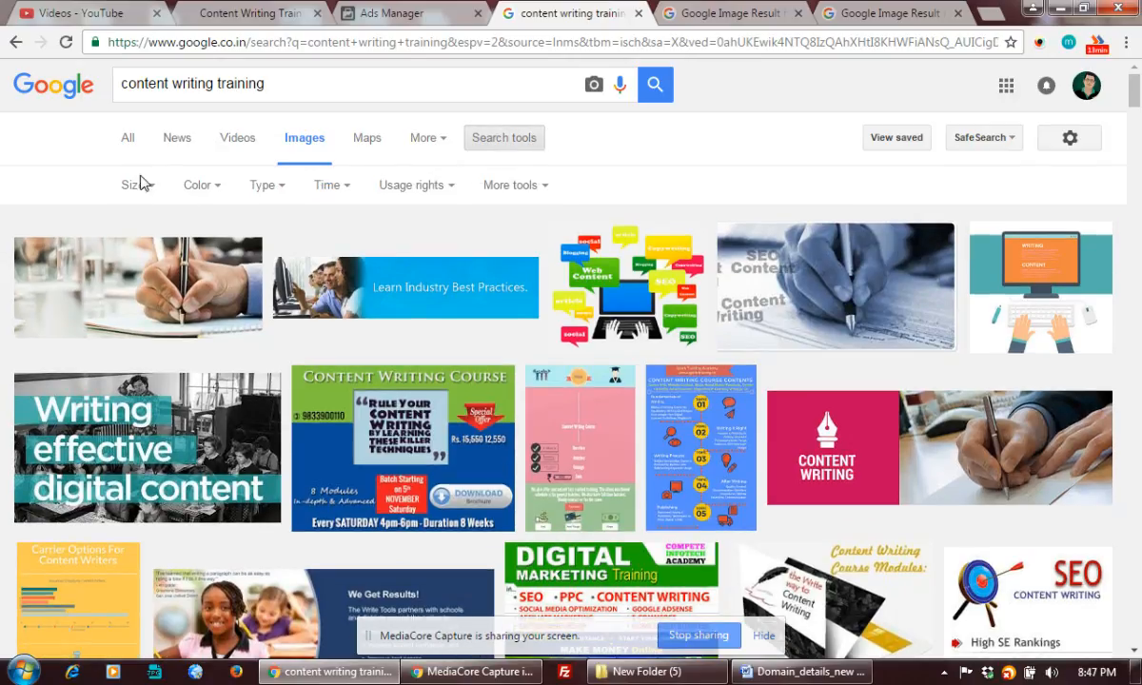
left_click(134, 186)
left_click(136, 241)
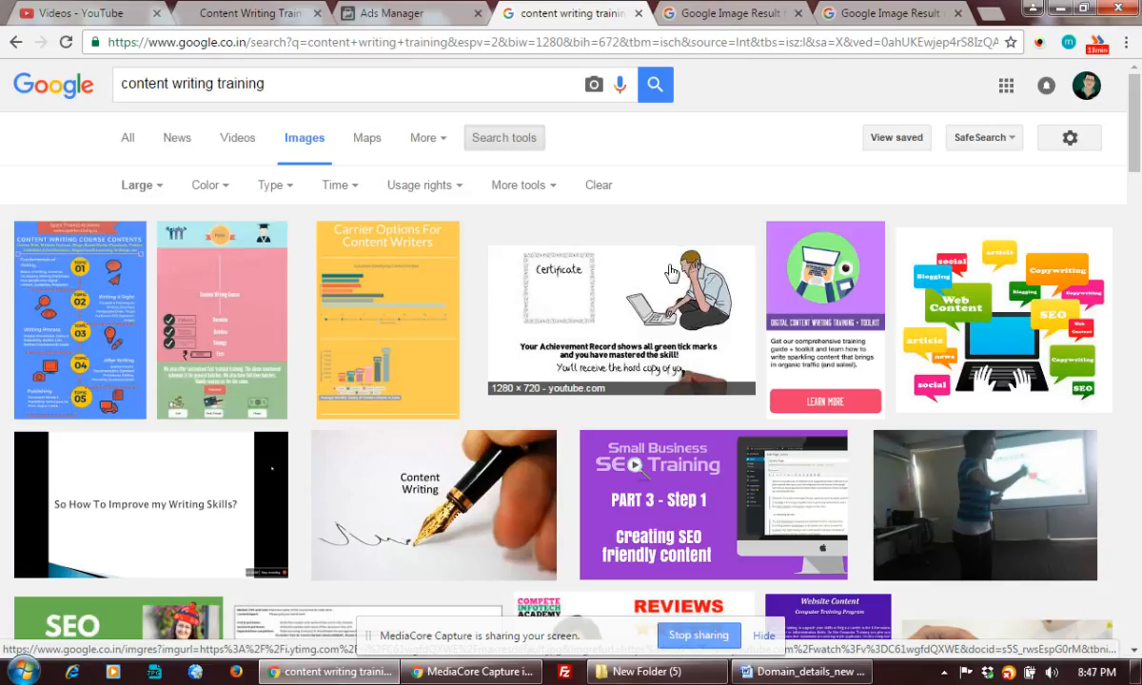
Open the IT'S ALL ABOUT CONTENT image result in a new tab.
scroll(325, 351, "down", 2)
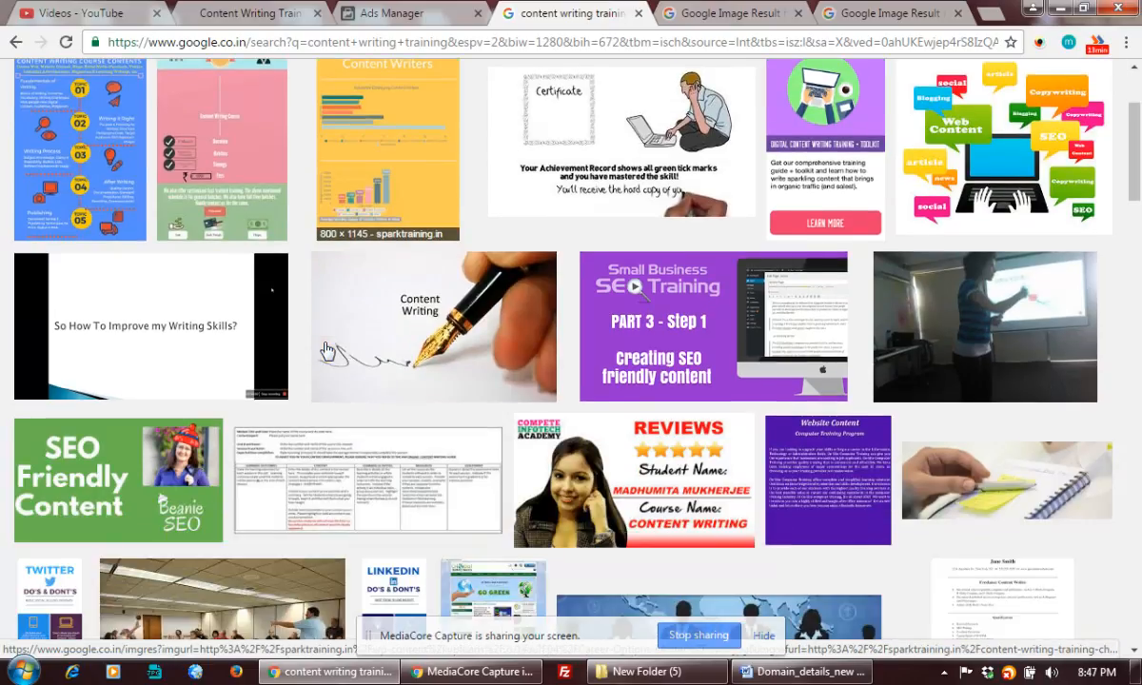
scroll(325, 352, "down", 4)
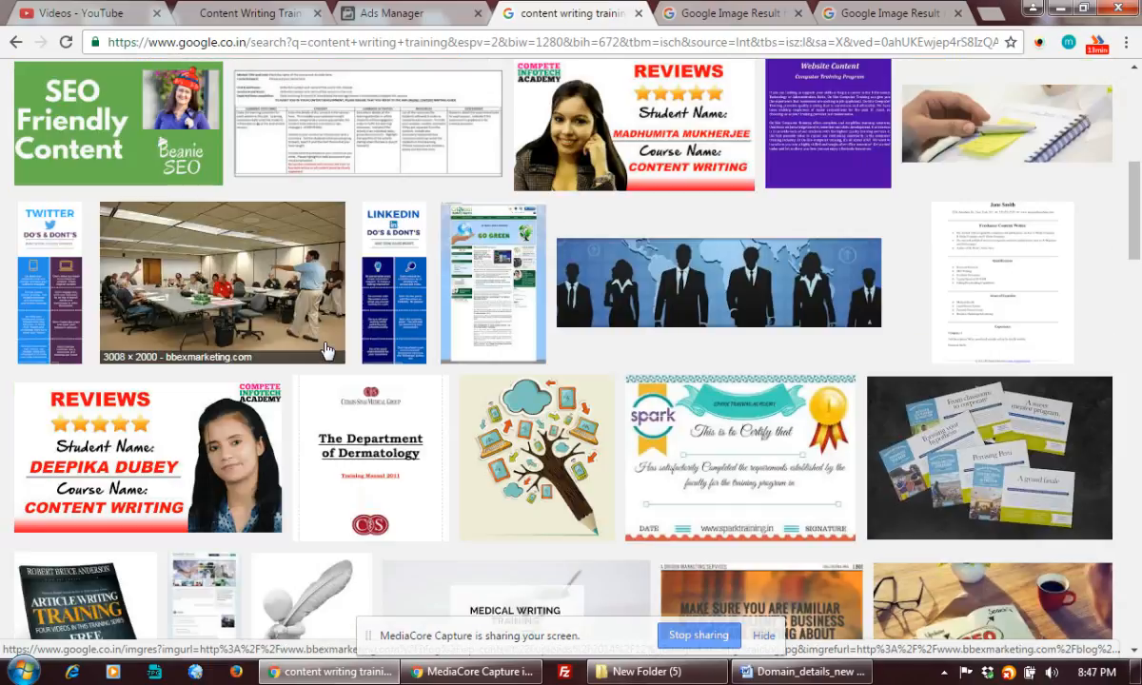
scroll(325, 352, "down", 4)
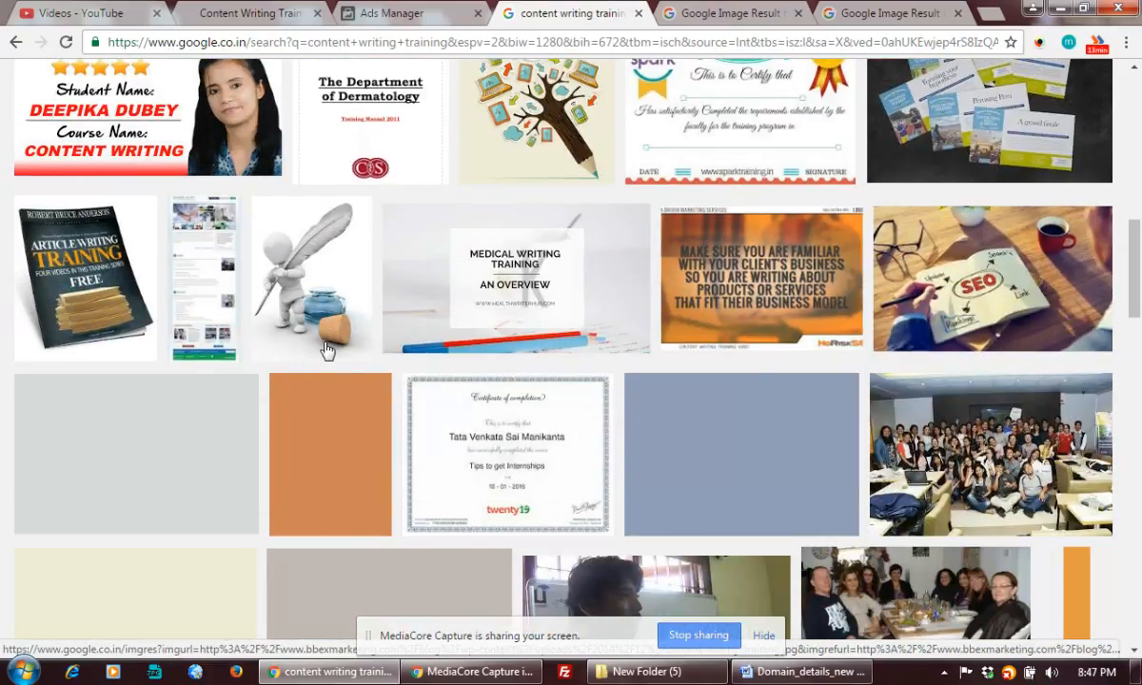
scroll(326, 352, "down", 1)
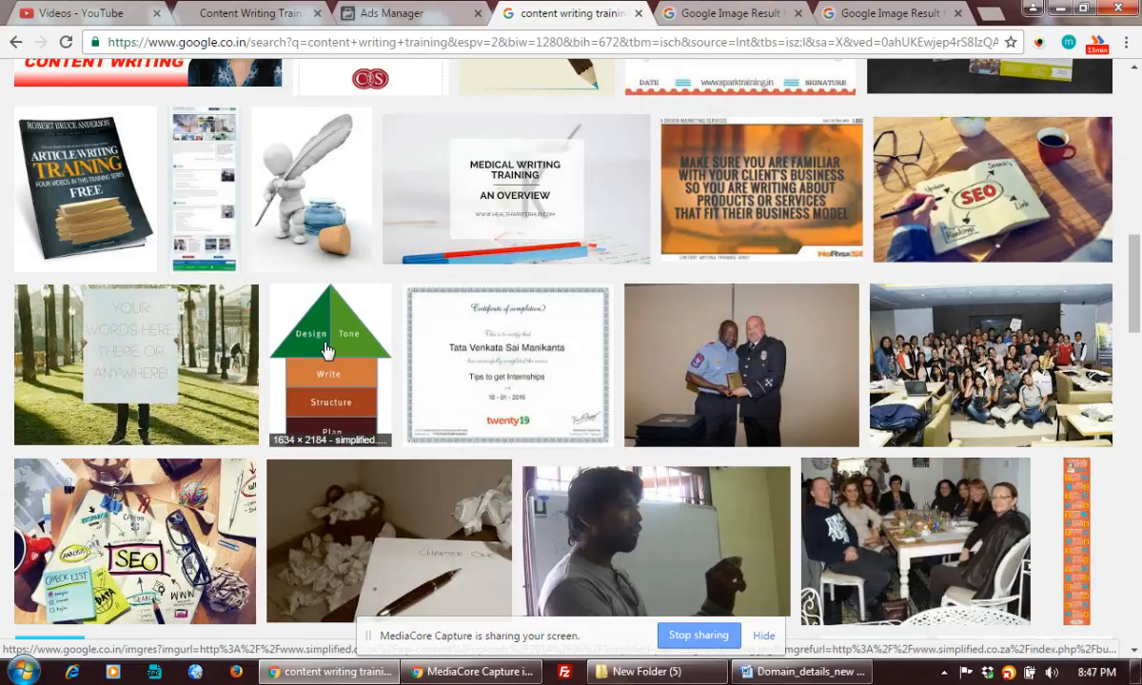
scroll(326, 351, "down", 2)
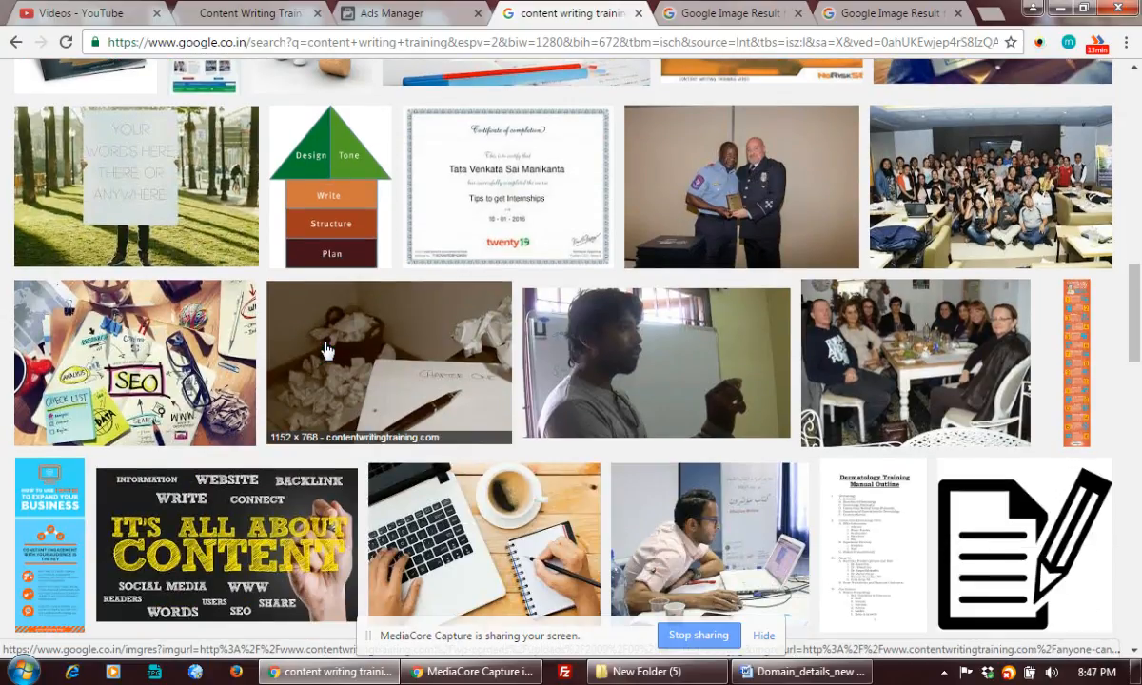
scroll(325, 352, "down", 1)
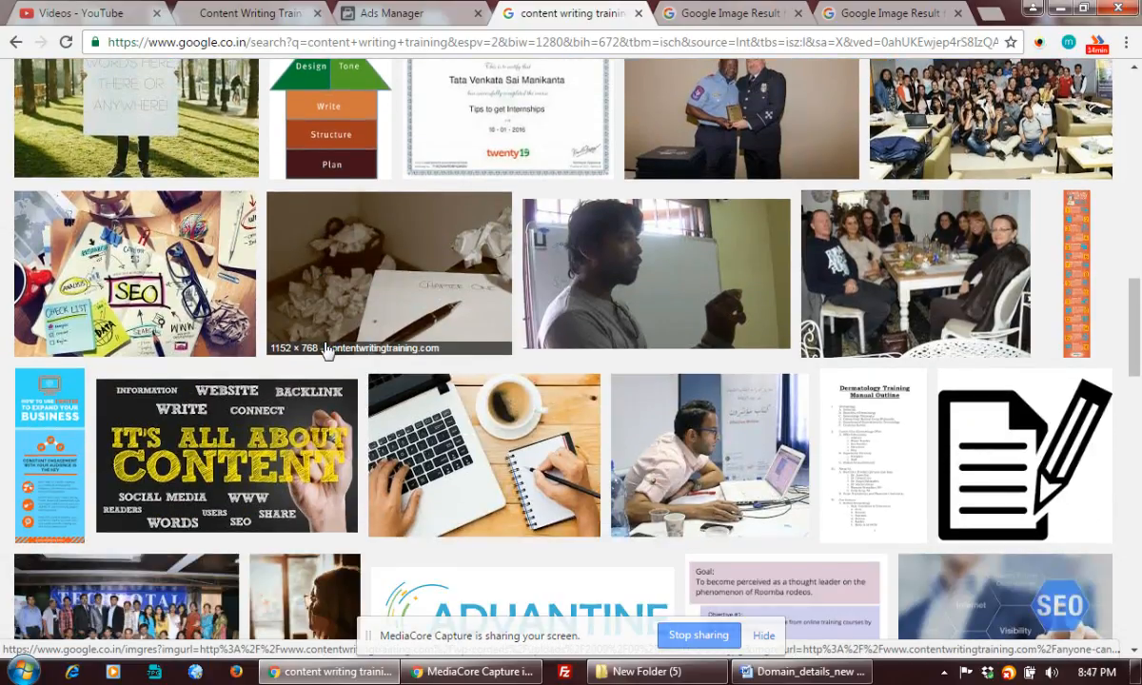
scroll(326, 351, "down", 1)
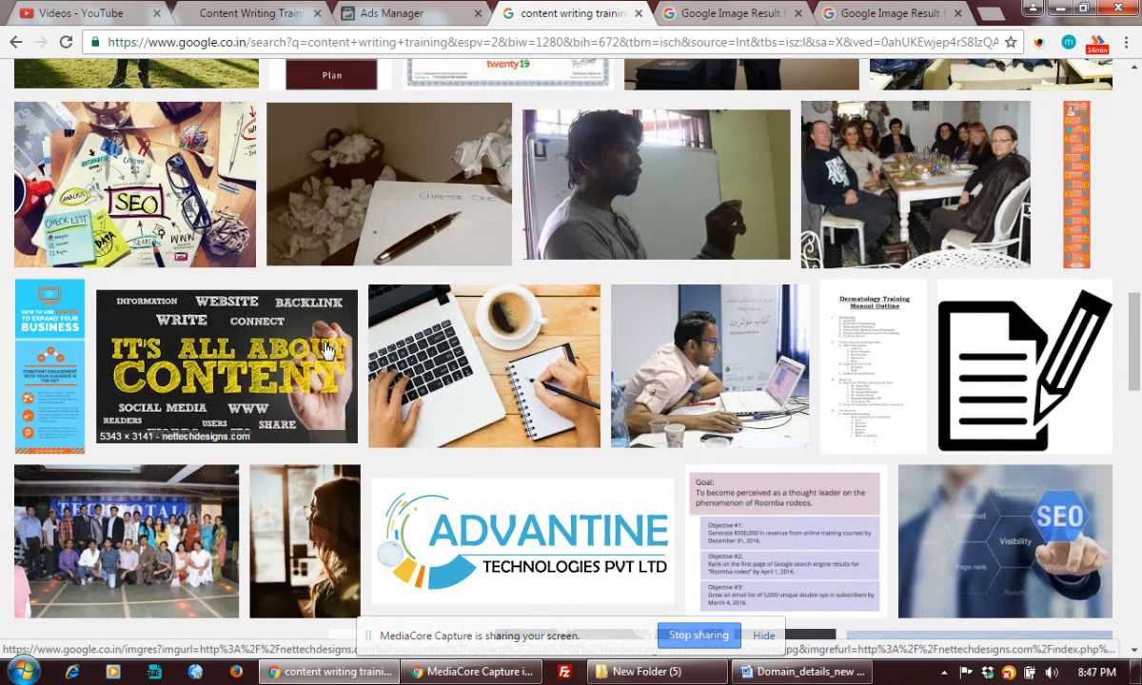
right_click(217, 367)
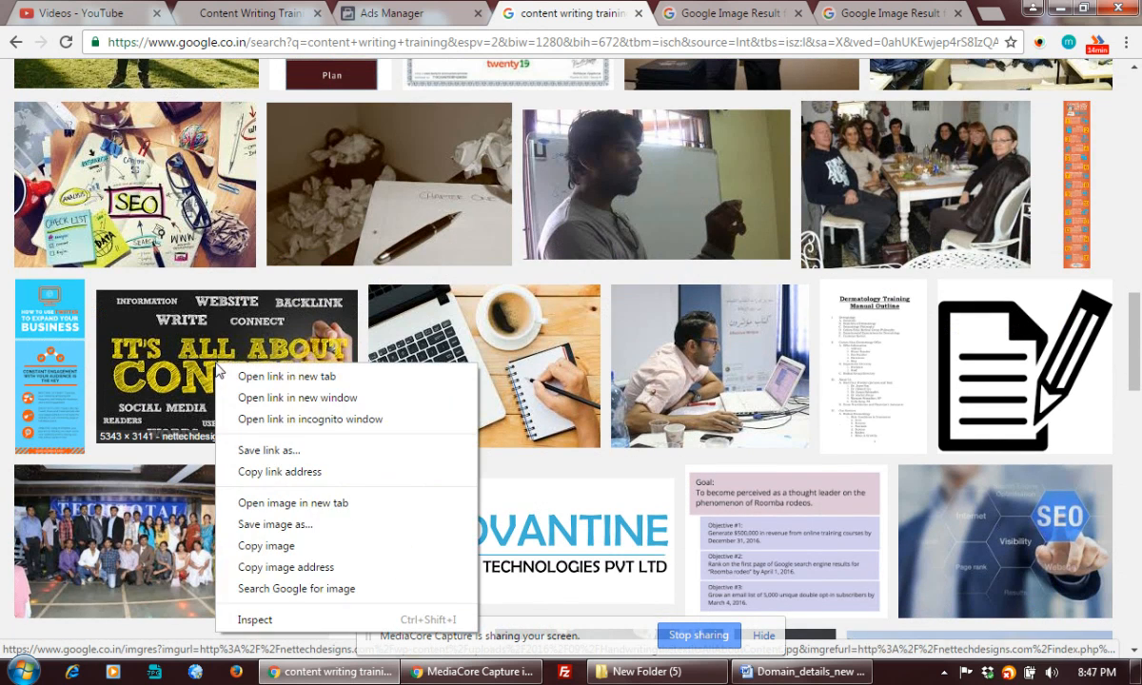
left_click(271, 378)
Open the 3800 × 2660 man-at-desk image from mypmllc.com in a new tab.
scroll(273, 385, "down", 5)
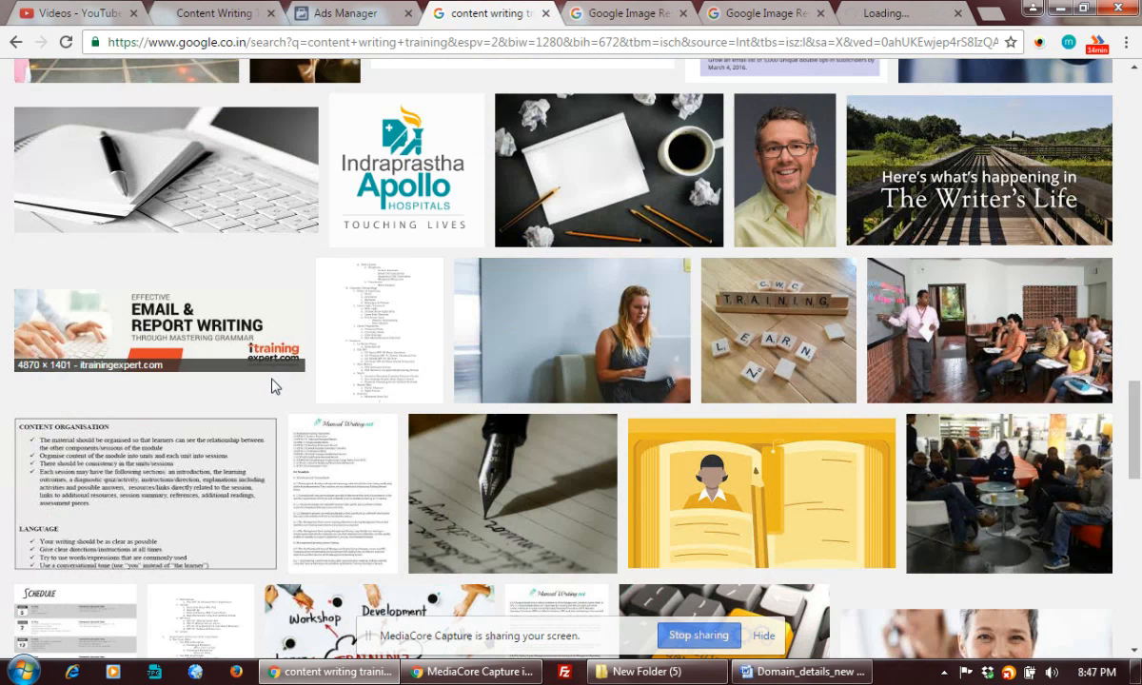
scroll(272, 386, "down", 5)
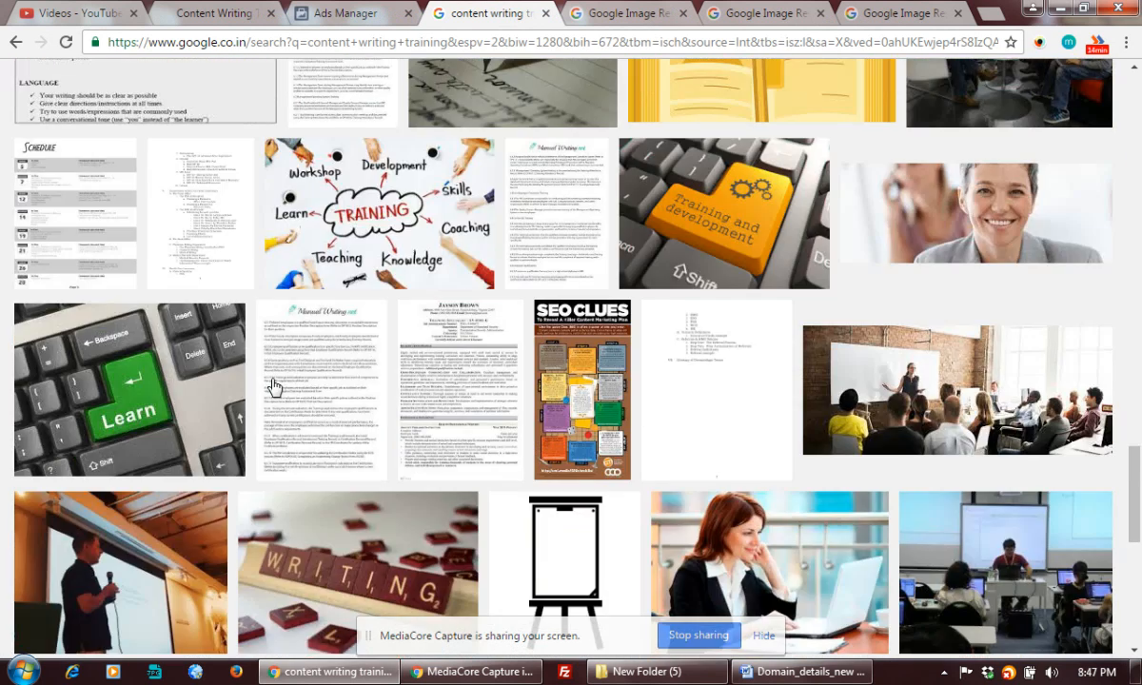
scroll(274, 385, "down", 4)
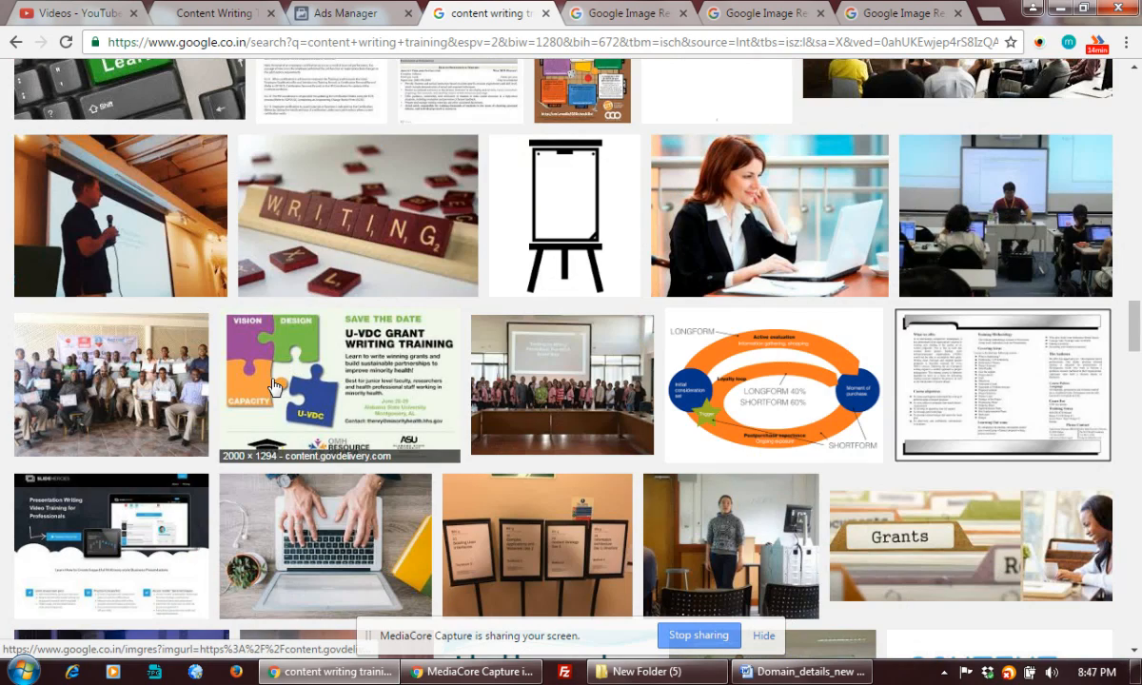
scroll(273, 386, "down", 4)
scroll(273, 386, "down", 3)
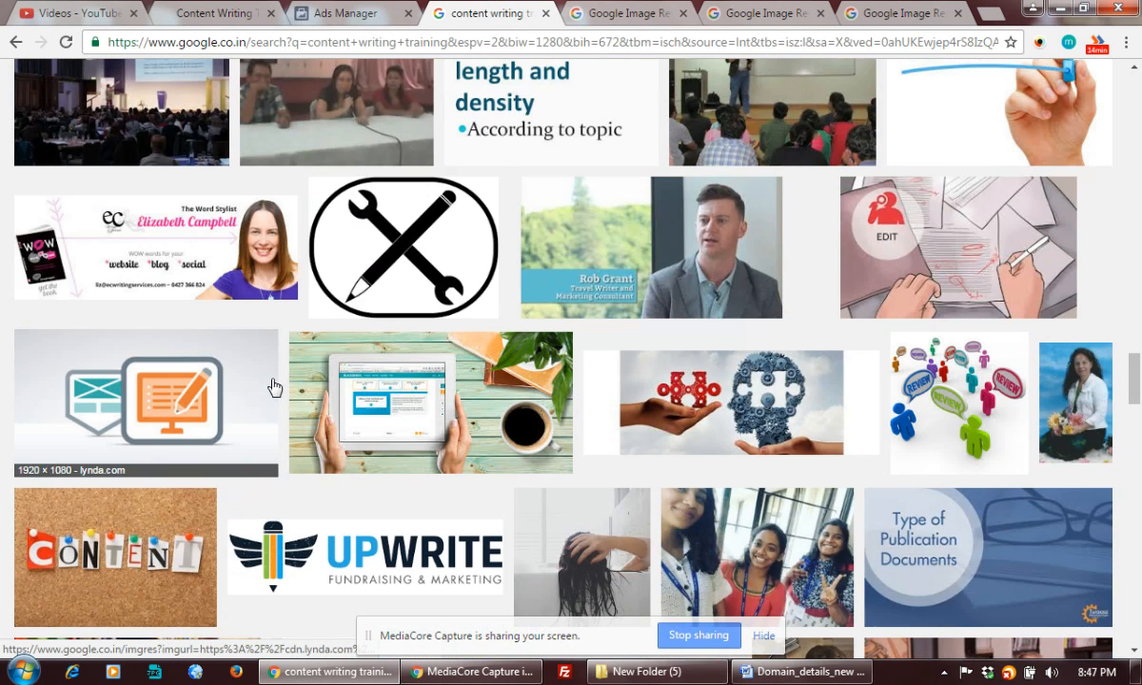
scroll(273, 386, "down", 3)
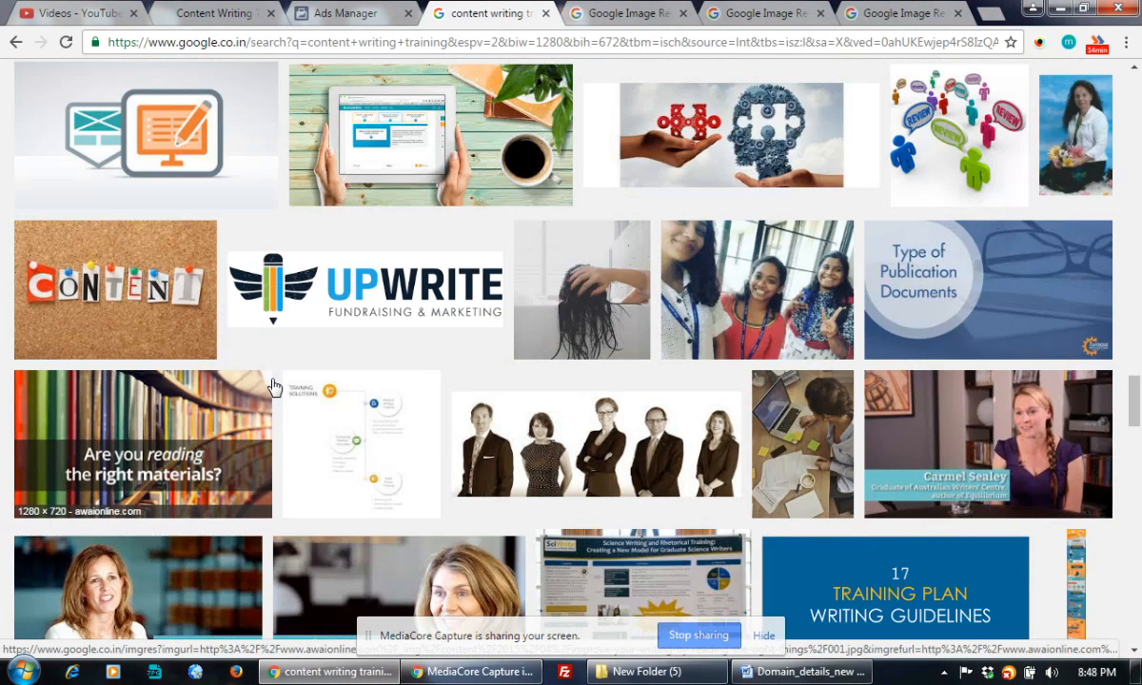
scroll(273, 385, "down", 4)
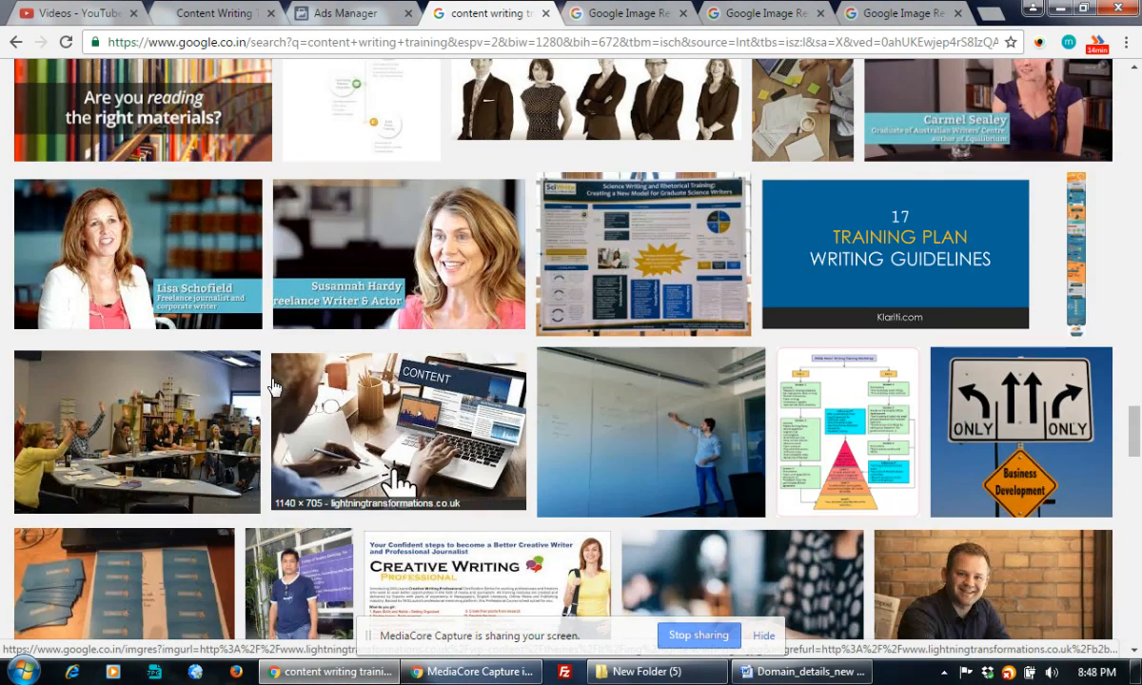
scroll(274, 386, "down", 1)
scroll(274, 385, "down", 3)
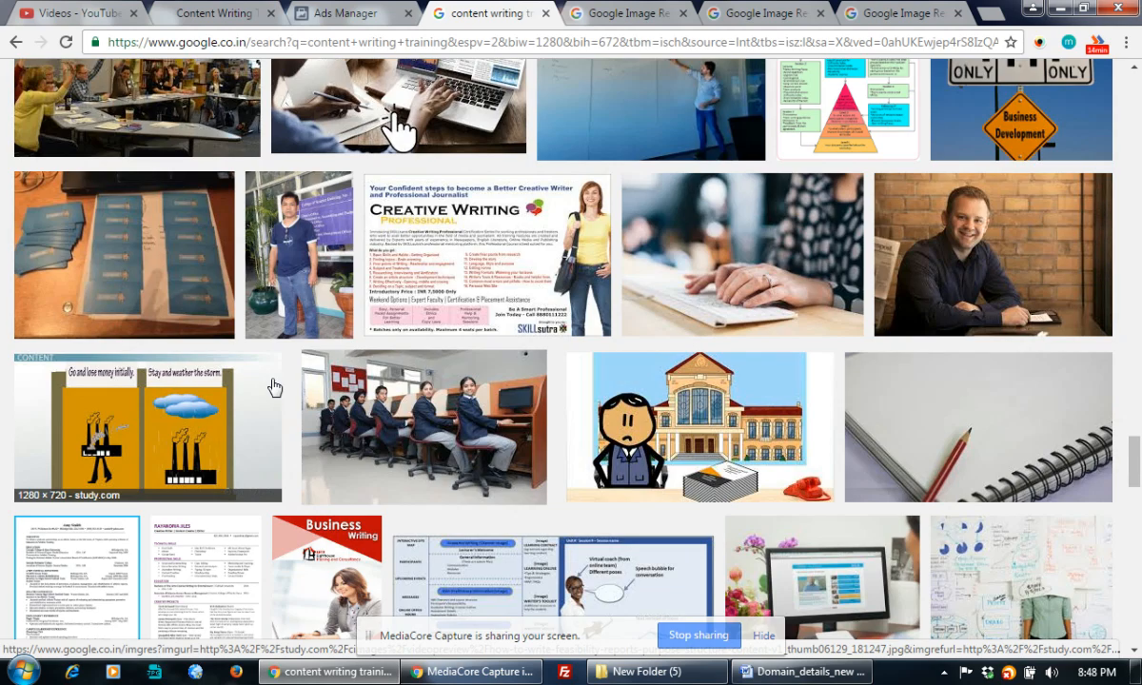
scroll(273, 385, "down", 12)
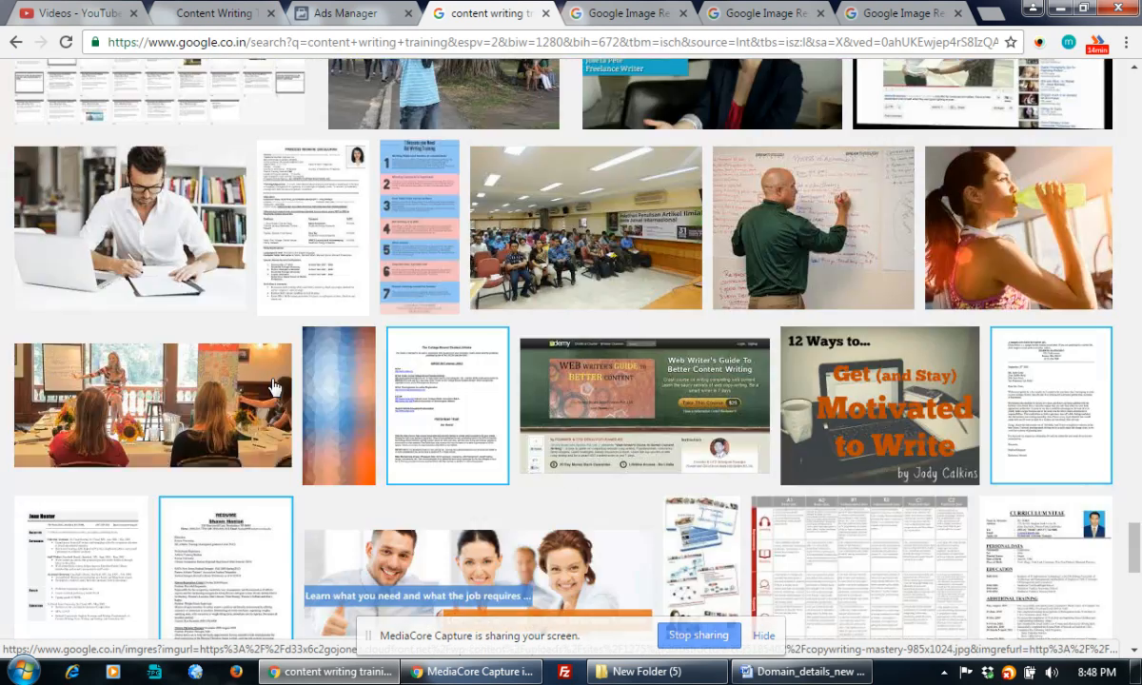
scroll(273, 386, "up", 4)
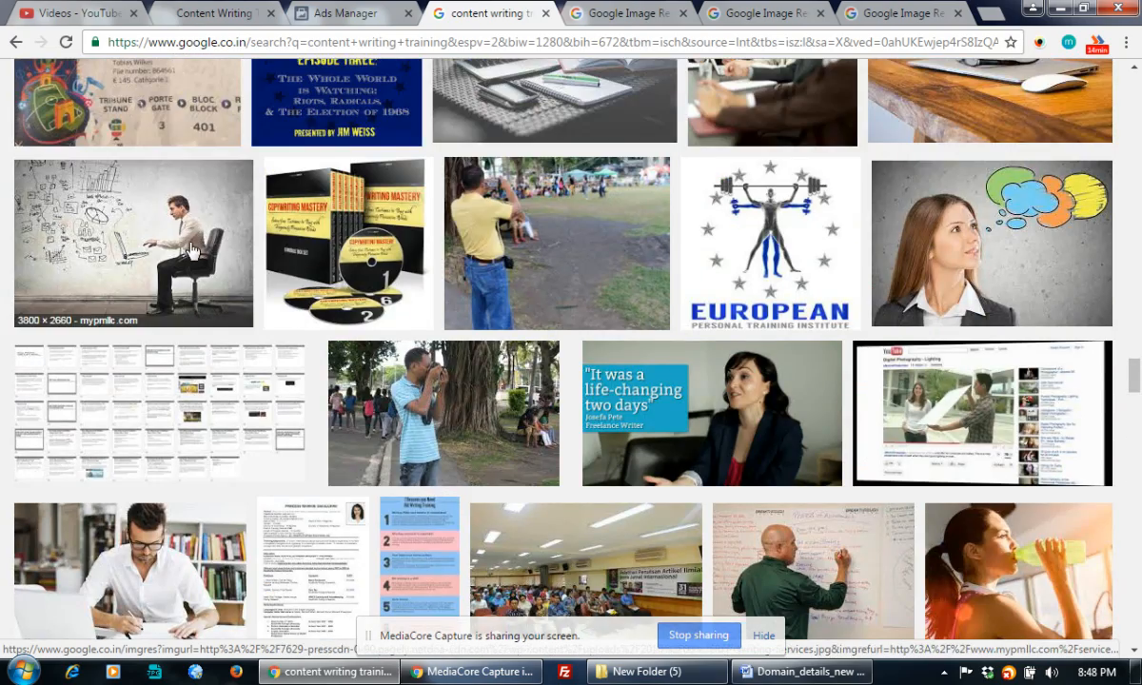
right_click(190, 246)
left_click(270, 257)
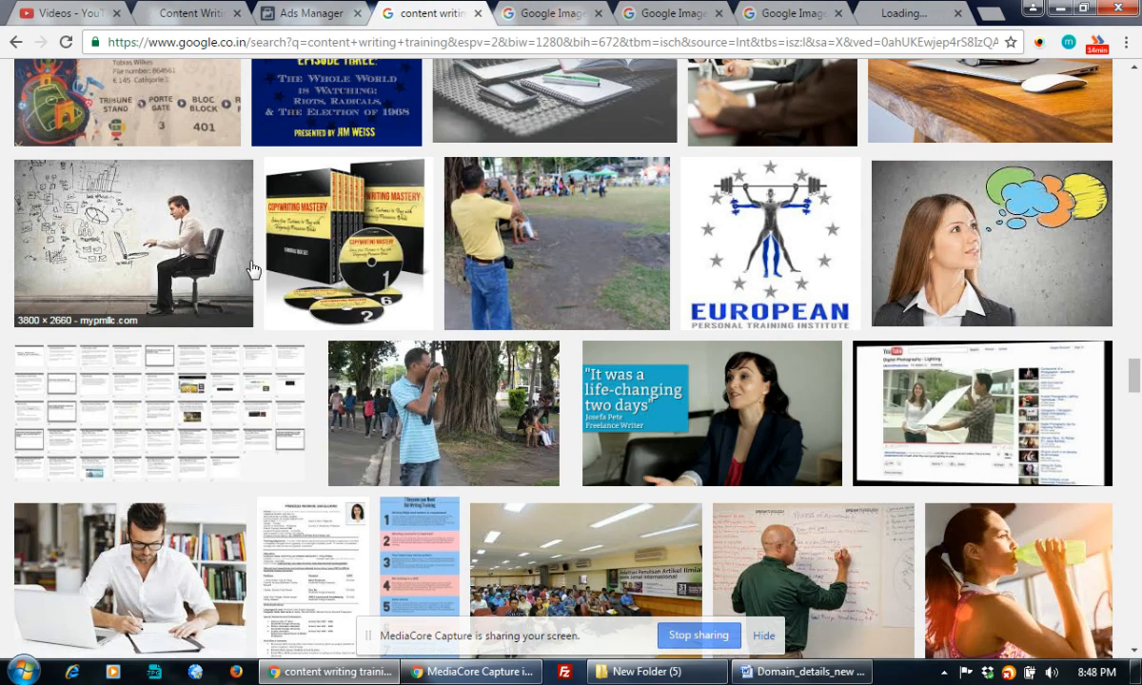
scroll(252, 272, "down", 10)
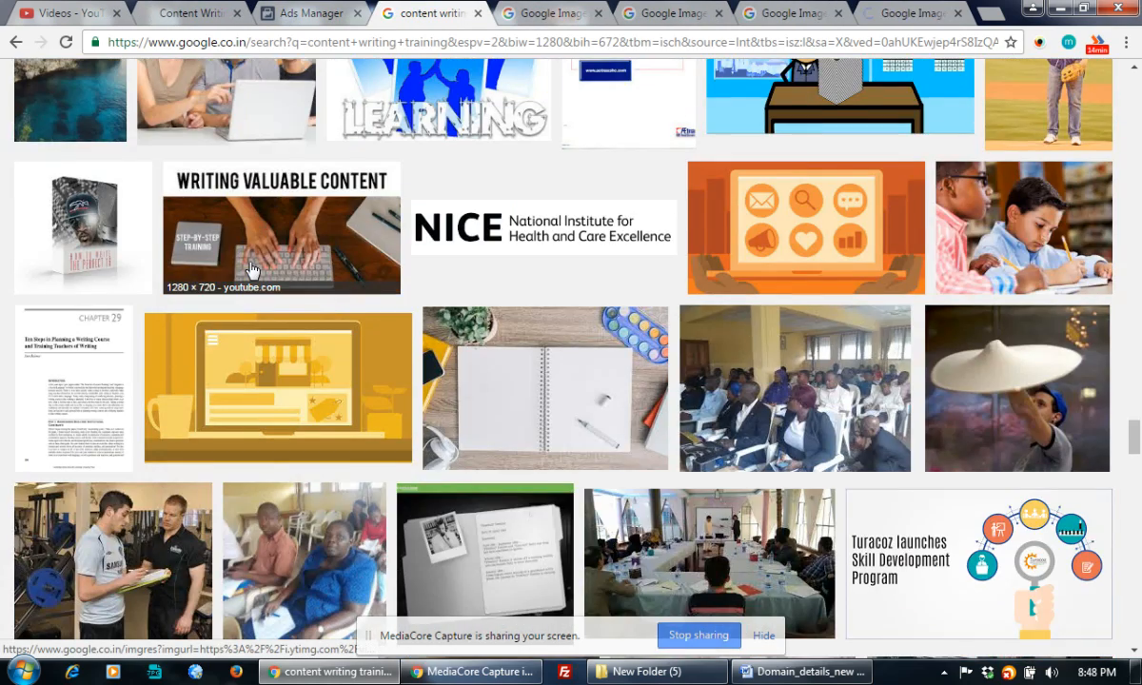
scroll(252, 272, "down", 5)
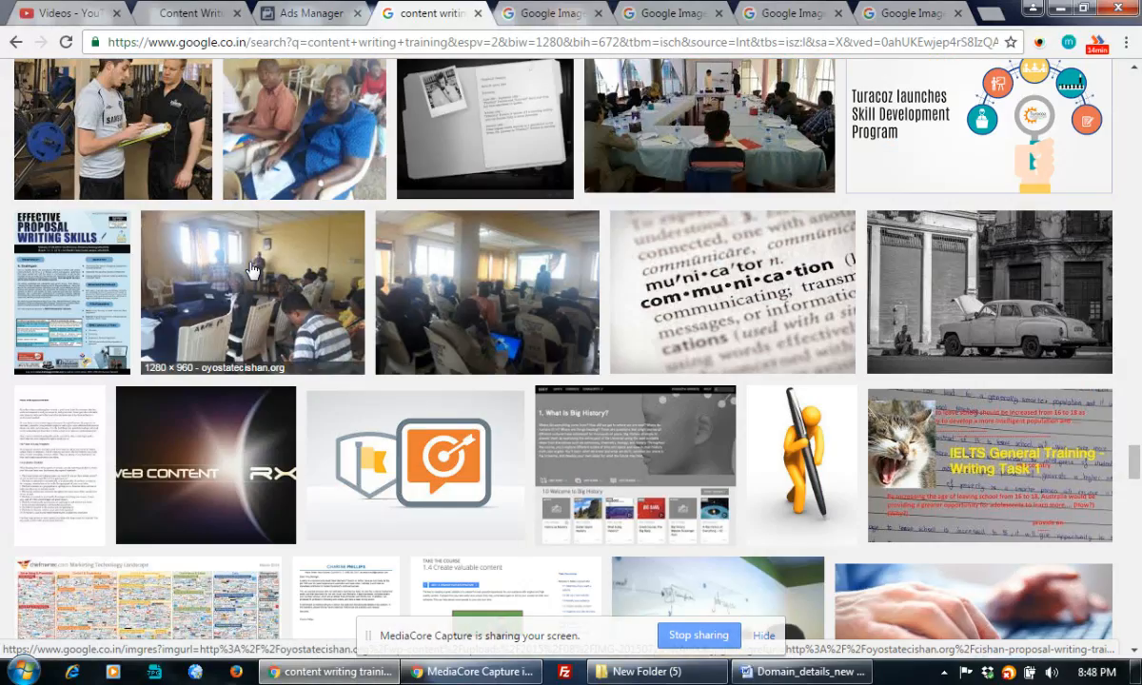
scroll(252, 271, "down", 5)
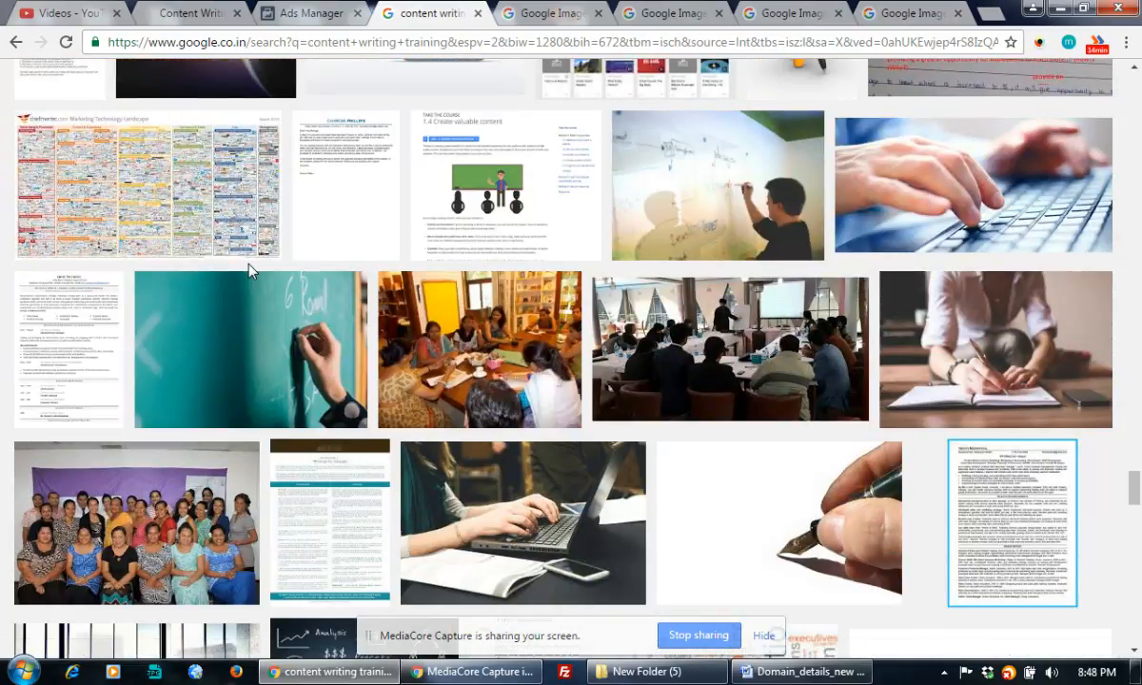
scroll(250, 271, "down", 1)
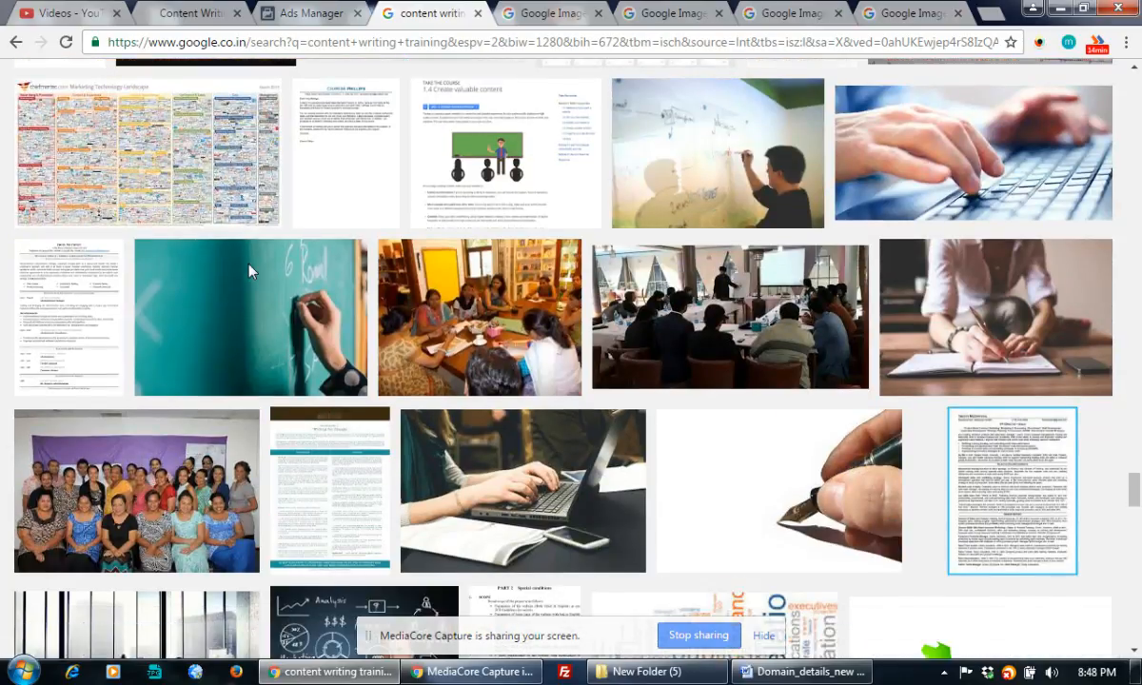
scroll(250, 273, "down", 6)
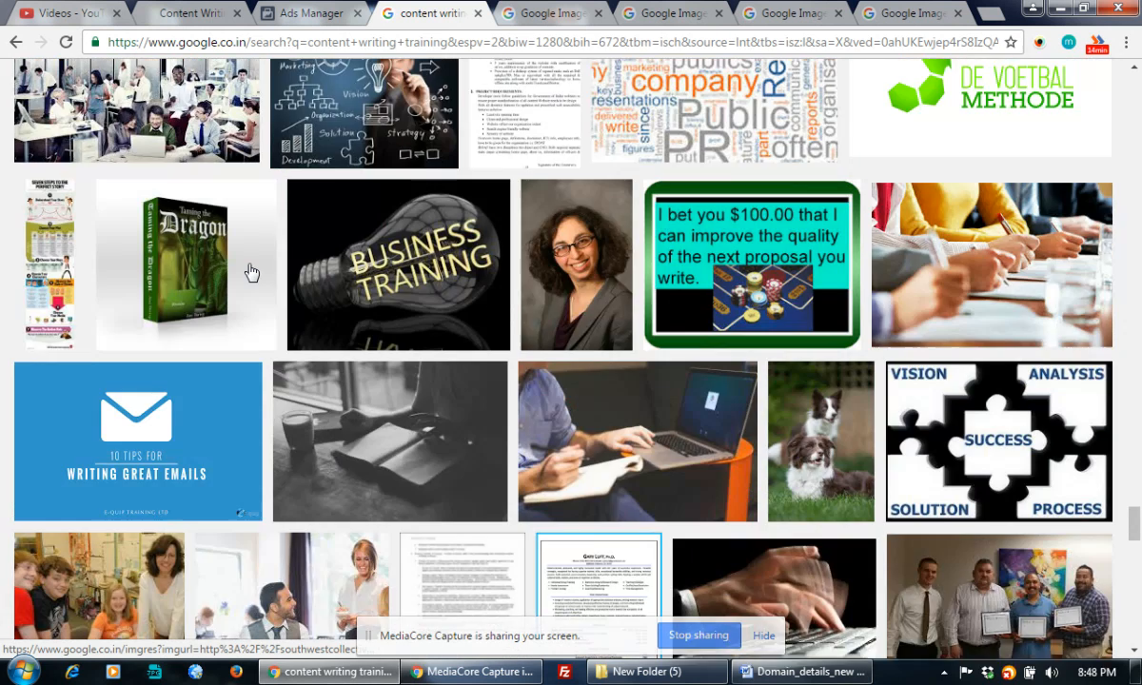
scroll(250, 274, "down", 1)
scroll(250, 273, "down", 4)
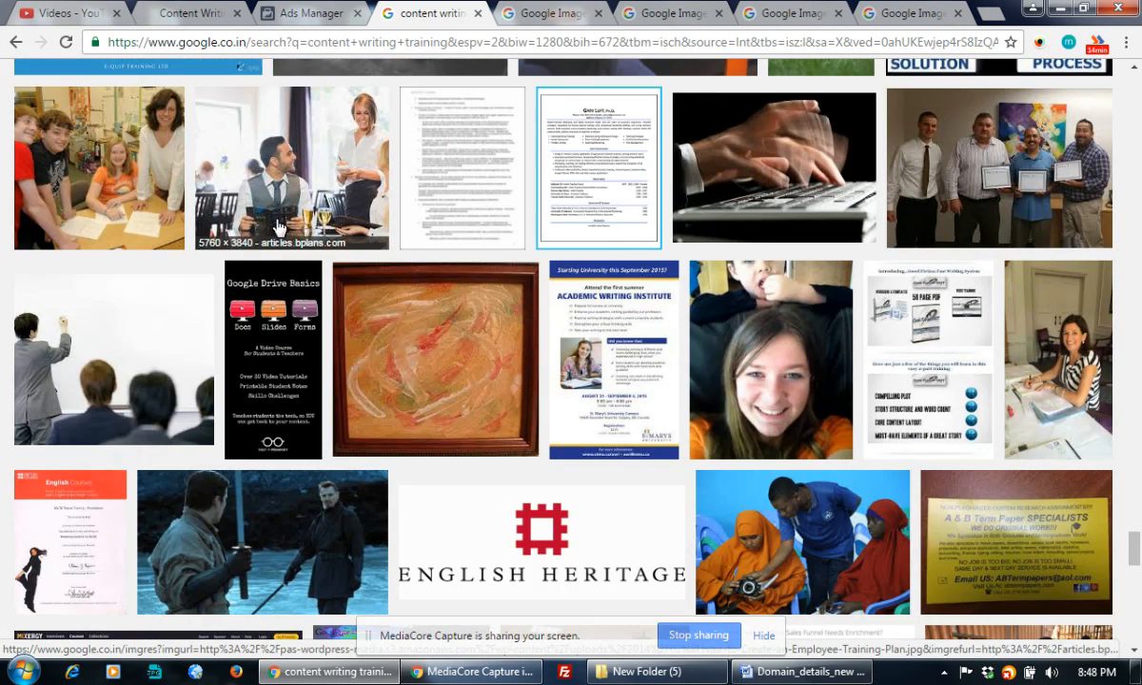
Open full-size content-writing banner and HR Training images, then close the HR Training preview.
left_click(521, 11)
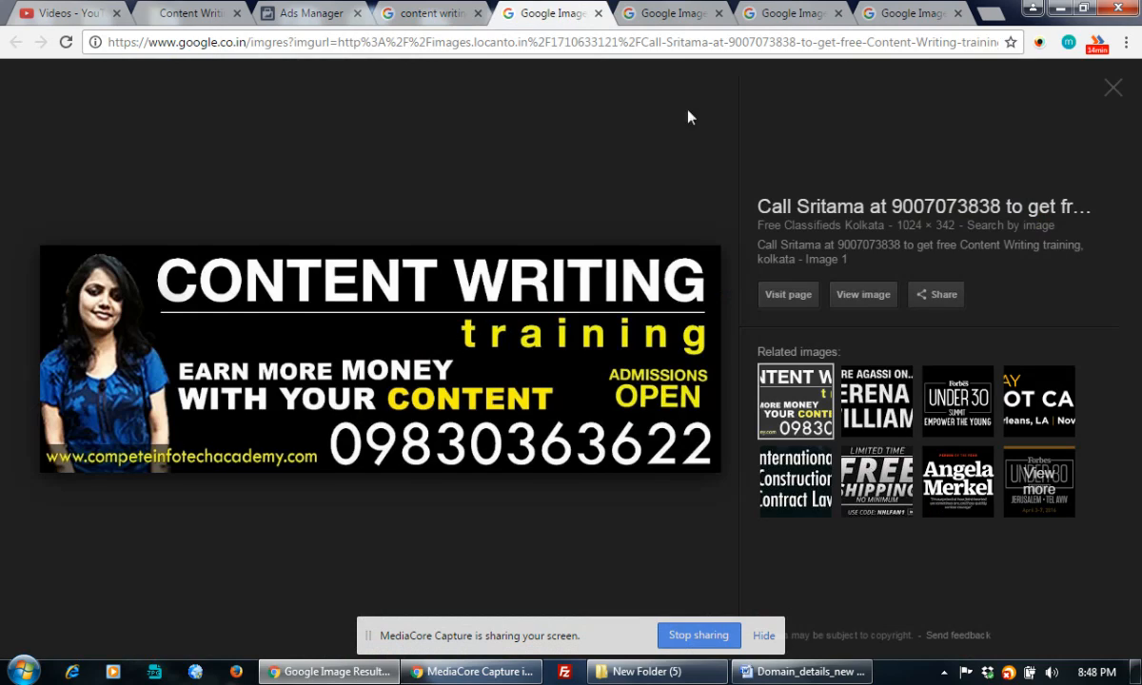
left_click(871, 295)
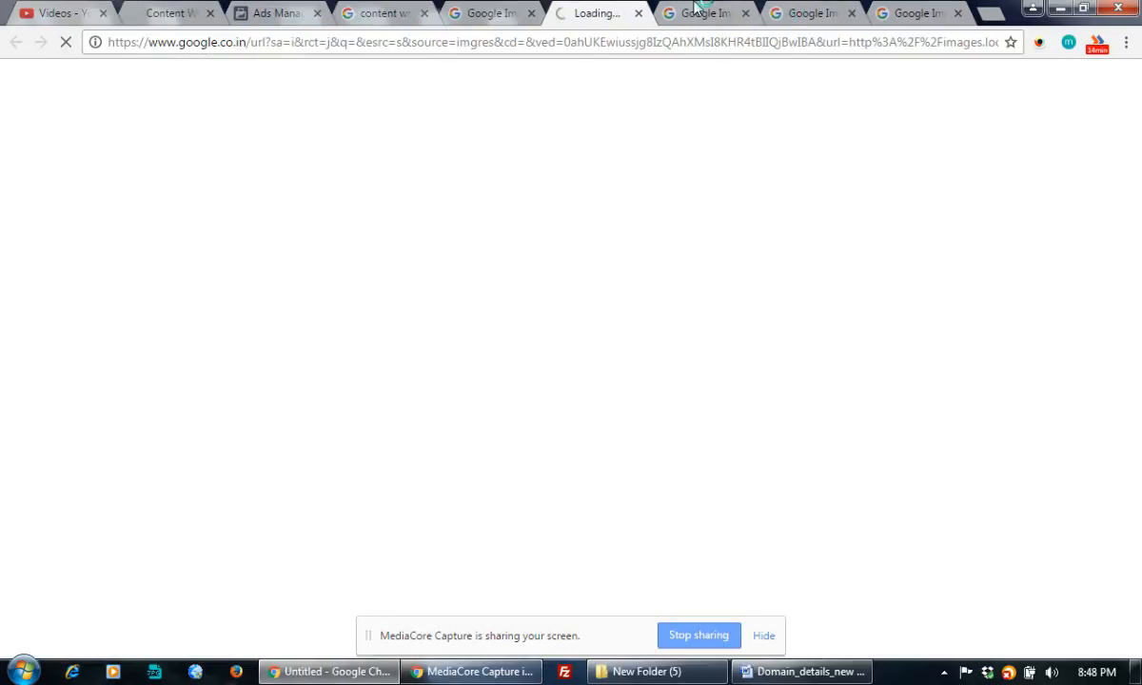
key("ctrl+Tab")
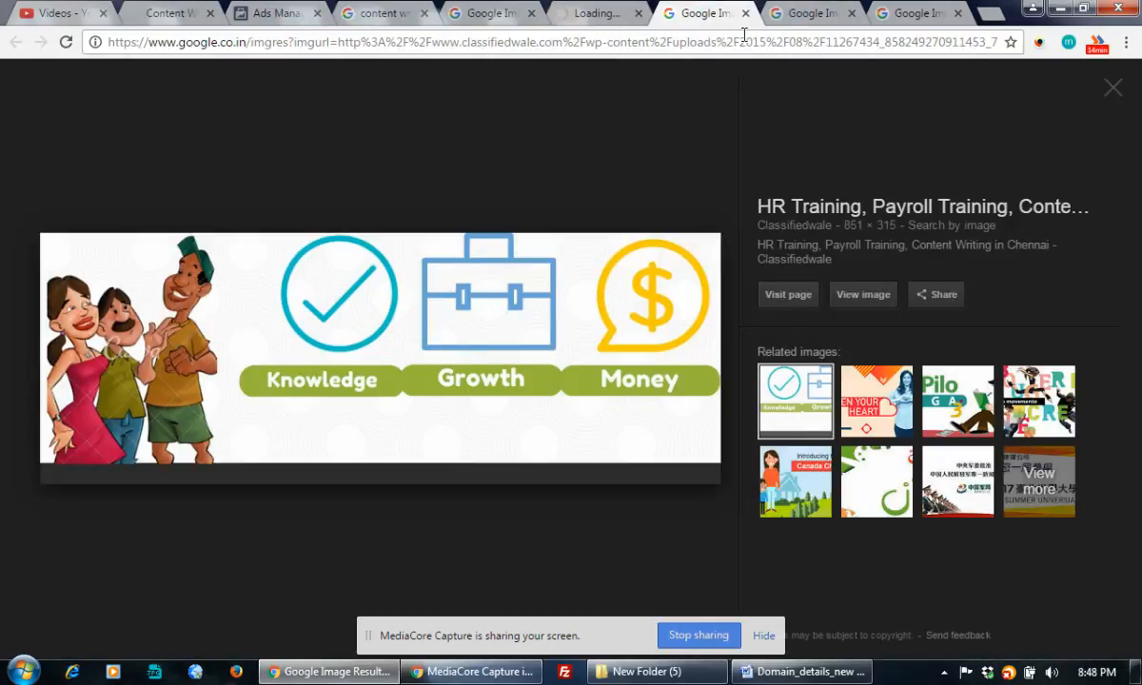
left_click(862, 295)
left_click(628, 14)
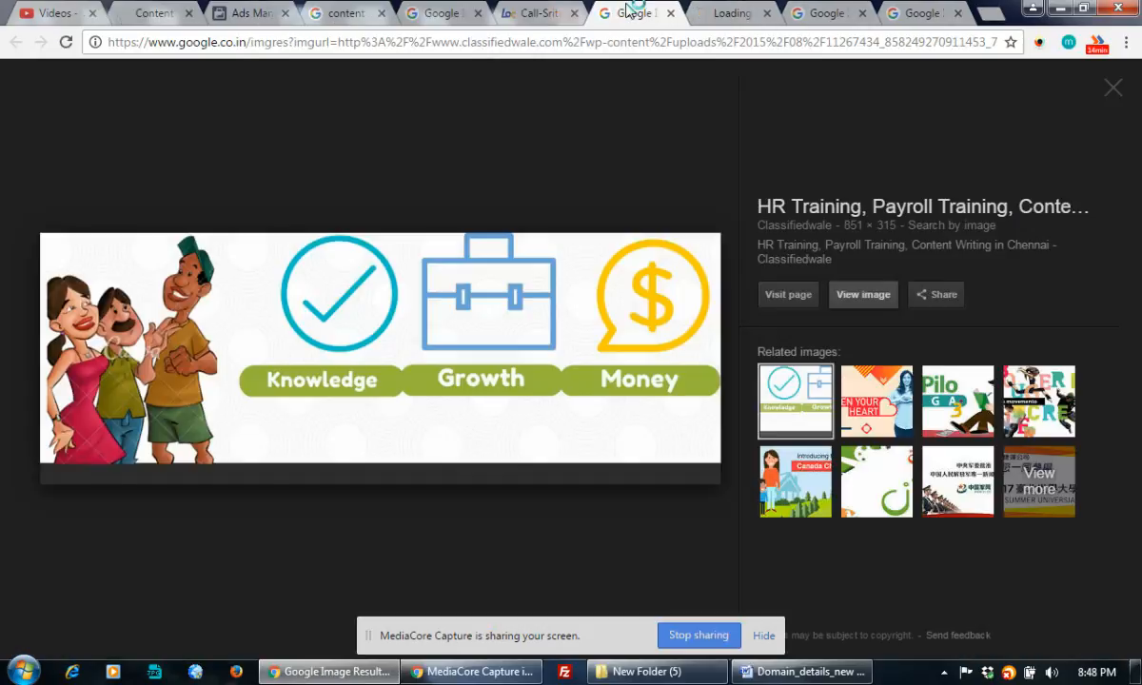
left_click(672, 15)
Open the full-size It's All About Content image and close the Net Tech Designs preview.
left_click(716, 14)
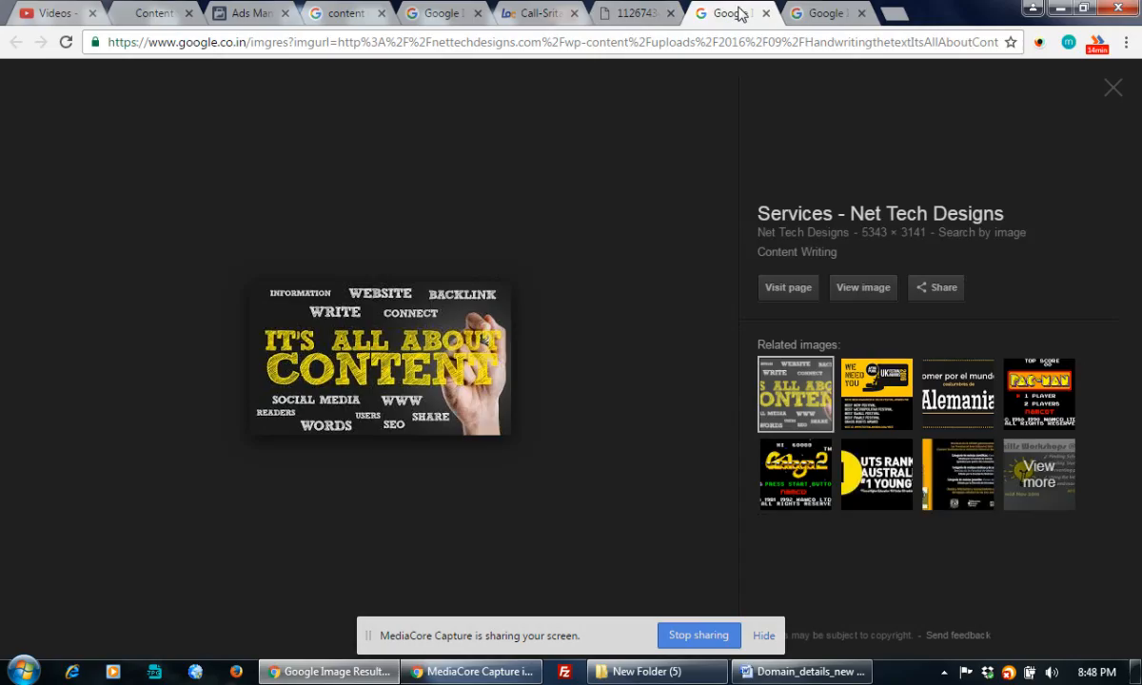
left_click(864, 287)
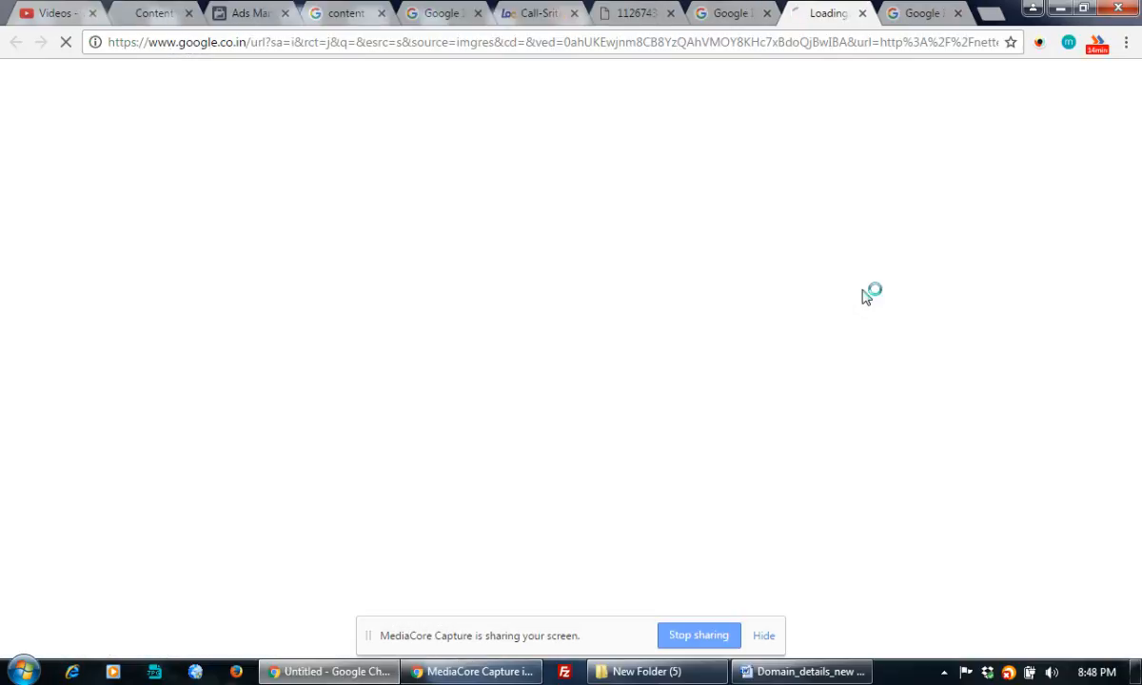
left_click(756, 14)
left_click(769, 13)
Open the full-size Proposal Writing image, then view the Content Writing training banner tab.
left_click(779, 15)
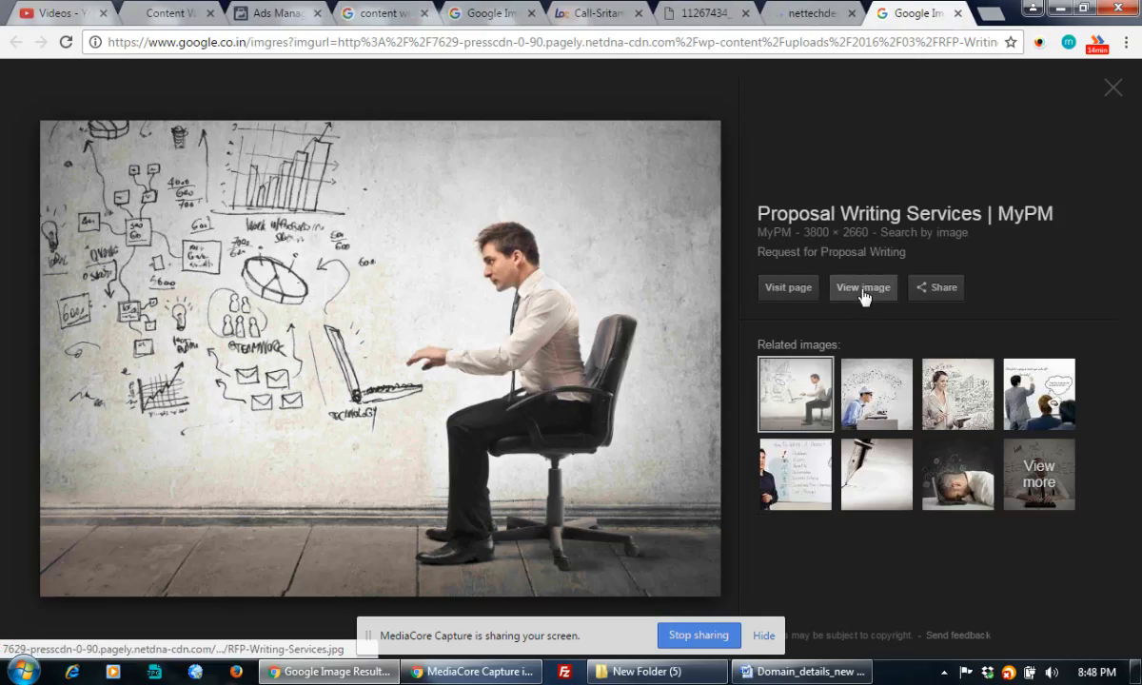
left_click(864, 288)
left_click(536, 13)
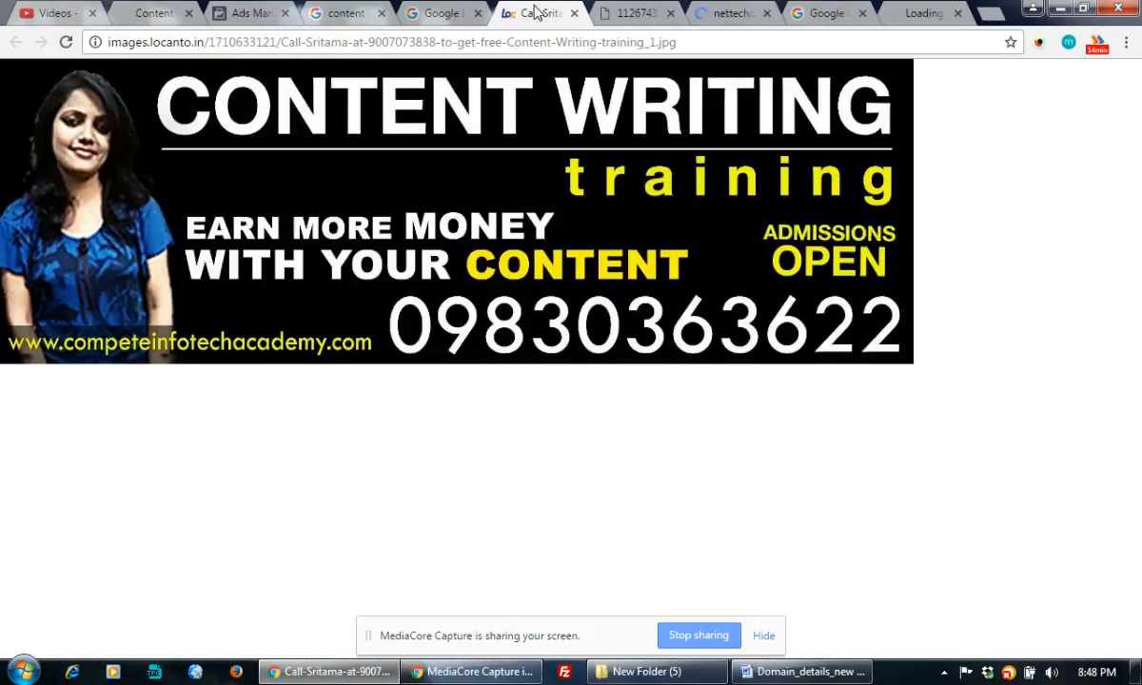
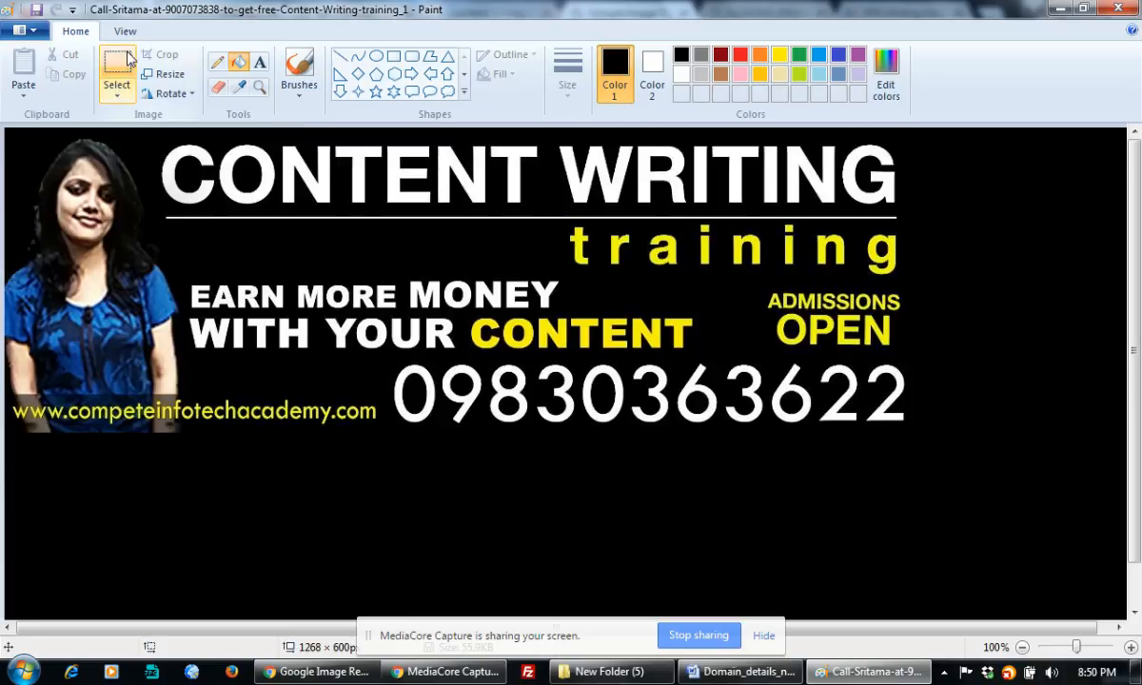
Recentre the banner on its canvas, fill the leftover white area black, and save it.
left_click_drag(8, 135, 919, 434)
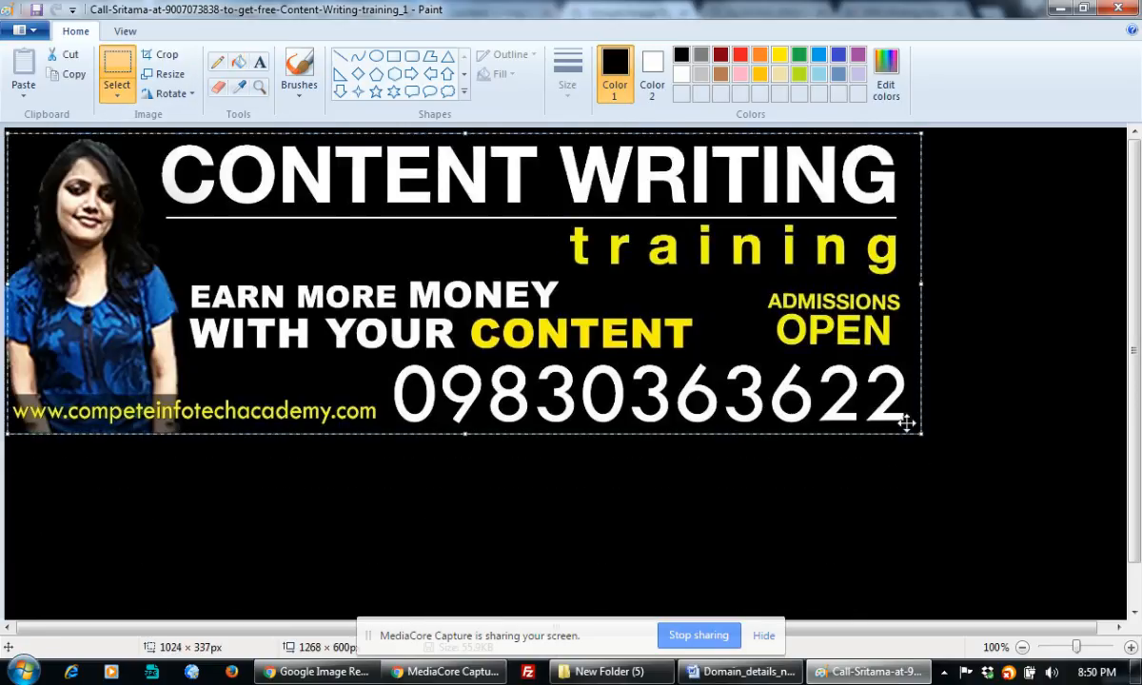
left_click_drag(582, 286, 673, 409)
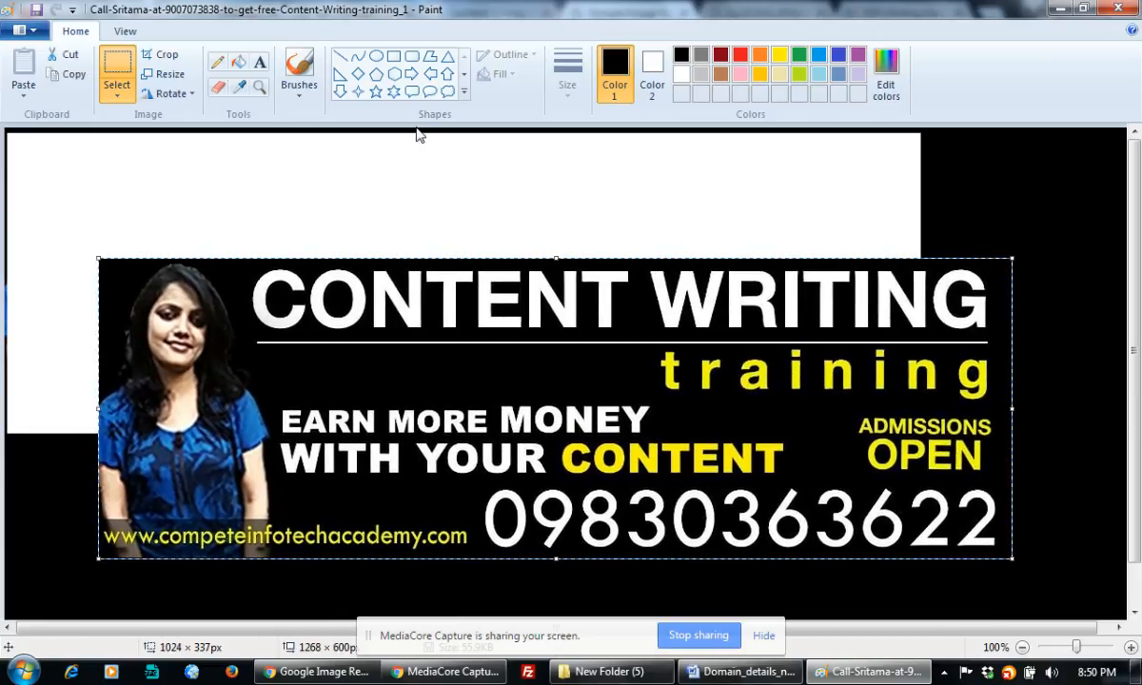
left_click(236, 63)
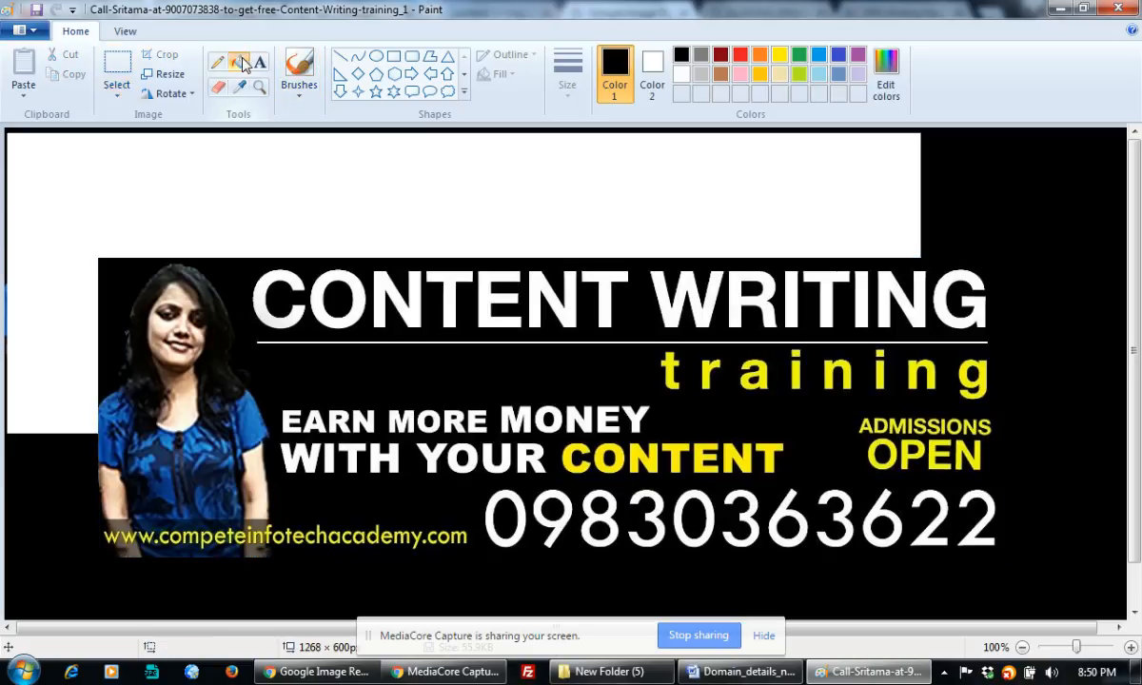
left_click(288, 161)
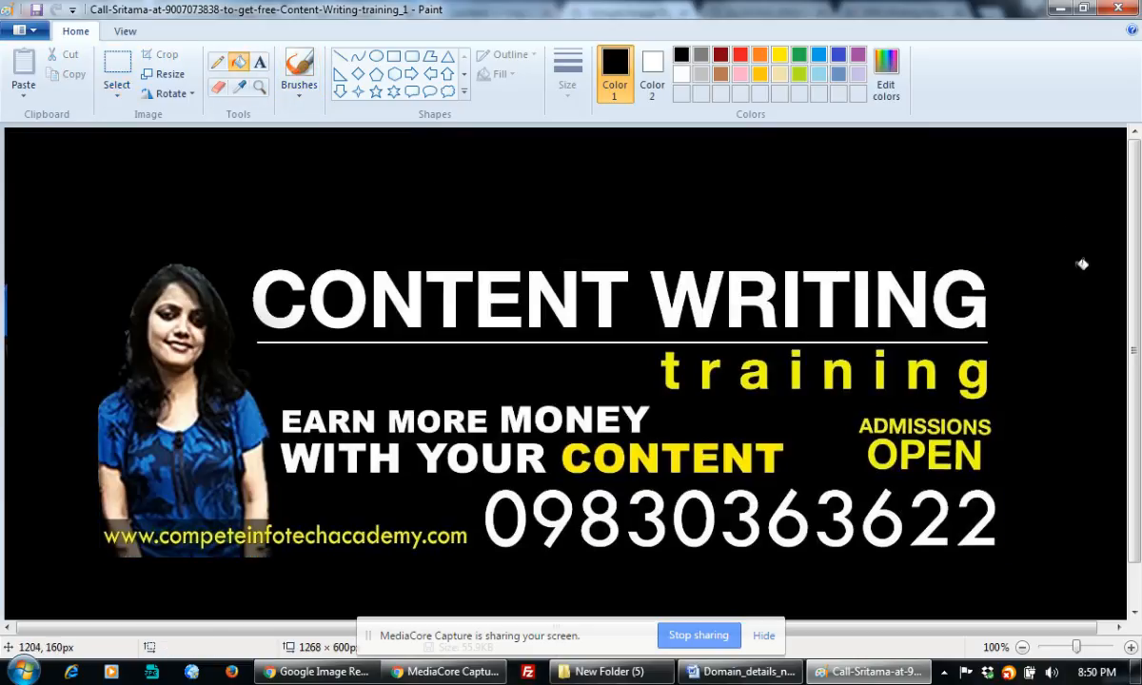
scroll(1137, 405, "down", 1)
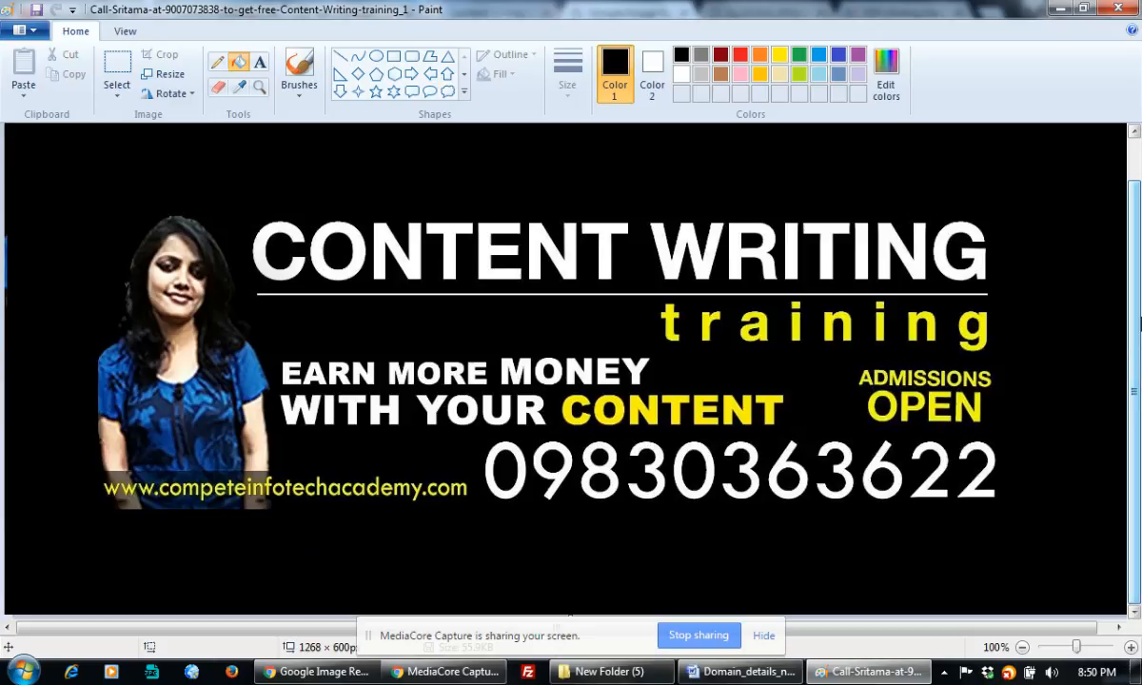
left_click(34, 11)
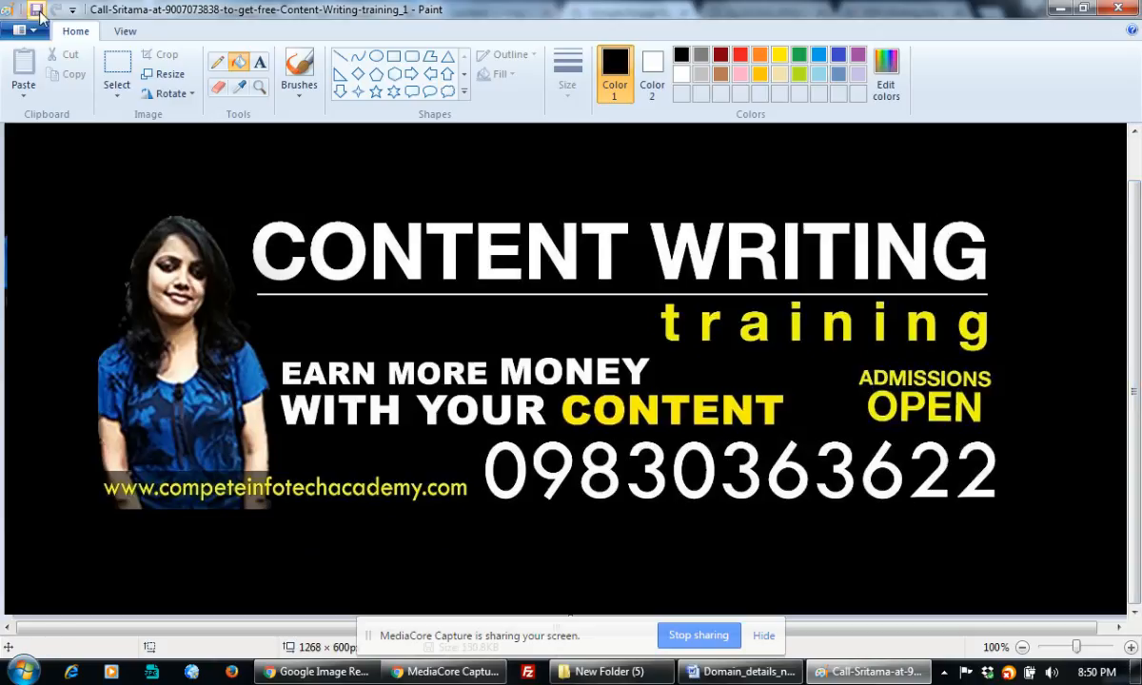
left_click(1063, 8)
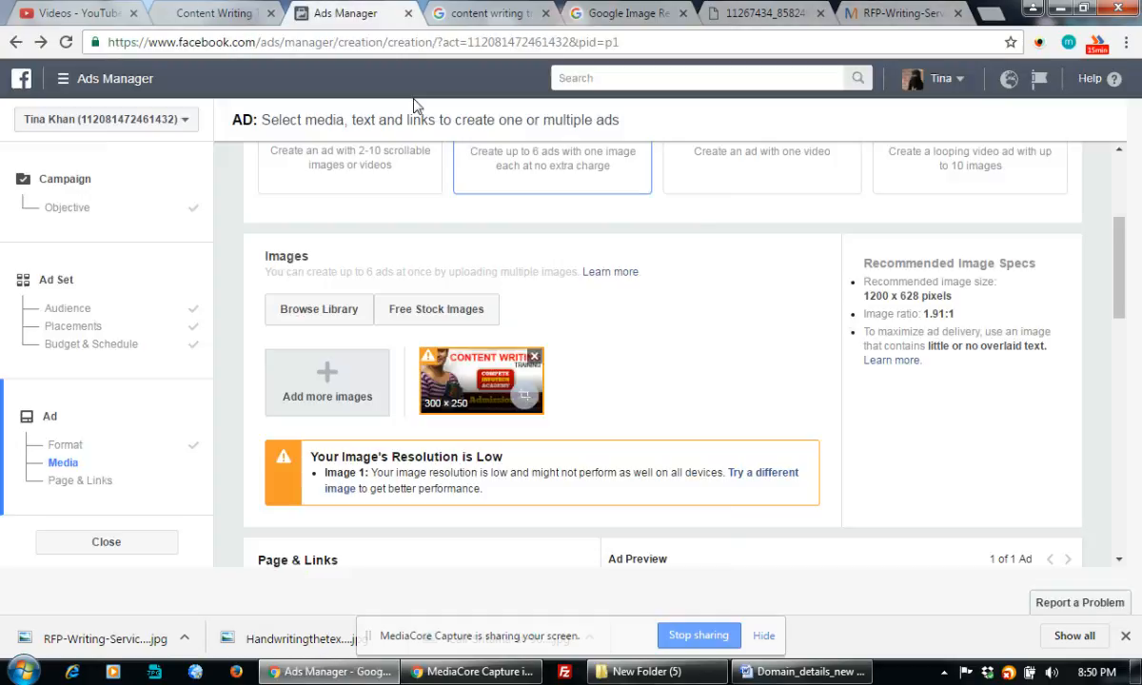
Swap the ad's low-resolution image for the edited 1268 × 600 Content Writing training banner.
left_click(360, 12)
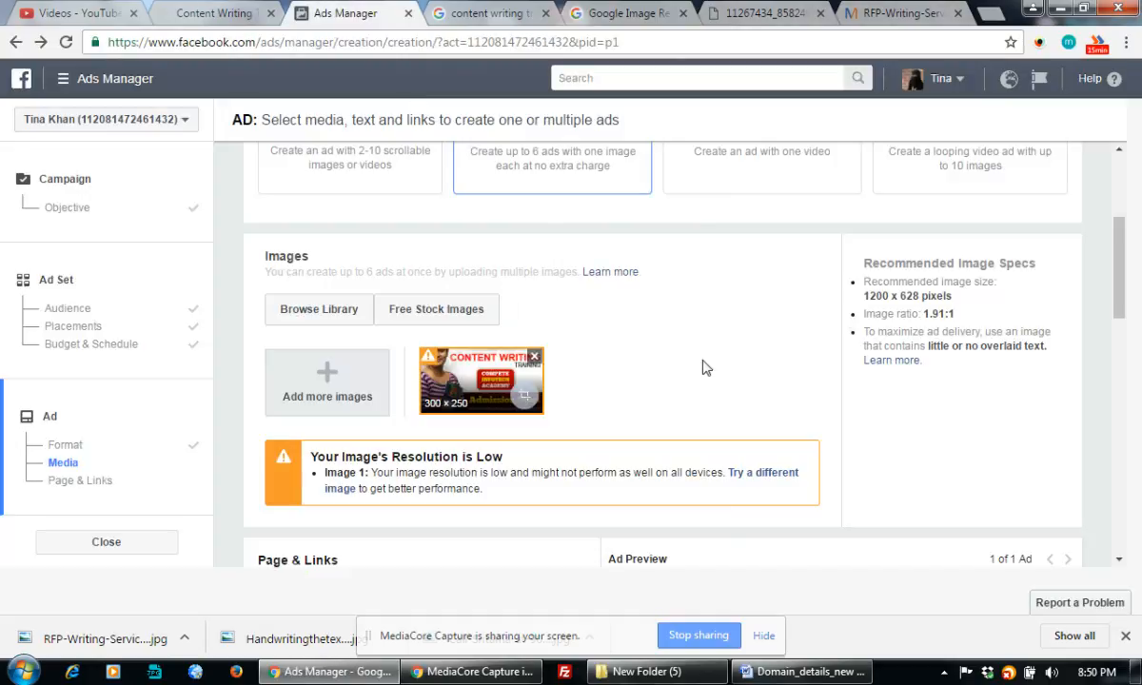
left_click(536, 358)
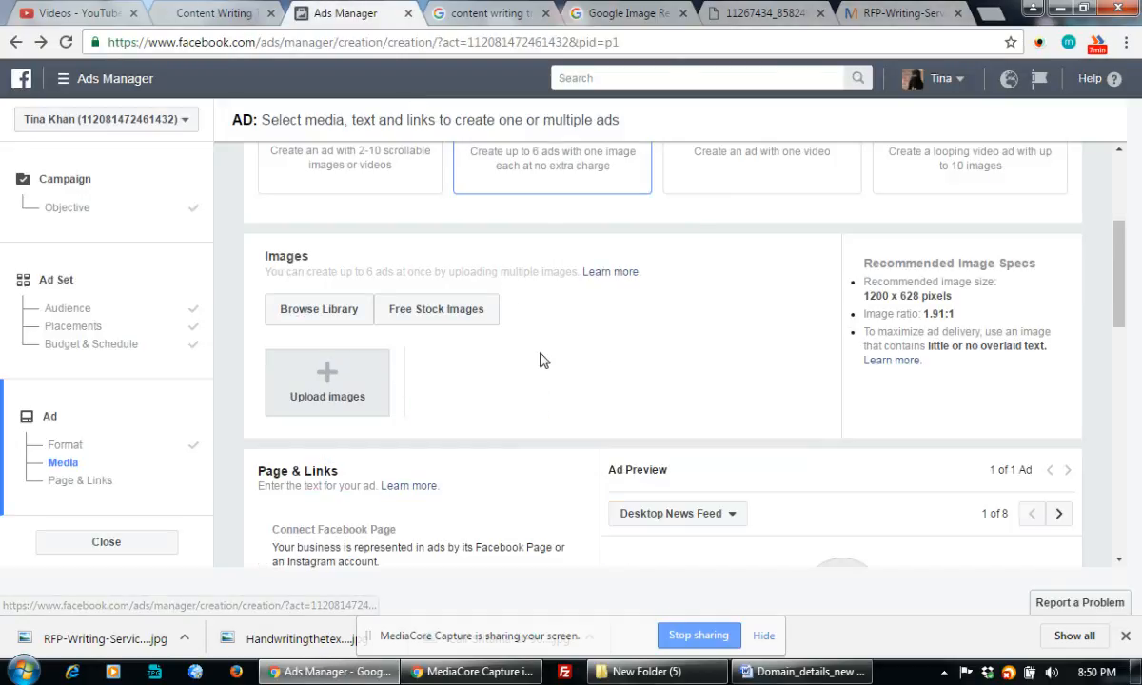
left_click(328, 376)
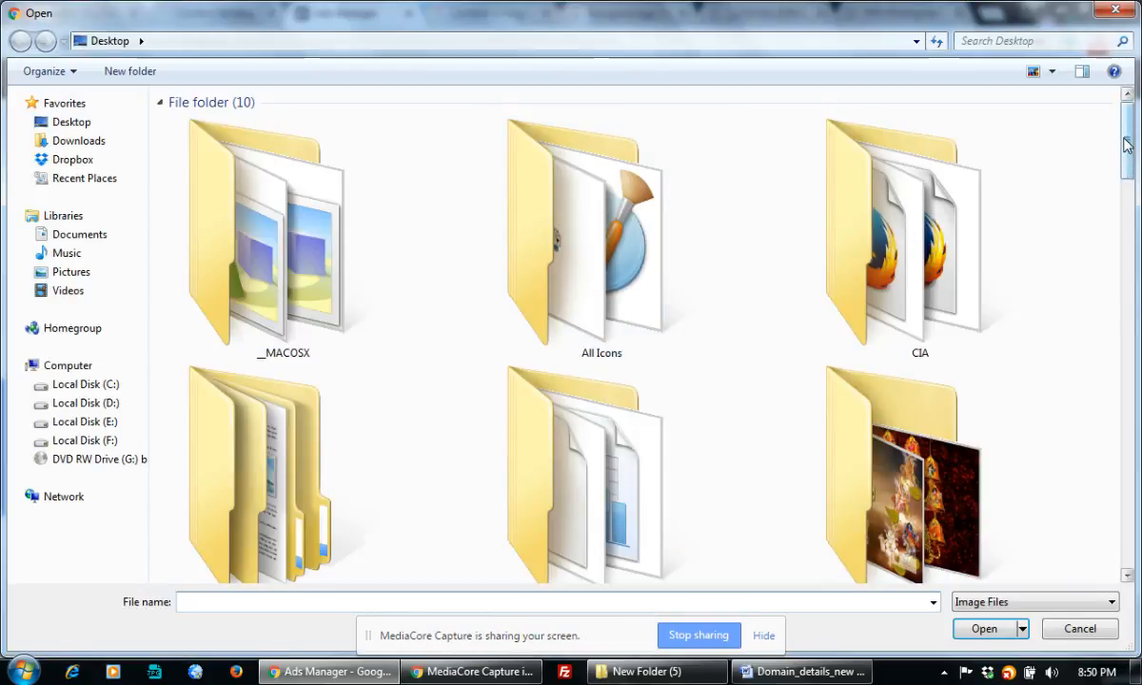
left_click(1127, 297)
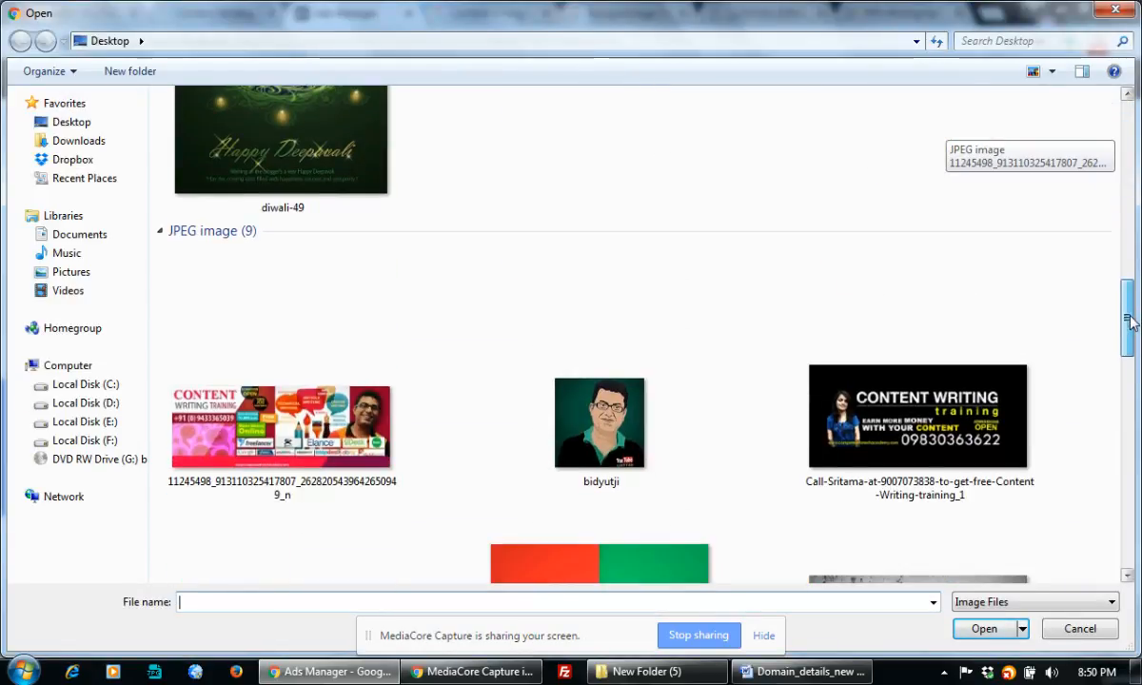
double_click(856, 409)
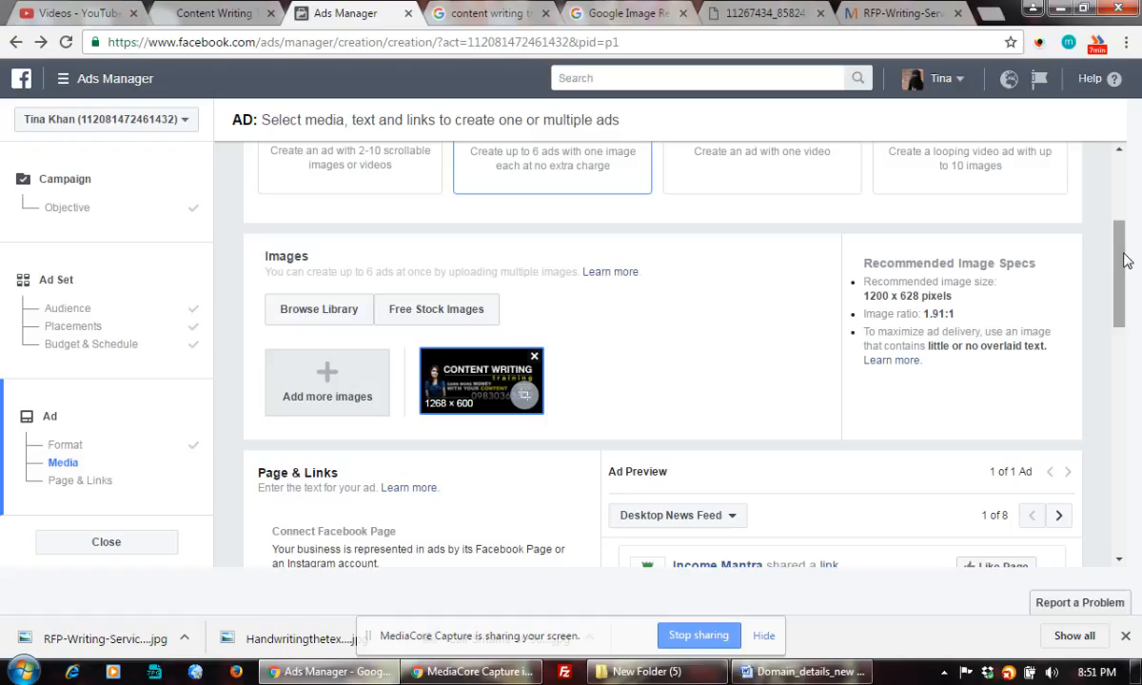
Connect Compete Infotech Academy as the Facebook Page representing the ad.
left_click_drag(1121, 256, 1125, 306)
left_click(513, 416)
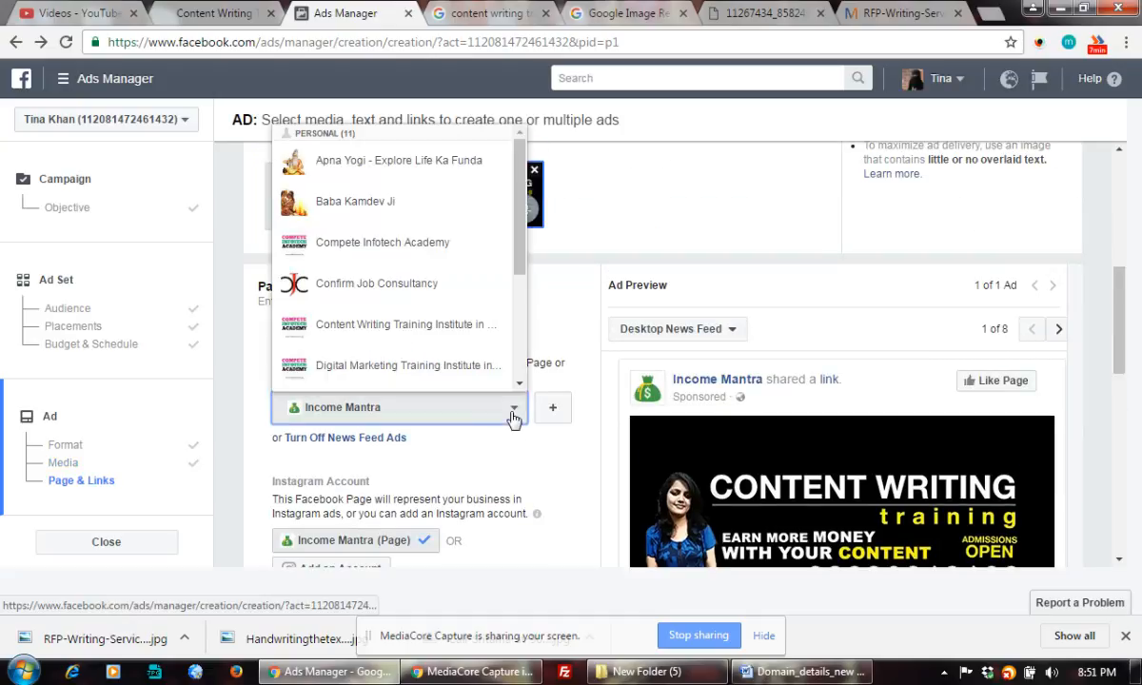
left_click(411, 249)
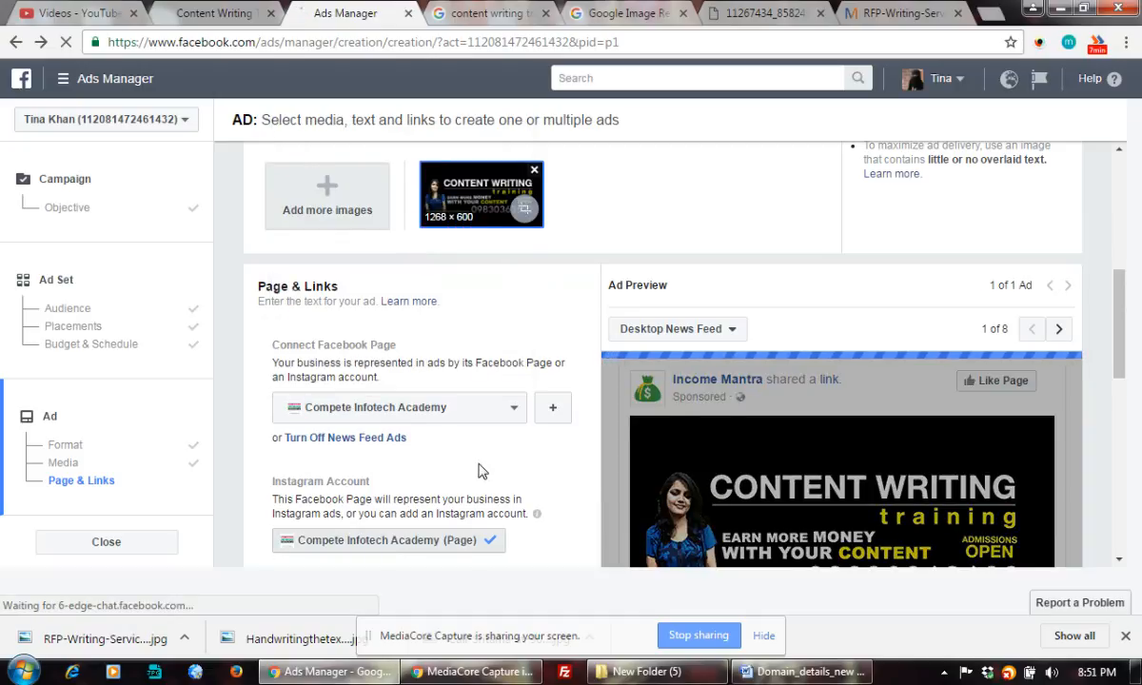
scroll(481, 467, "down", 1)
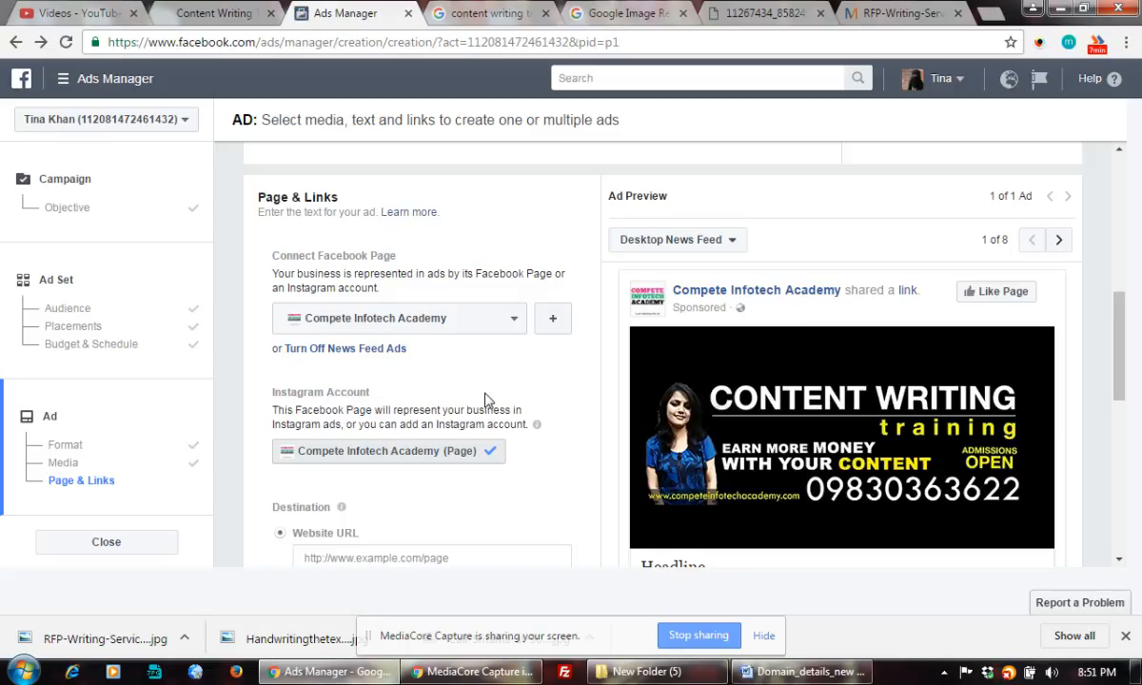
scroll(495, 398, "down", 1)
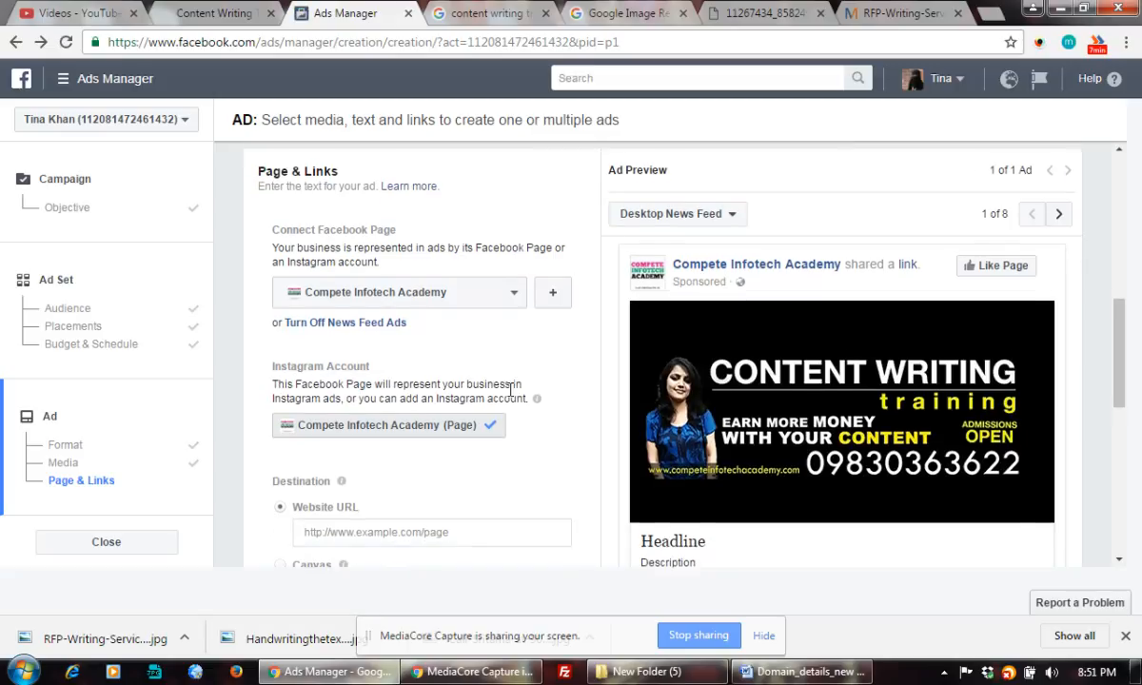
scroll(509, 397, "down", 1)
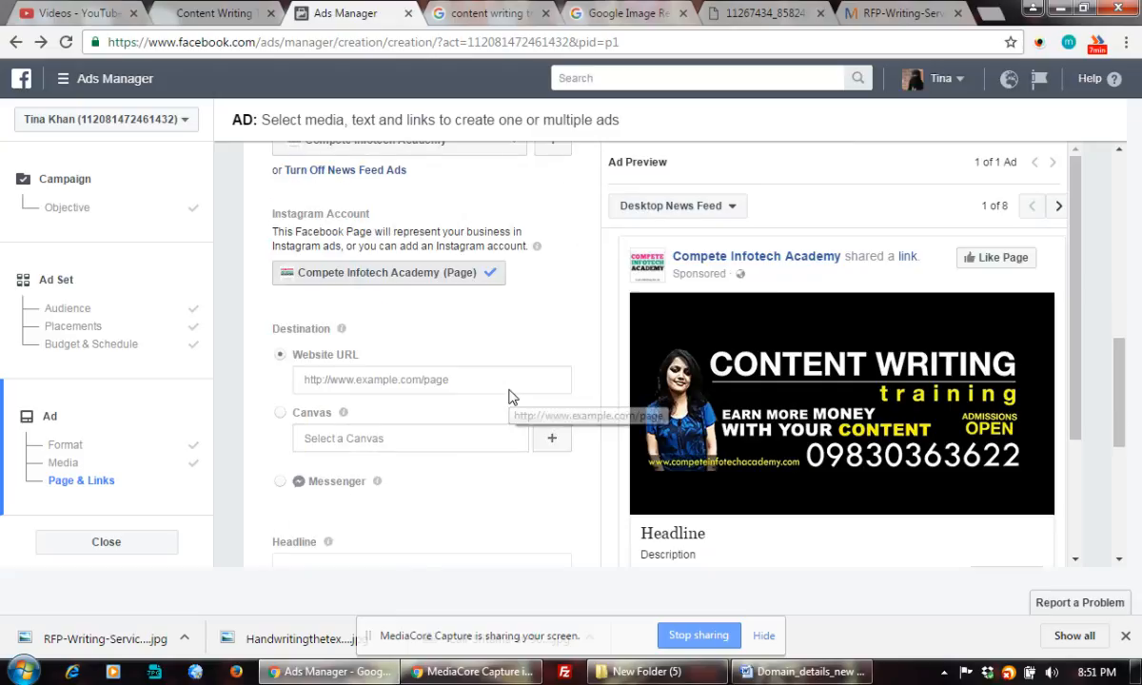
left_click(446, 379)
Copy the academy's content-writing course page address and paste it as the ad's Website URL.
left_click(240, 13)
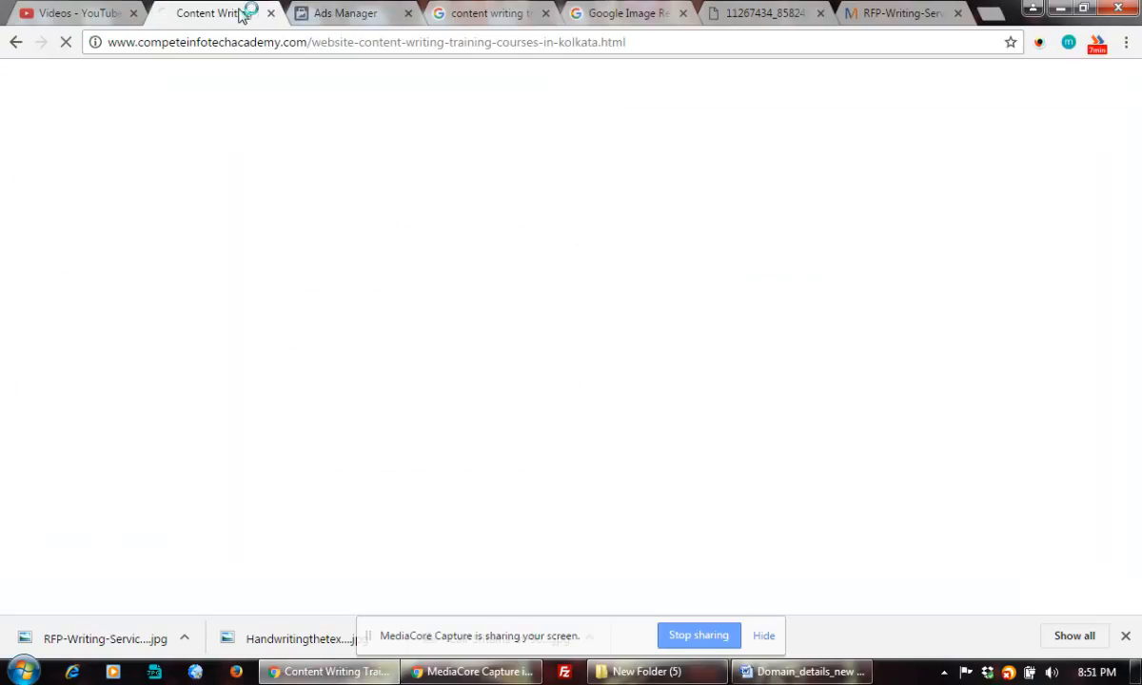
left_click(258, 48)
key("ctrl+c")
left_click(333, 12)
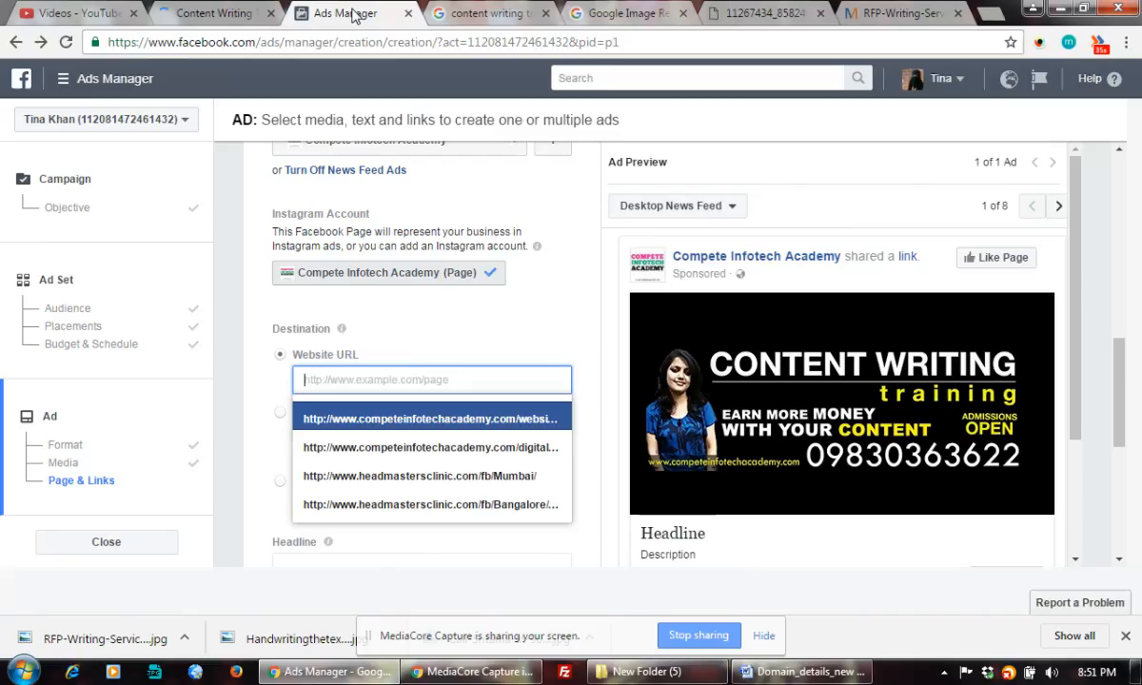
key("ctrl+v")
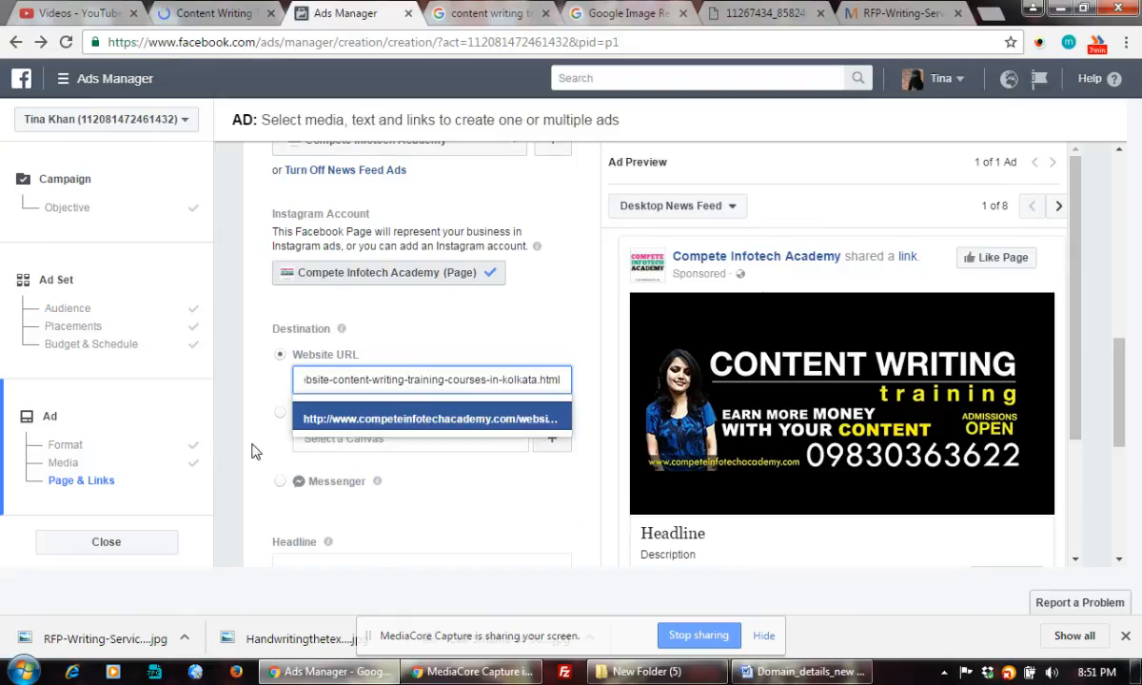
left_click(491, 486)
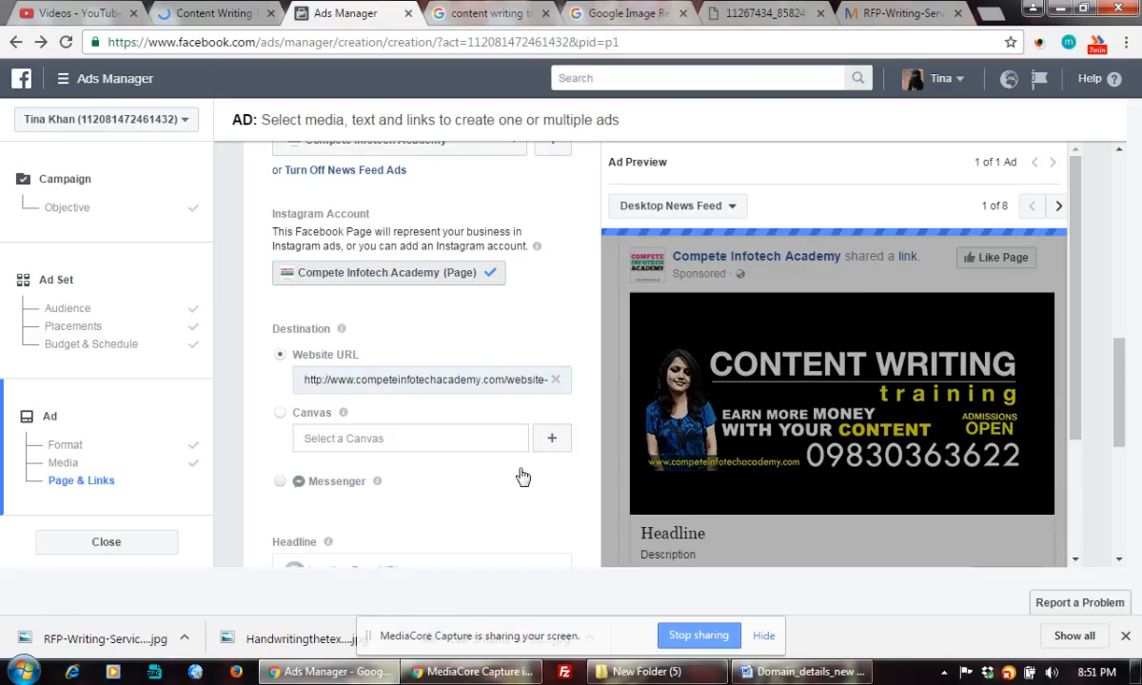
Try Messenger, dismiss the placements warning, then restore the course page as the website destination.
left_click(523, 477)
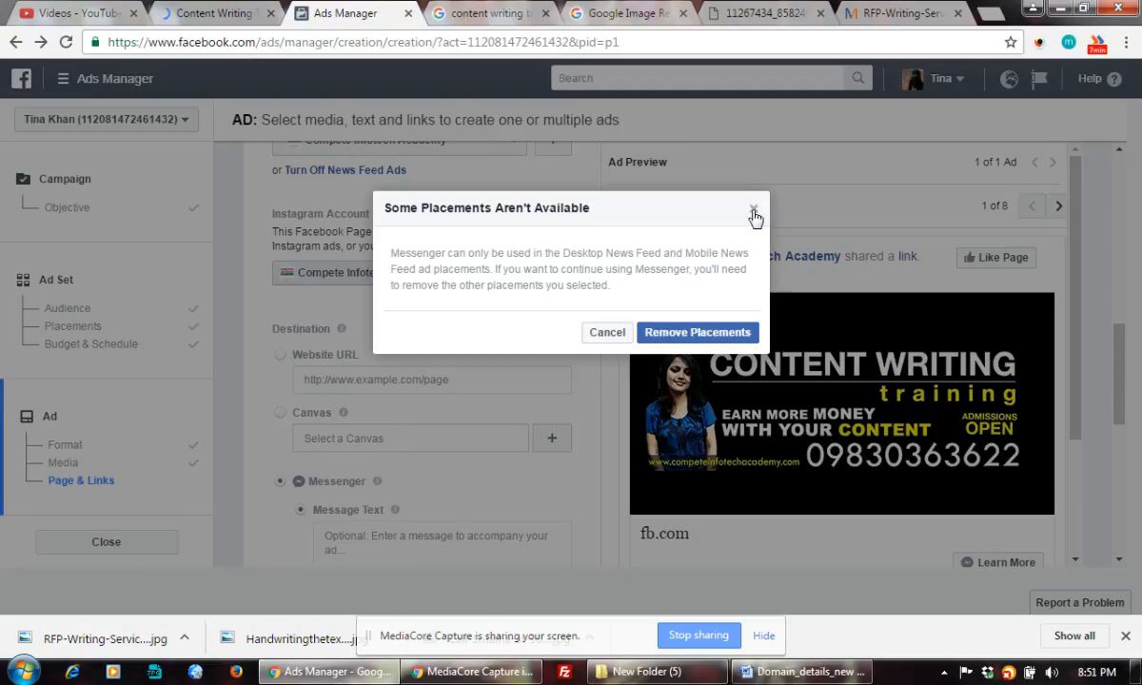
left_click(607, 343)
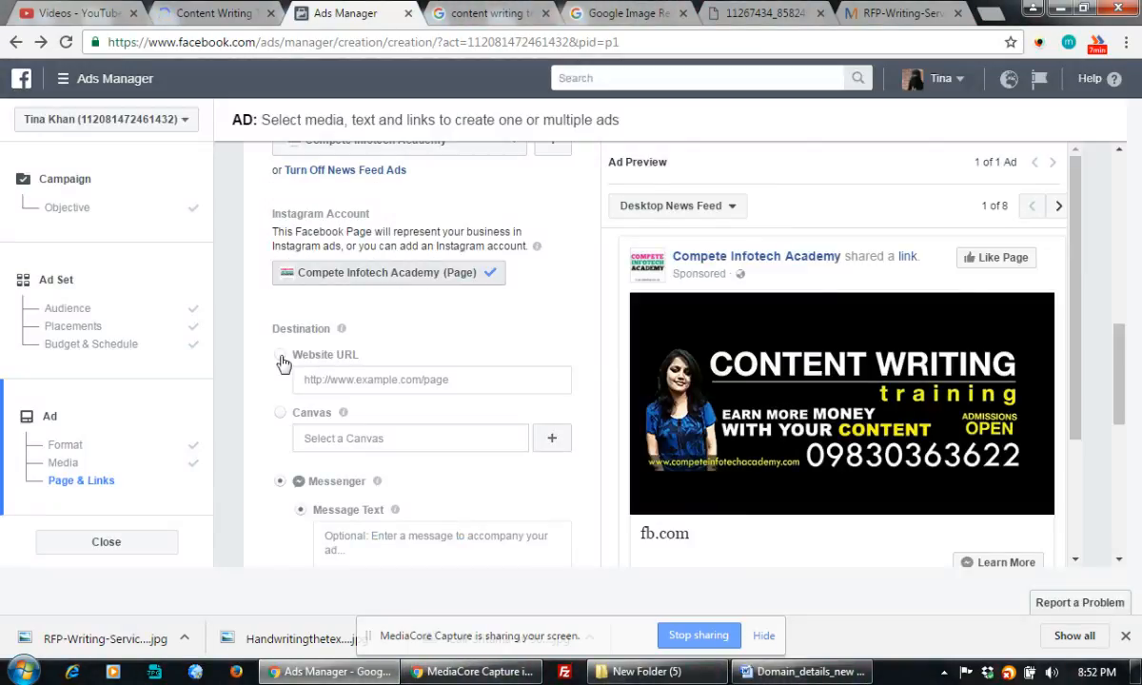
left_click(281, 357)
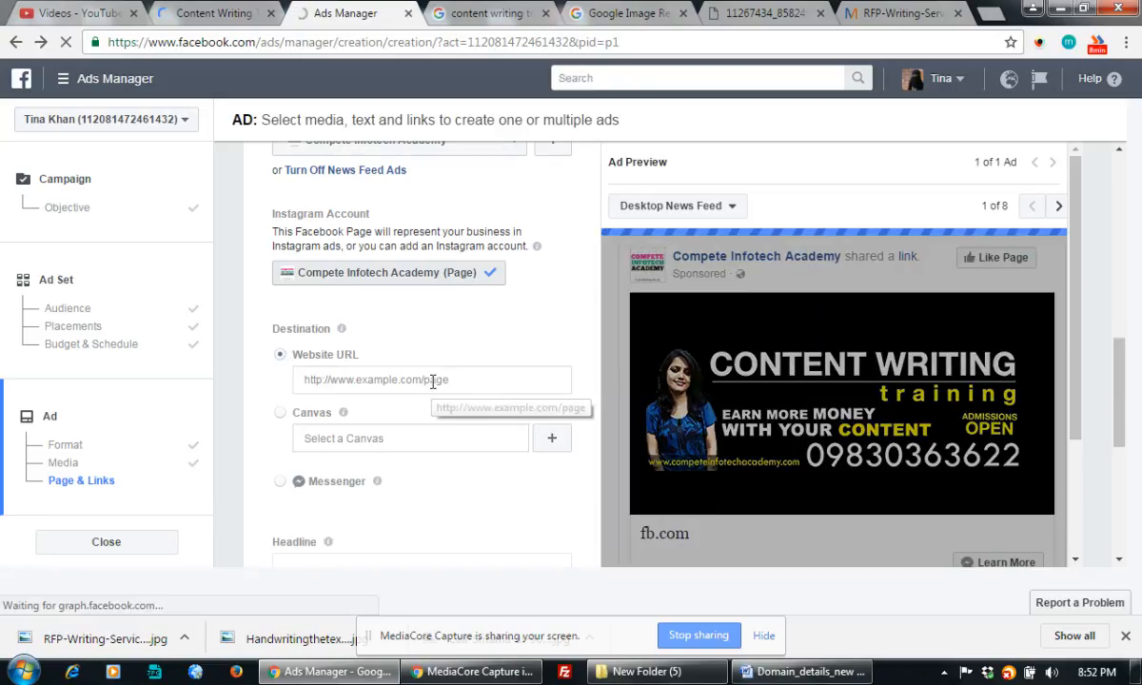
left_click(467, 381)
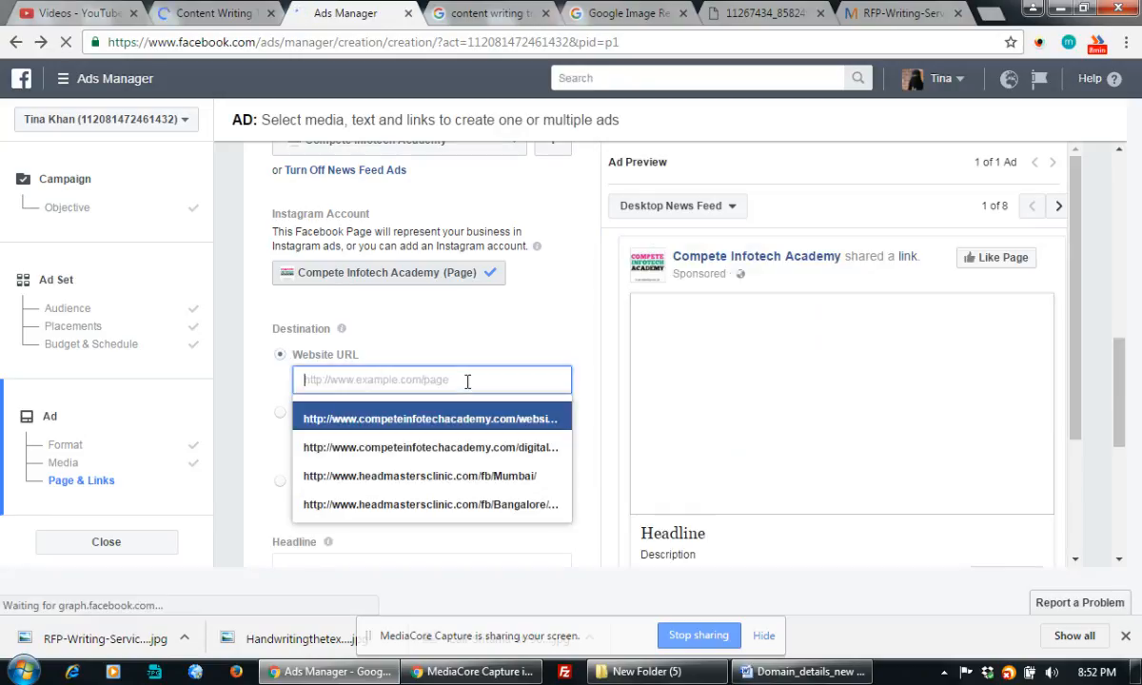
key("ctrl+v")
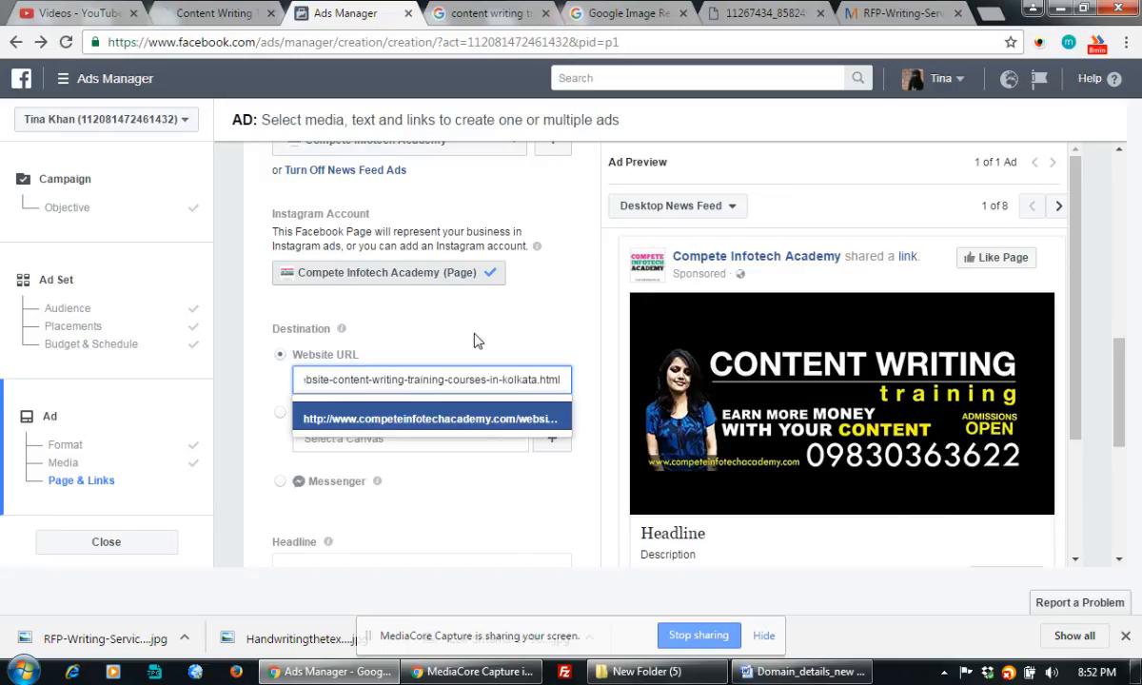
left_click(476, 341)
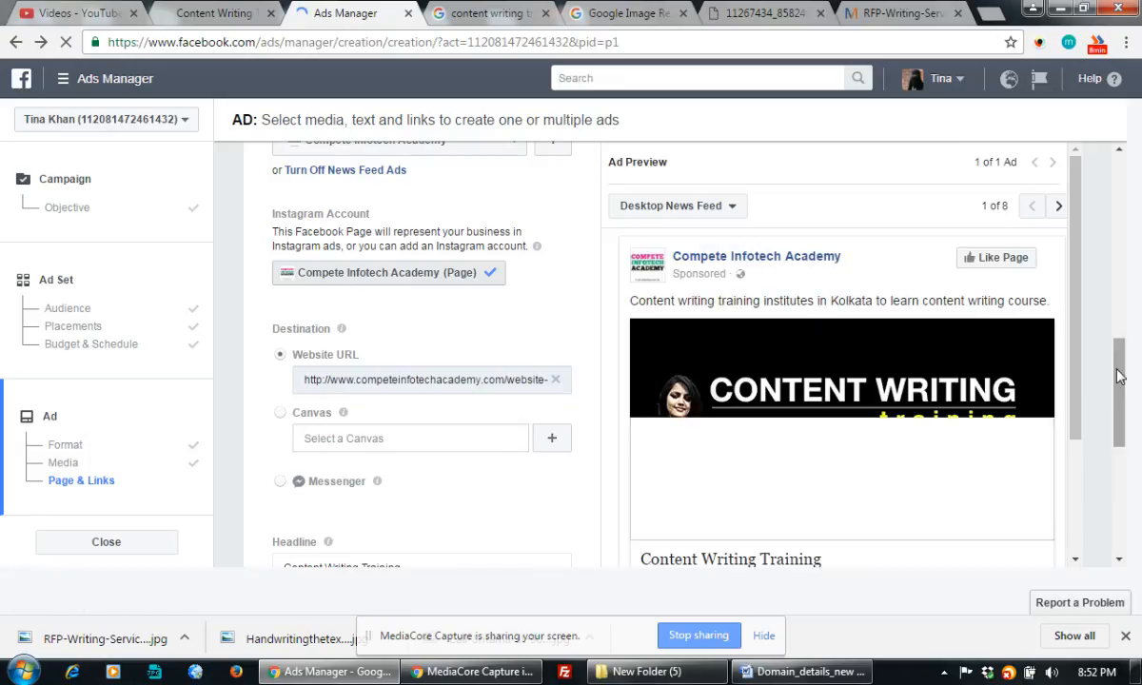
left_click_drag(1119, 376, 1120, 438)
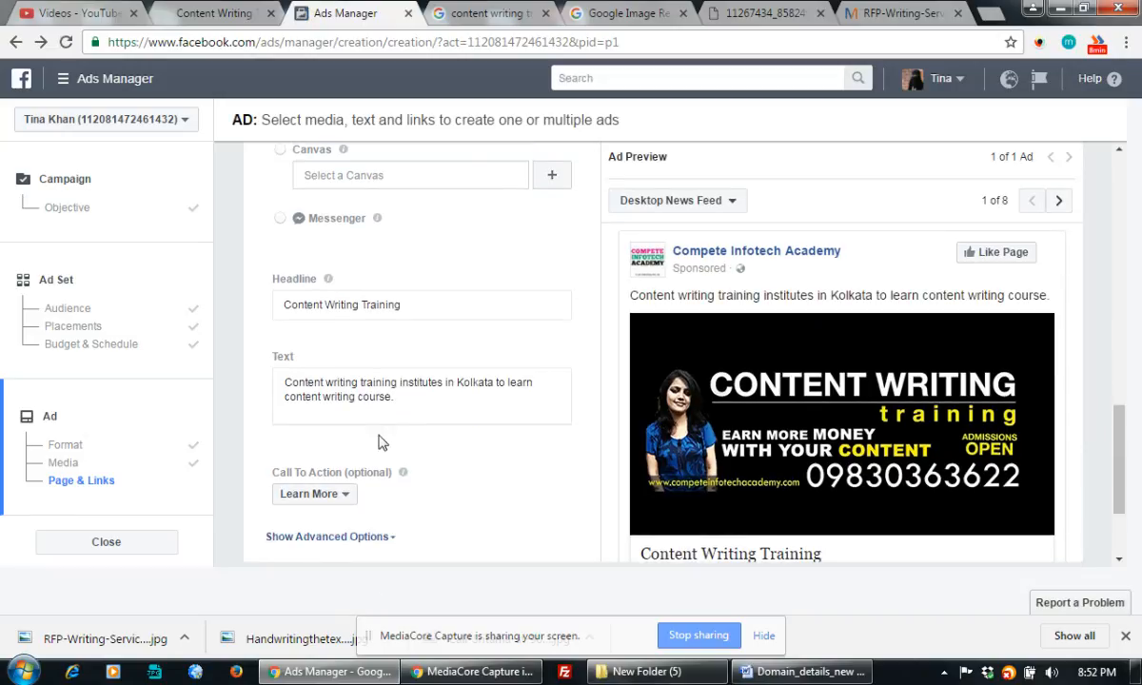
left_click(410, 309)
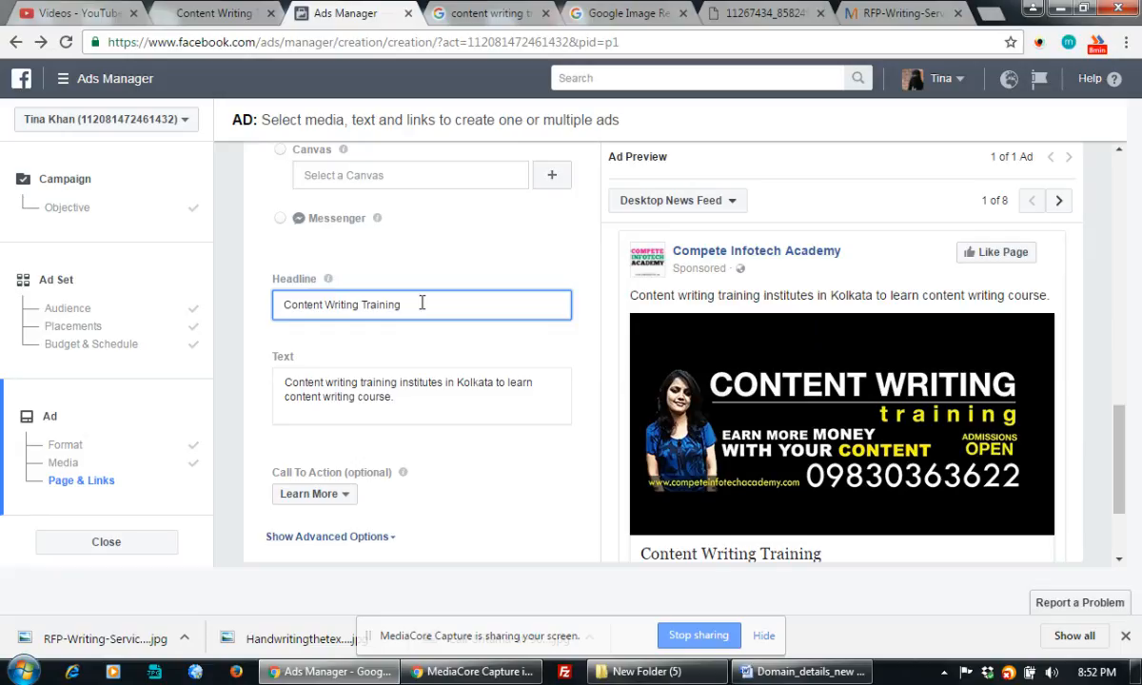
Load the google.co.uk home page in place of the current search.
left_click(483, 14)
scroll(459, 86, "up", 2)
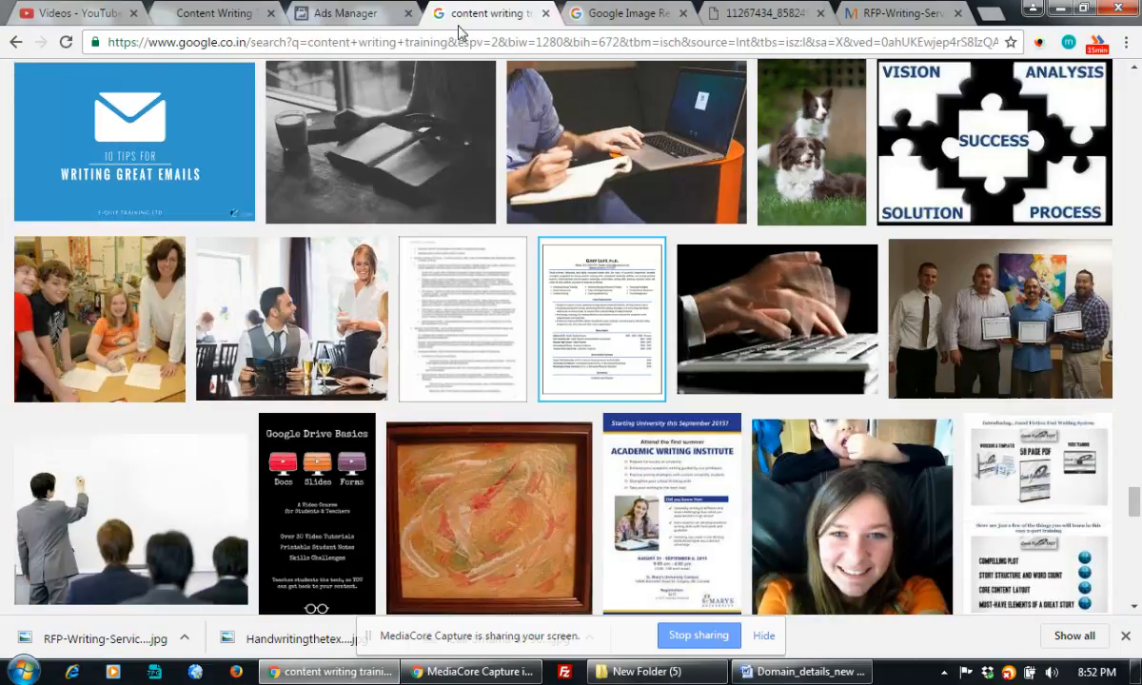
double_click(425, 43)
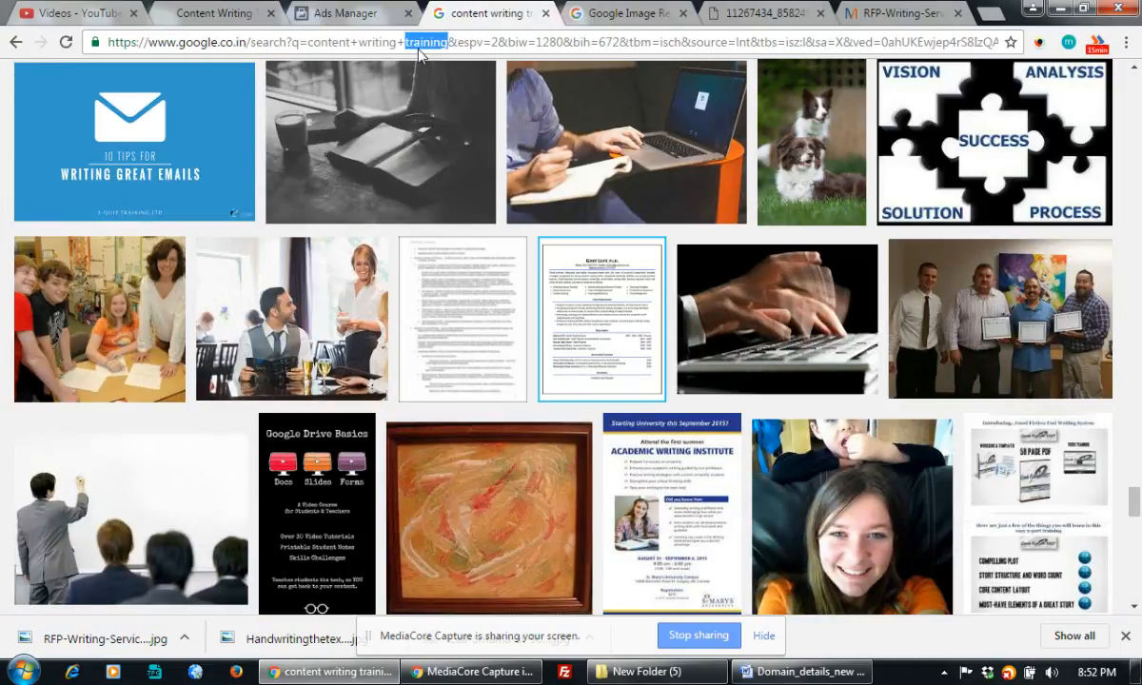
triple_click(417, 45)
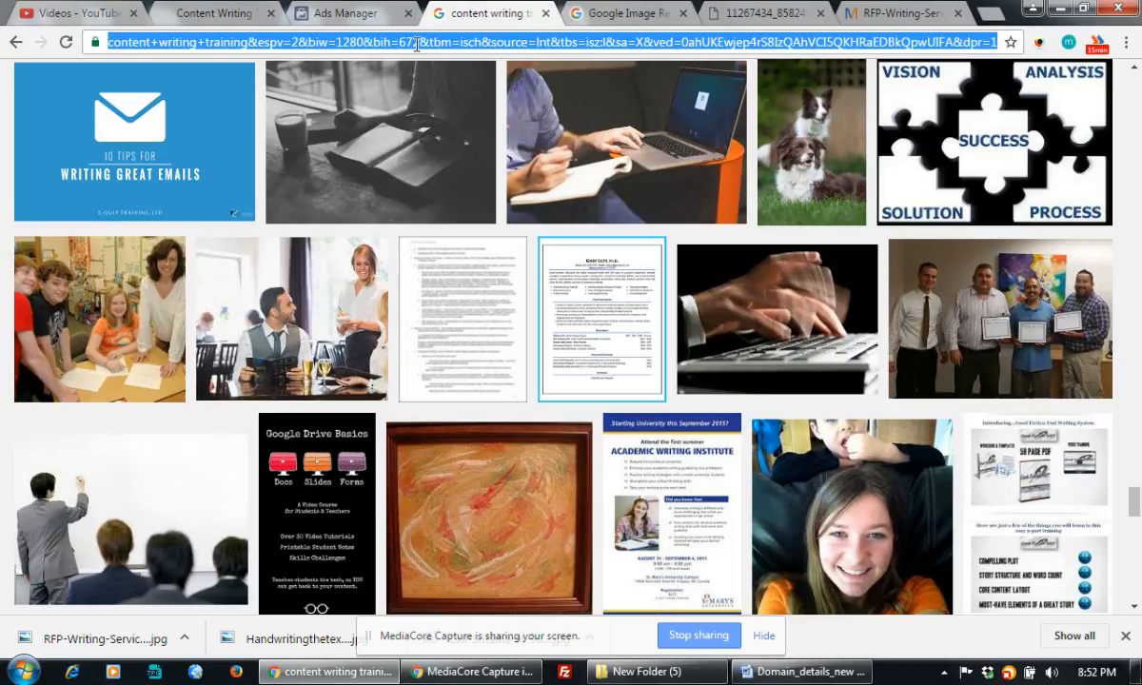
type("google.co.")
key("Return")
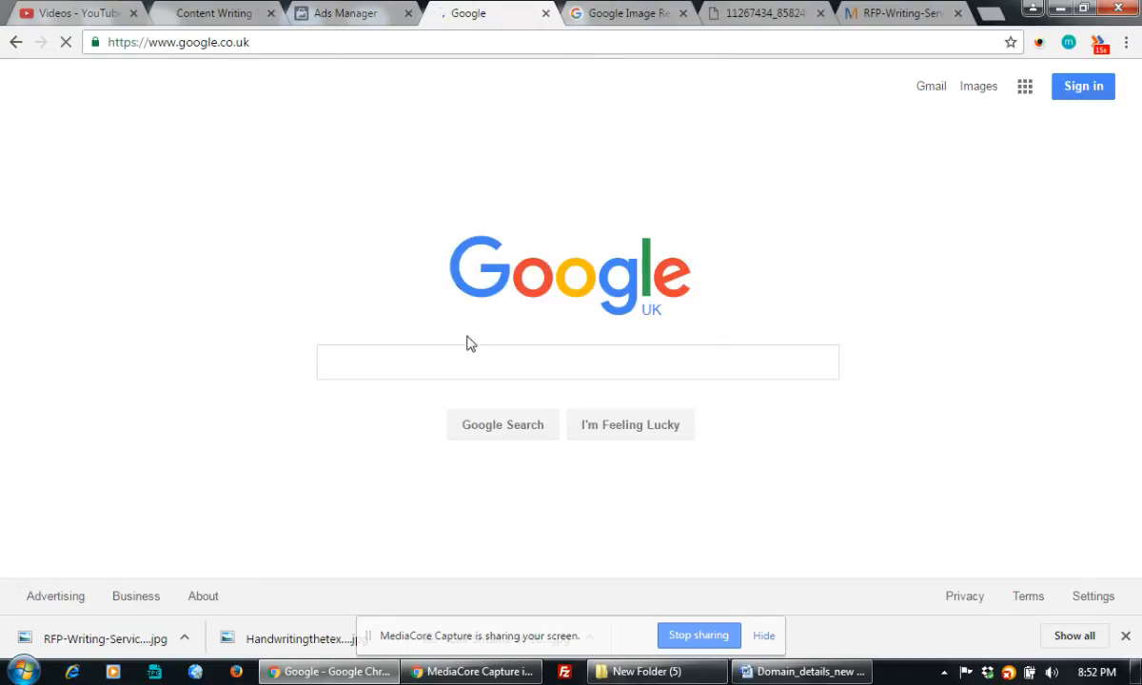
Search Google for 'content writing training' and browse the results.
left_click(357, 369)
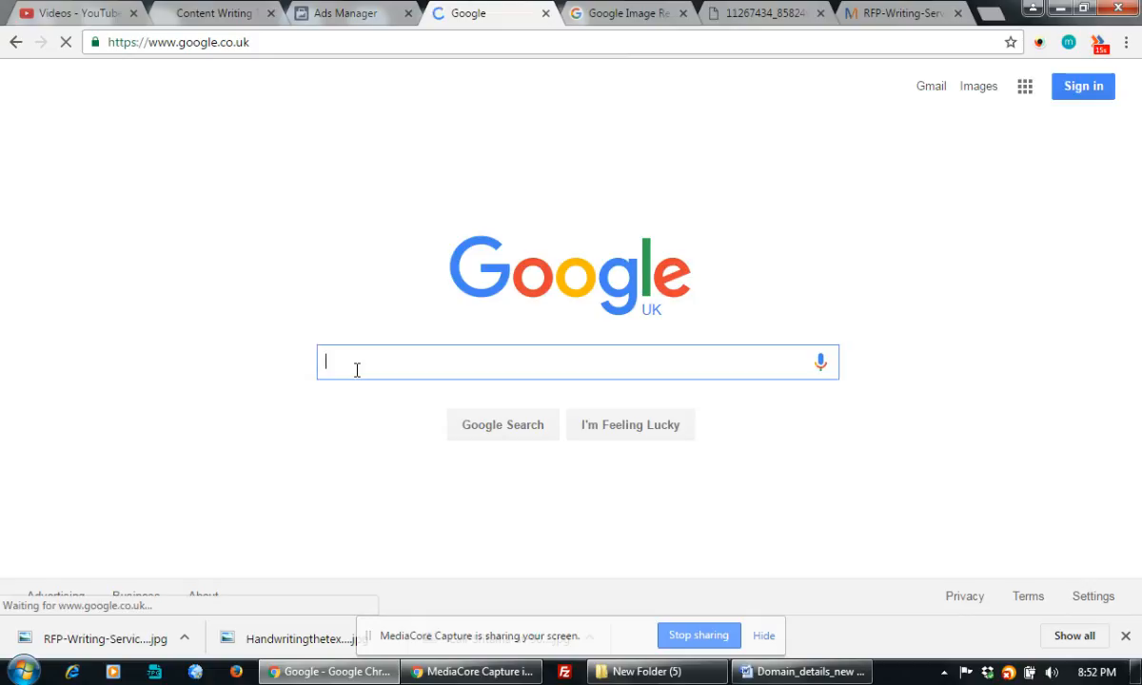
type("conte")
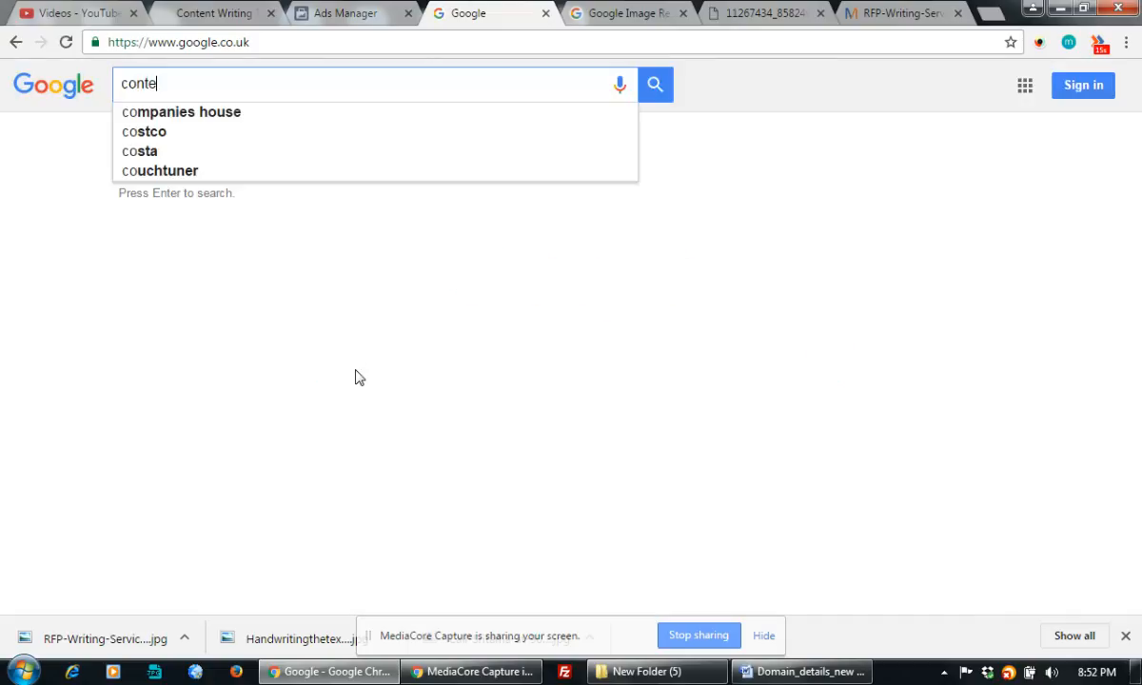
type("nt writing t")
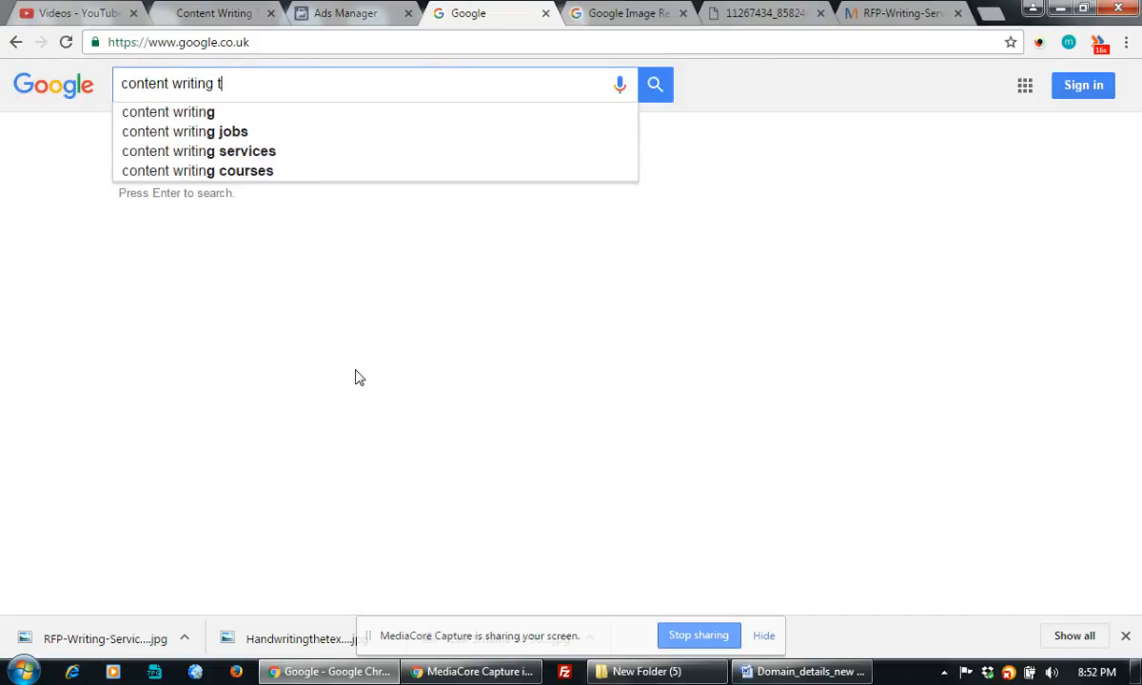
type("raining")
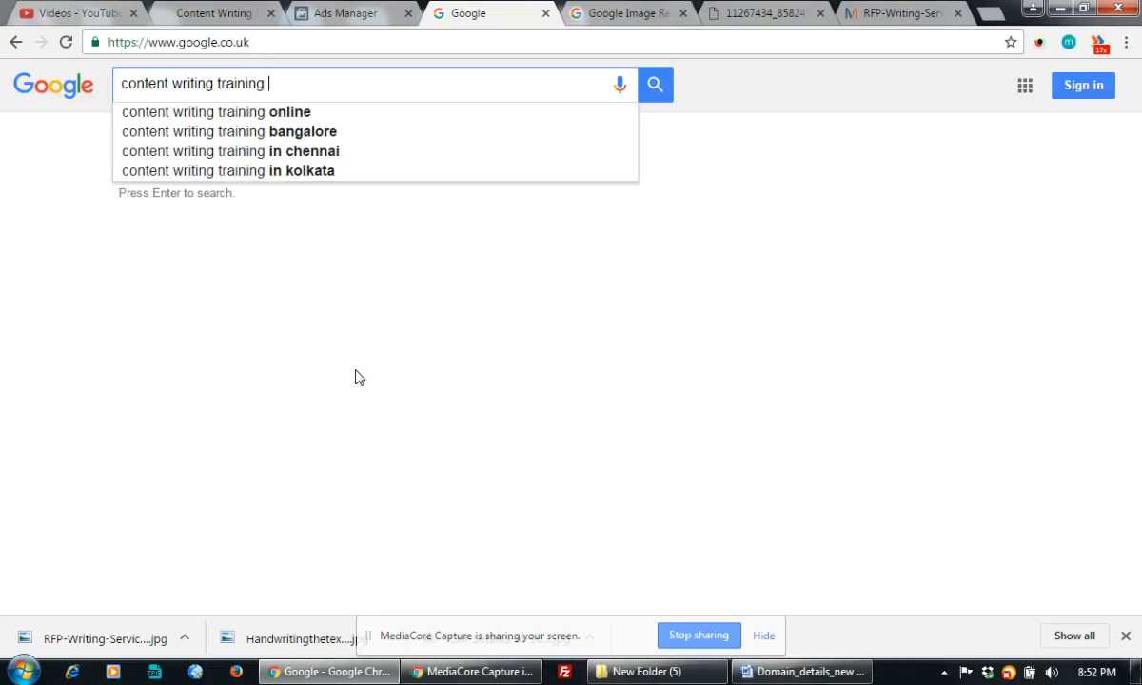
key("Return")
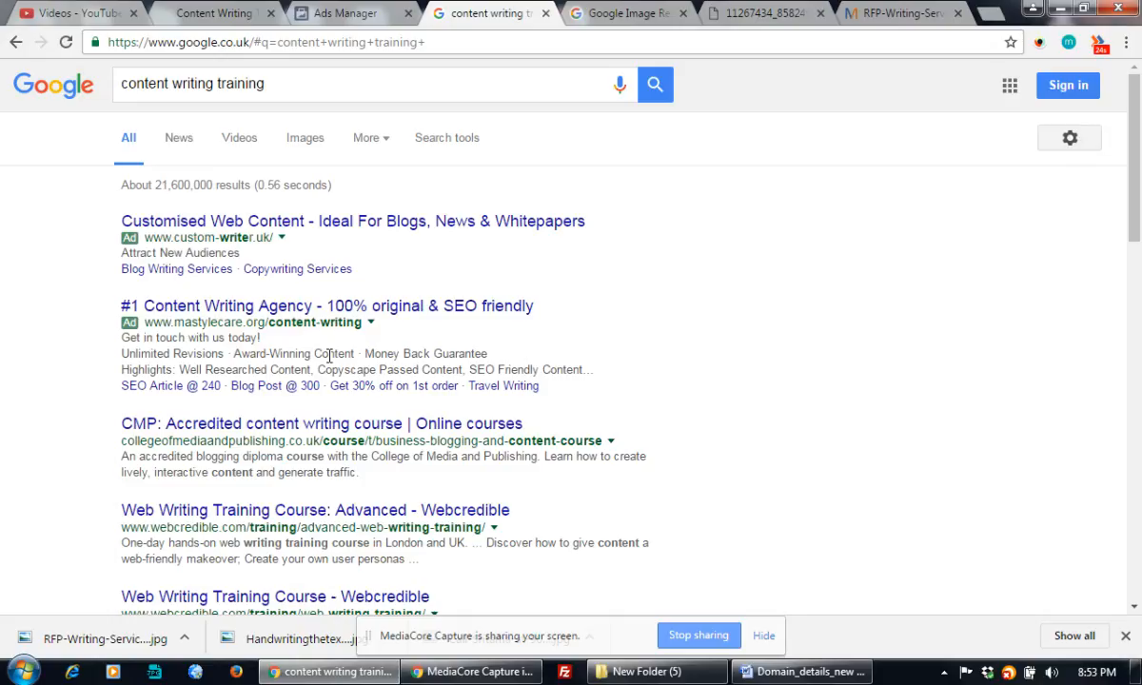
scroll(638, 272, "down", 3)
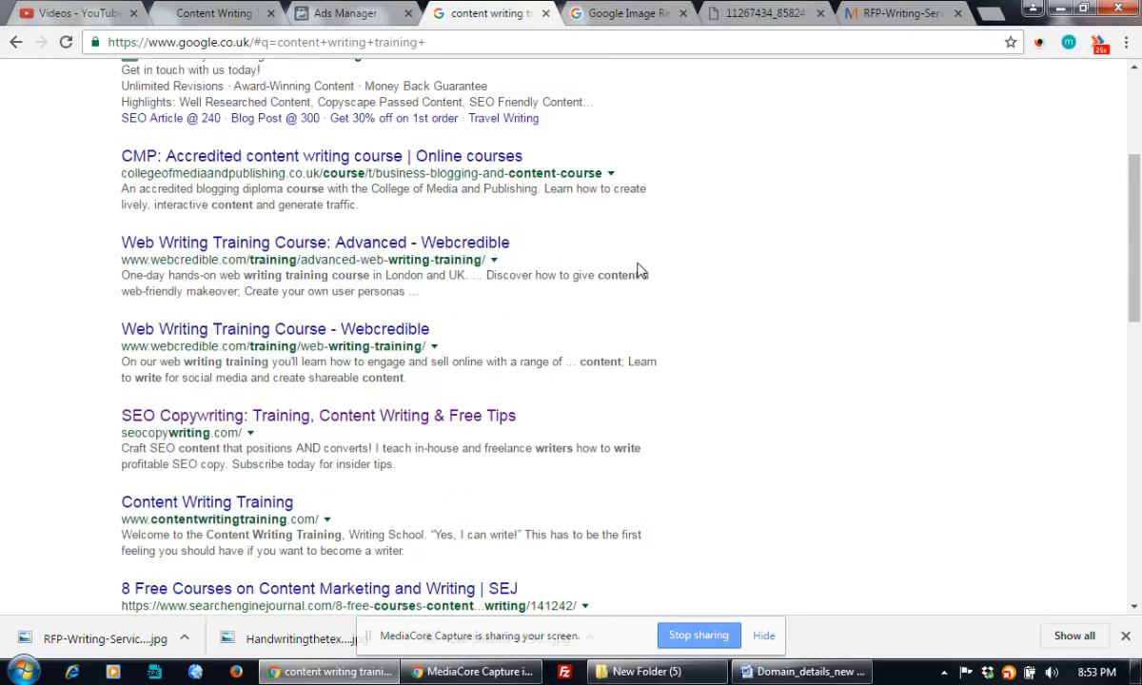
scroll(641, 272, "down", 5)
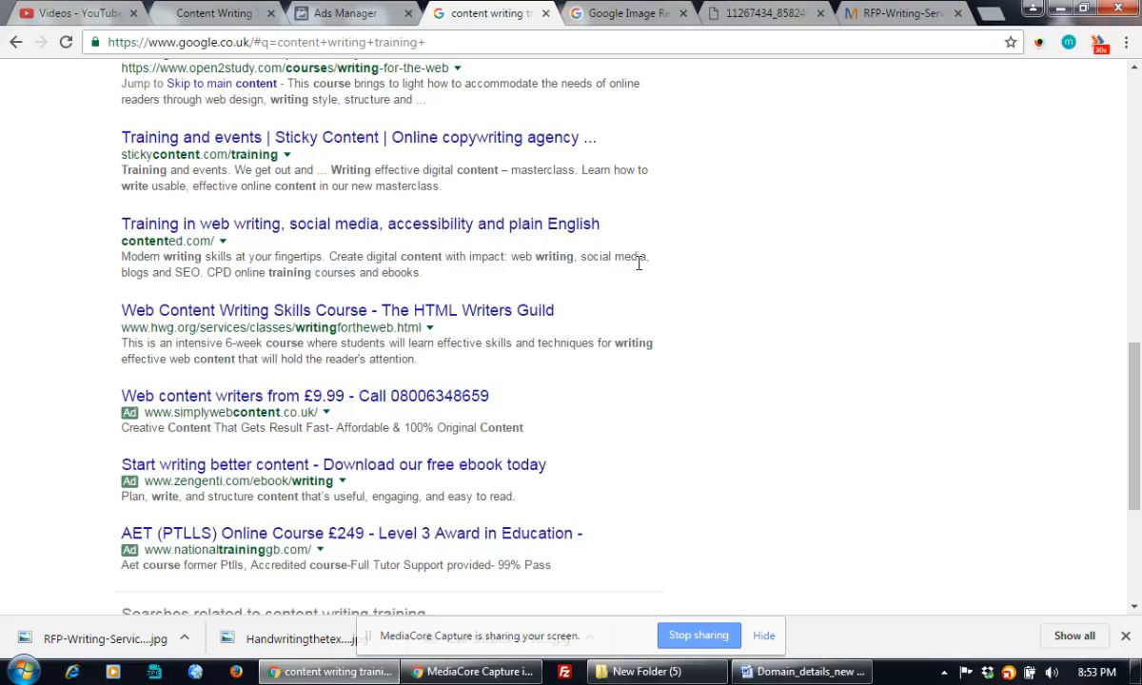
scroll(639, 264, "down", 3)
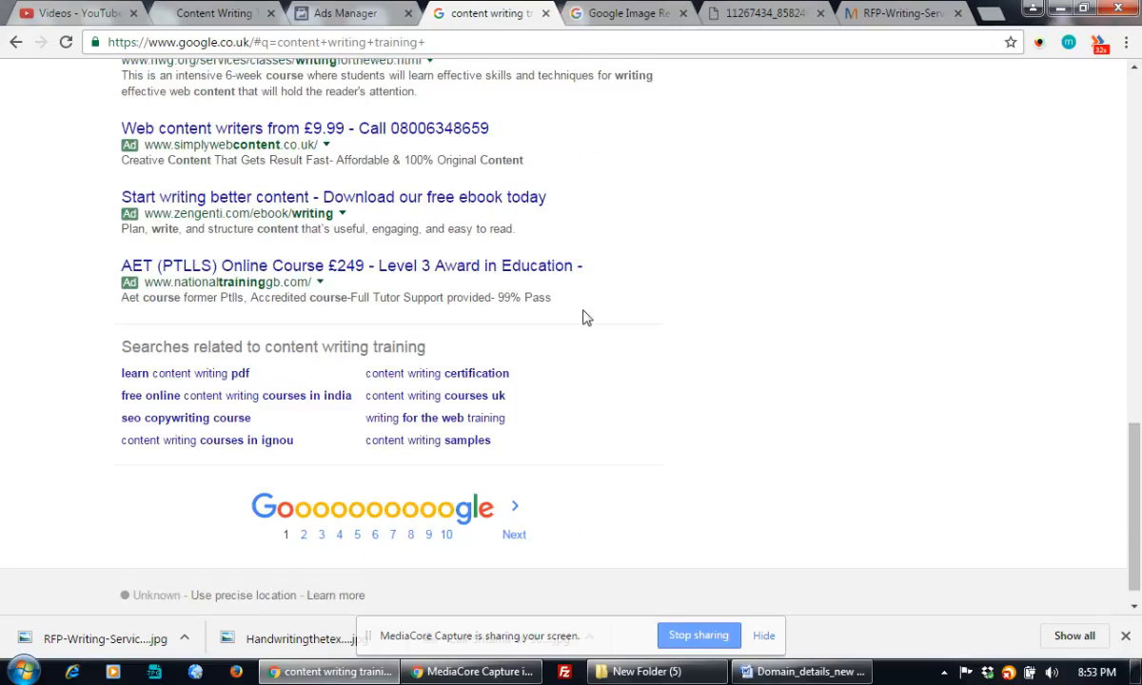
Run the related search 'content writing certification' and look through its results.
left_click(476, 374)
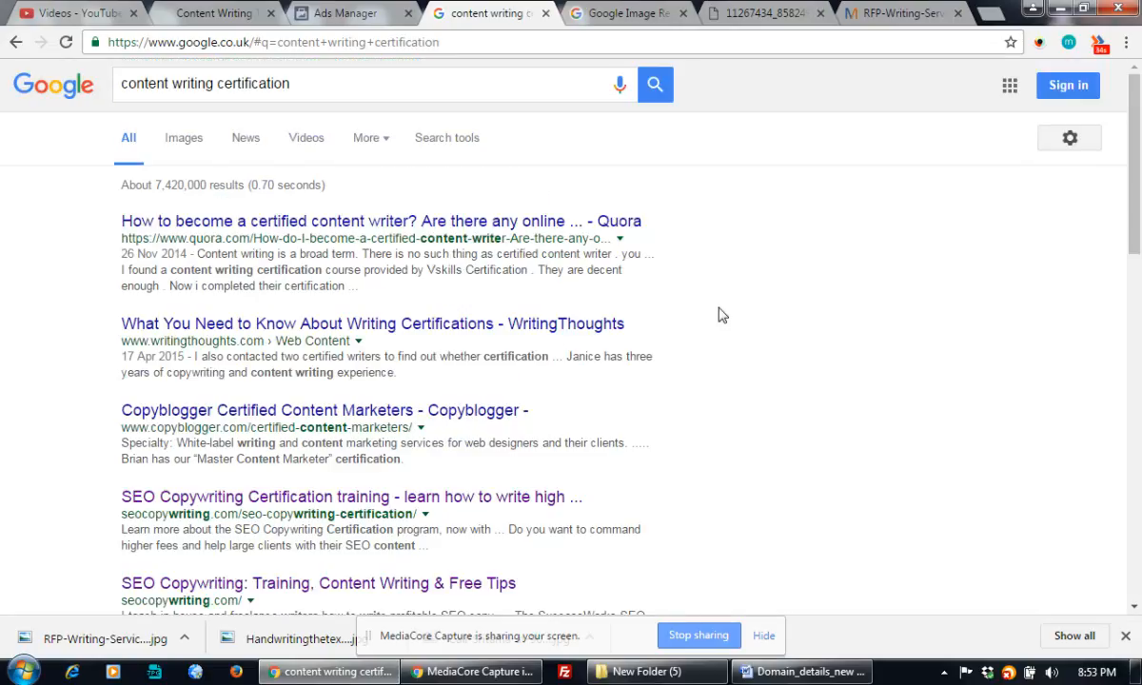
scroll(720, 315, "down", 10)
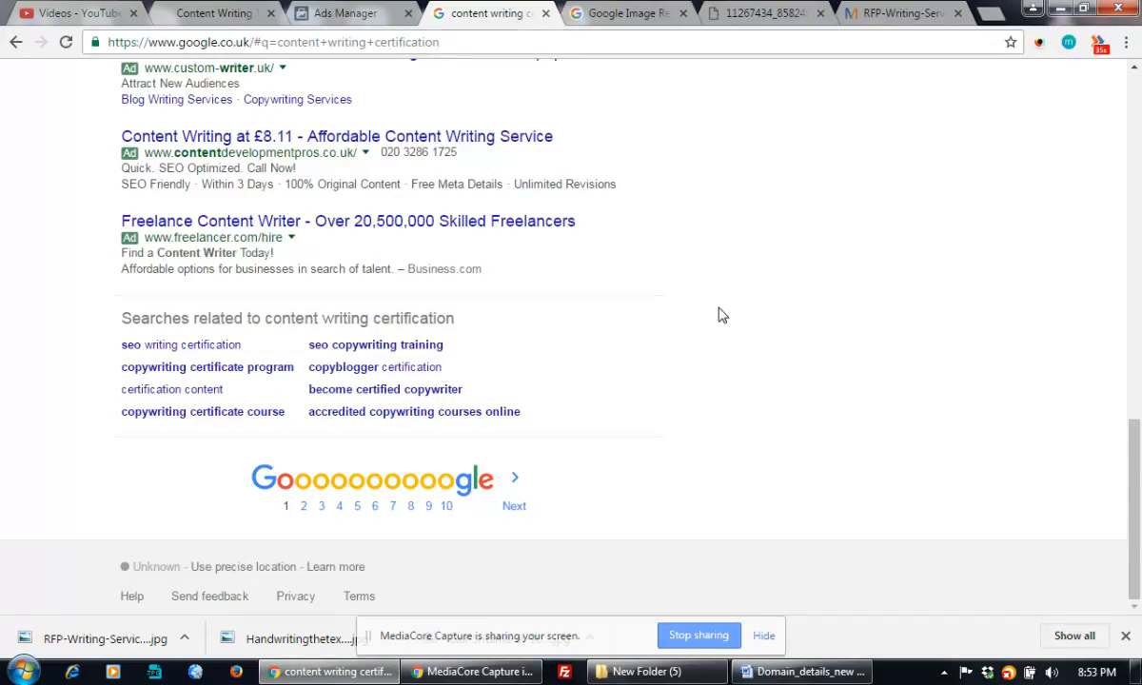
scroll(720, 315, "up", 1)
scroll(720, 315, "up", 2)
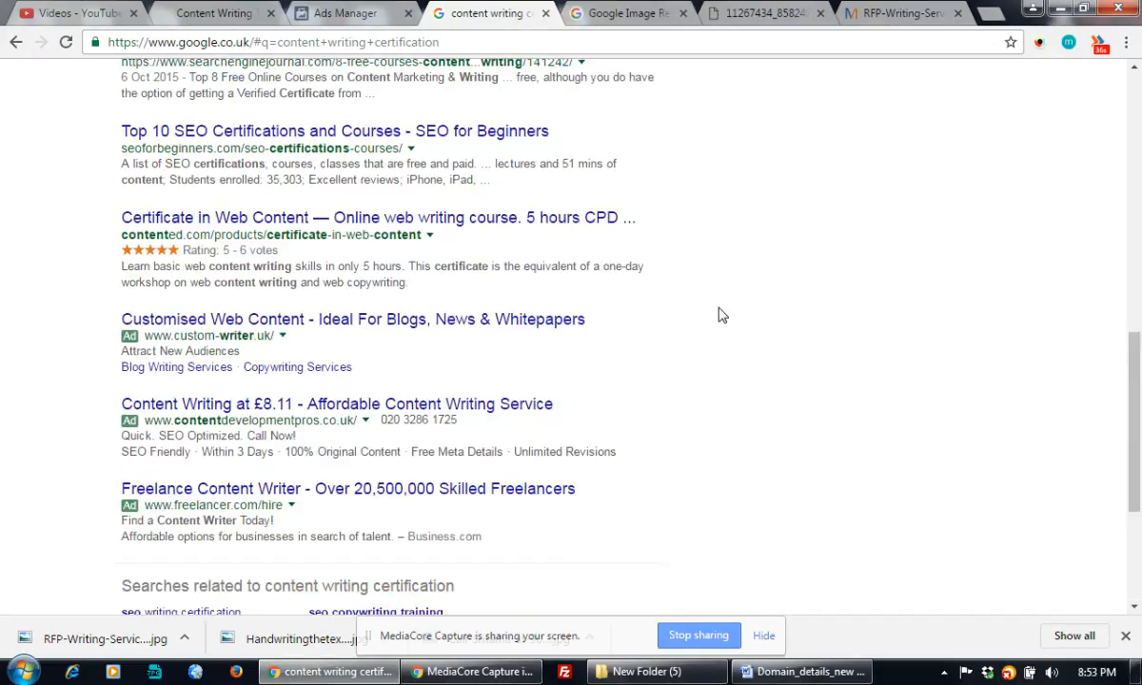
scroll(720, 315, "up", 8)
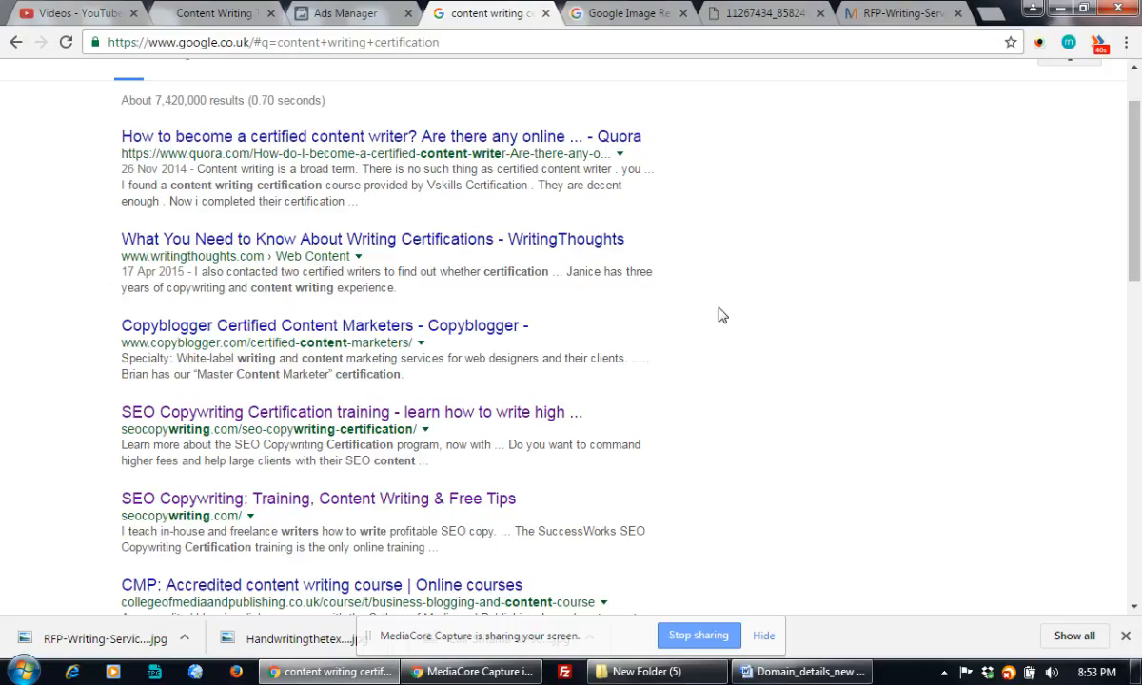
scroll(720, 315, "up", 1)
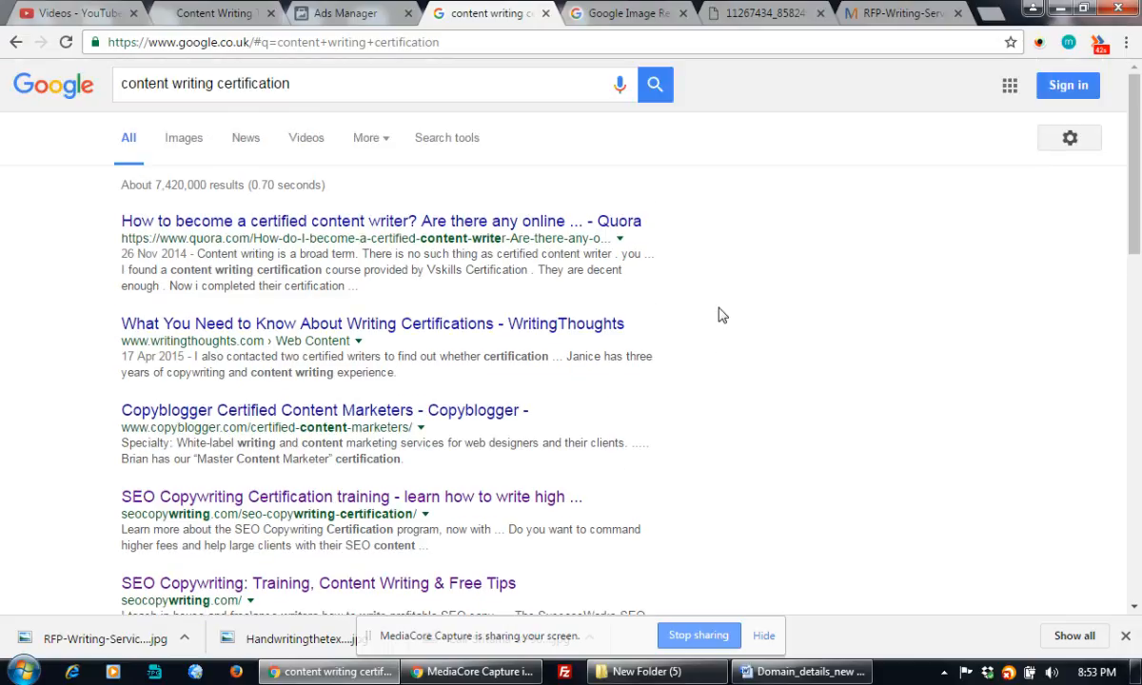
scroll(722, 315, "down", 6)
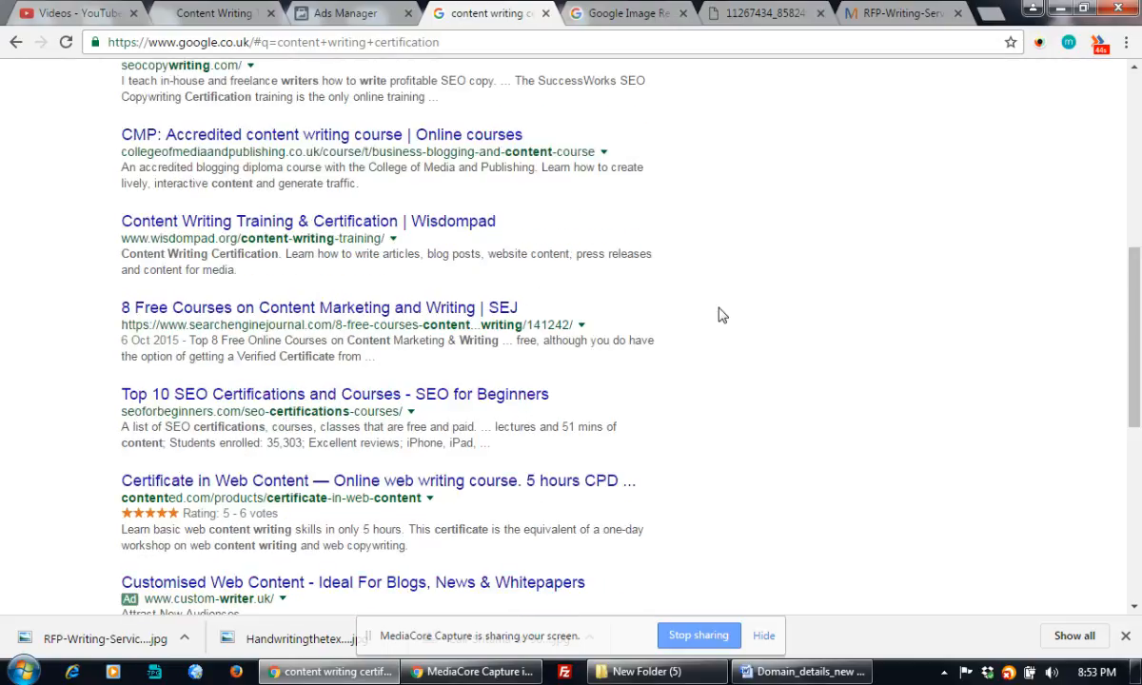
scroll(722, 315, "down", 1)
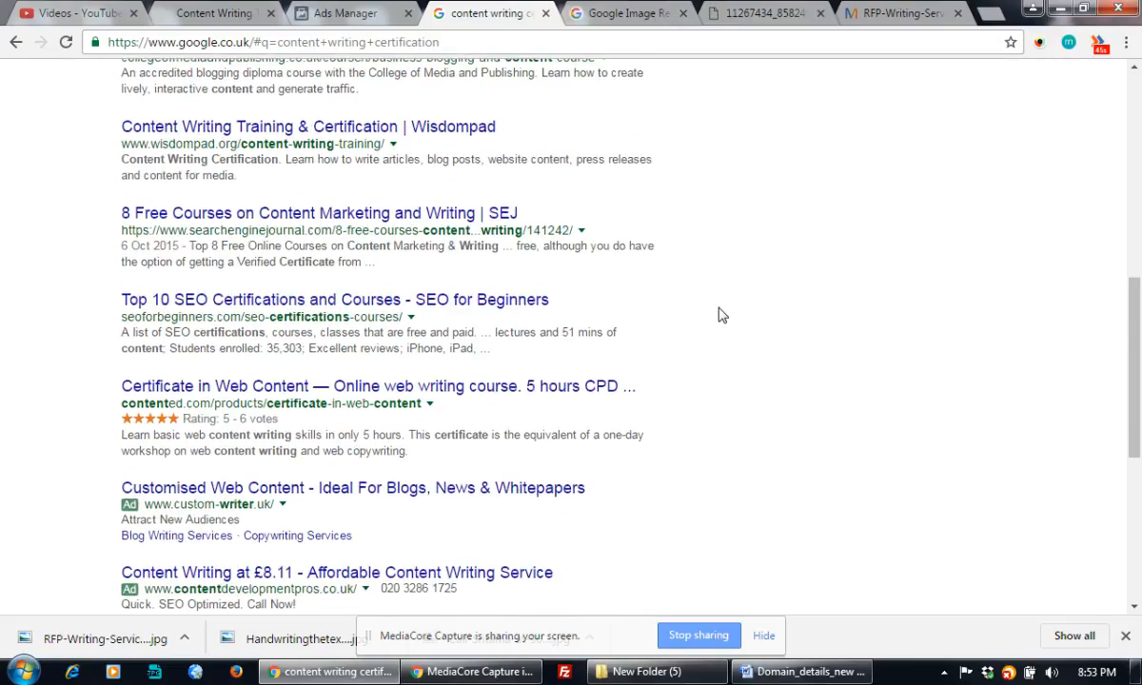
scroll(721, 315, "down", 4)
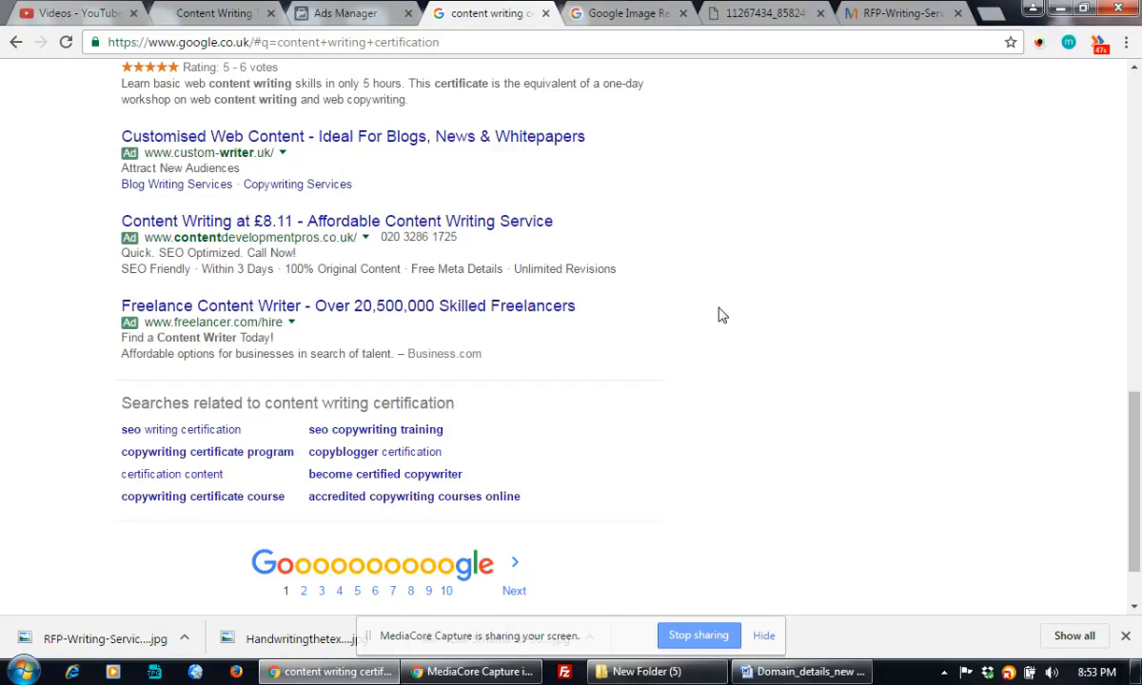
scroll(721, 315, "up", 11)
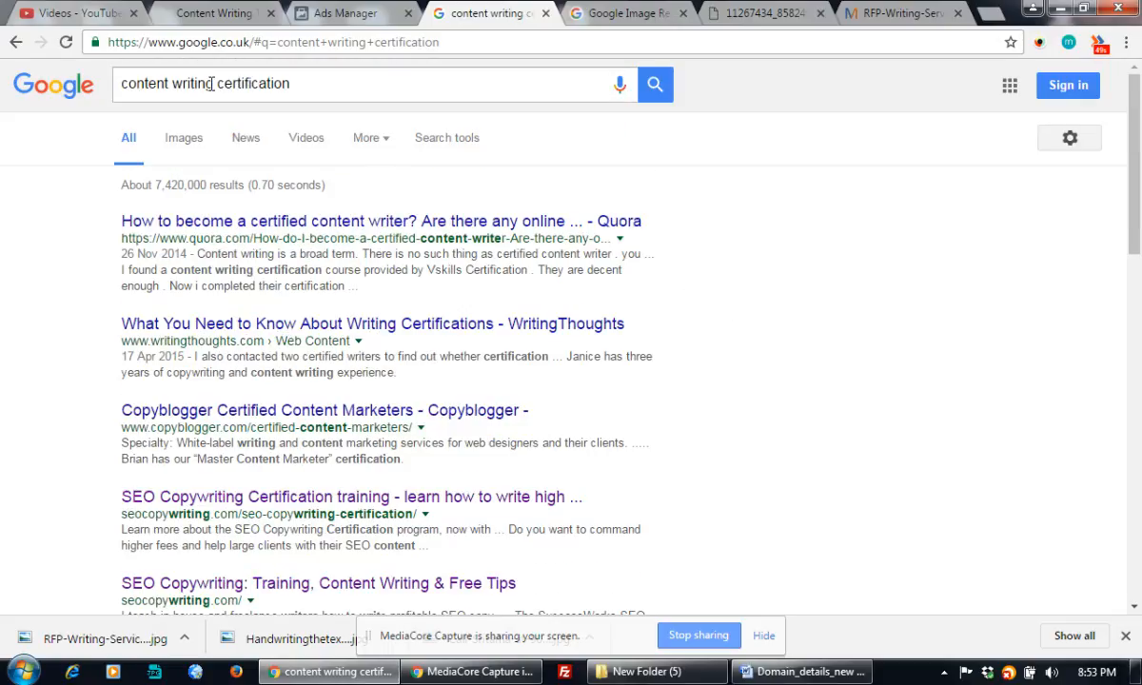
Change the query to 'content writing course' and select the phrase 'Content Writing Skills Course'.
left_click_drag(215, 84, 387, 80)
type("co")
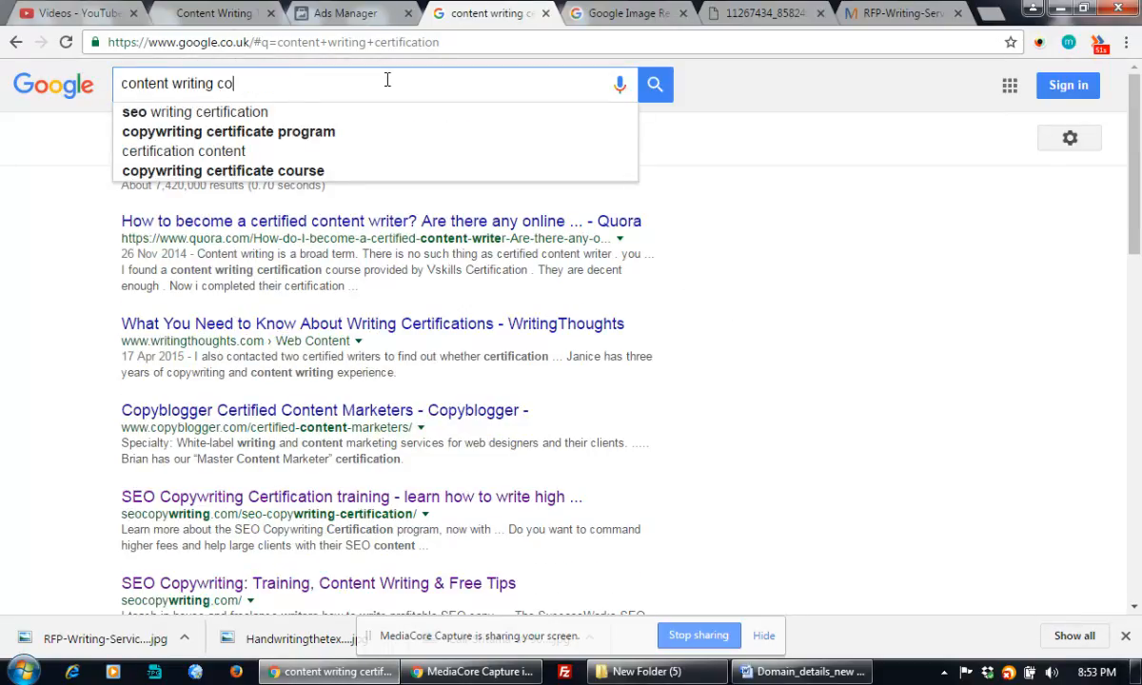
type("urse")
key("Return")
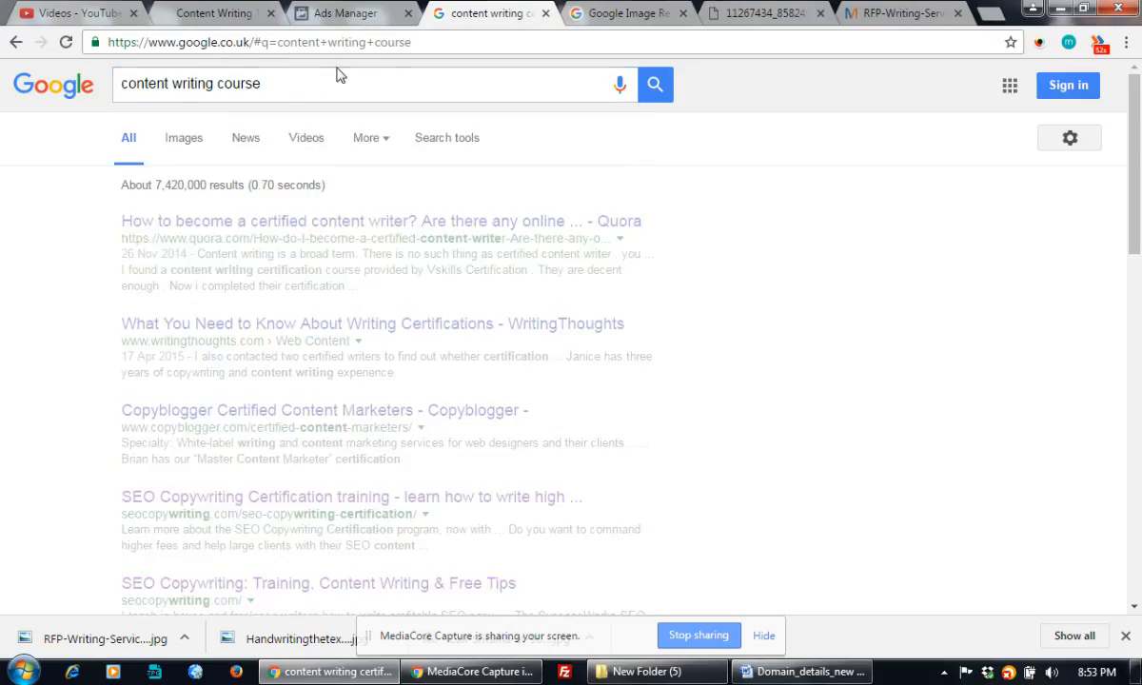
scroll(385, 236, "down", 8)
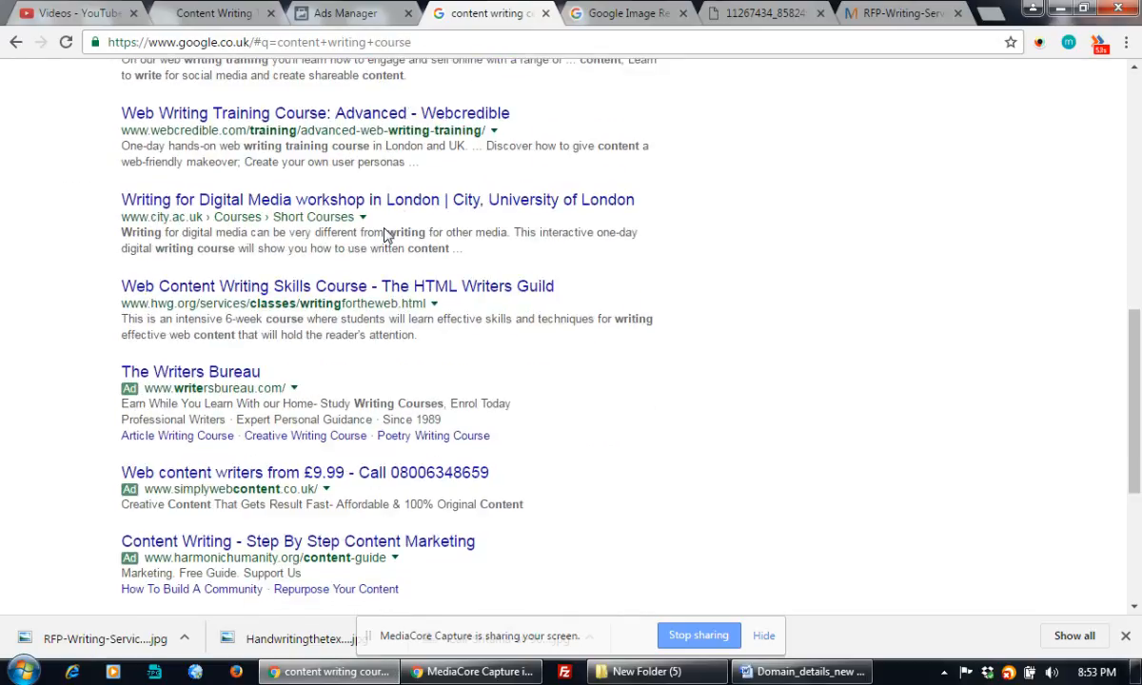
scroll(386, 236, "down", 1)
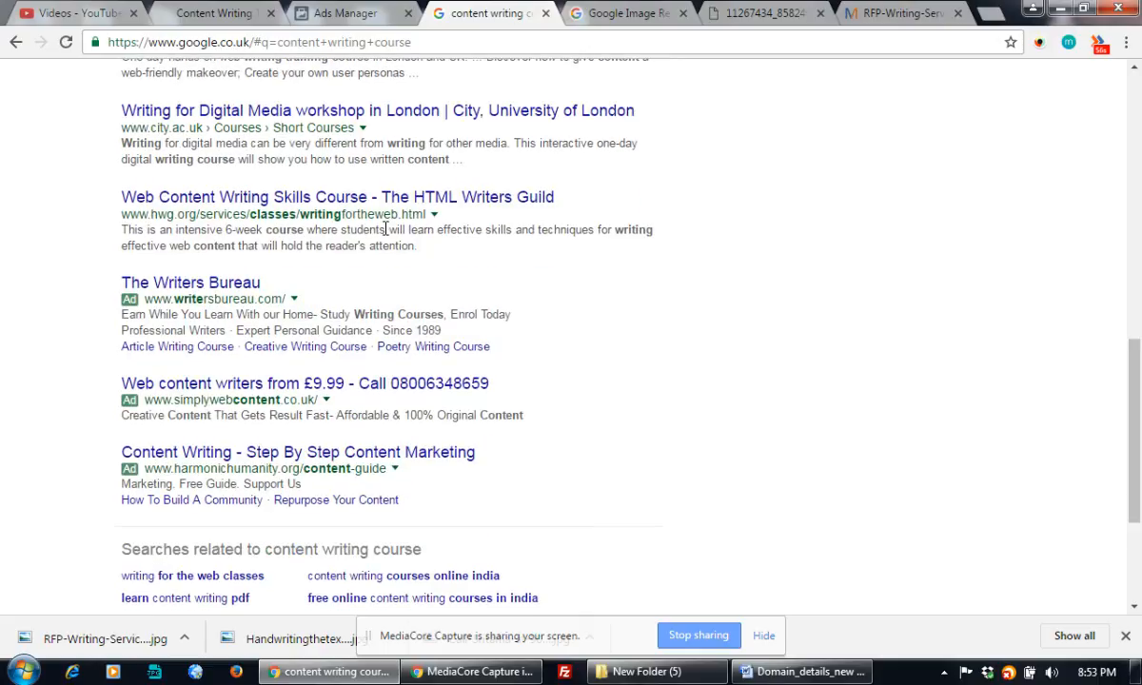
scroll(385, 230, "up", 5)
scroll(386, 231, "down", 2)
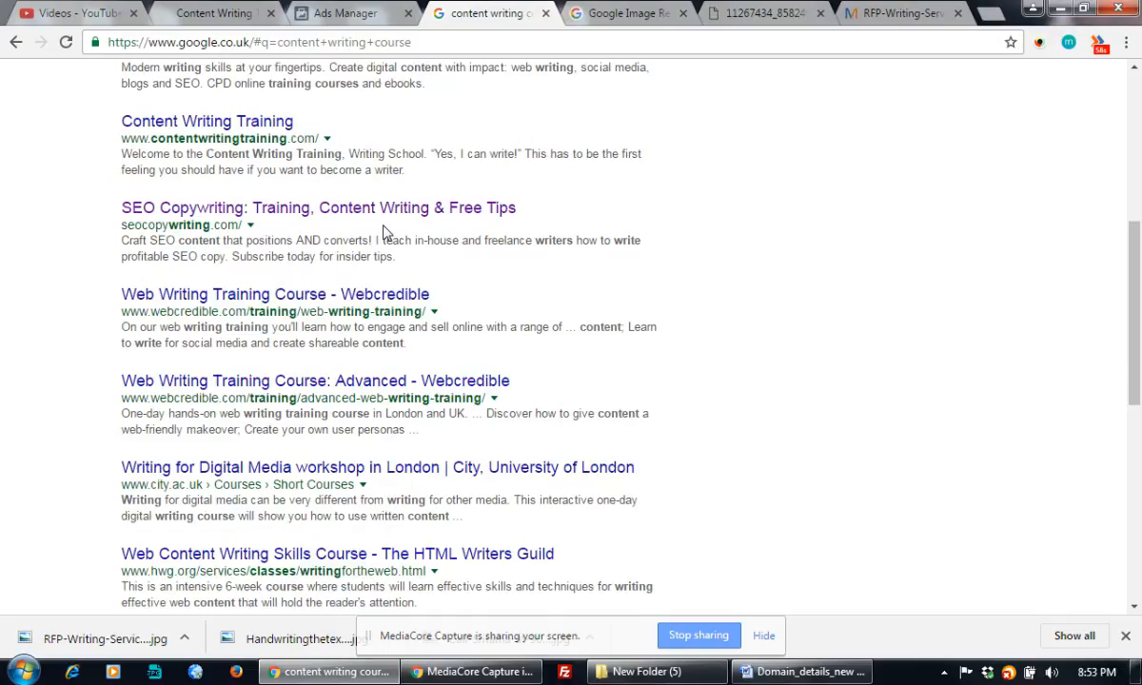
scroll(385, 231, "down", 1)
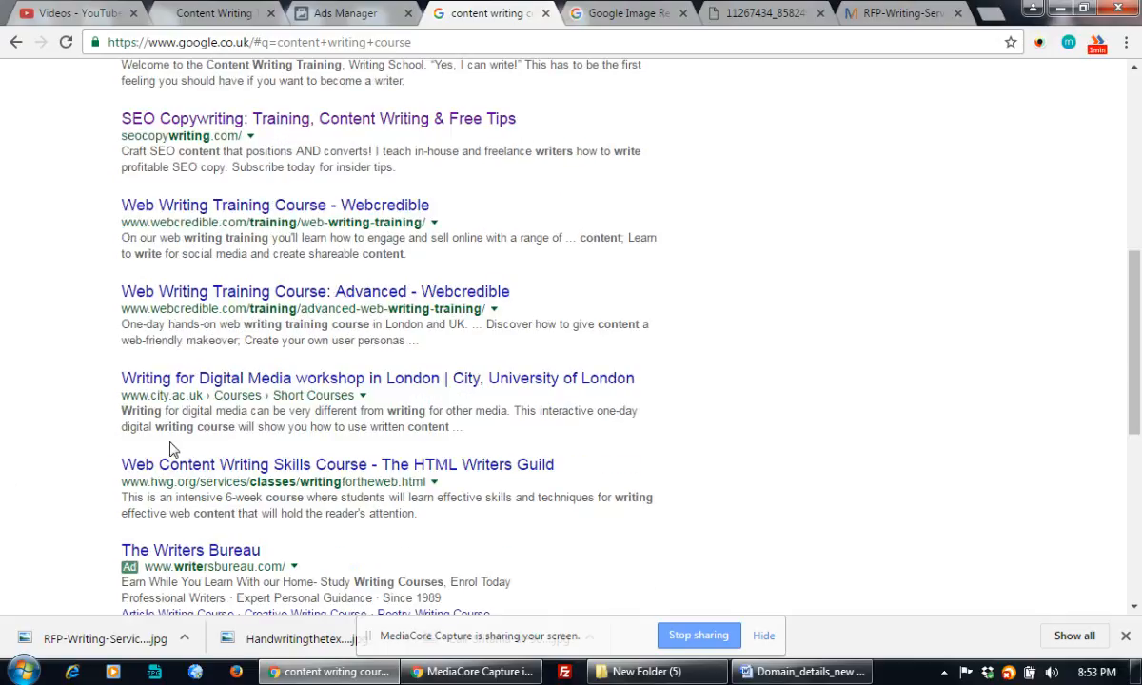
left_click_drag(159, 463, 371, 470)
key("ctrl+c")
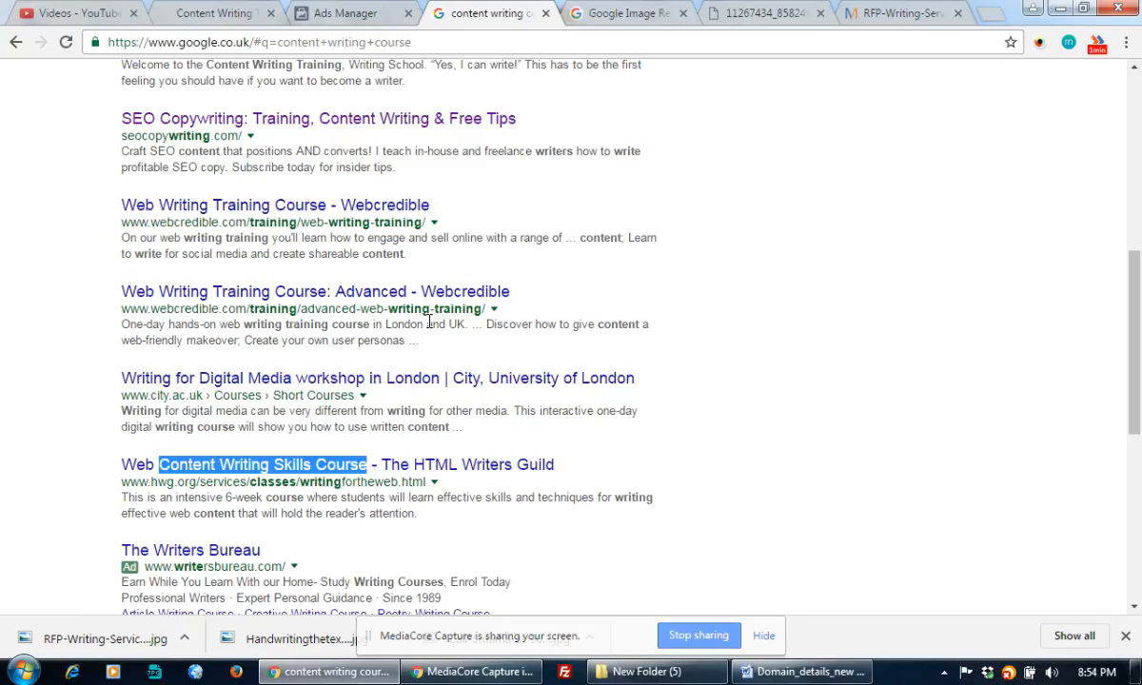
Replace the headline with 'Content Writing Skills Course - Get 50% OFF & FREE Demo Class'.
left_click(360, 13)
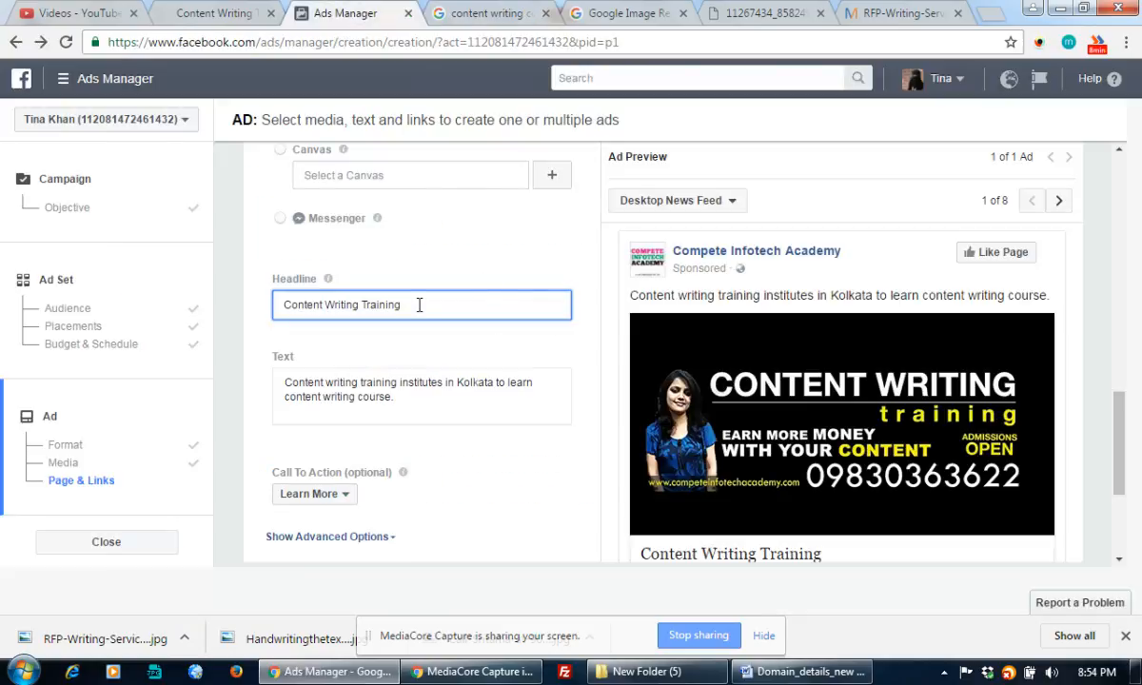
left_click_drag(419, 305, 255, 301)
key("ctrl+v")
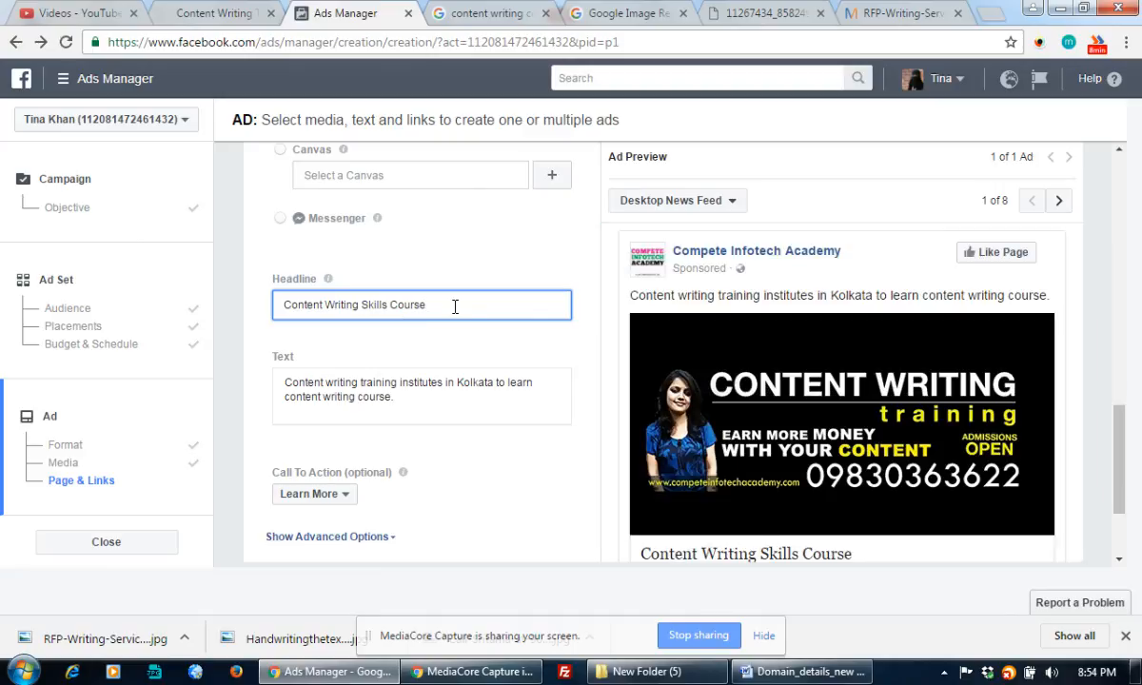
type("- Get 50")
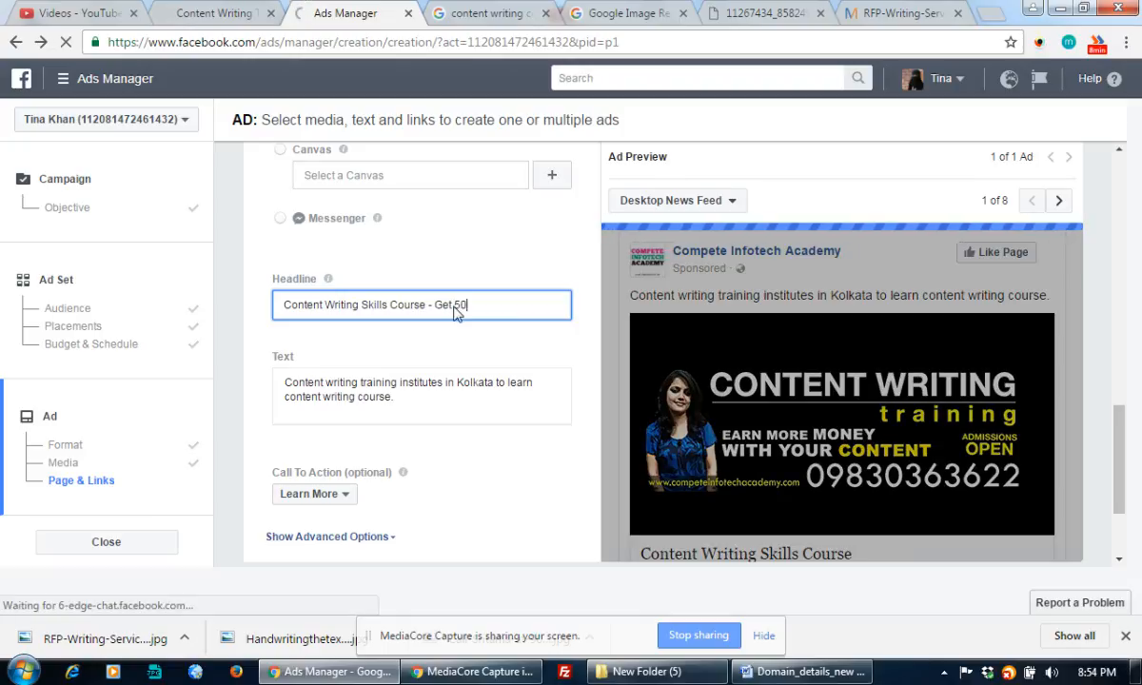
type("% OFF")
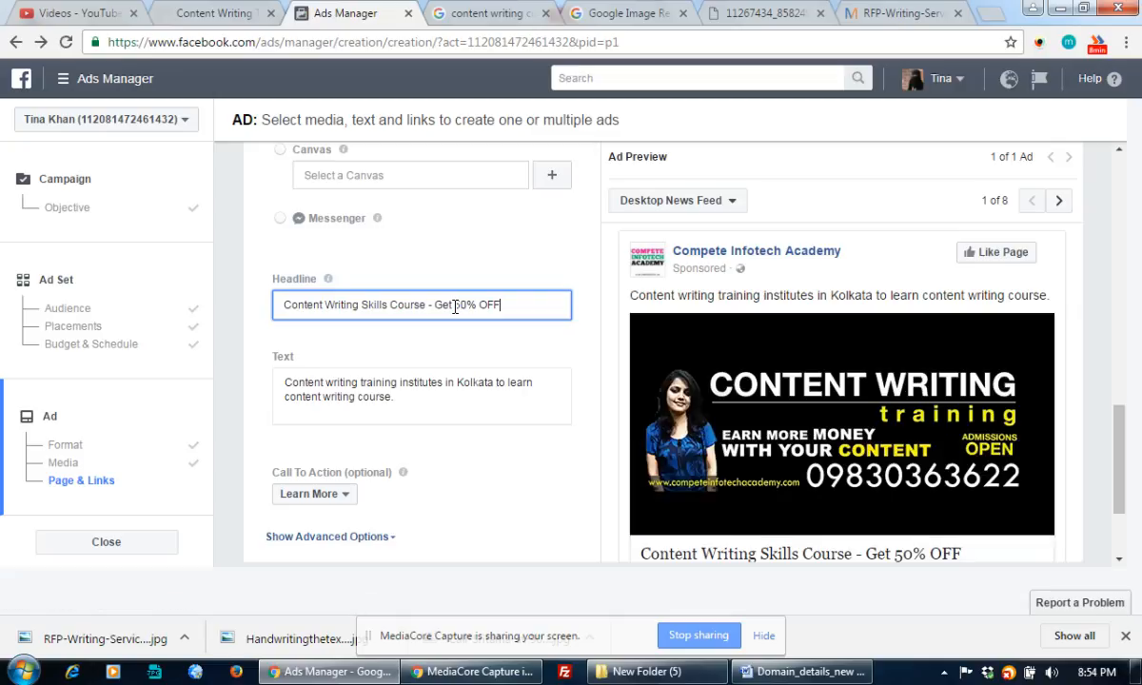
type("& FREE")
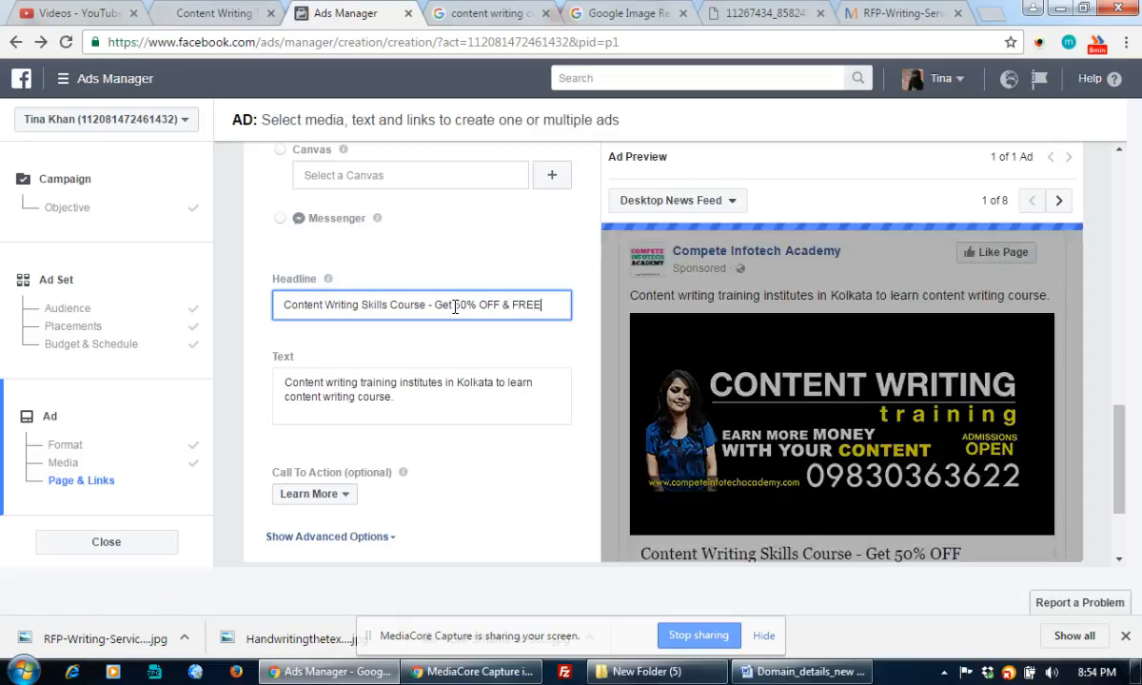
type(" DEmo Class")
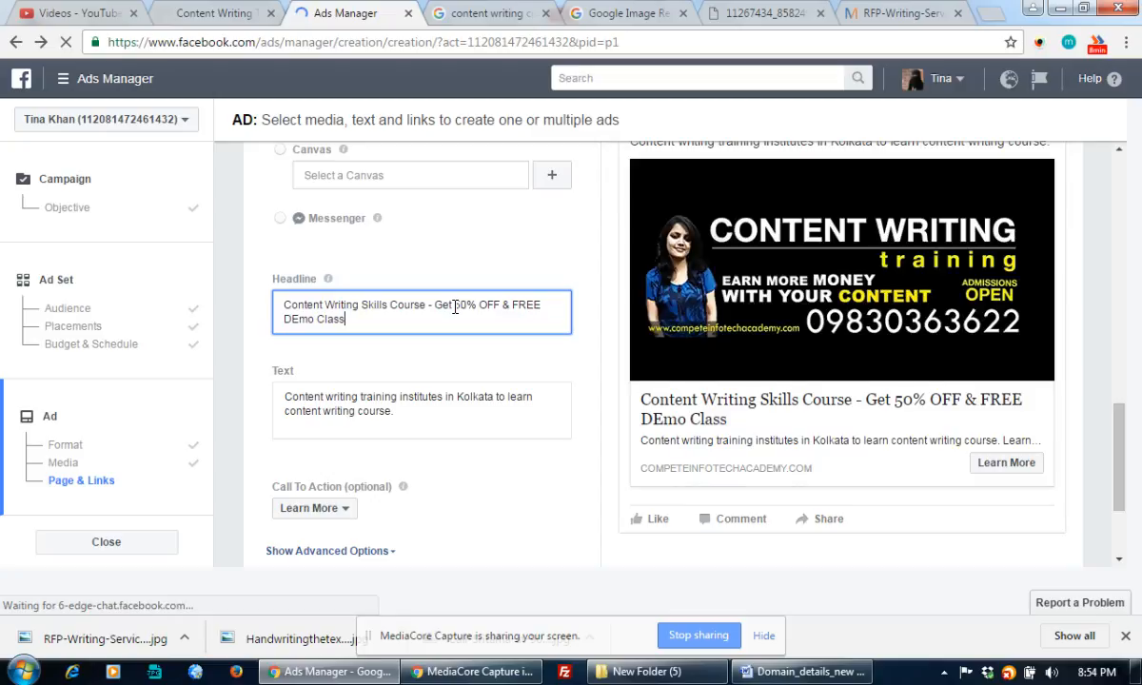
Fix 'DEmo' to 'Demo' and append 'from 15+Years Exp Mentors' to the headline.
left_click_drag(291, 320, 298, 319)
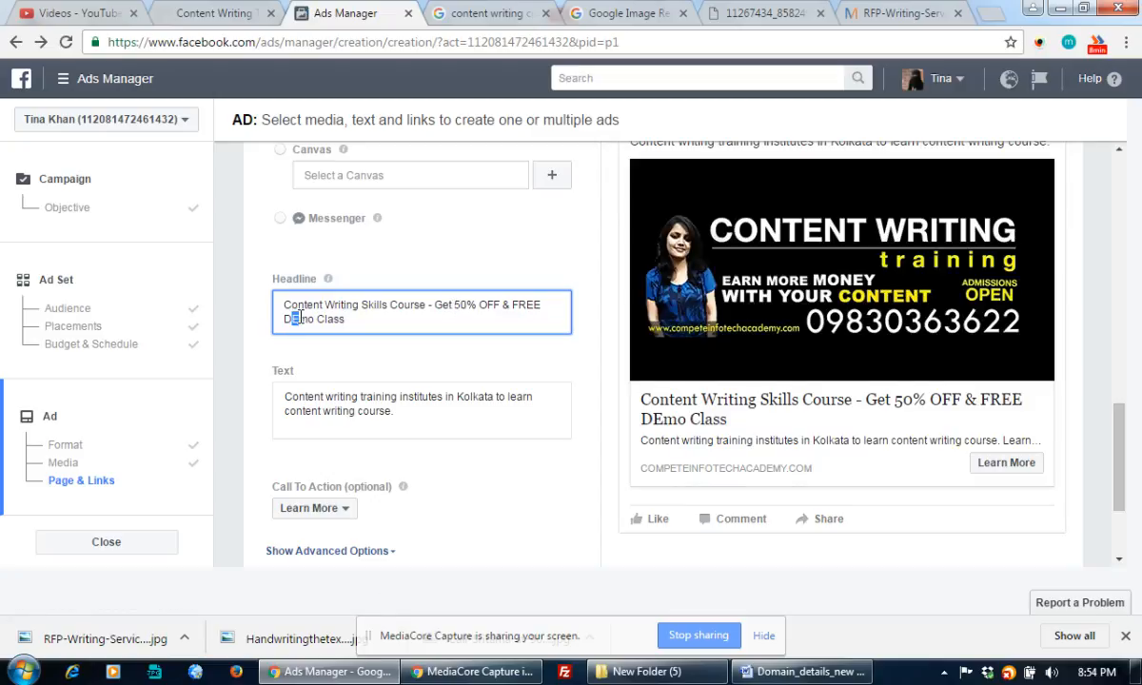
type("e")
left_click(359, 321)
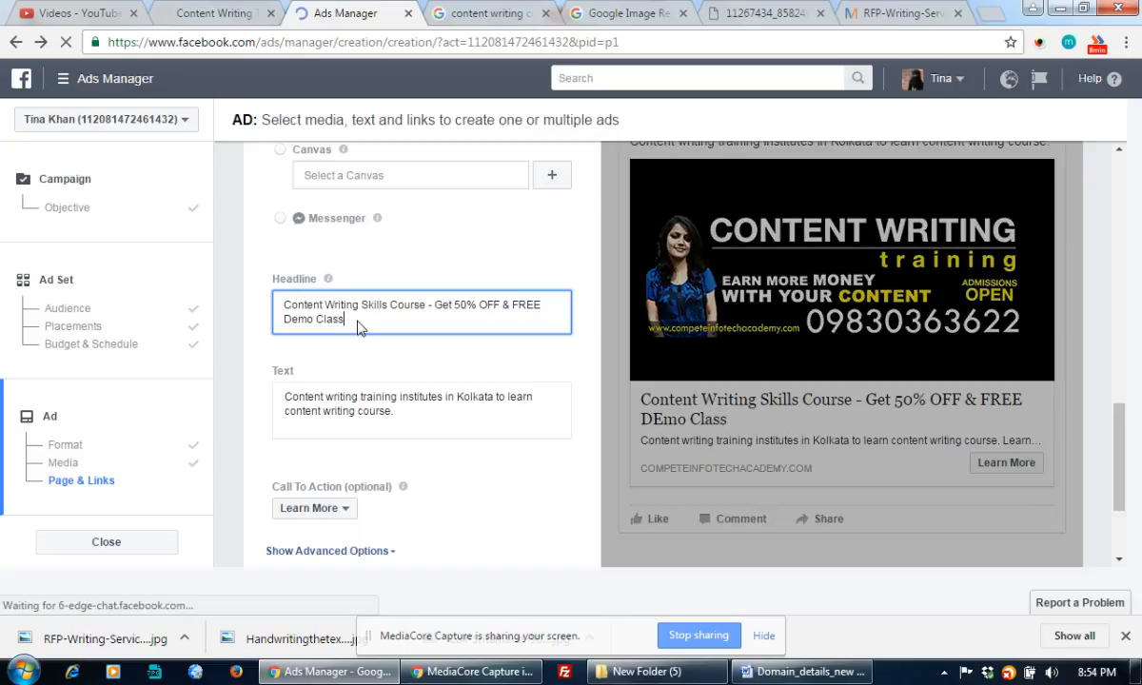
type("from")
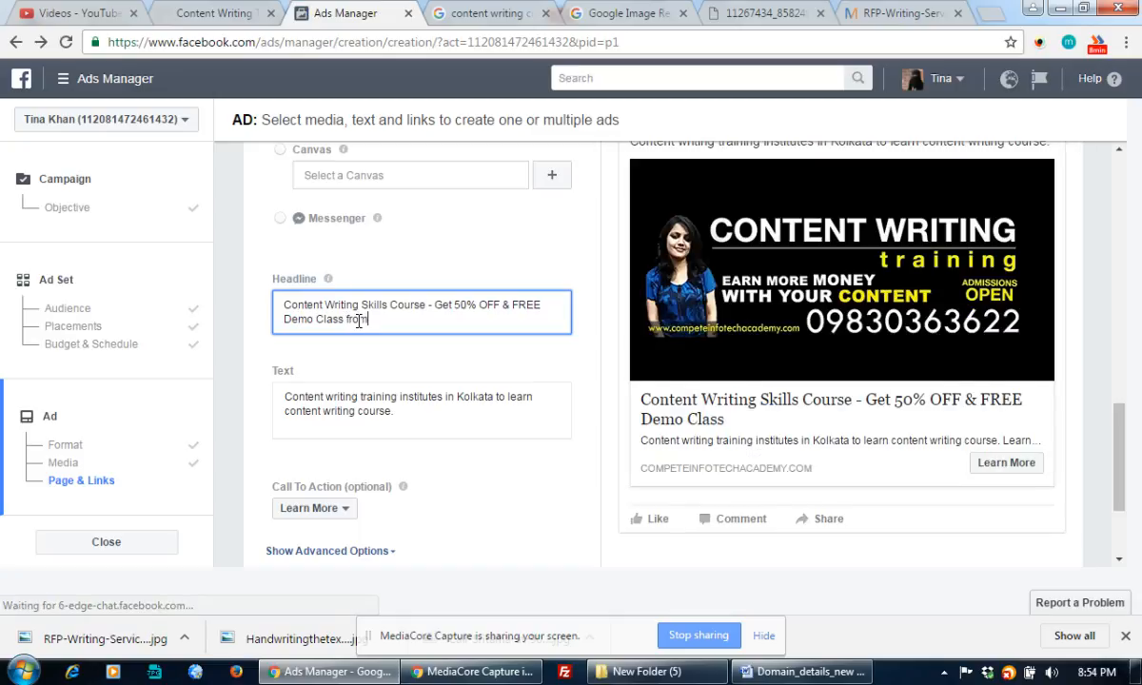
type(" 15+")
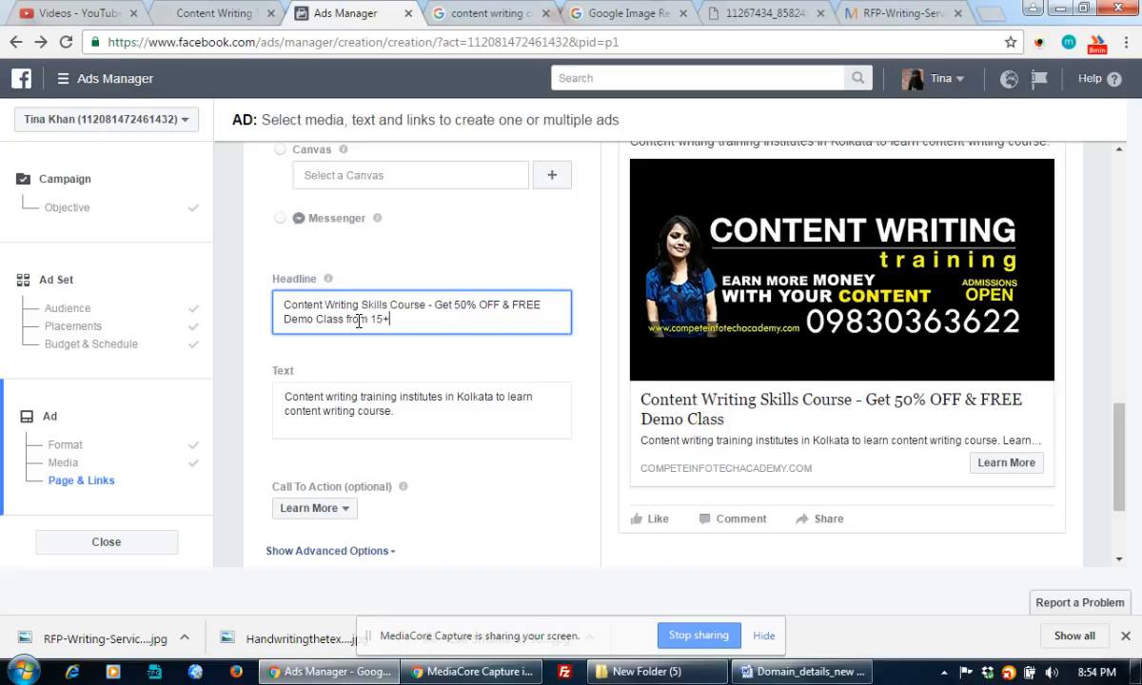
type("Years oD")
key("BackSpace")
key("BackSpace")
type("Exp")
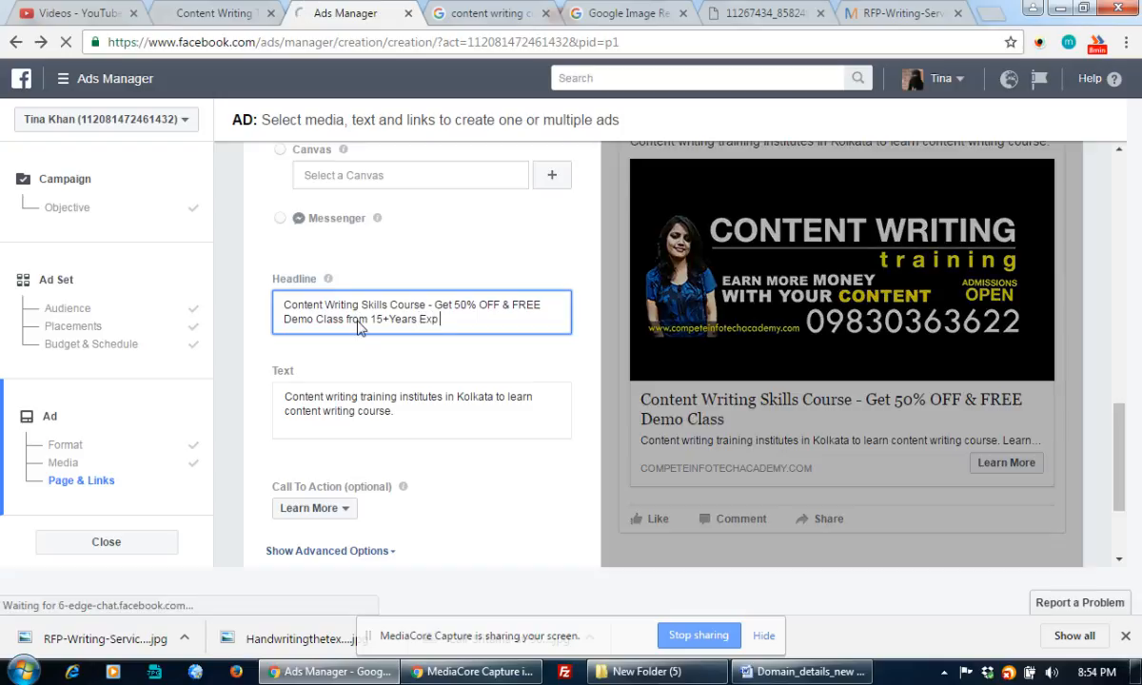
type(" Men")
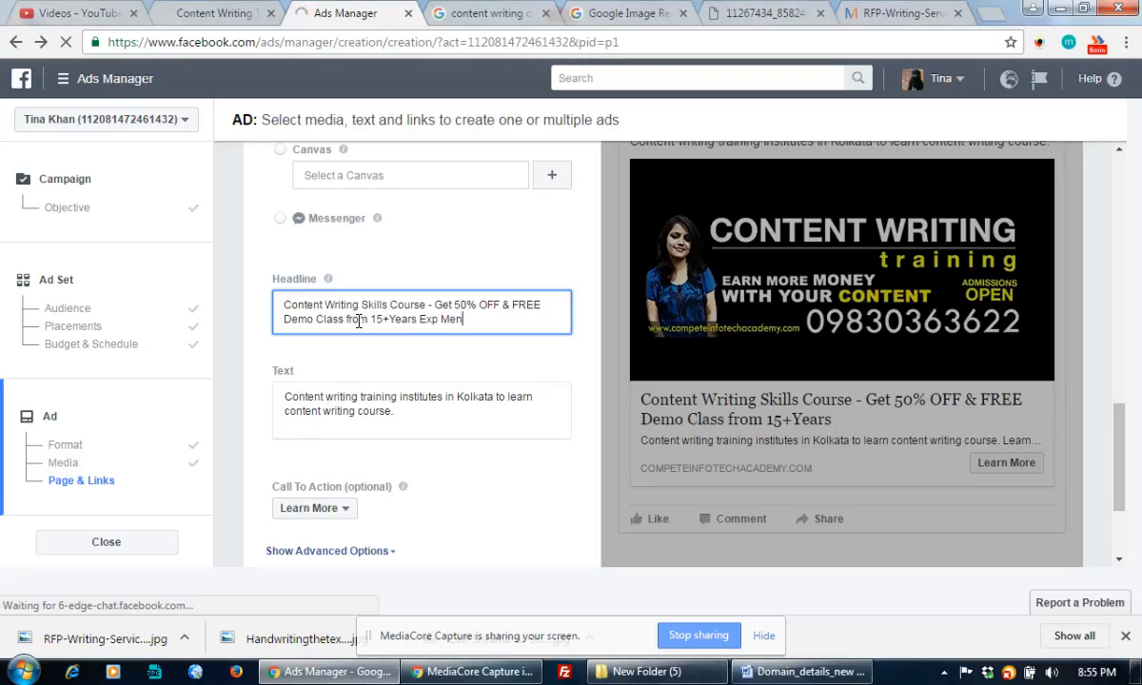
type("tors.")
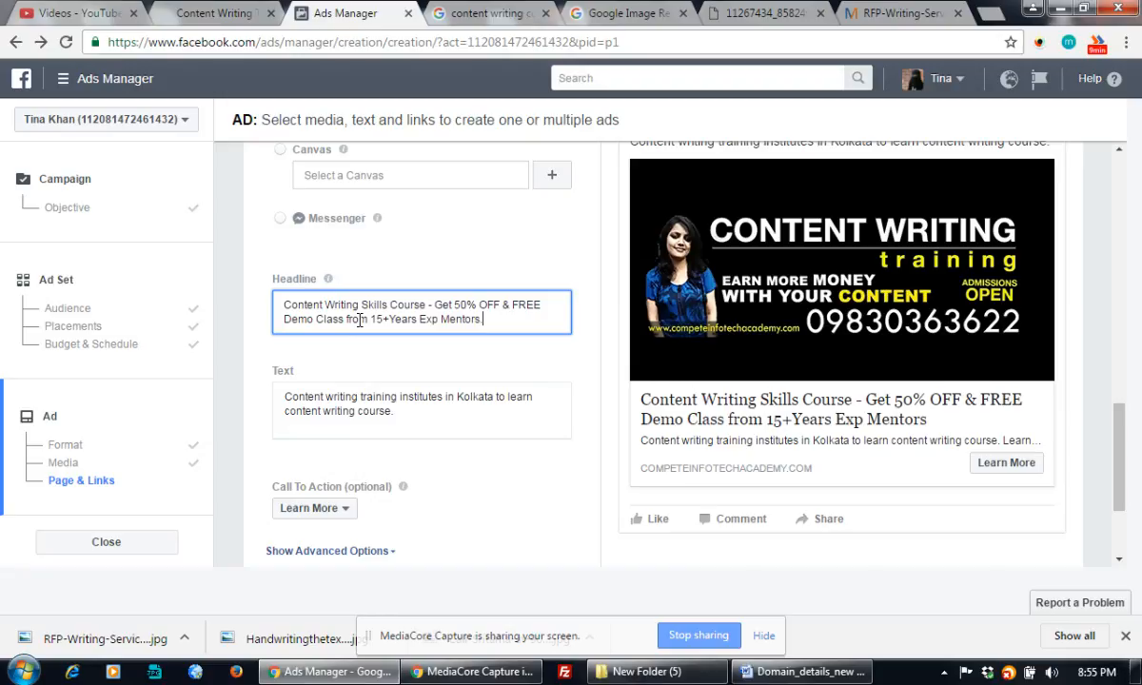
left_click(404, 377)
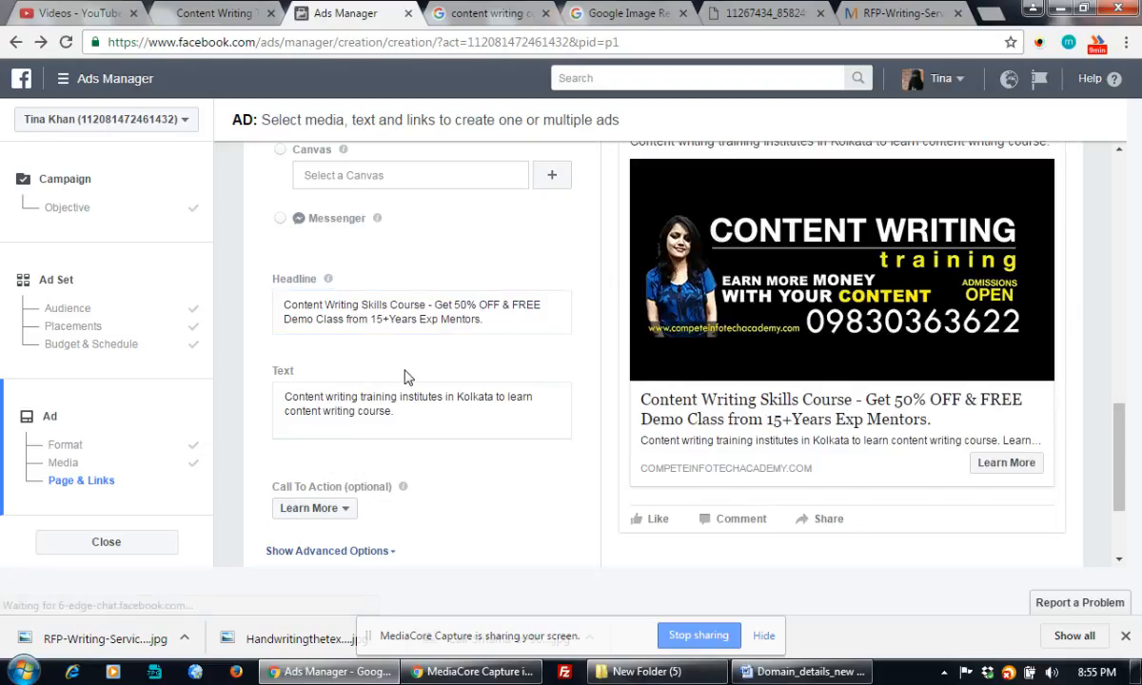
Start the ad's body text with 'Call' followed by the contact person's name.
left_click(356, 396)
left_click_drag(425, 410, 281, 396)
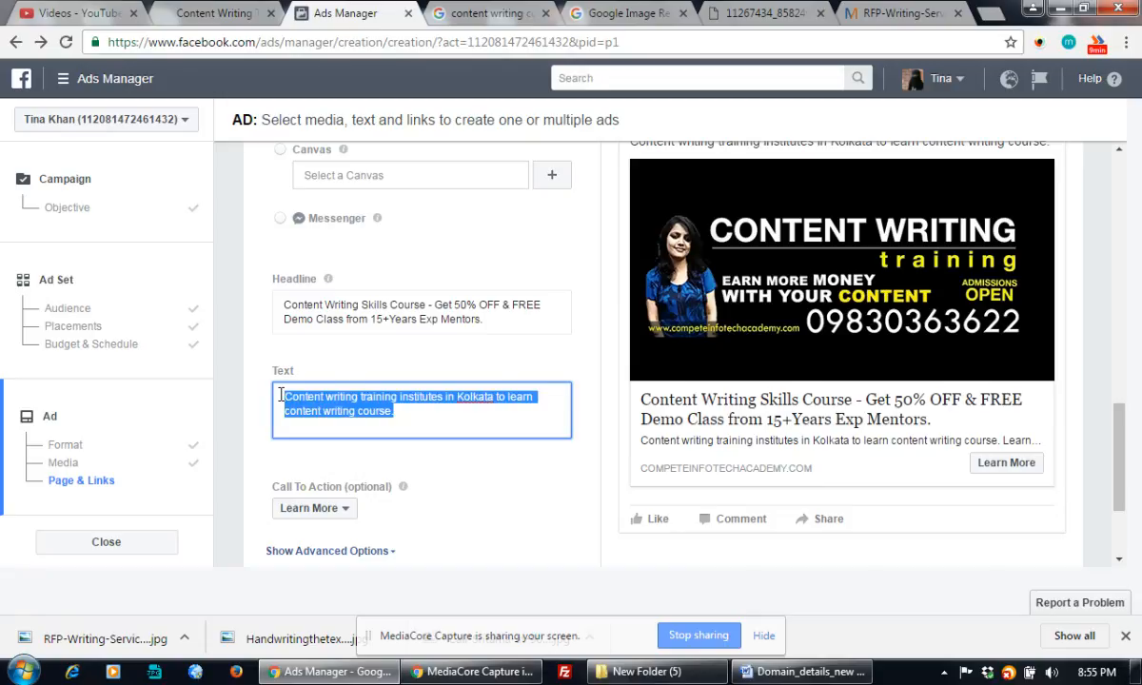
left_click(413, 411)
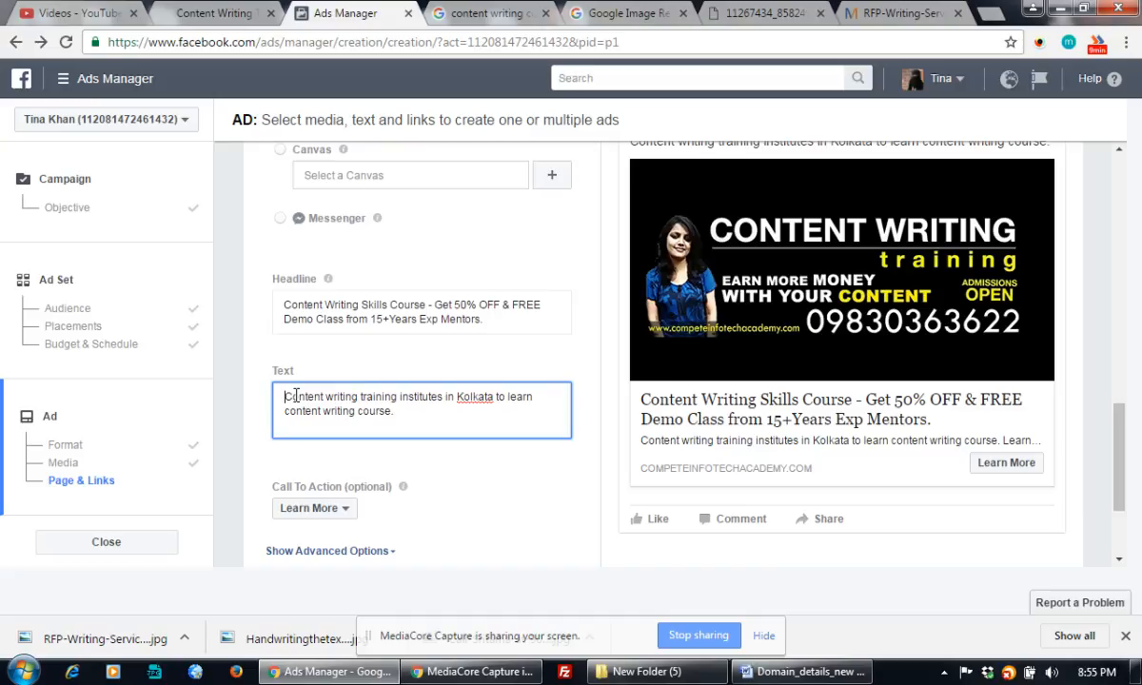
type("Call")
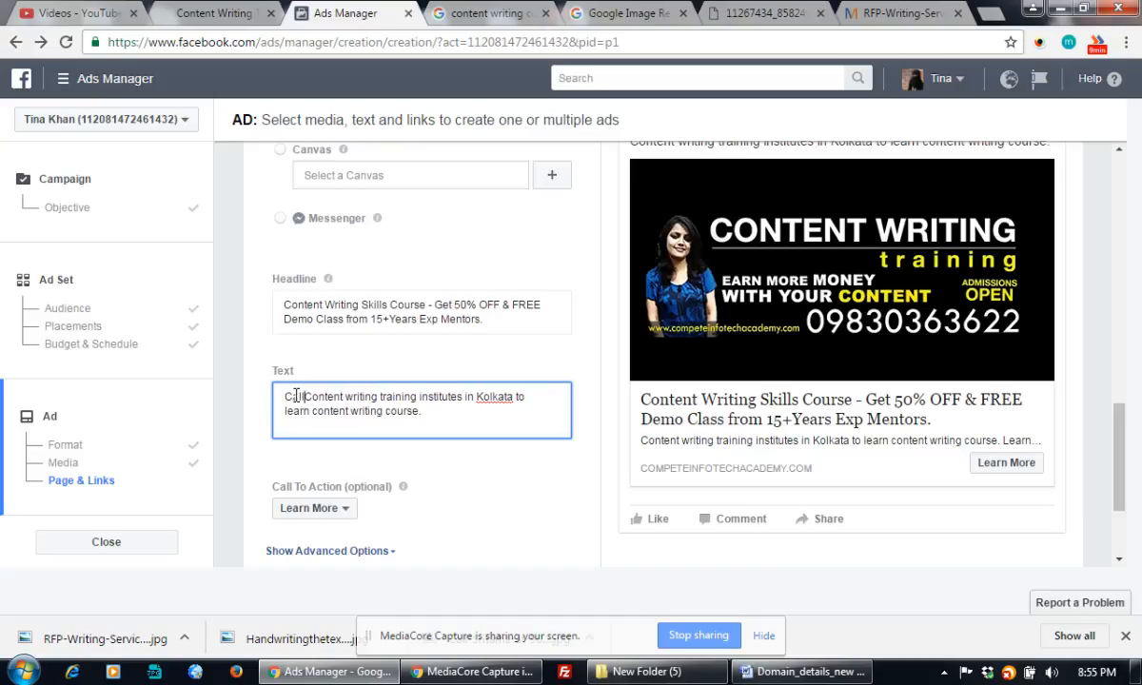
type(" NISHA")
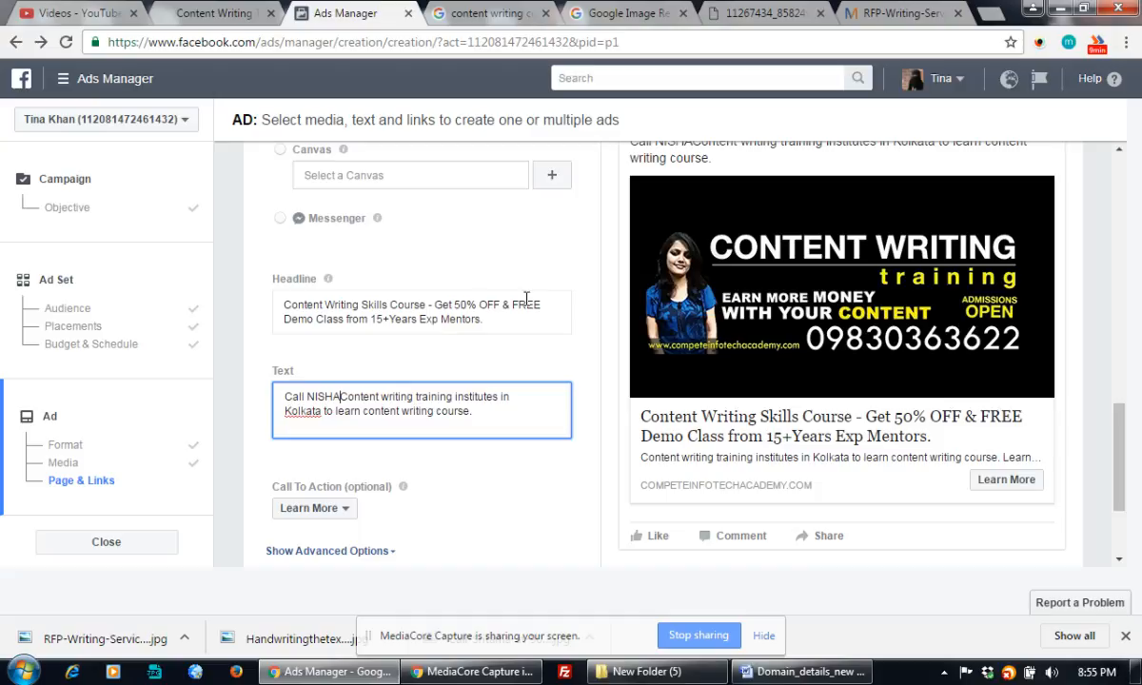
Replace the headline's mentors phrase with a 'Call <contact> Now' prompt and the contact's phone number.
left_click_drag(347, 320, 492, 320)
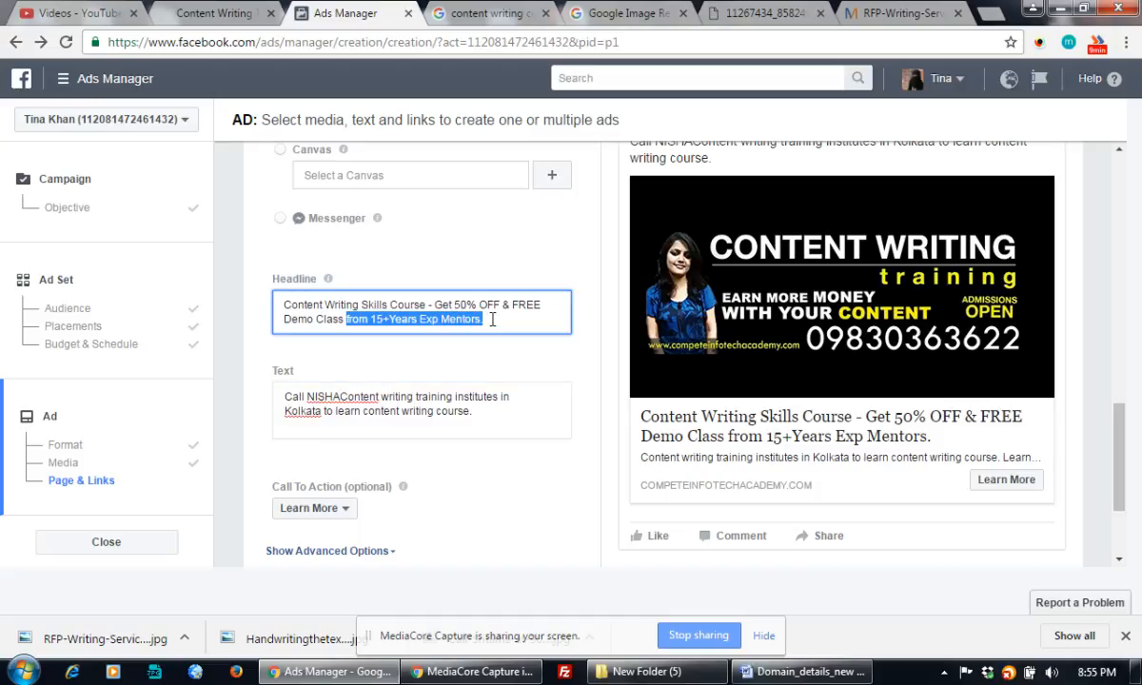
type("- Call N")
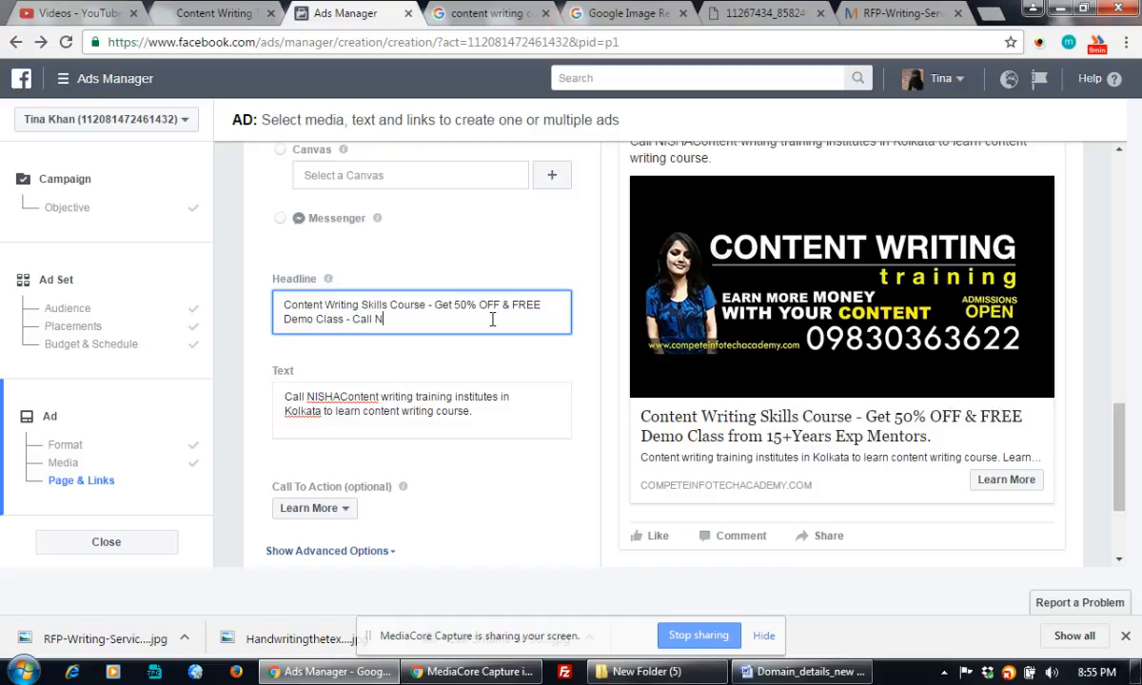
type("ISHA Now ")
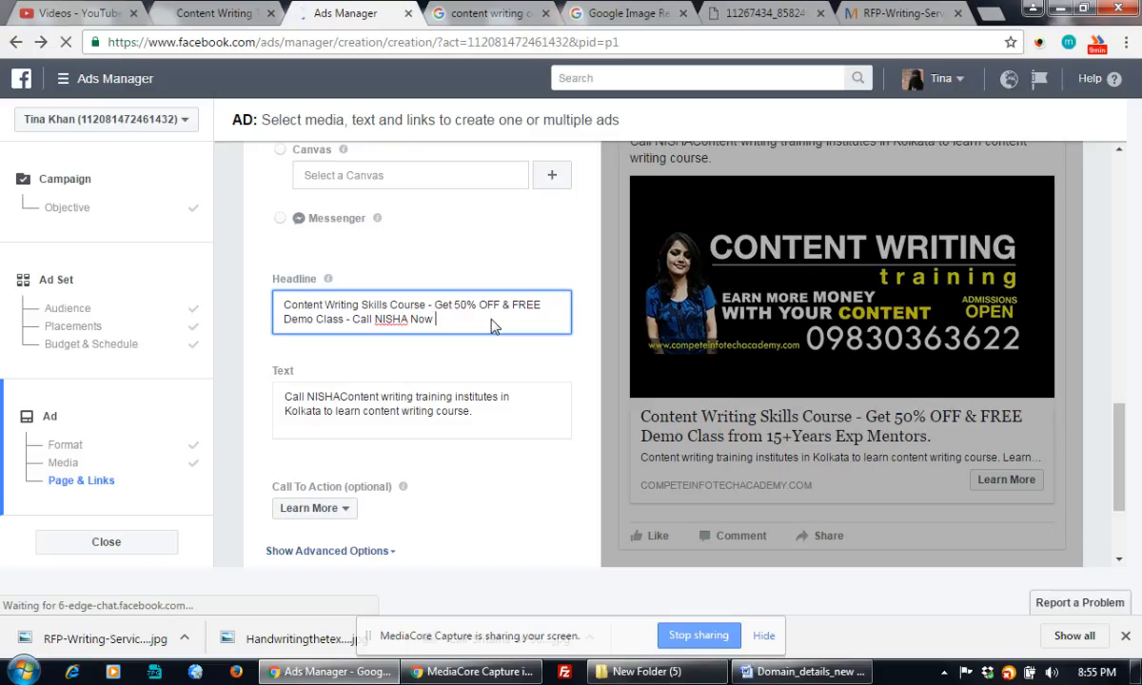
type("- ")
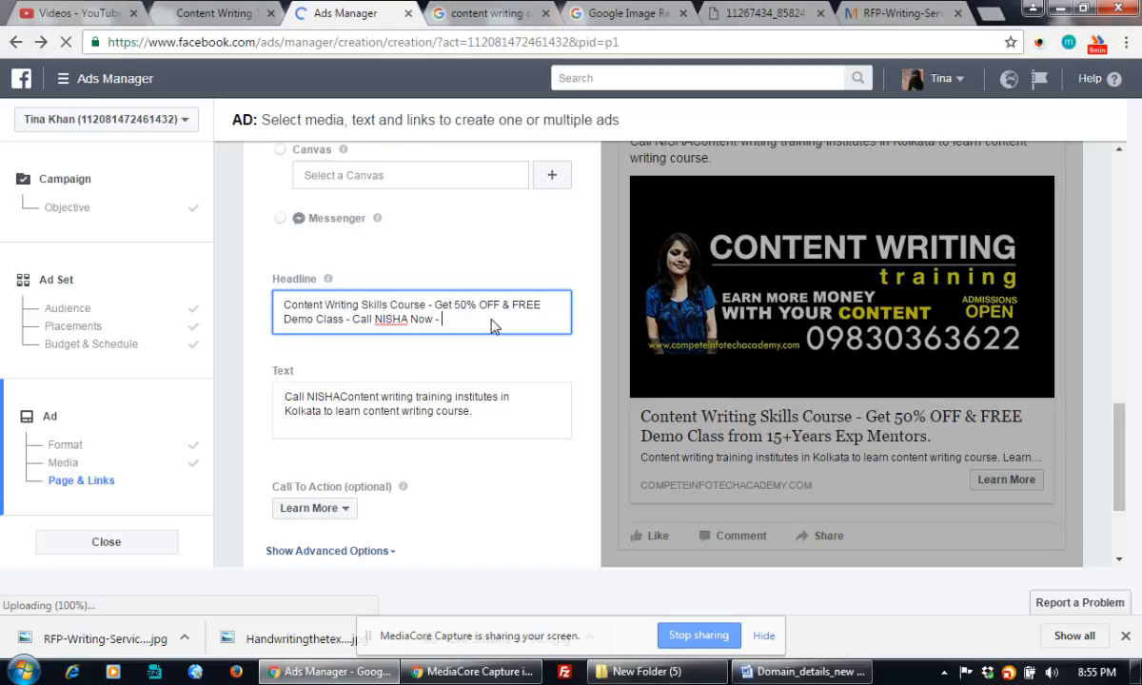
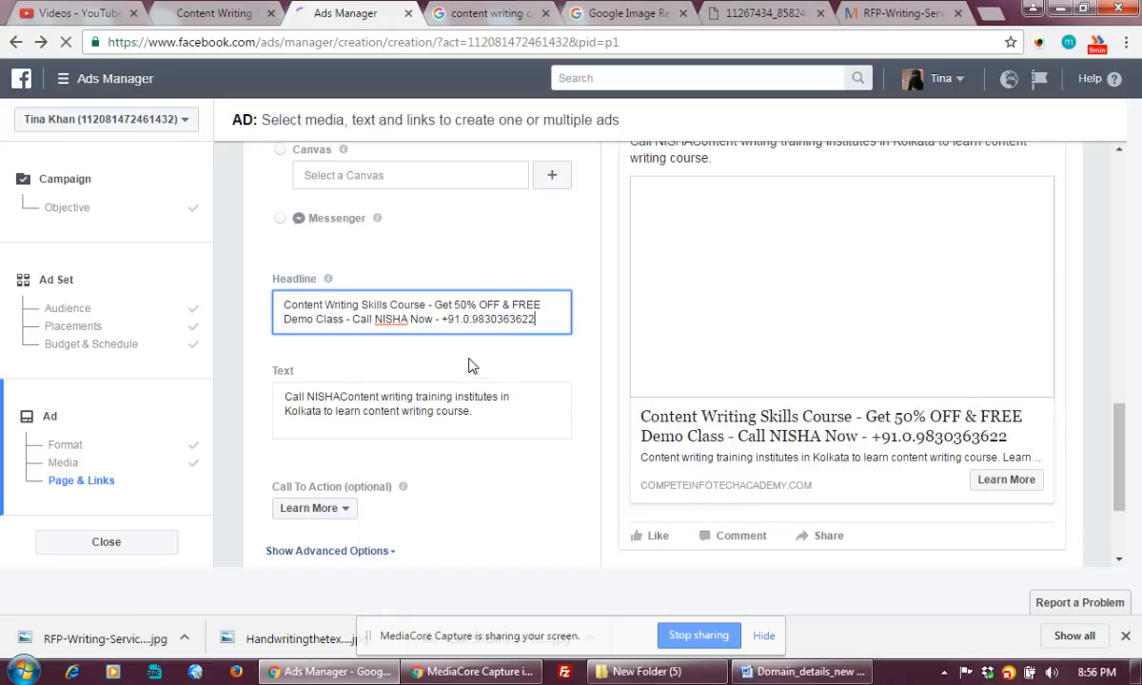
left_click(468, 365)
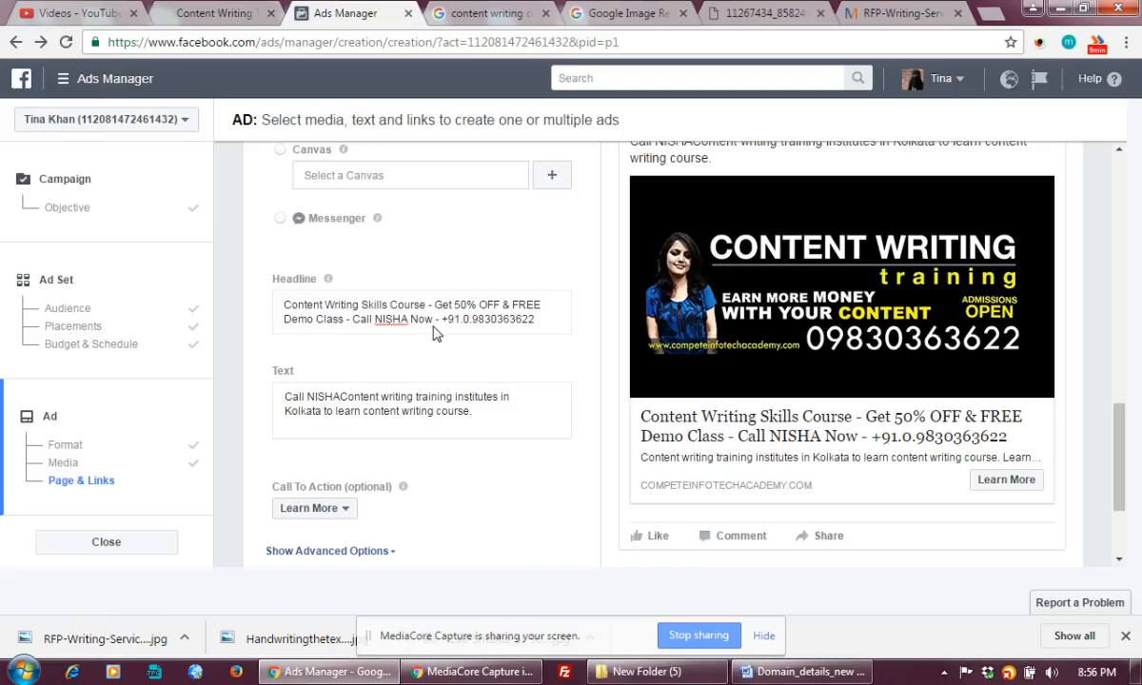
Delete the extra dash before the phone number in the headline.
left_click(414, 303)
key("ctrl+a")
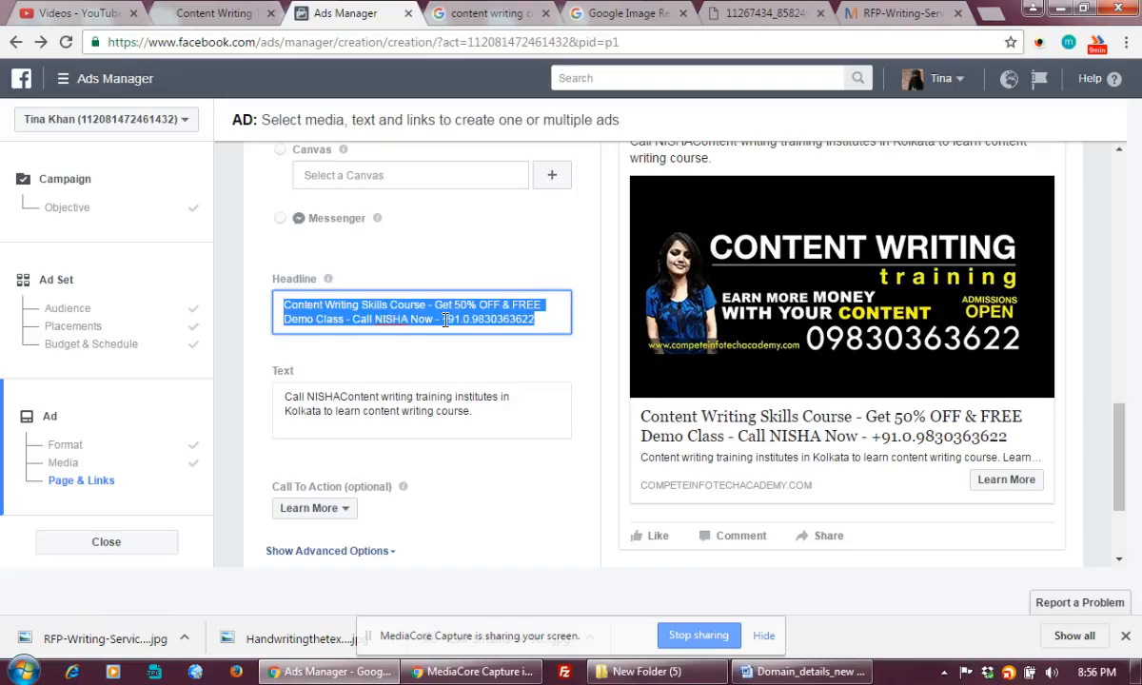
left_click(445, 321)
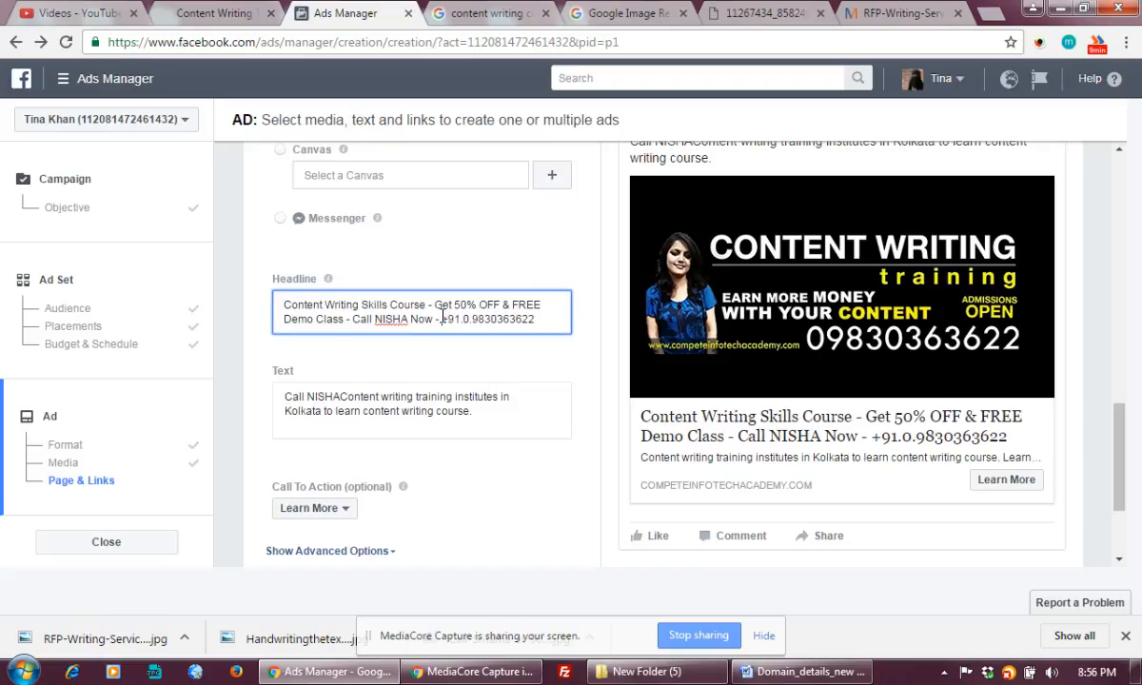
key("BackSpace")
key("BackSpace")
key("BackSpace")
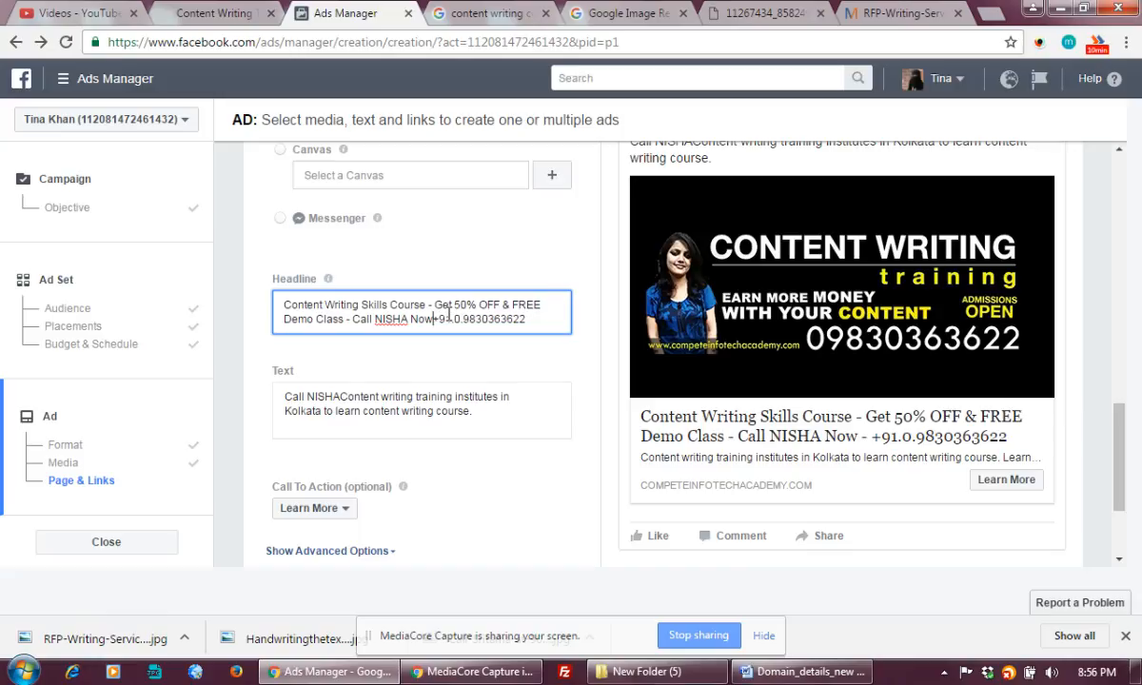
left_click(476, 410)
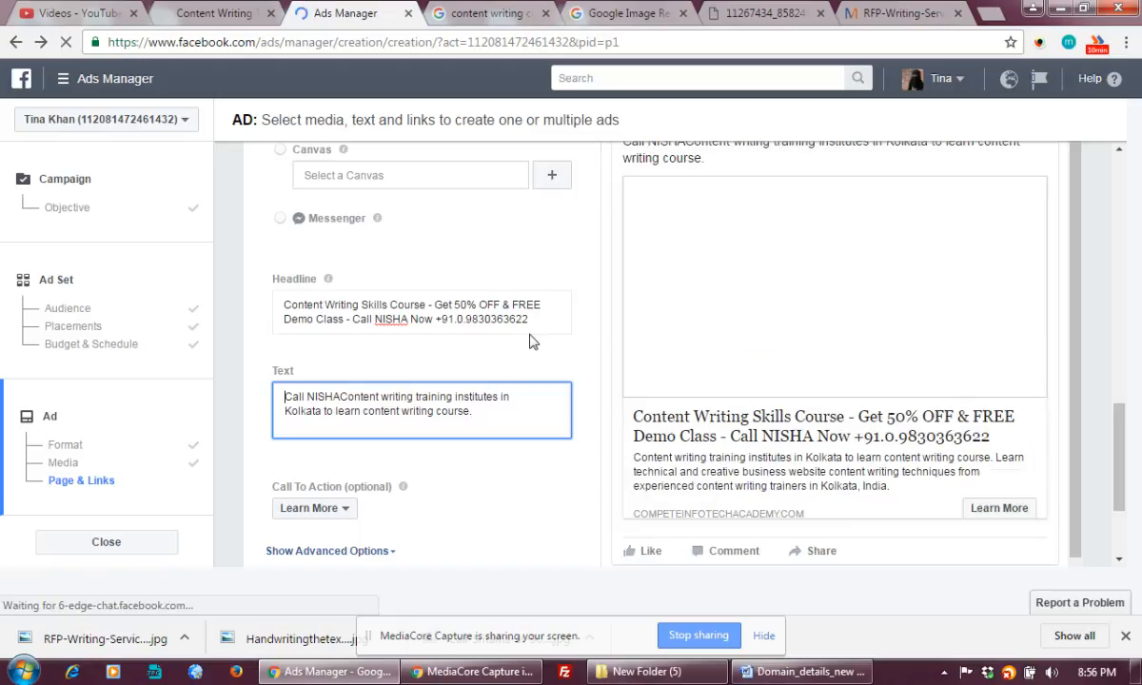
left_click(338, 398)
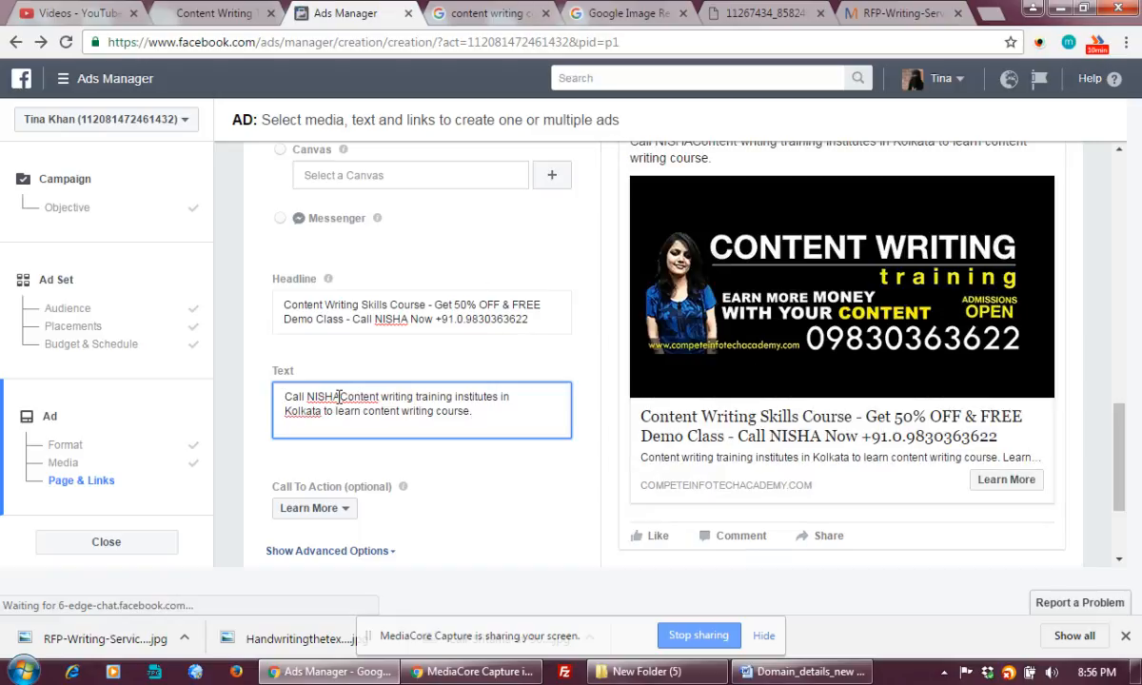
Replace the body's call prompt with 'Learn from 15Years+ Exp Mentor and Industry Experts'.
double_click(338, 398)
left_click(337, 398)
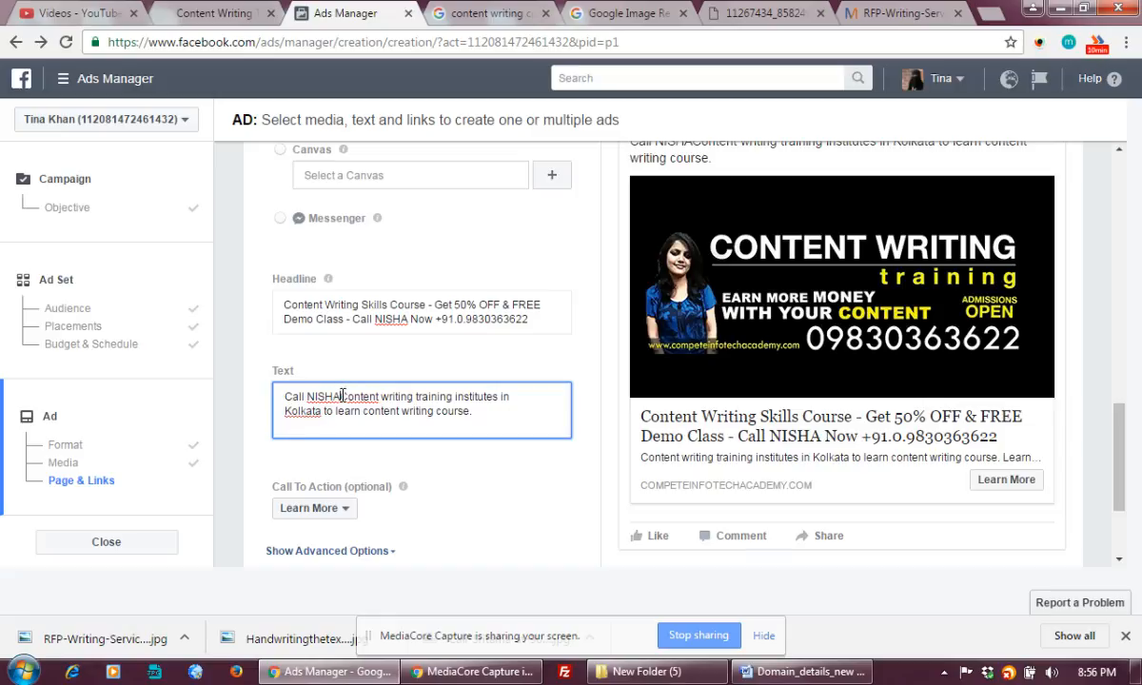
left_click_drag(341, 396, 280, 393)
key("BackSpace")
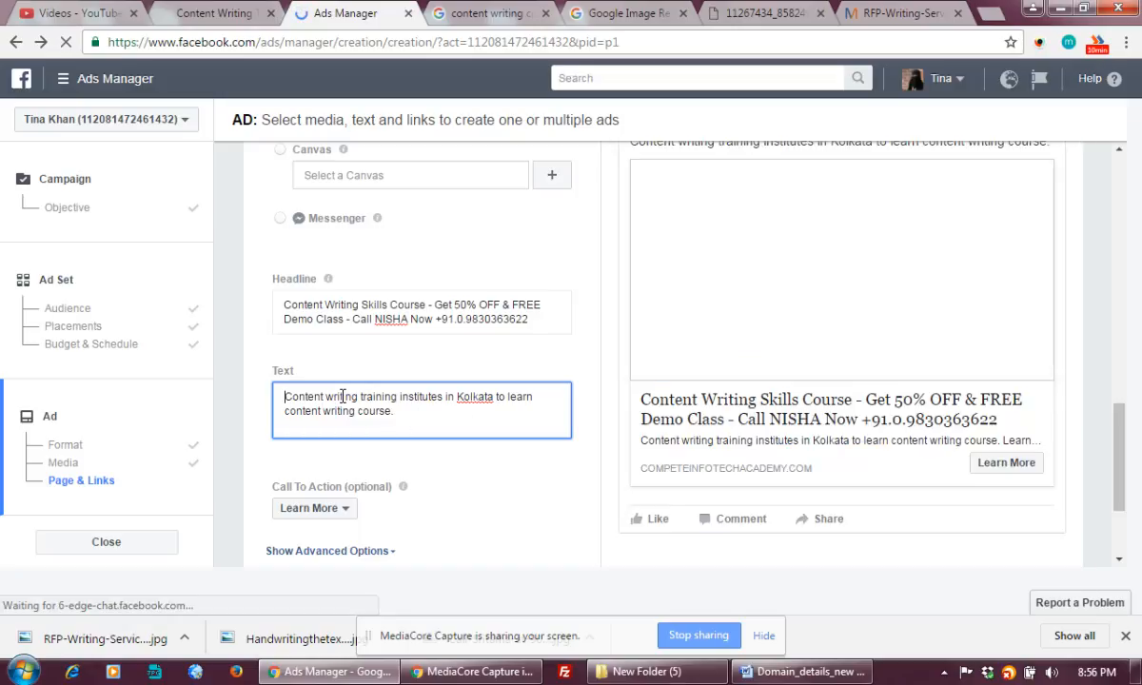
type("L")
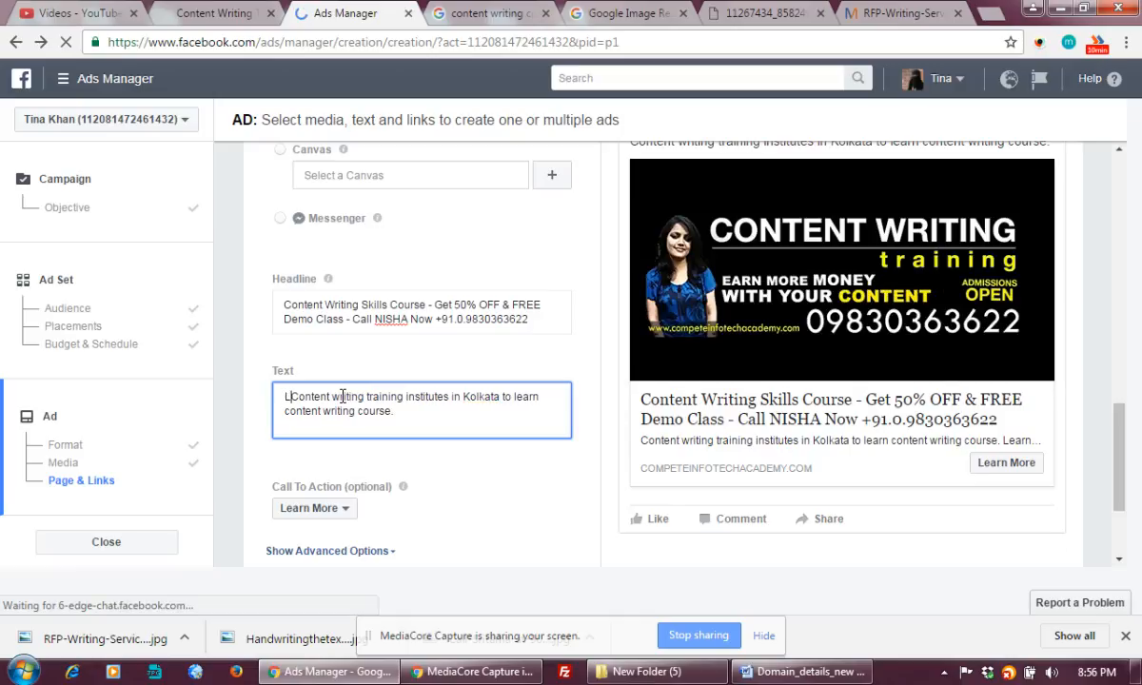
type("earn from")
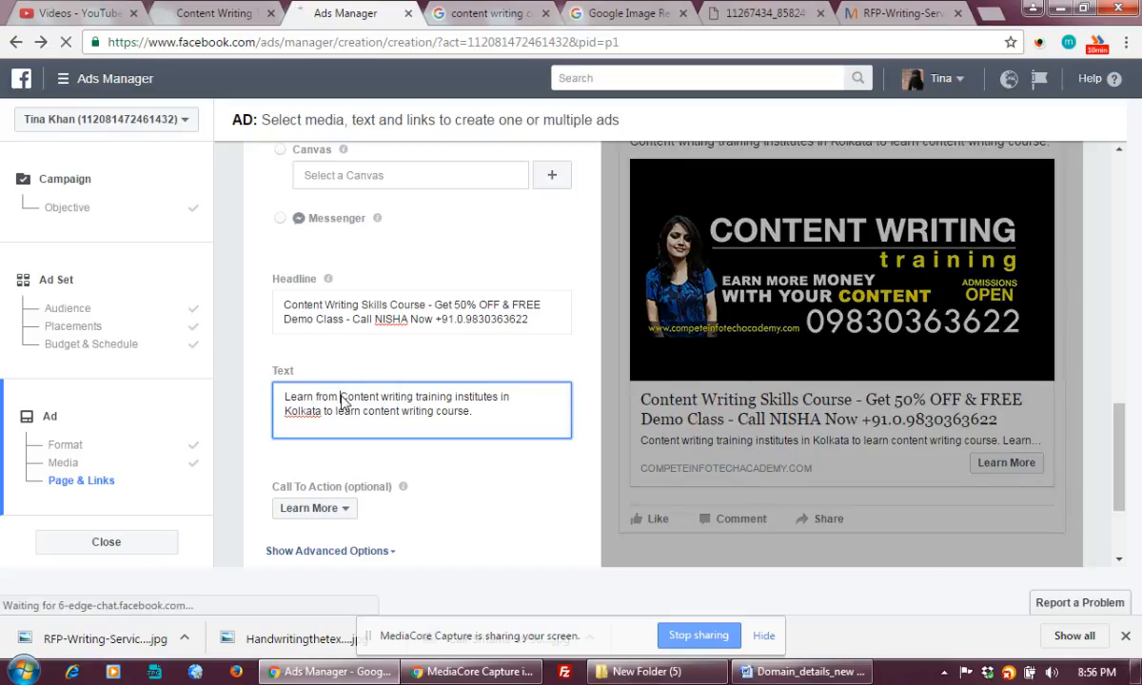
type("15Years+")
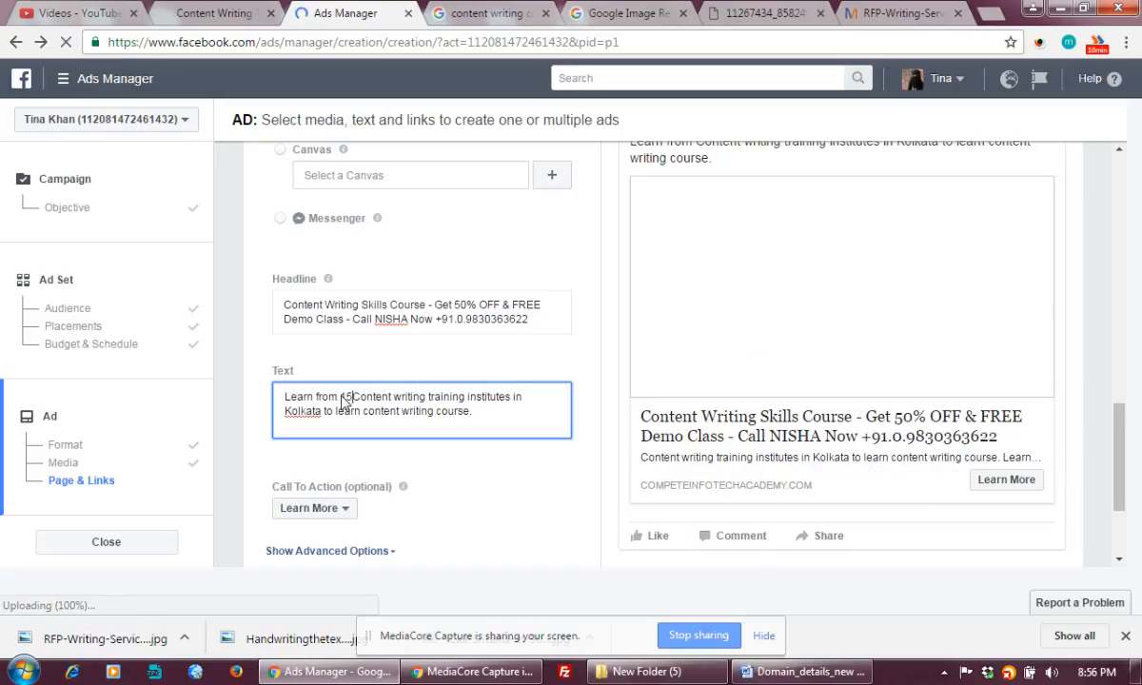
type(" Exp Men")
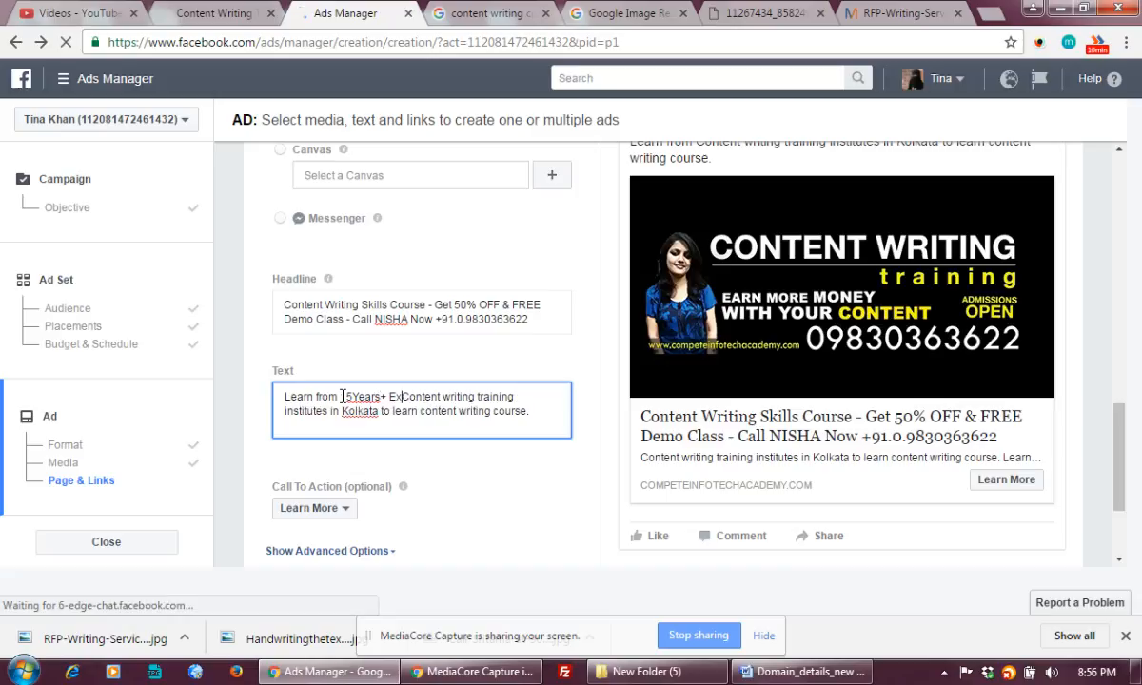
type("tor")
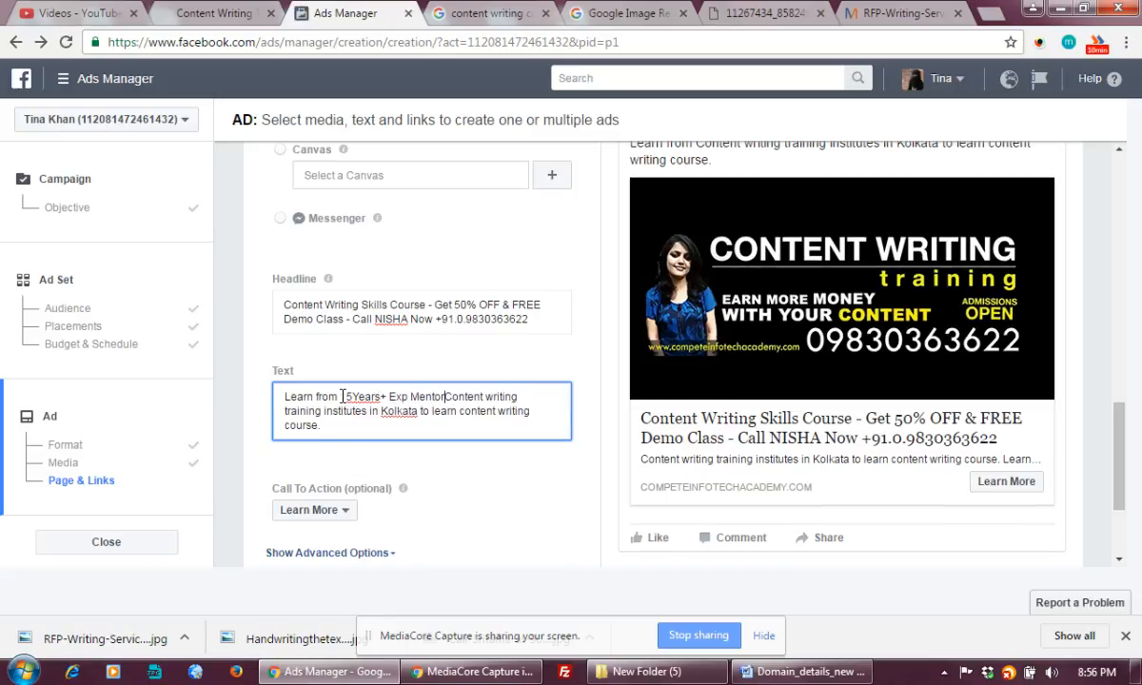
type(" and Industry Exper")
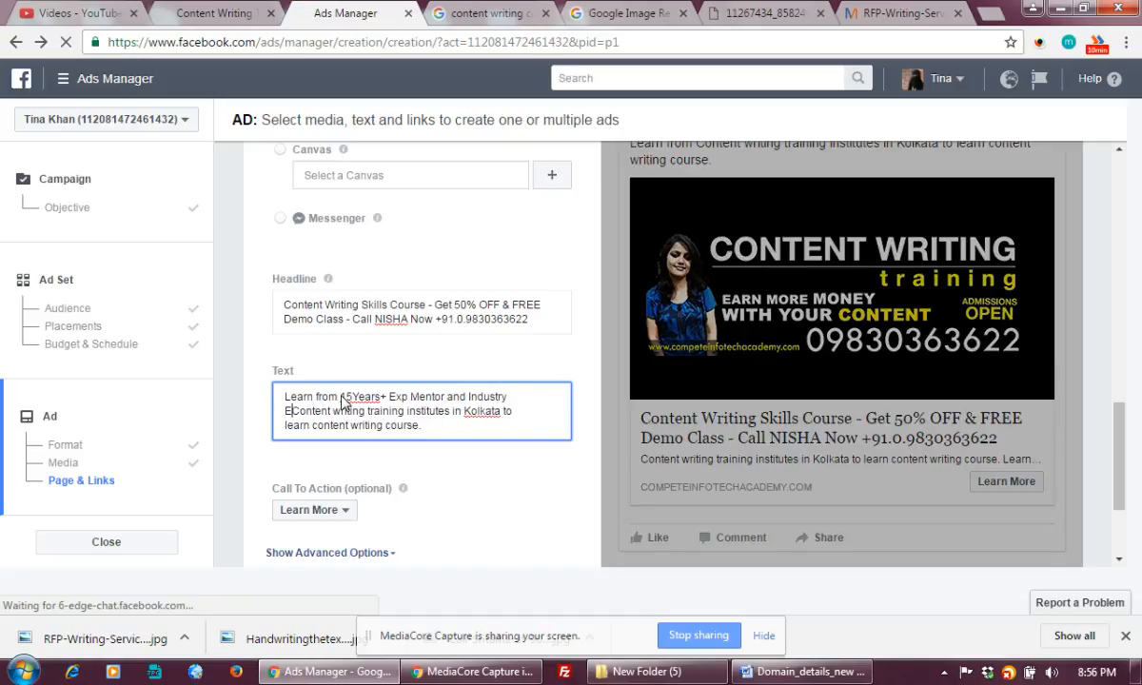
type("ts")
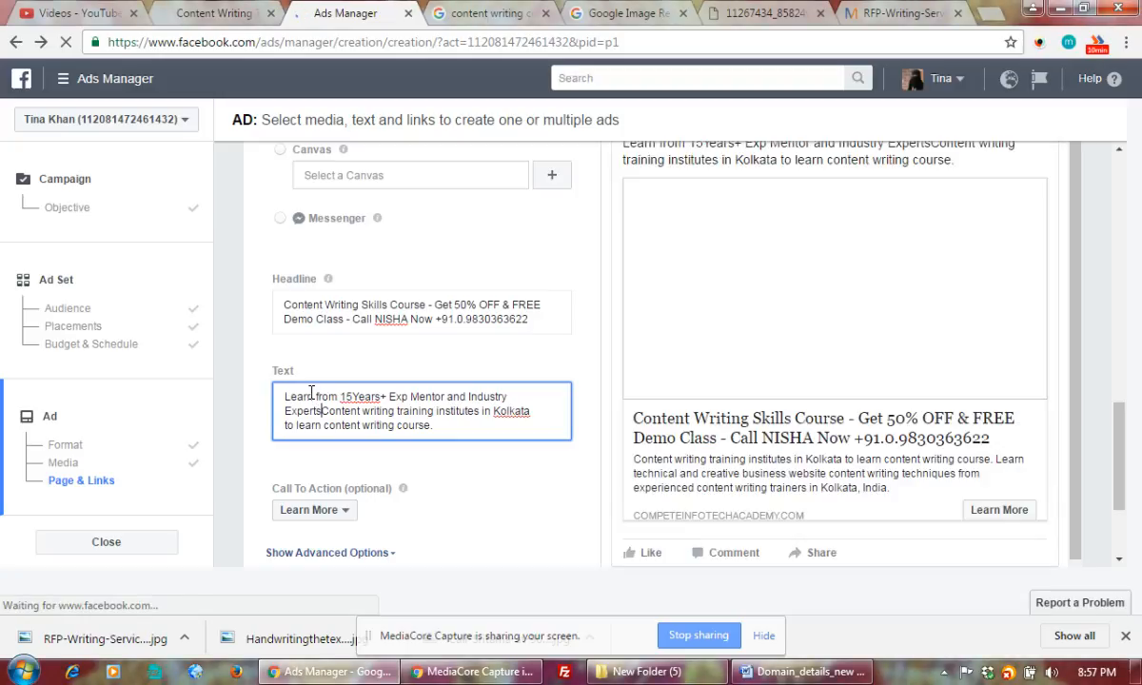
Insert 'Web Content Writing, Creative & technical Writing' before 'from' and space out '15 Years+'.
double_click(326, 397)
left_click(329, 397)
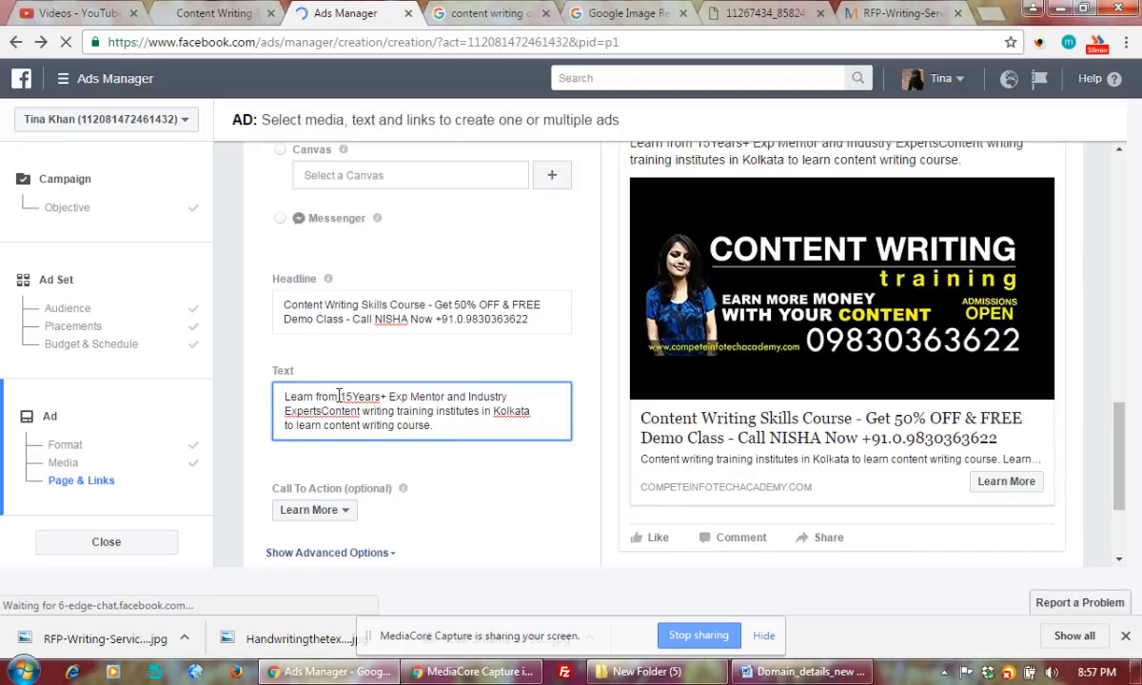
key("ctrl+Left")
type("WebContent W")
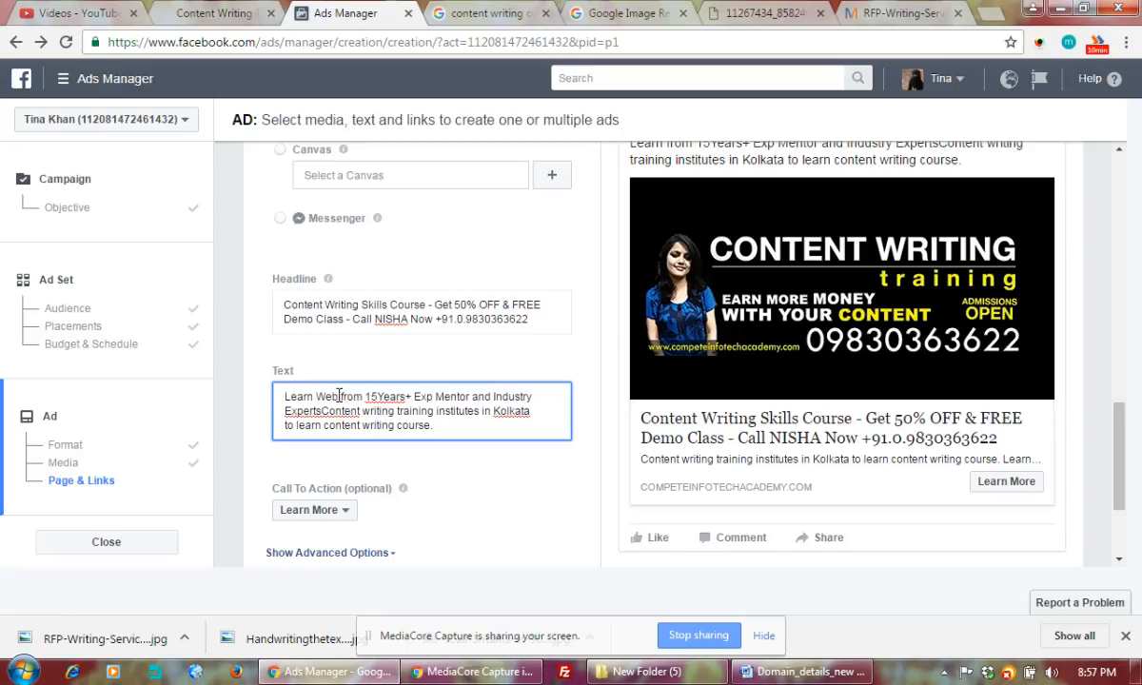
type("riting")
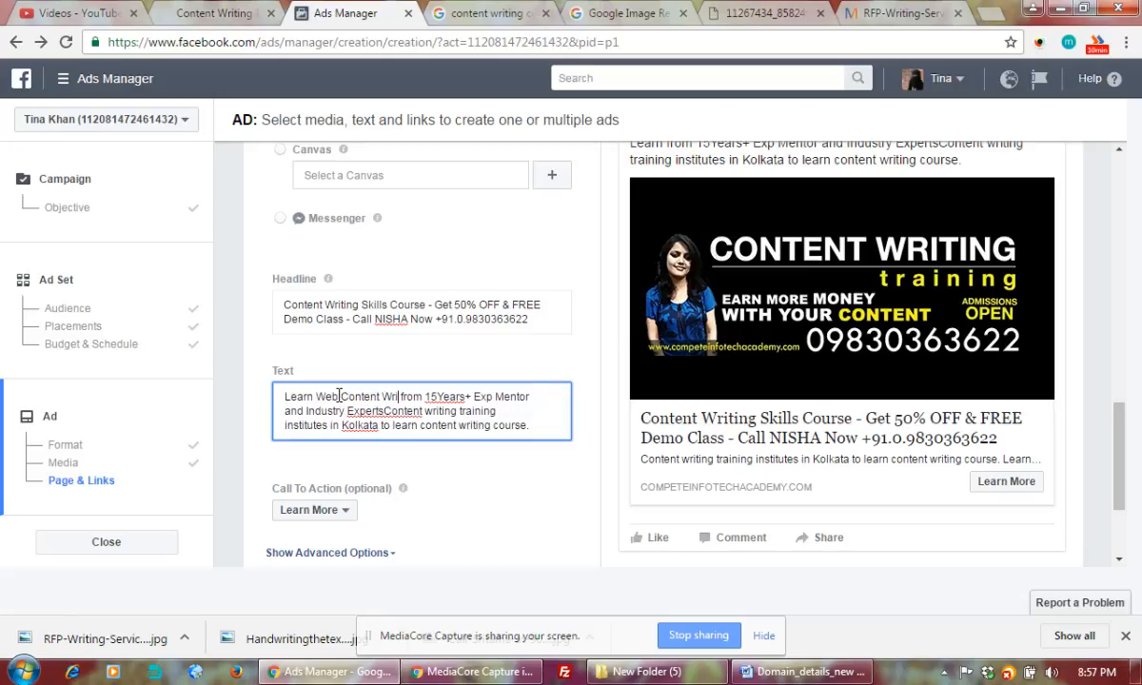
key("BackSpace")
type(", Creative ")
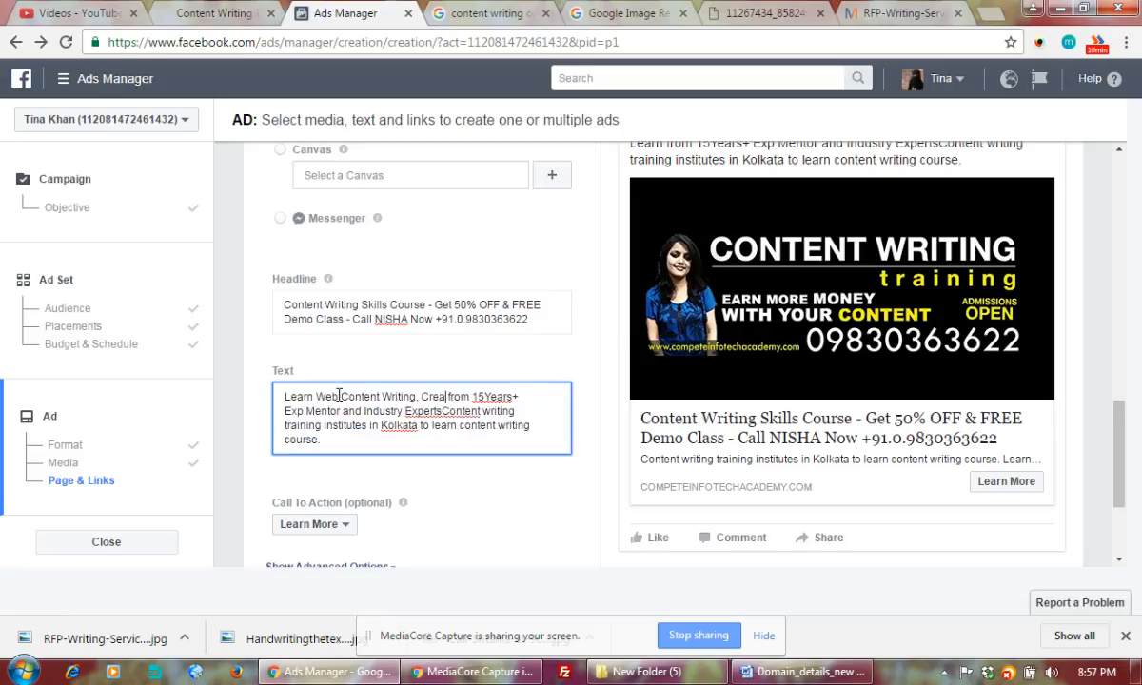
type("W")
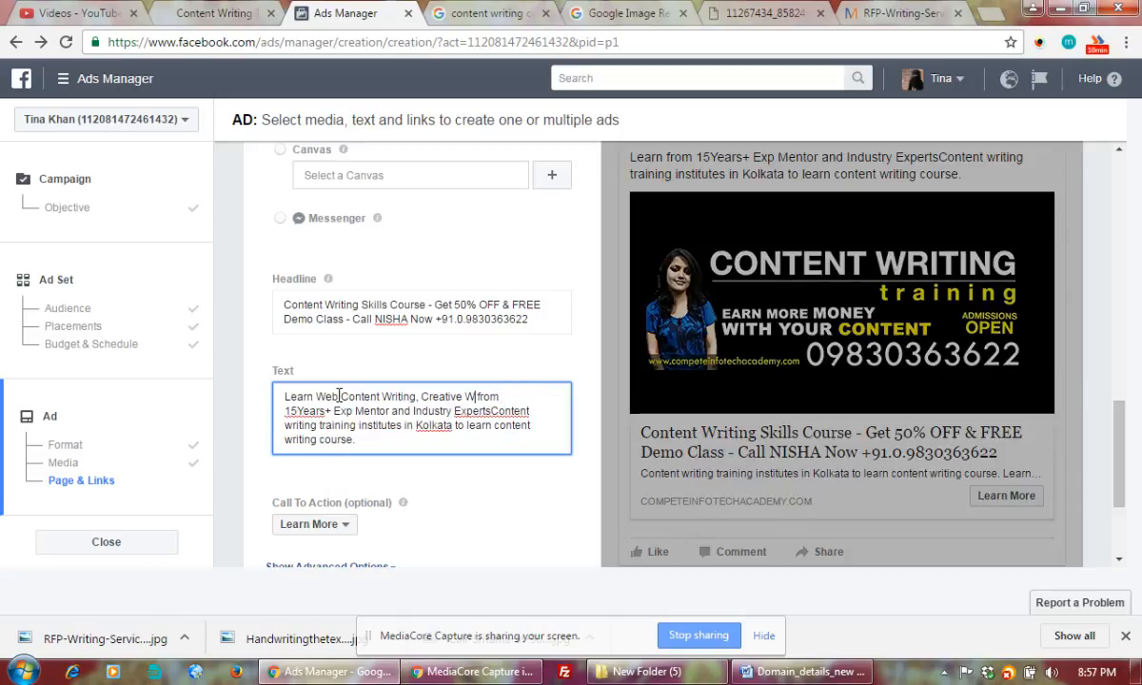
key("BackSpace")
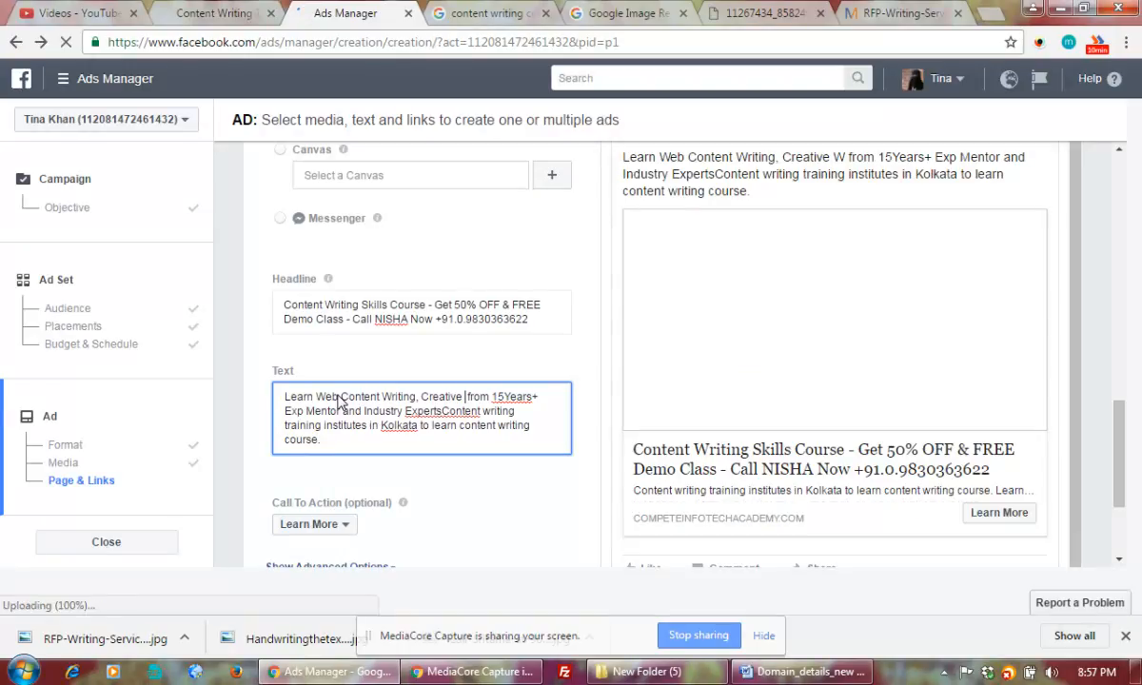
type("& technical Wr")
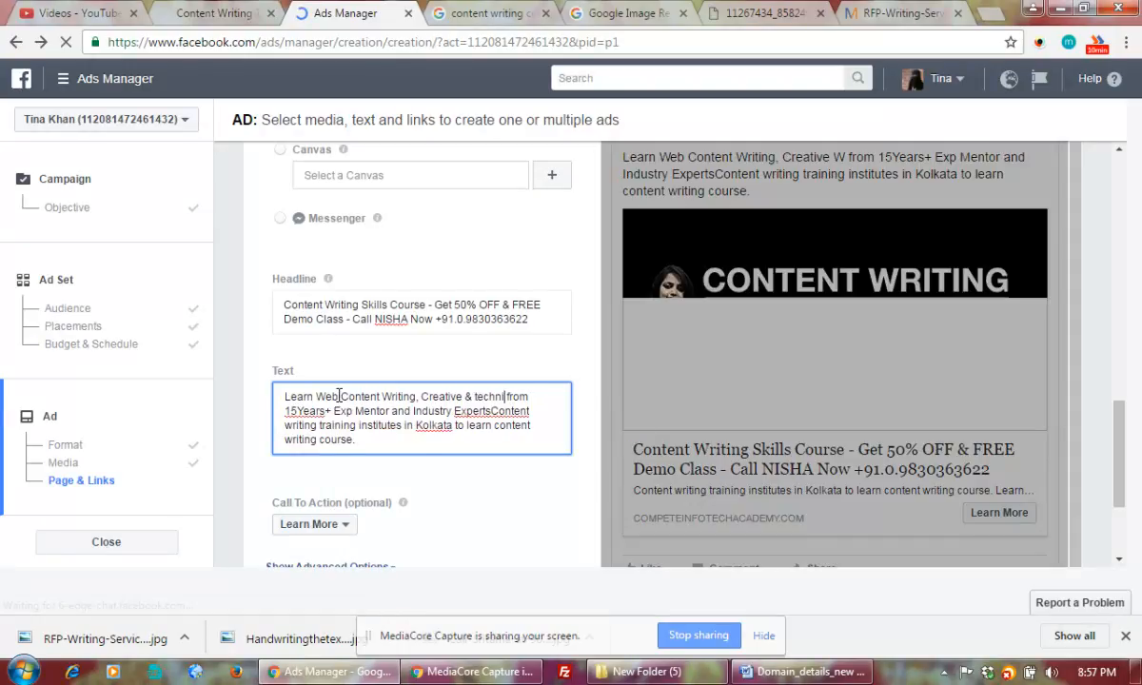
type("iting")
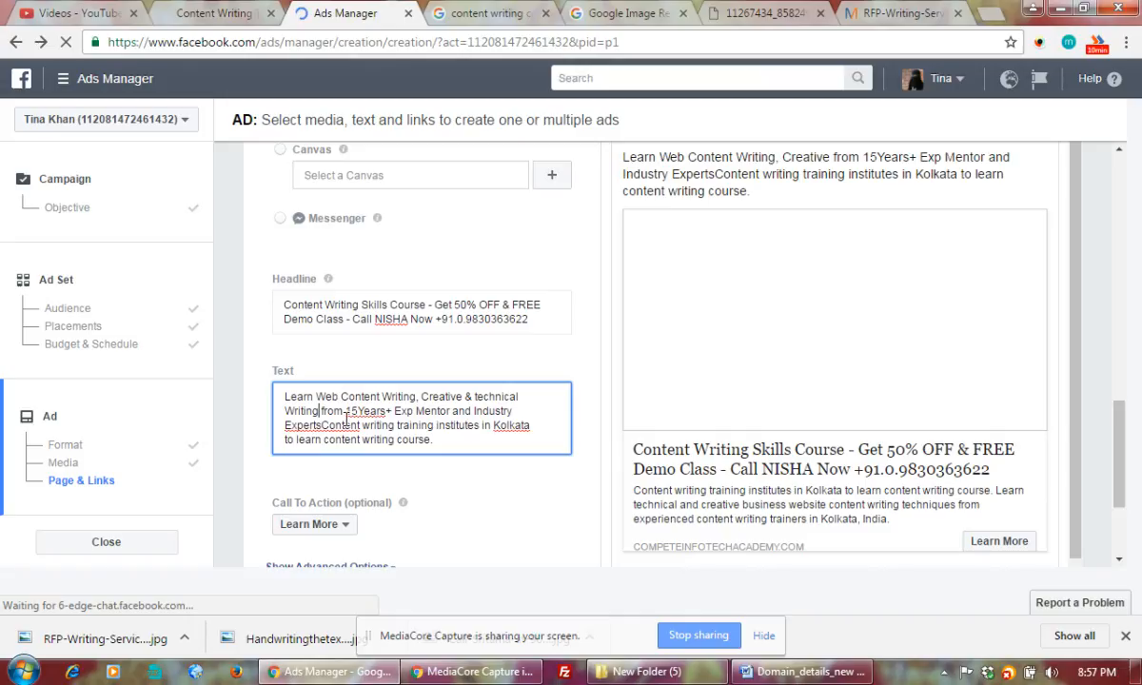
left_click(359, 410)
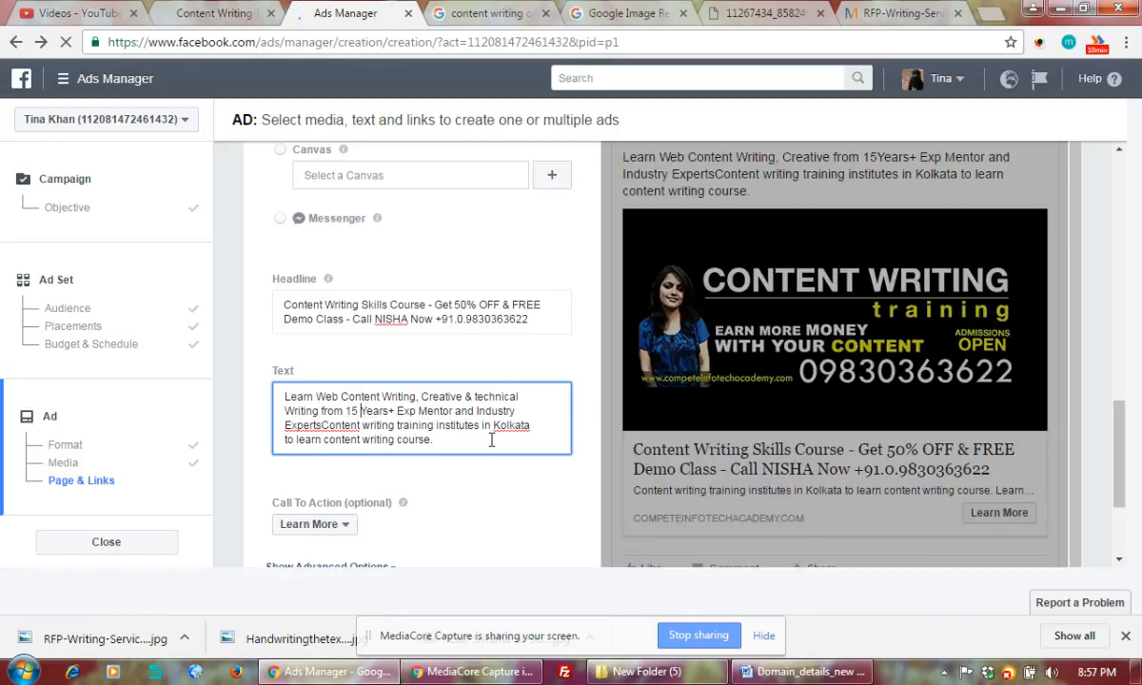
left_click(494, 440)
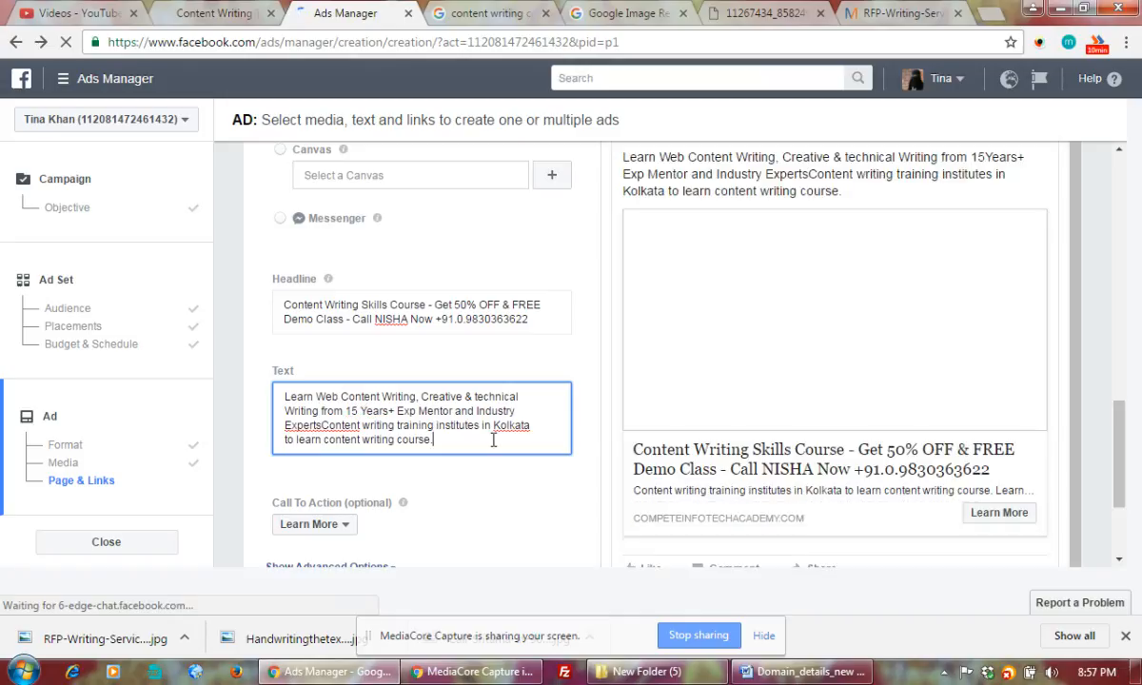
left_click(322, 426)
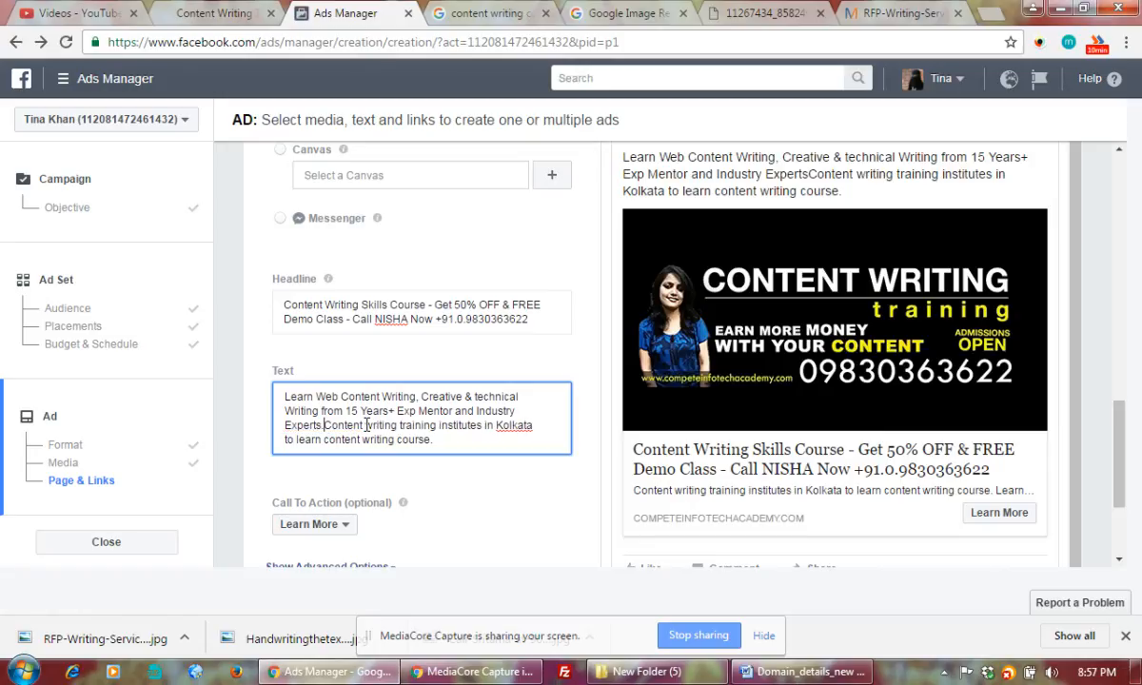
Add a period after Experts, insert '9 years+ Old' before Content, and end the text after Kolkata.
type(".")
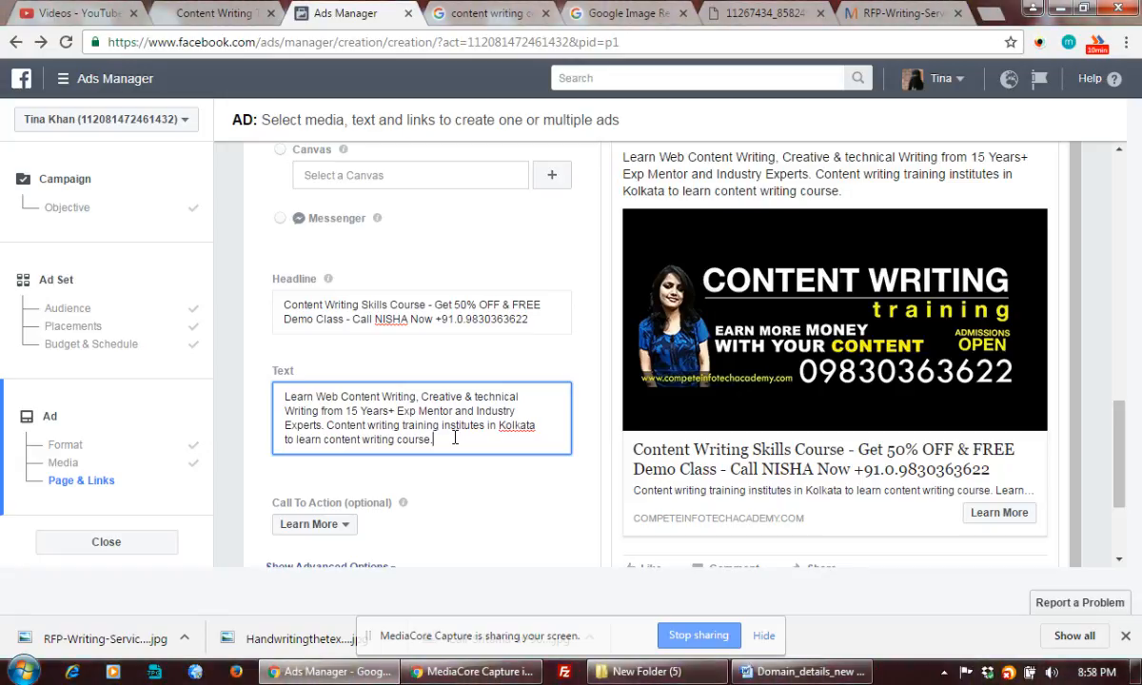
left_click(328, 426)
type("1 years")
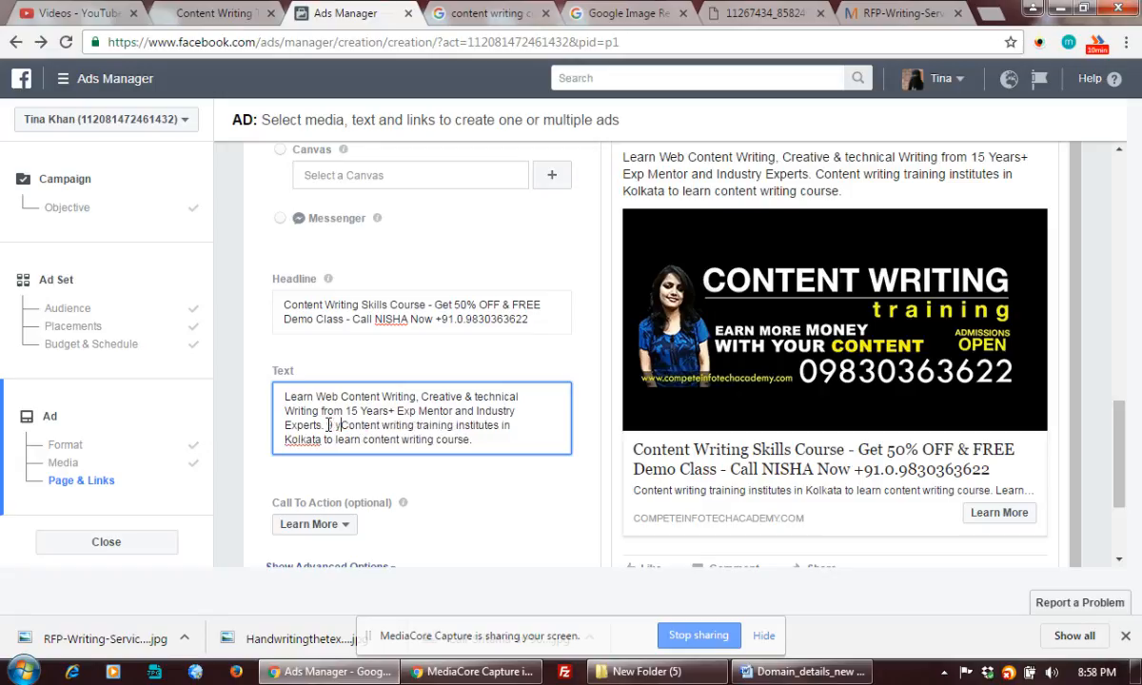
type("+ Old")
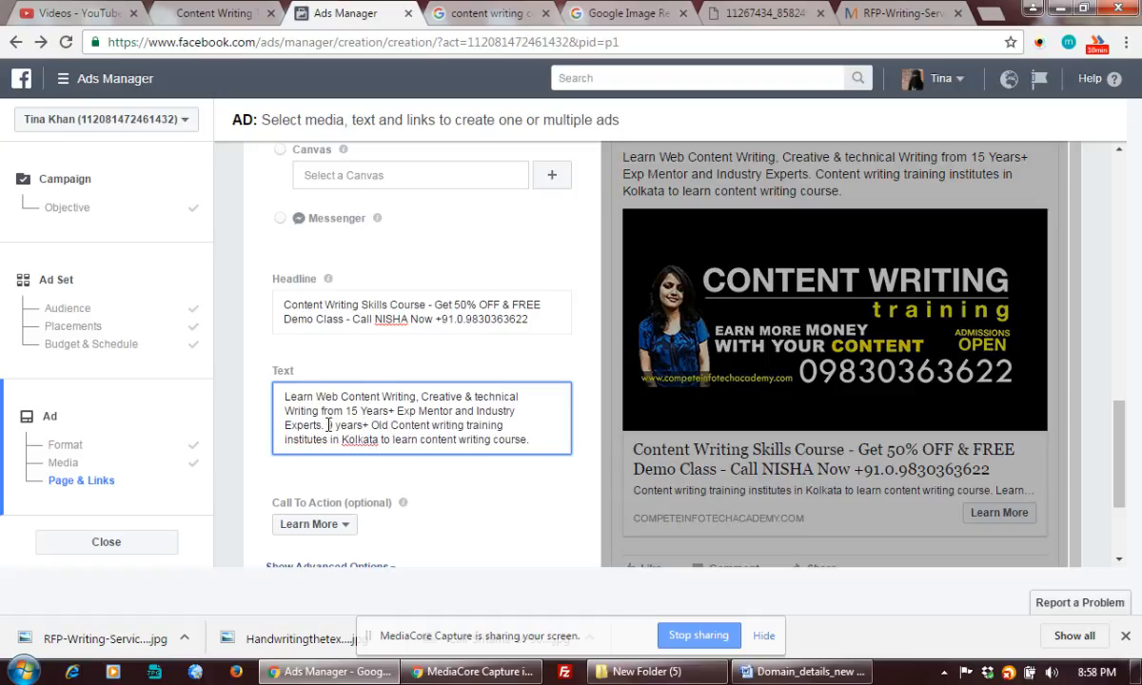
double_click(328, 425)
type("9")
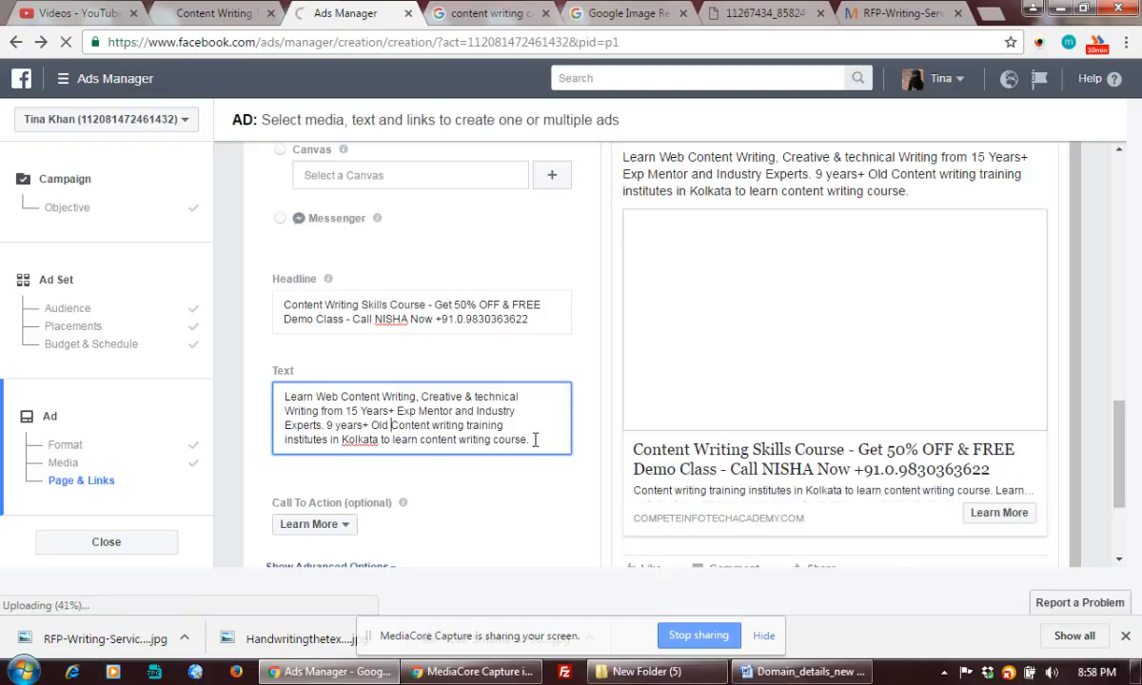
left_click_drag(535, 440, 379, 438)
type(".")
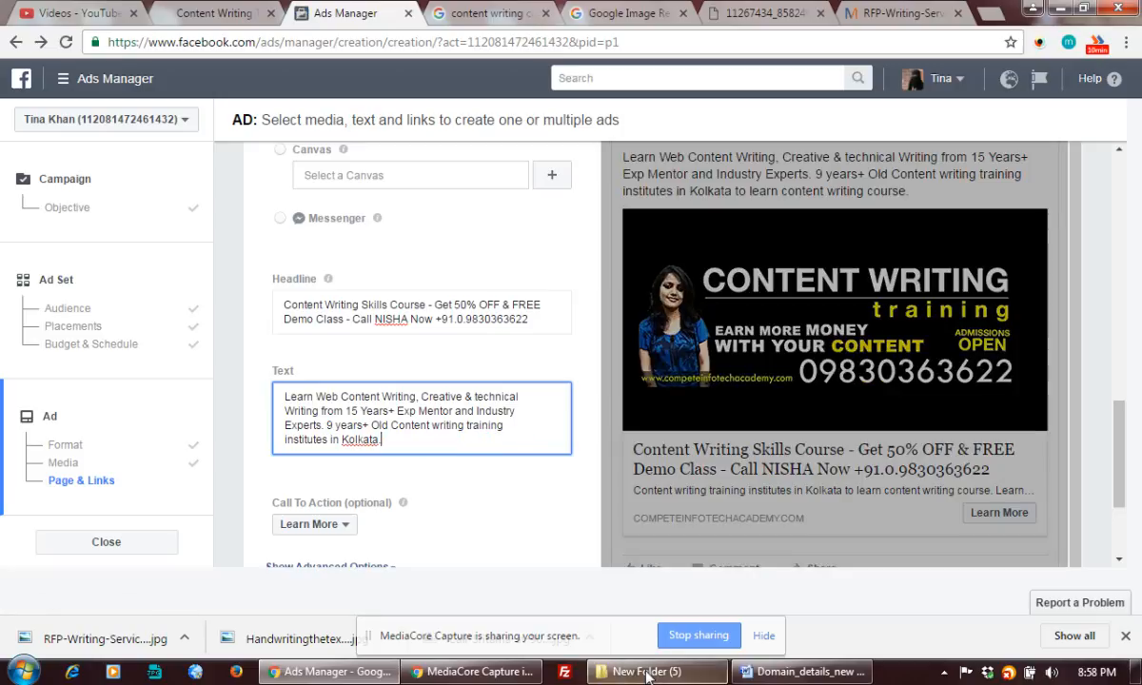
Open the recent Daily Training Schedule workbook in Excel.
left_click(36, 673)
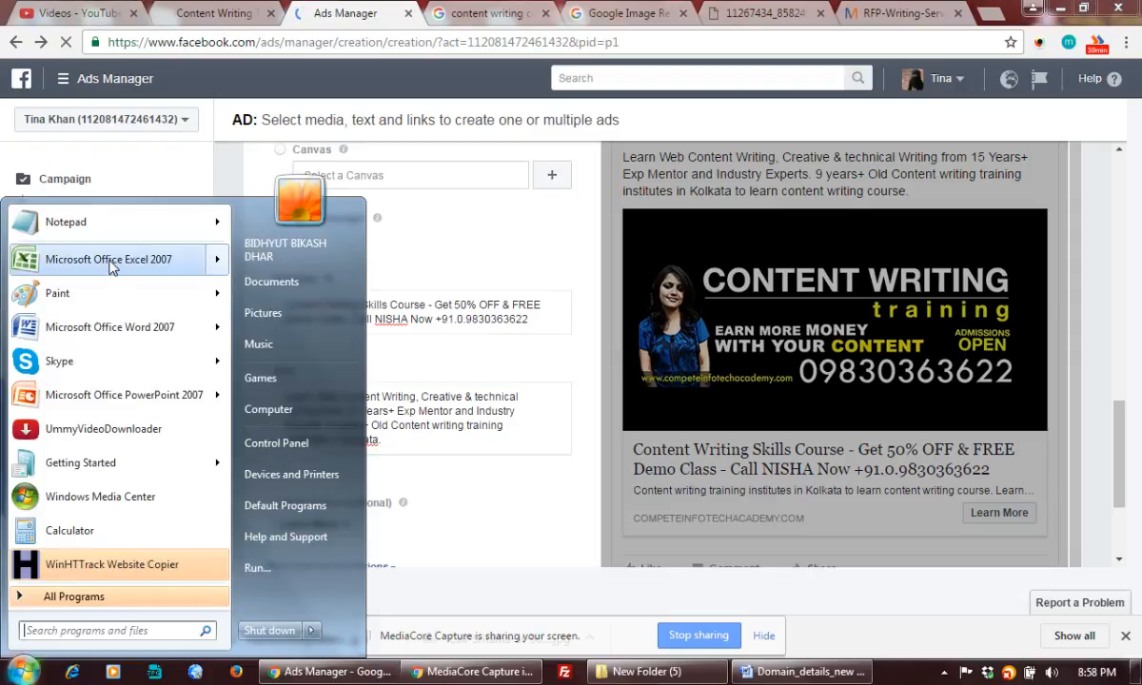
mouse_move(157, 259)
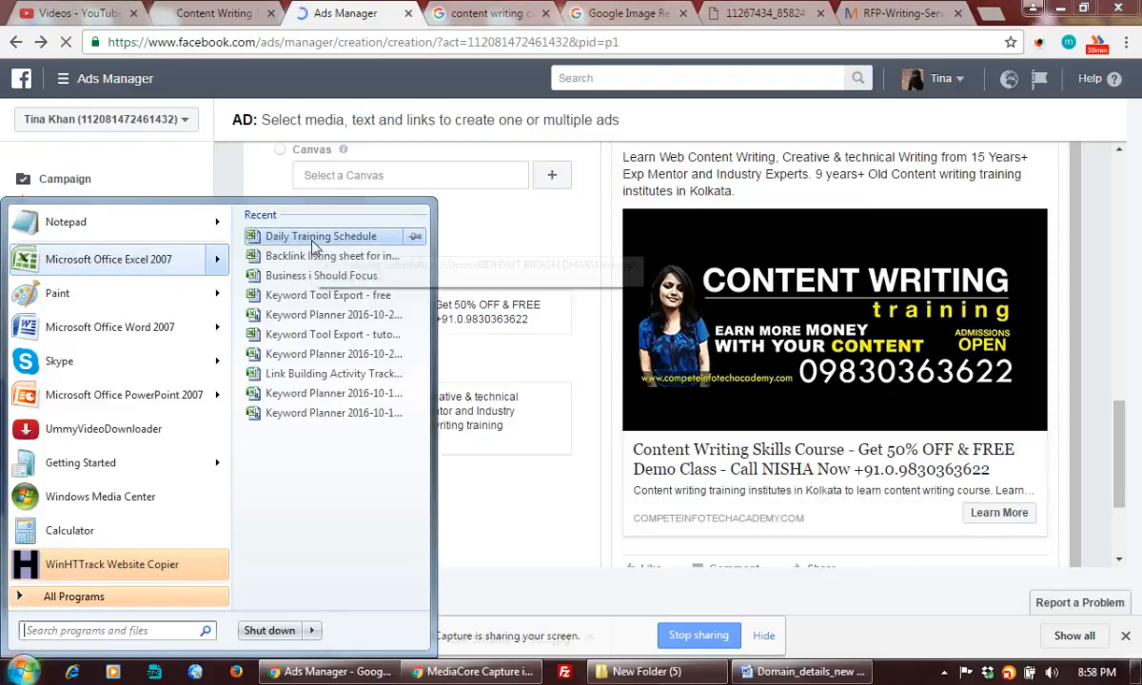
left_click(297, 257)
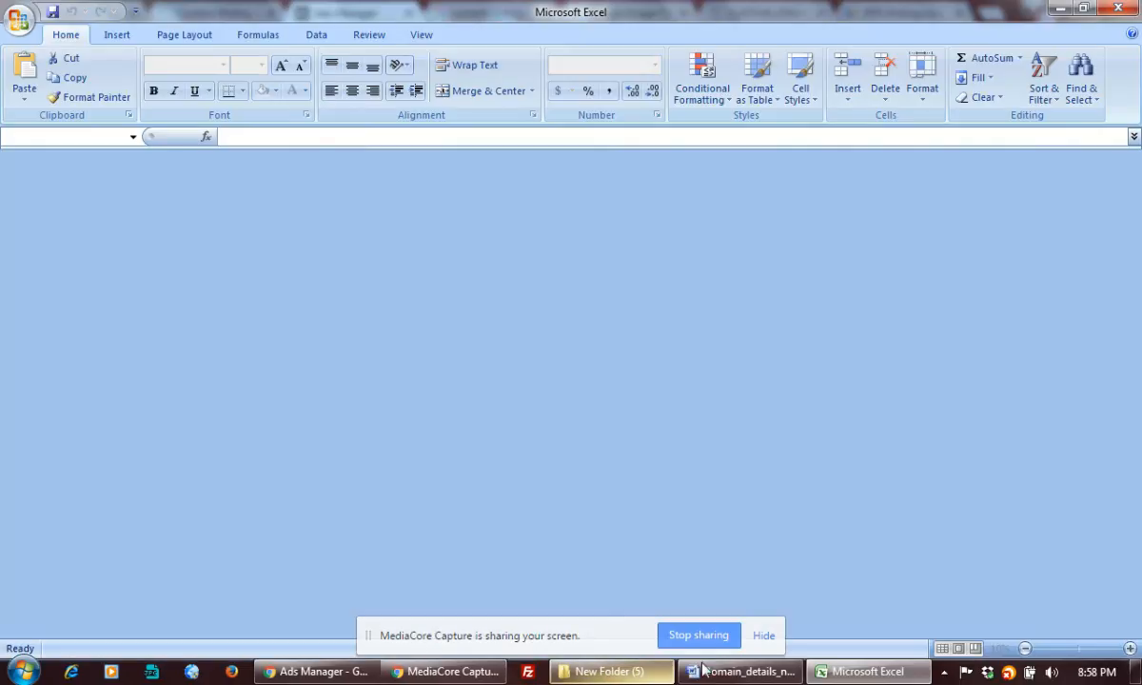
Finish the cell F5 edit and minimise the workbook to return to Ads Manager.
mouse_move(749, 671)
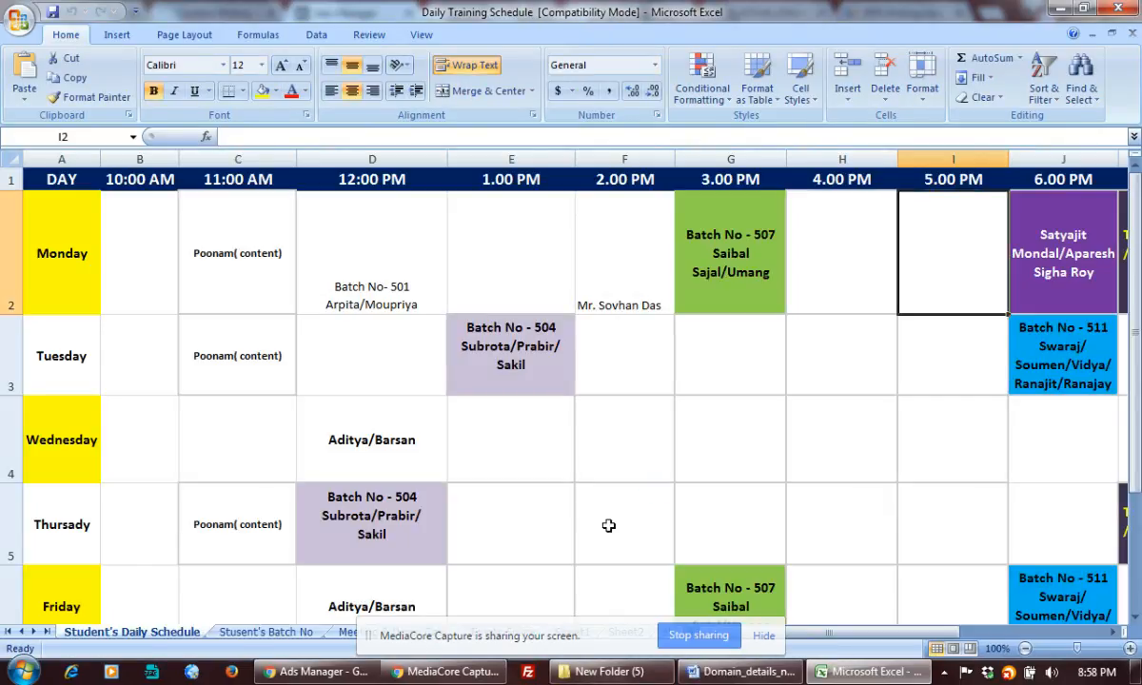
left_click(609, 526)
double_click(609, 525)
scroll(609, 525, "down", 1)
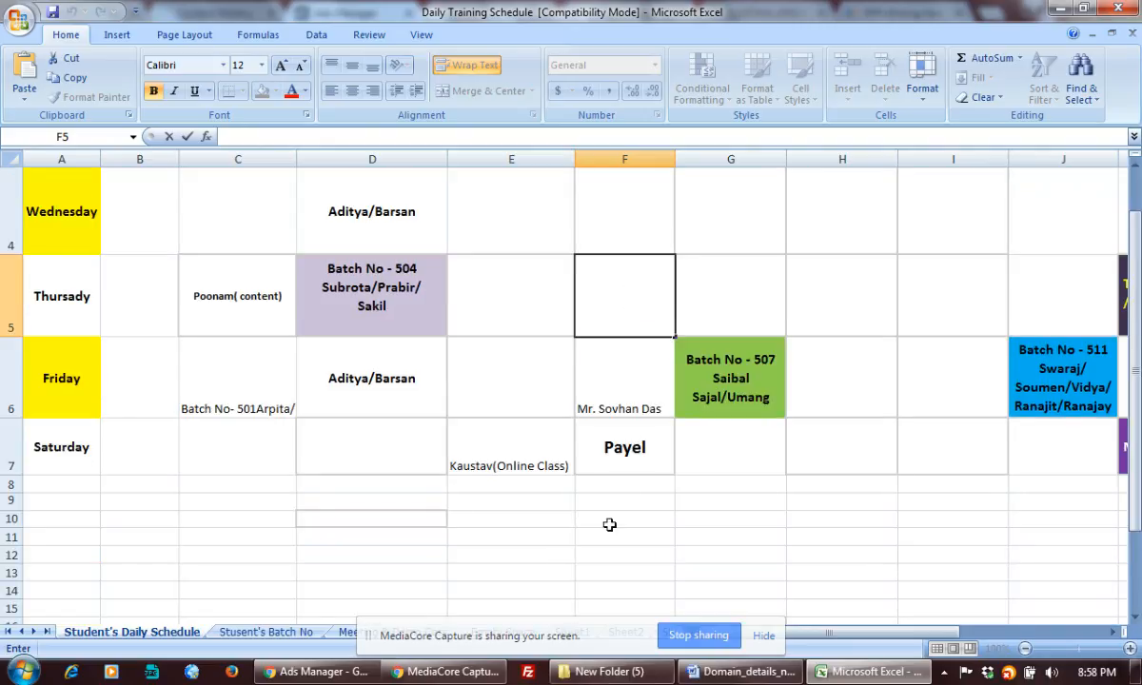
scroll(609, 525, "up", 1)
scroll(609, 524, "down", 2)
scroll(610, 524, "up", 2)
scroll(610, 524, "down", 2)
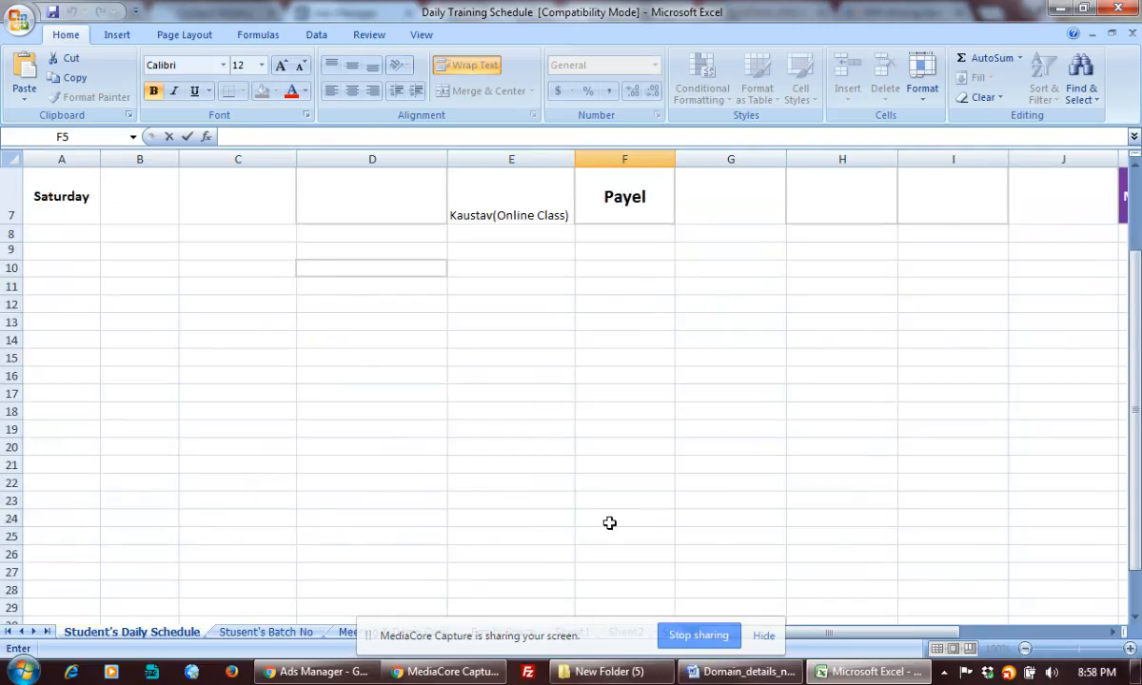
scroll(609, 523, "up", 1)
scroll(609, 522, "up", 1)
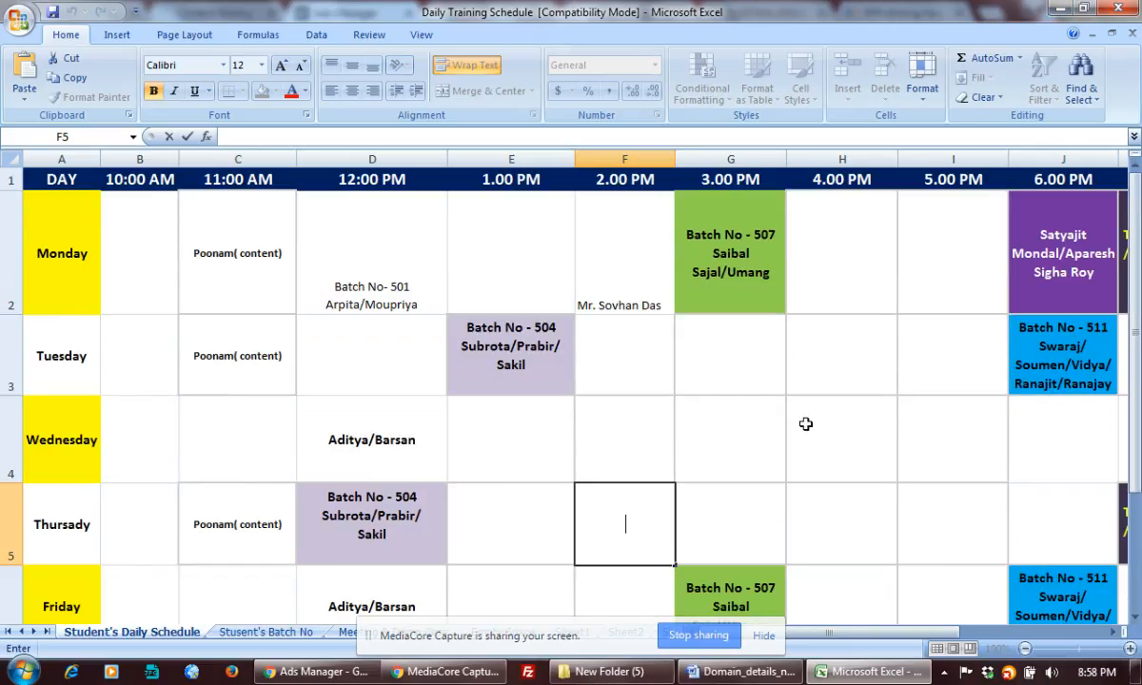
scroll(806, 425, "down", 3)
scroll(805, 426, "up", 2)
left_click(507, 426)
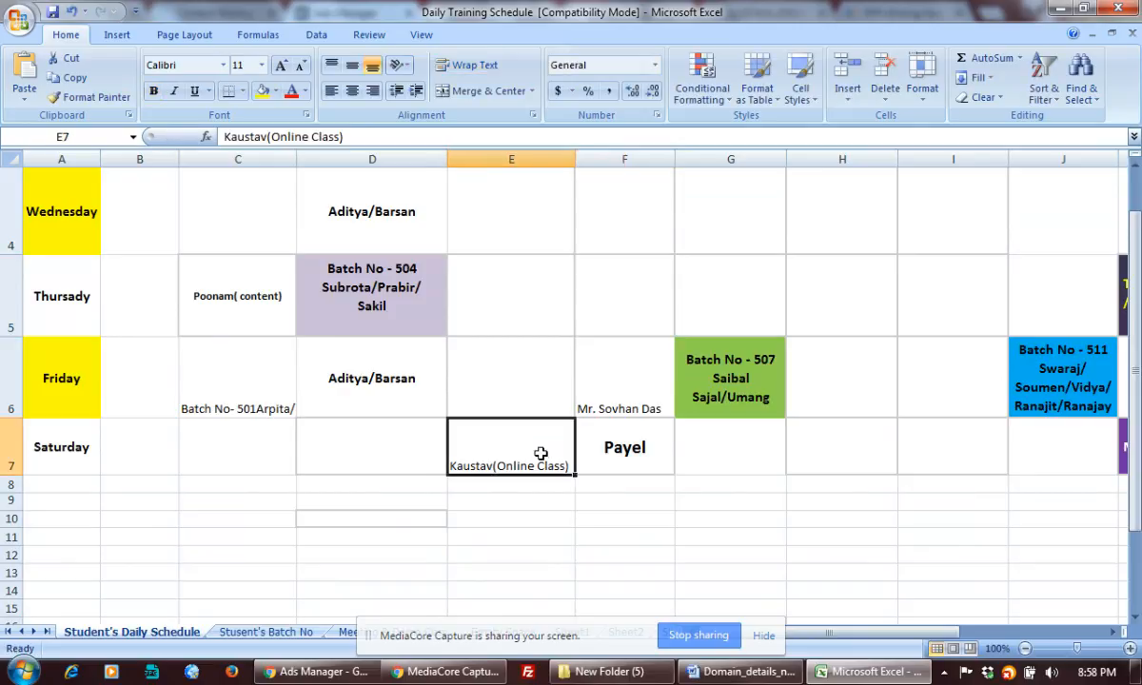
scroll(643, 440, "up", 1)
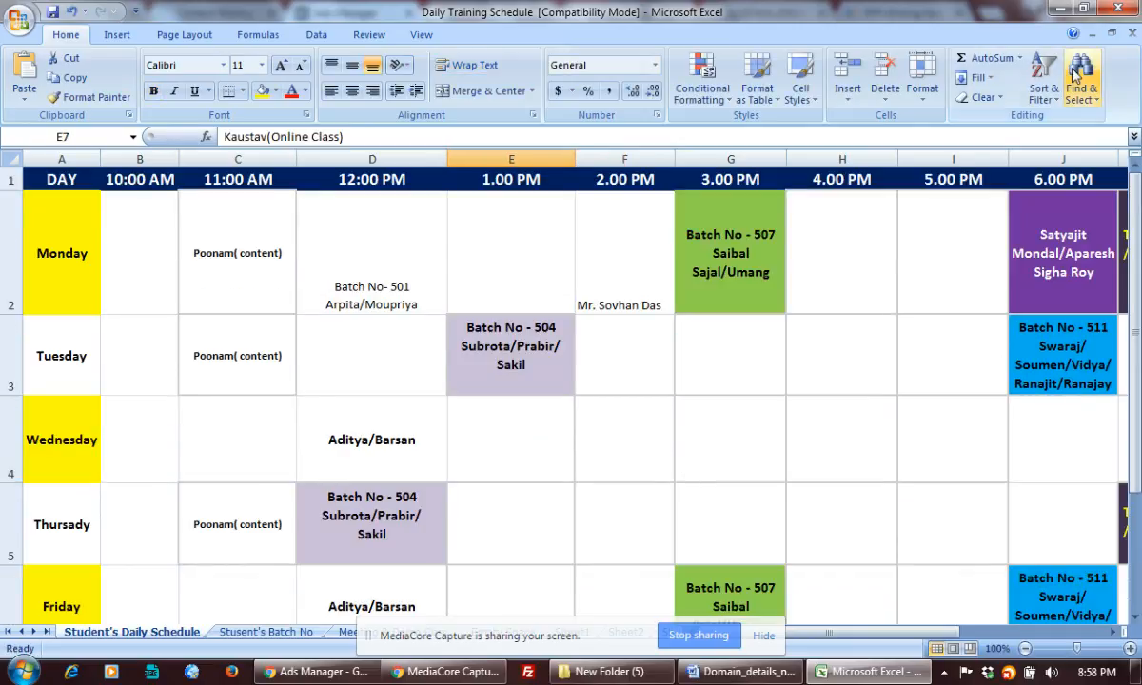
left_click(1055, 9)
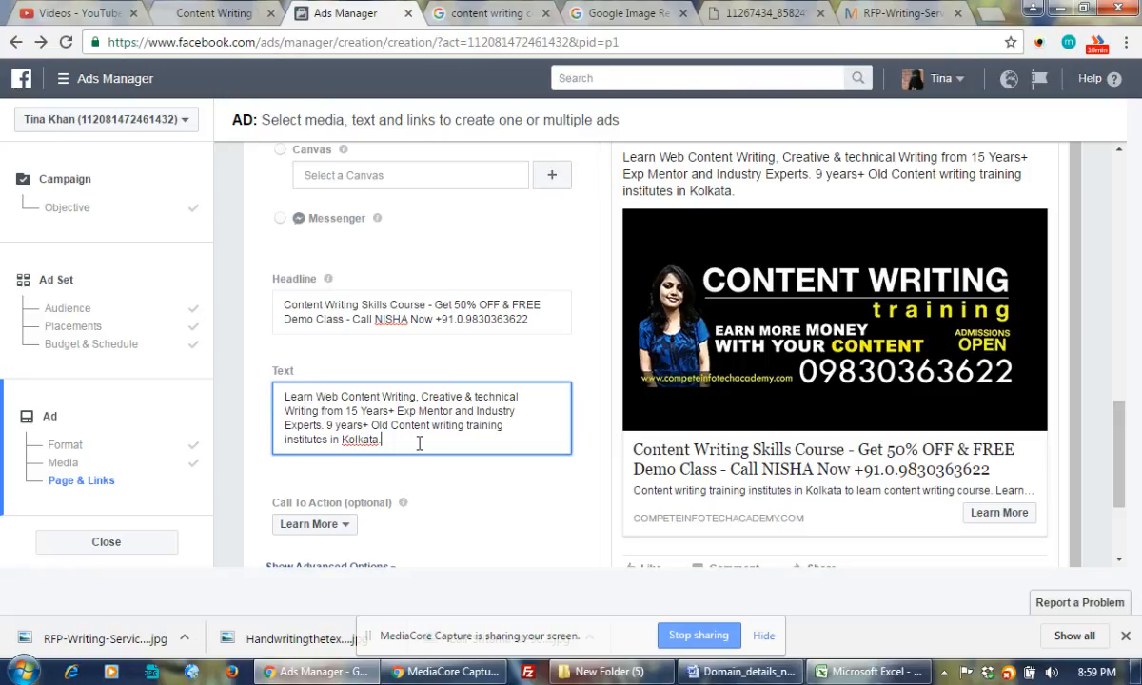
Replace '9 years+ … Kolkata.' with '3500+ Successful Students already starts earning online.', correcting the spelling.
left_click_drag(324, 423, 421, 448)
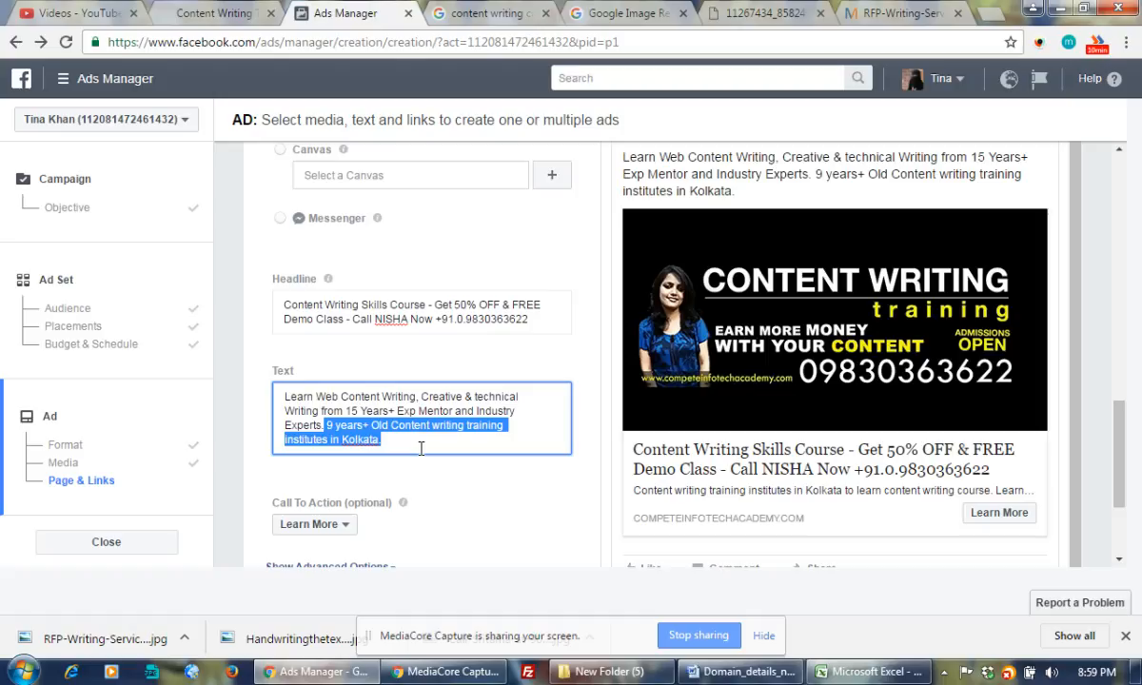
key("BackSpace")
type("3")
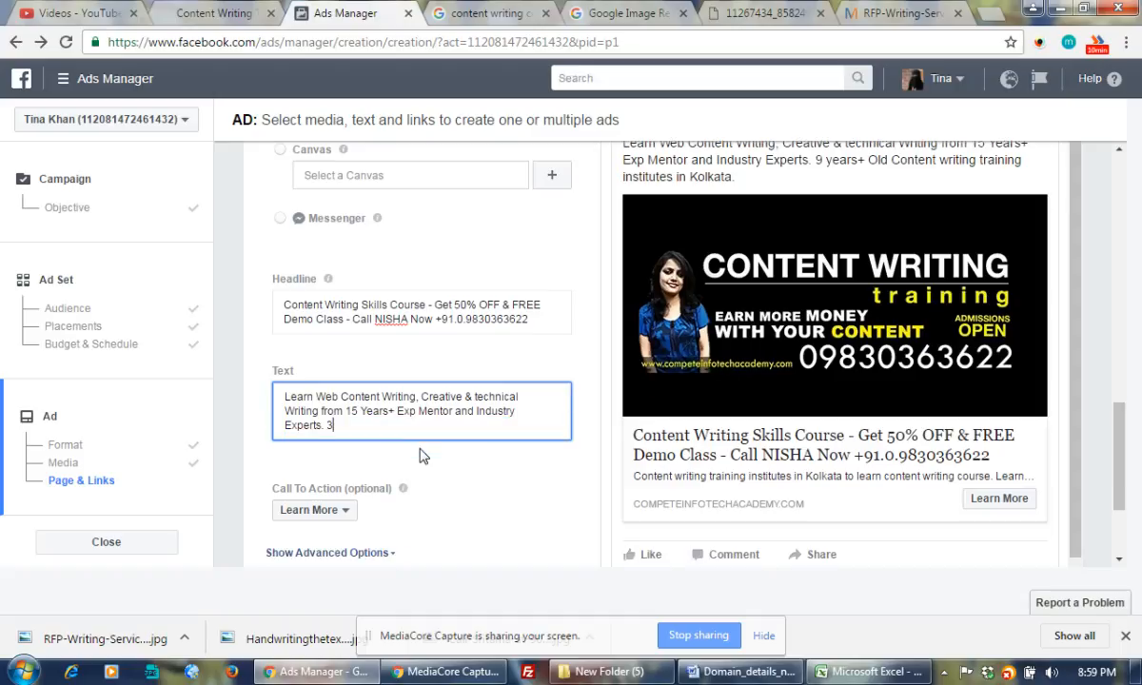
type("500")
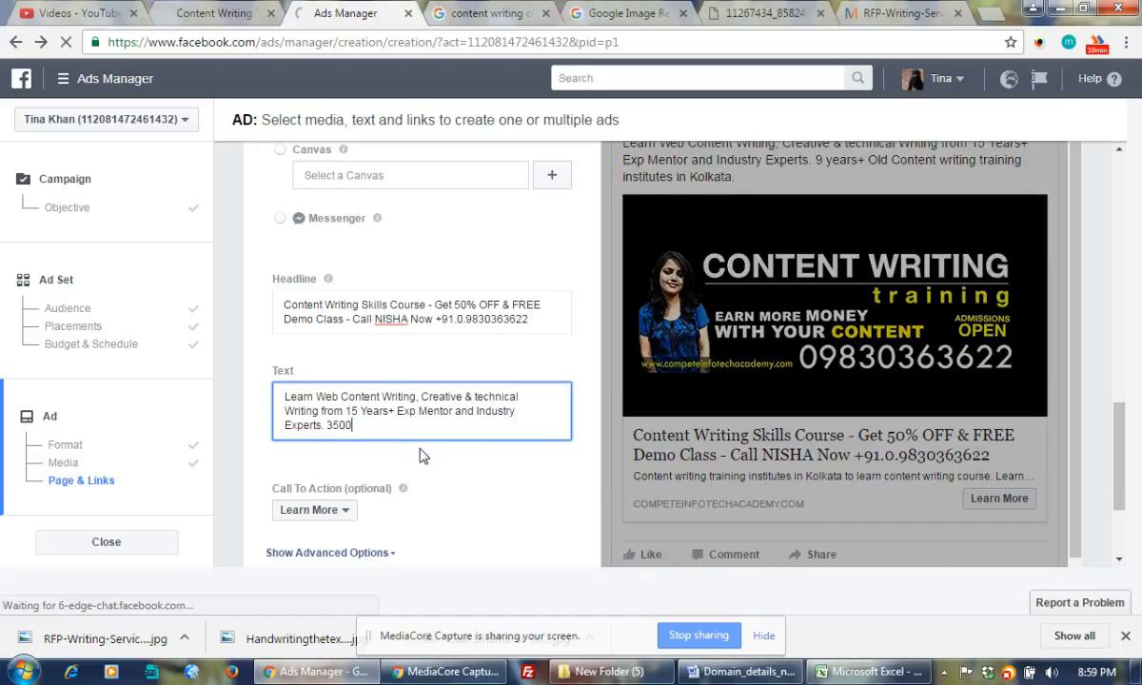
type("+ Successfull Students ")
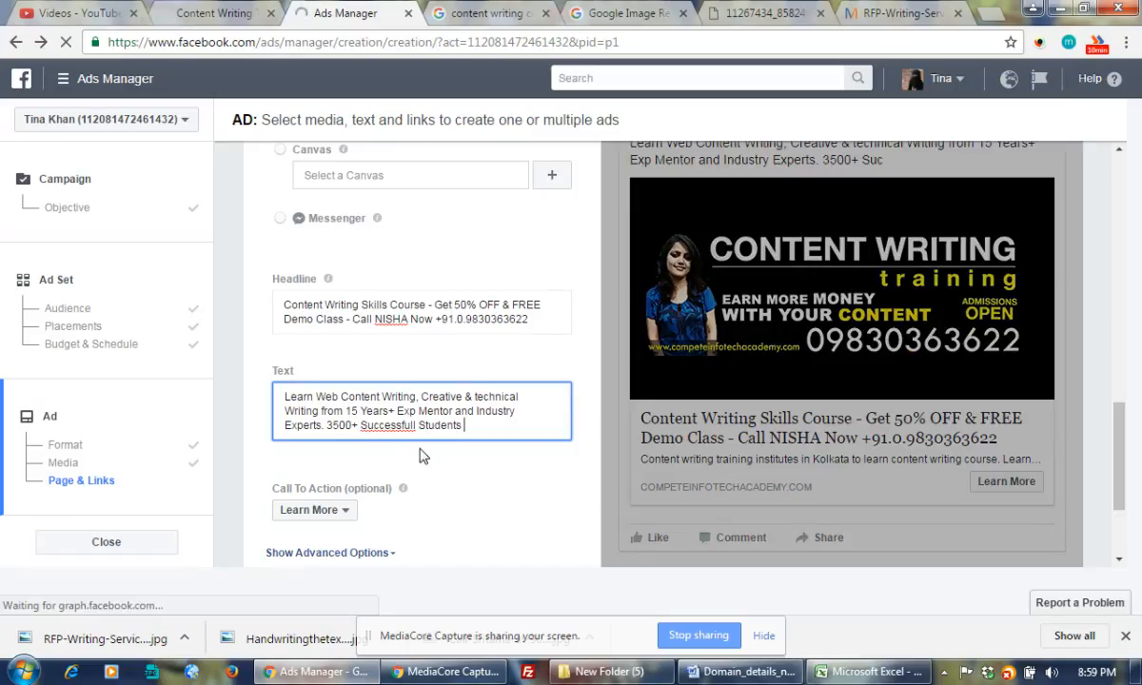
type("already")
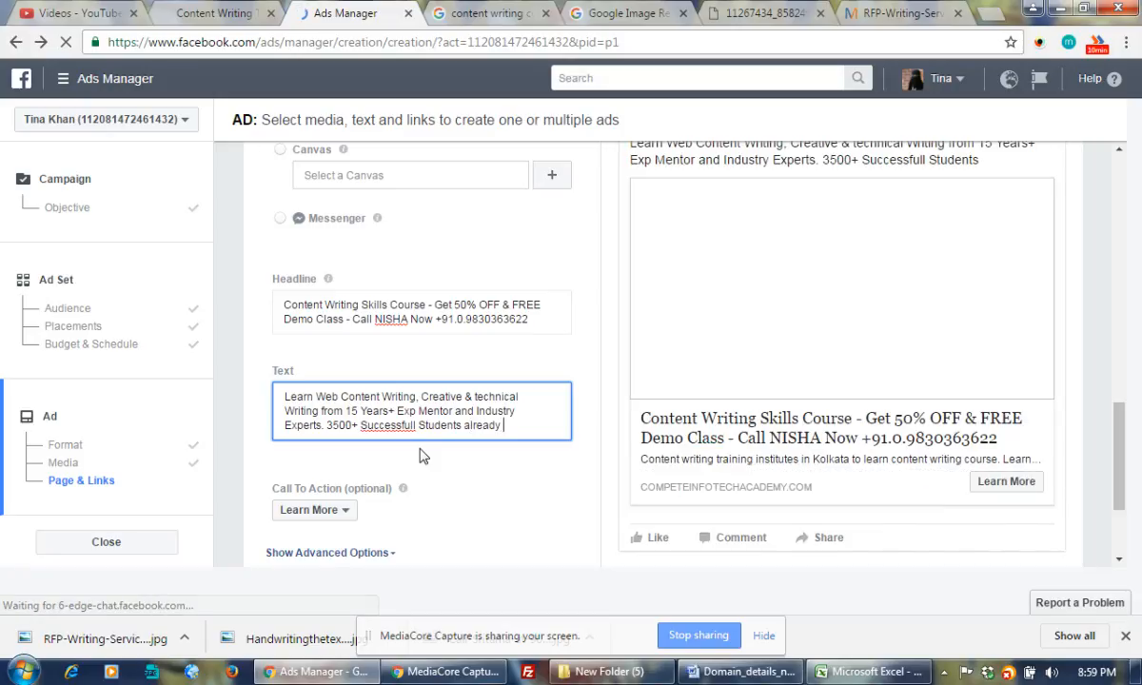
type(" earning")
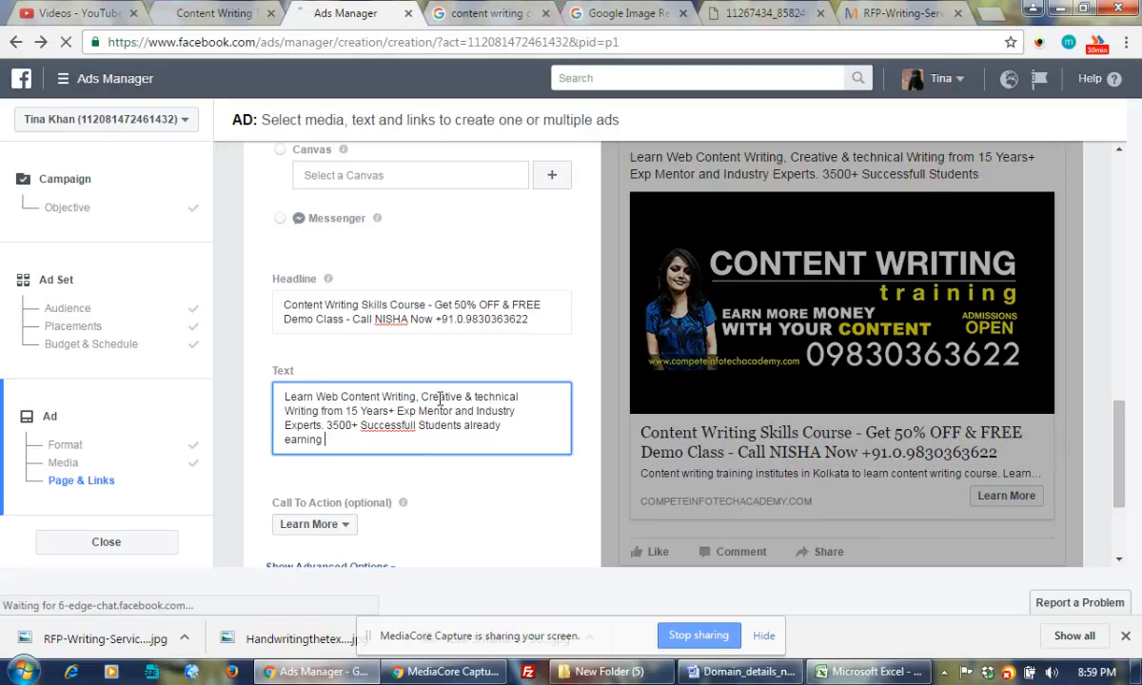
right_click(399, 436)
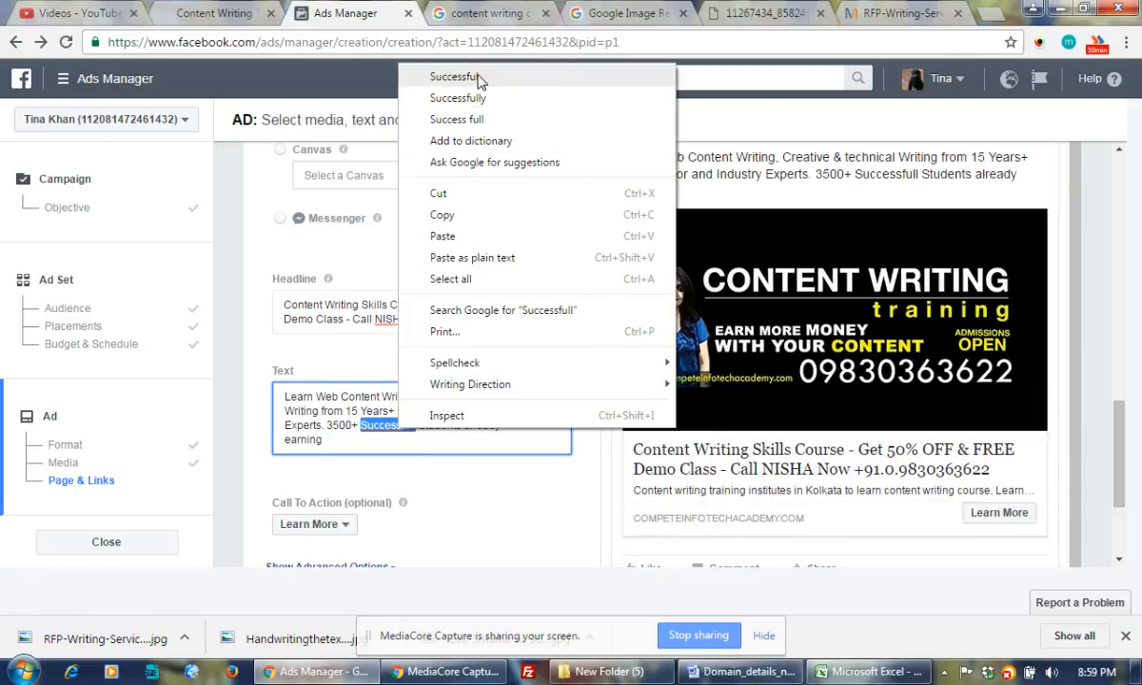
left_click(455, 77)
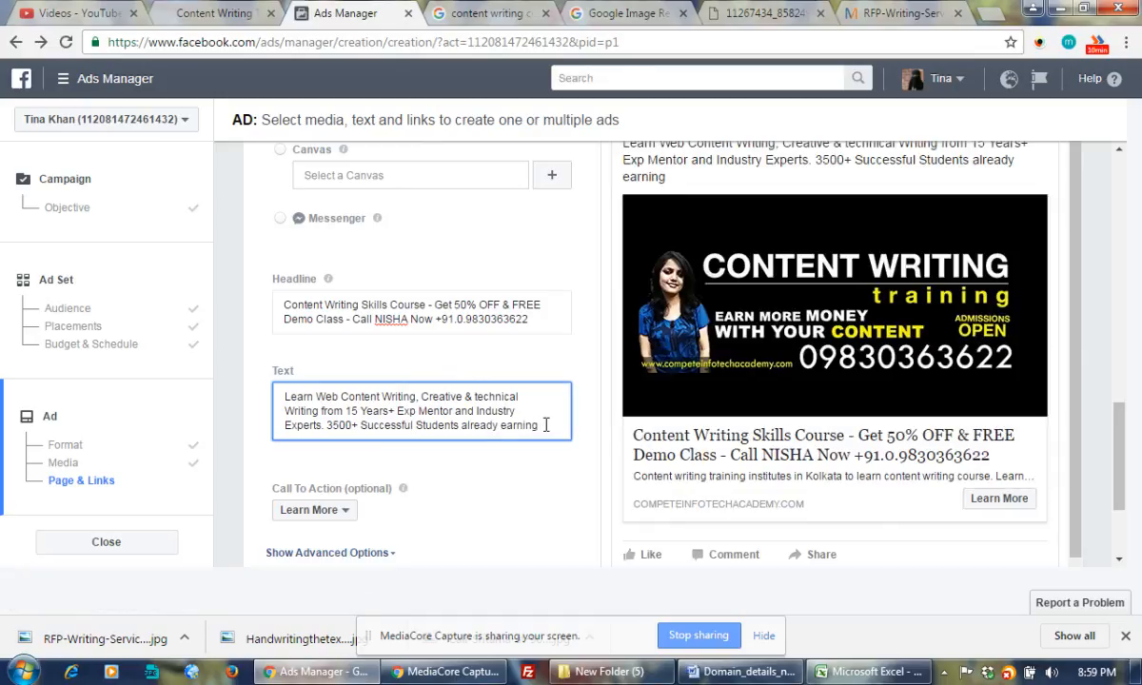
type("online.")
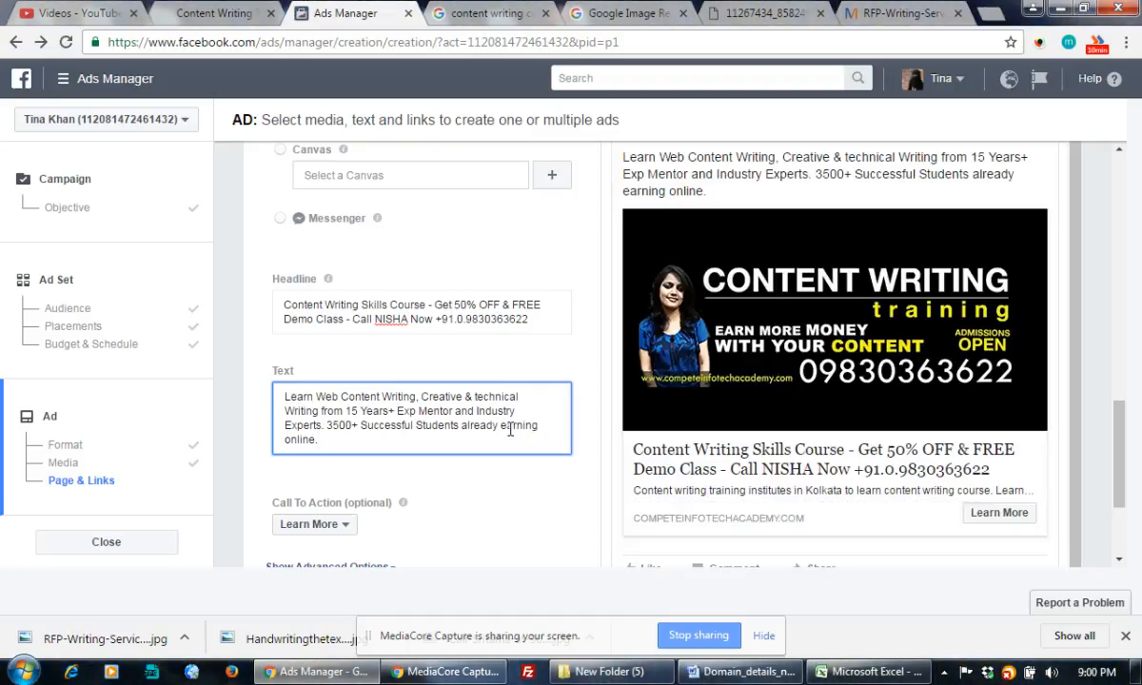
type("starts")
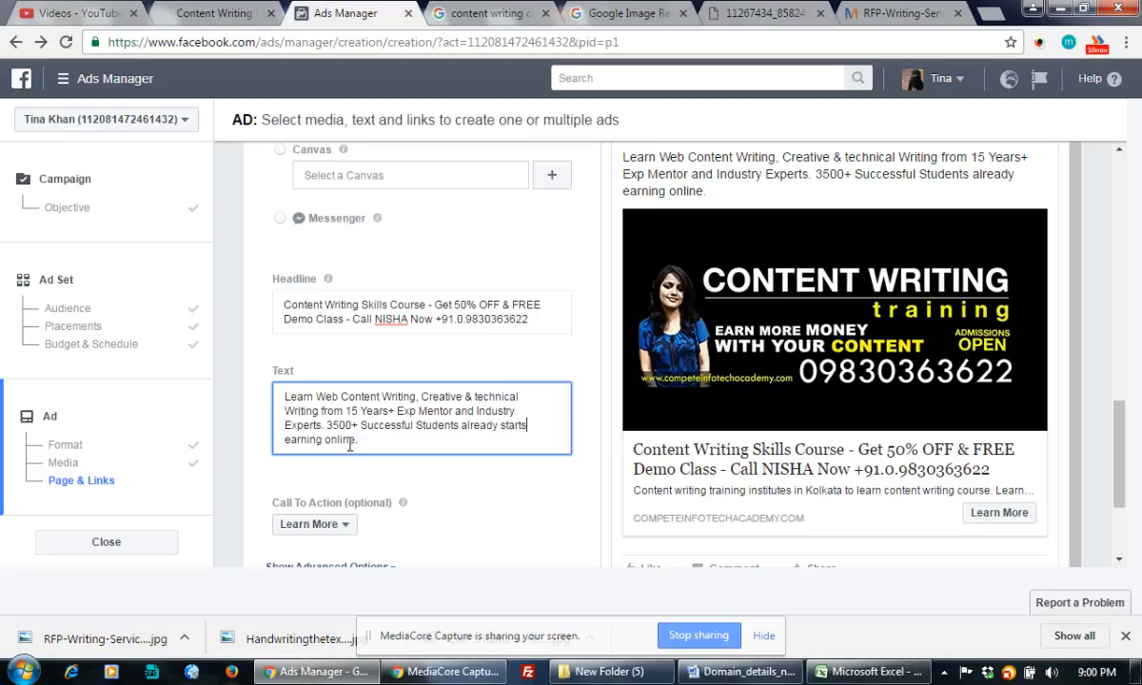
left_click(396, 439)
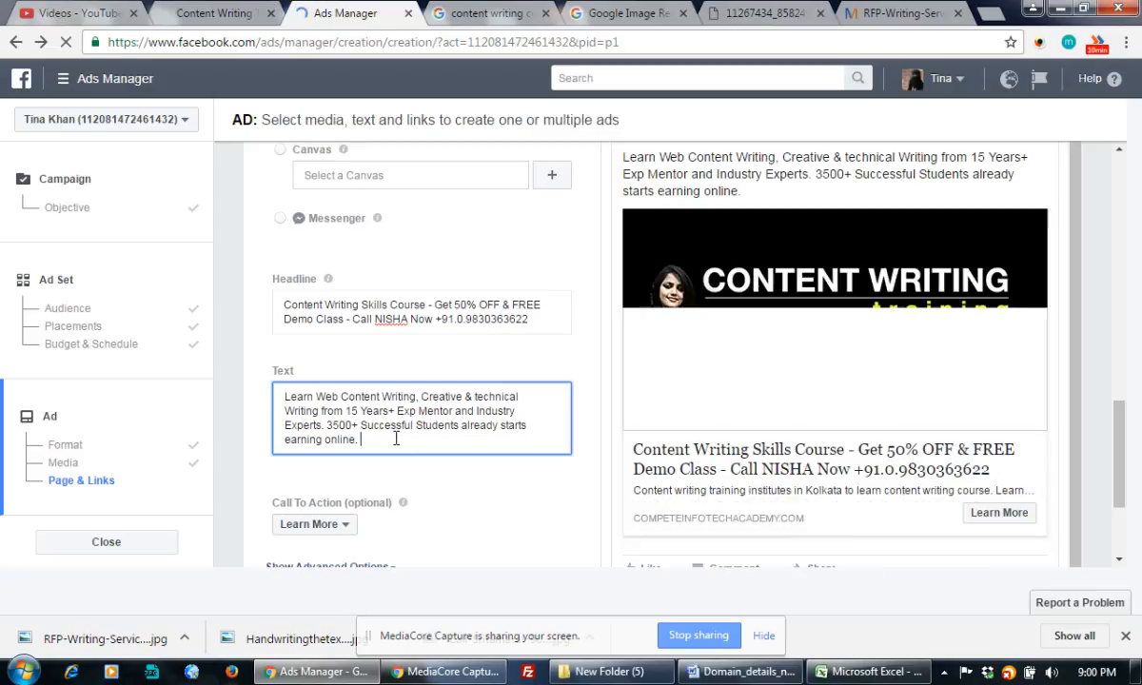
Load google.com in the search-results tab, then go back to the Ads Manager tab.
left_click(496, 9)
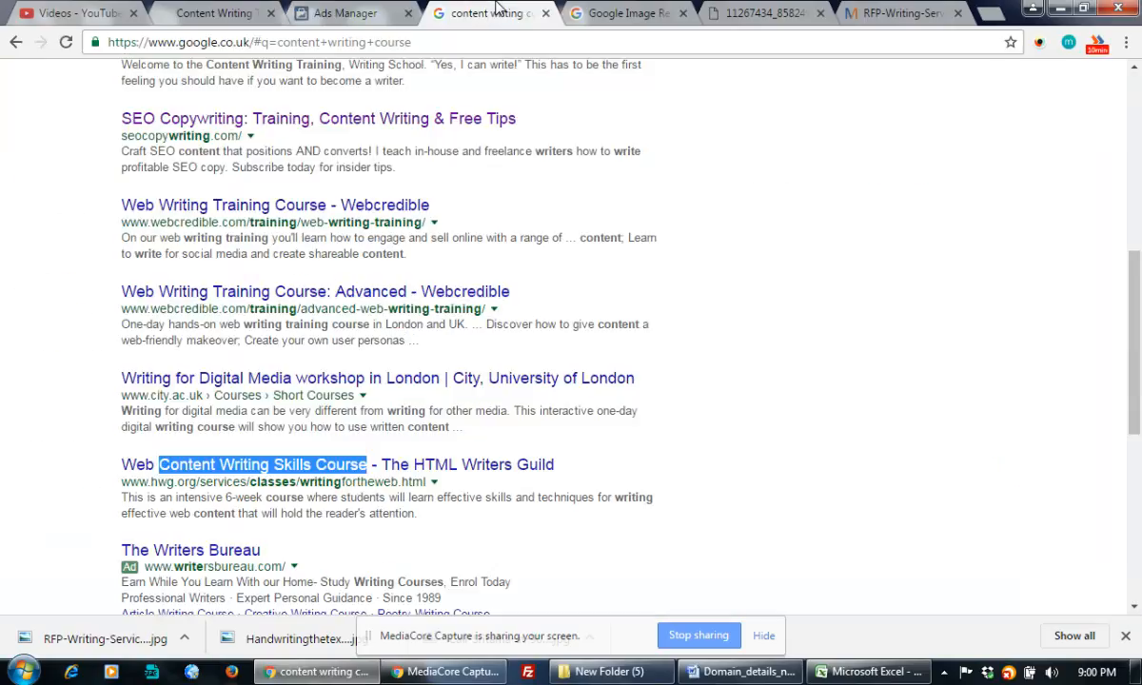
left_click(305, 43)
type("google.com")
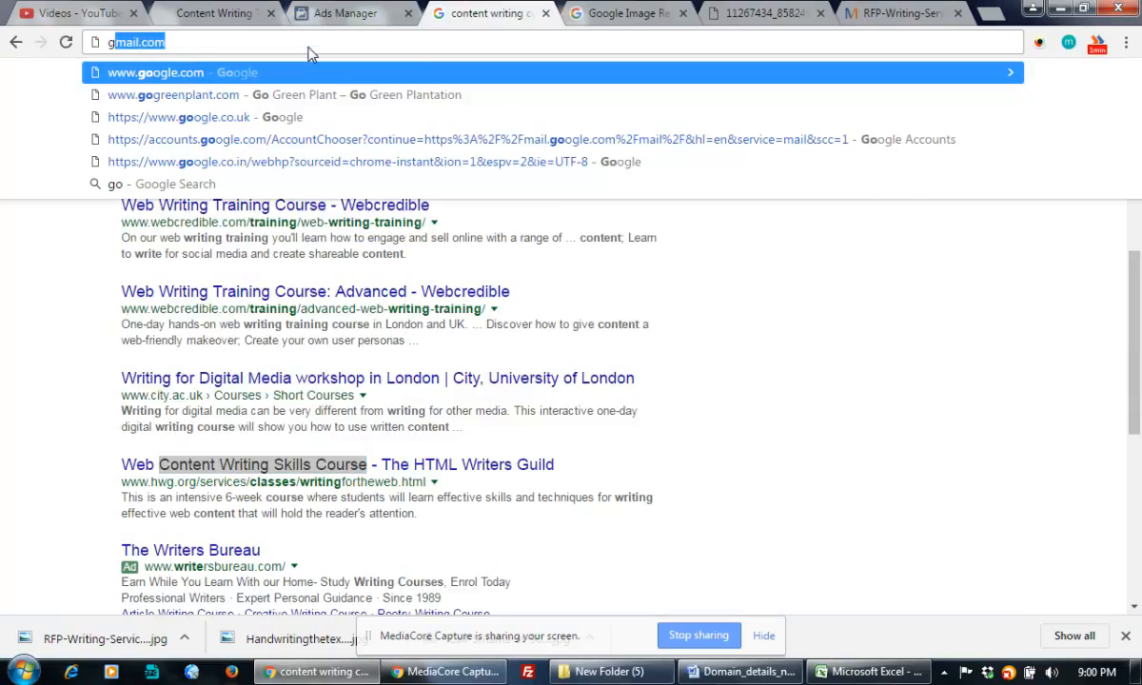
key("Return")
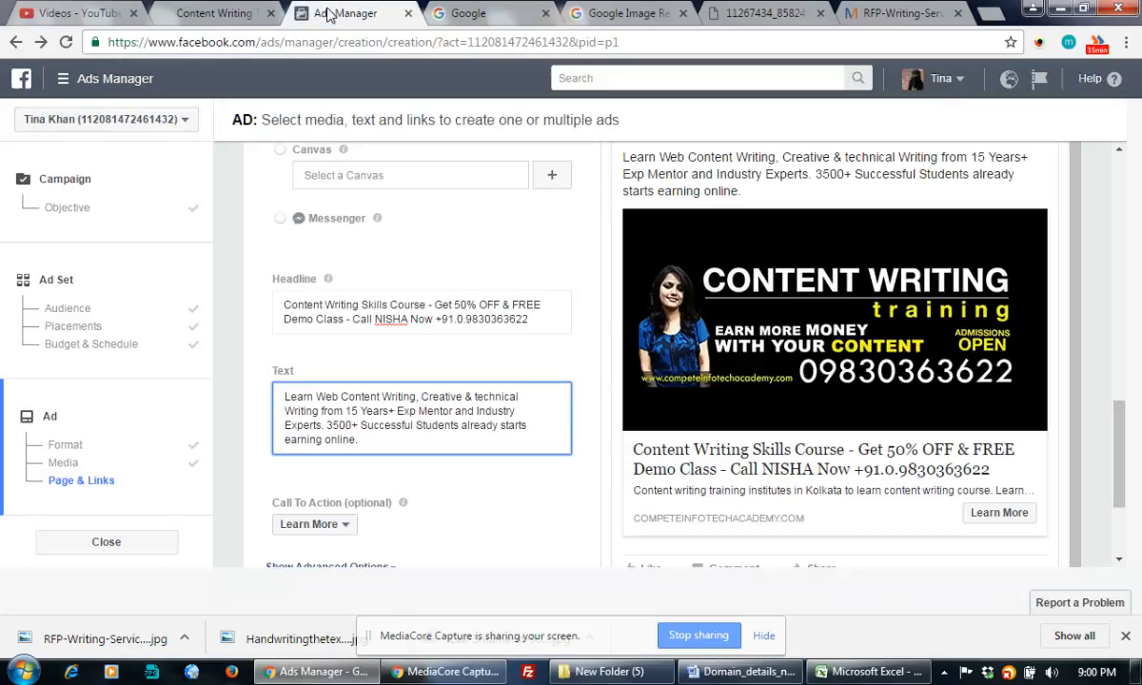
left_click(328, 12)
Append 'Book Your Seat for FREE DEMO Class Now.' and a call prompt with the contact's two phone numbers.
type("1")
key("BackSpace")
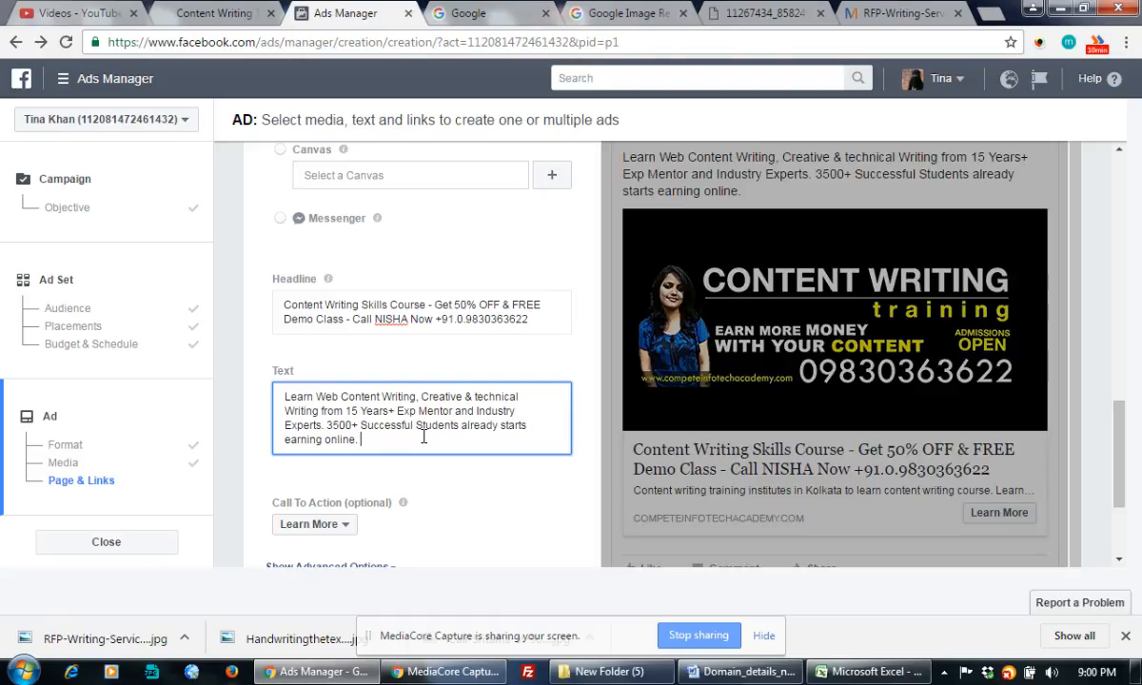
type("Bo")
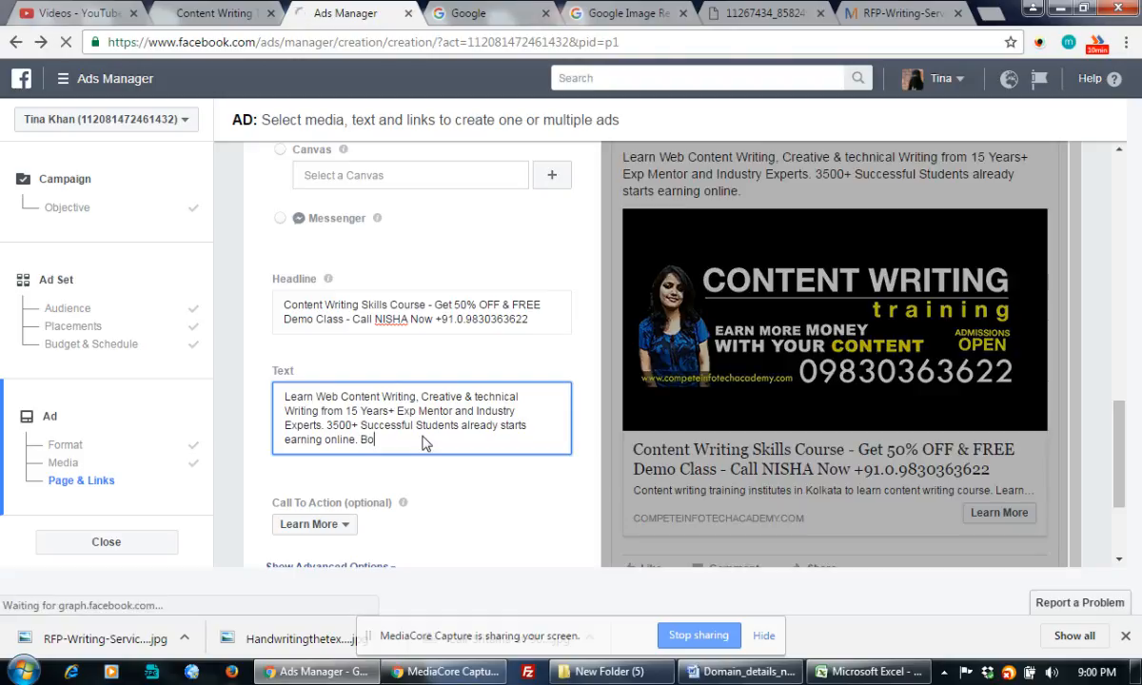
type("ok Your Seat")
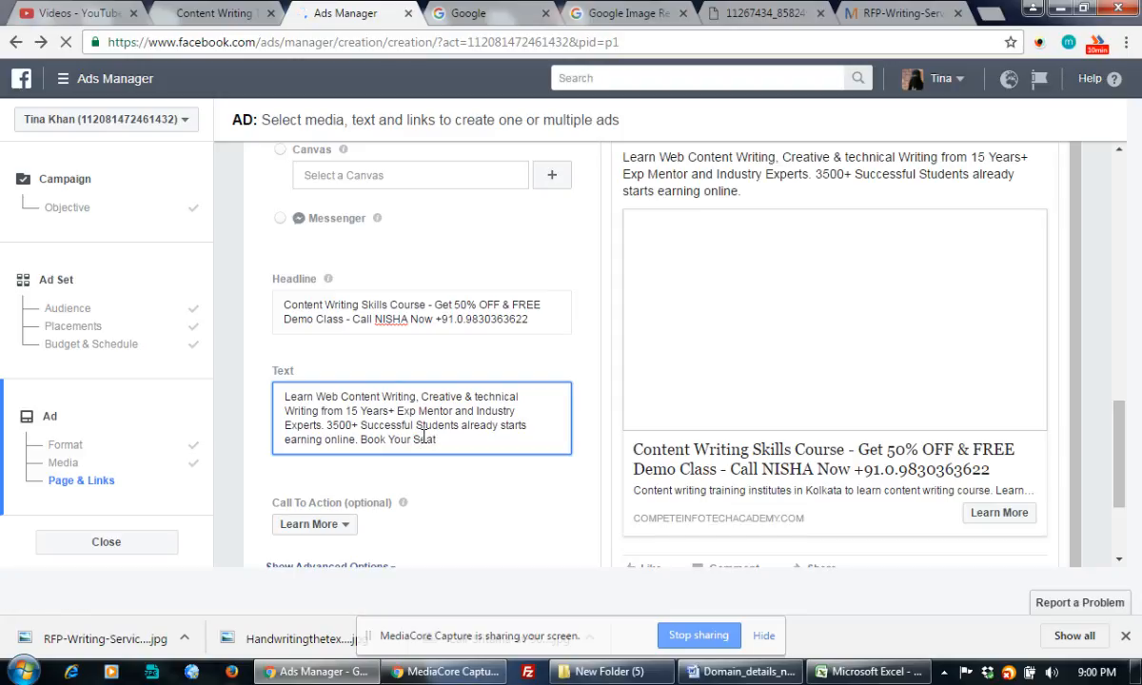
type(" for FREE ")
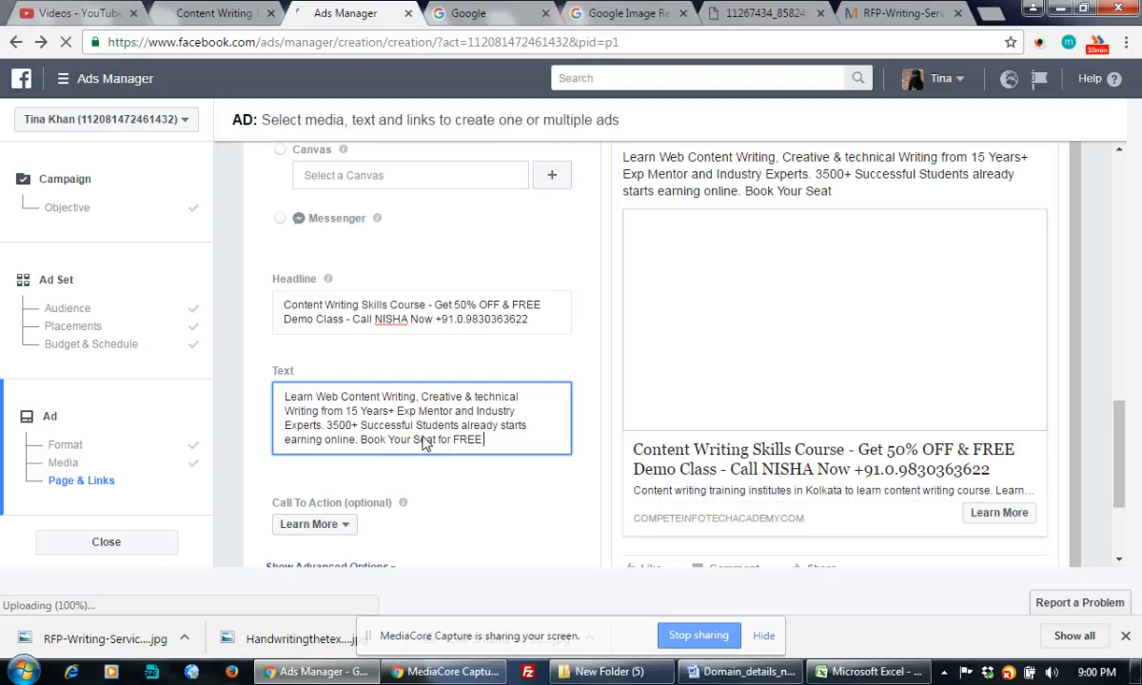
type("DEMO Class")
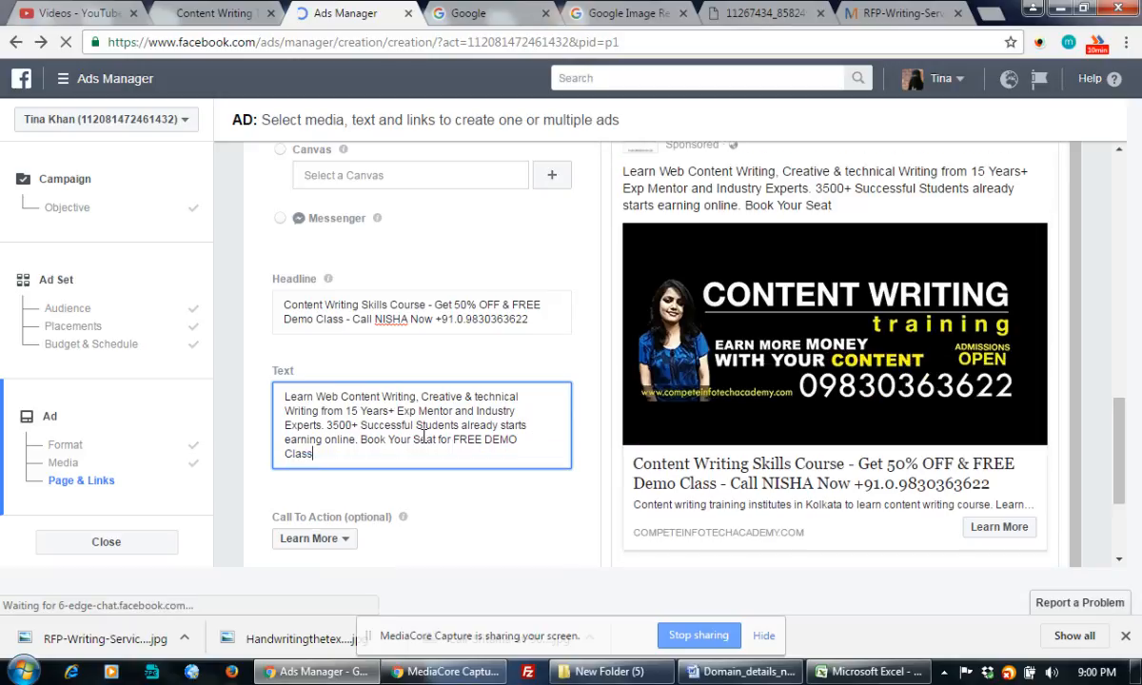
type(" Now. Ca")
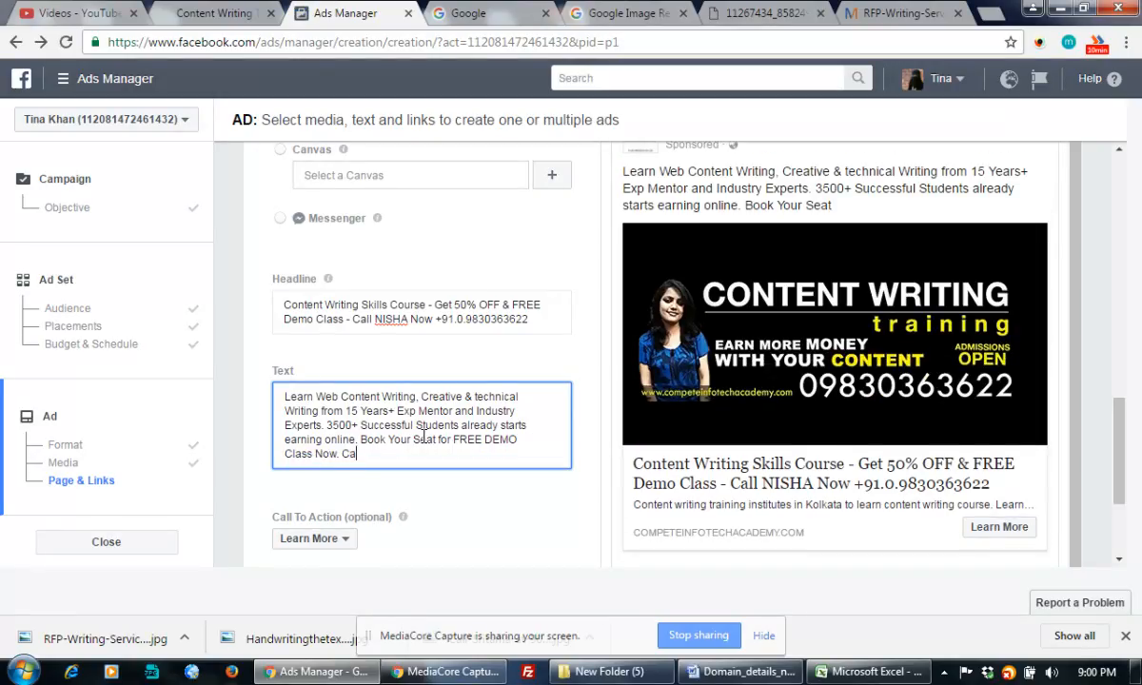
type("ll Nisha - ")
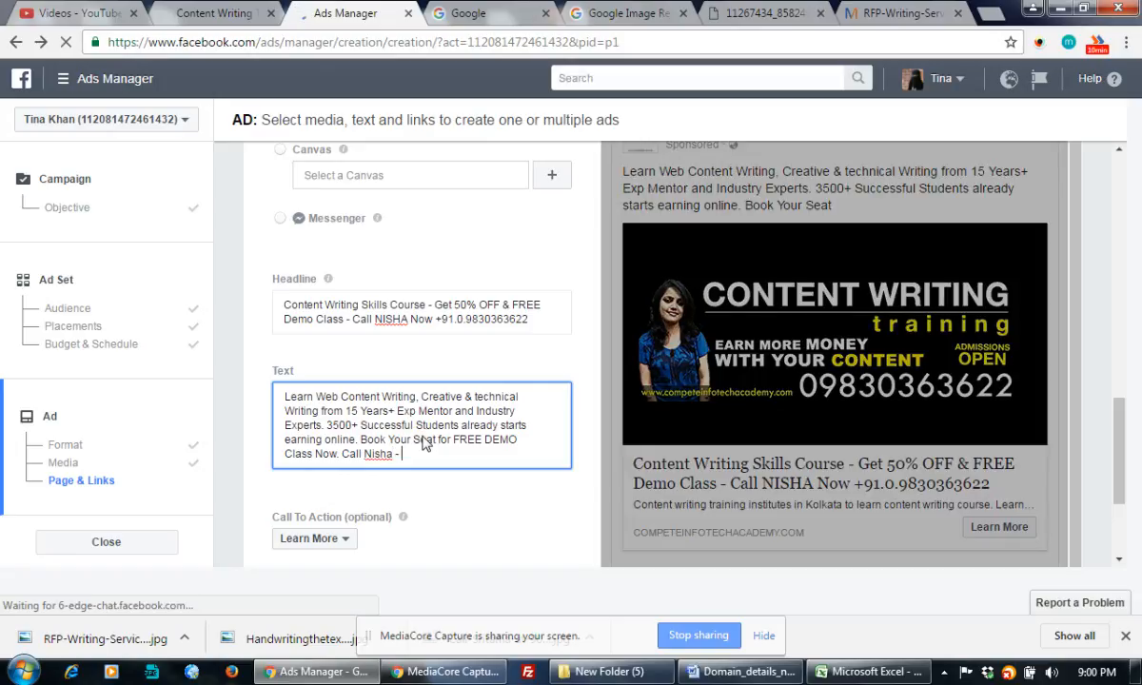
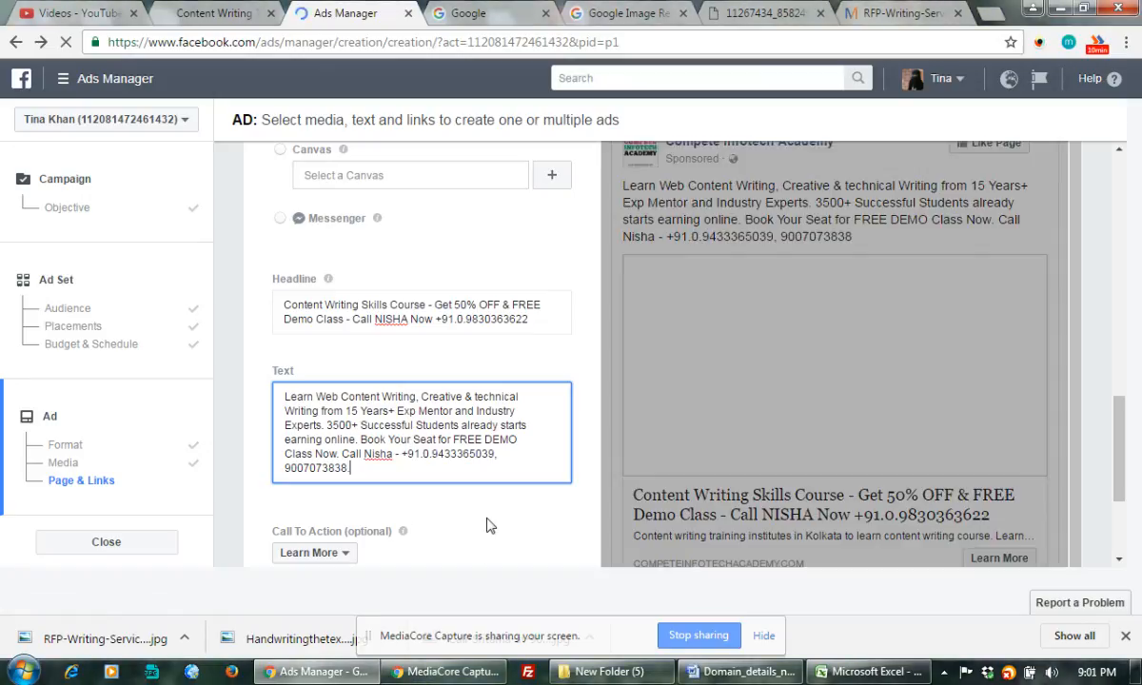
Change the call-to-action button from Learn More to Book Now.
scroll(486, 525, "down", 2)
scroll(480, 514, "down", 1)
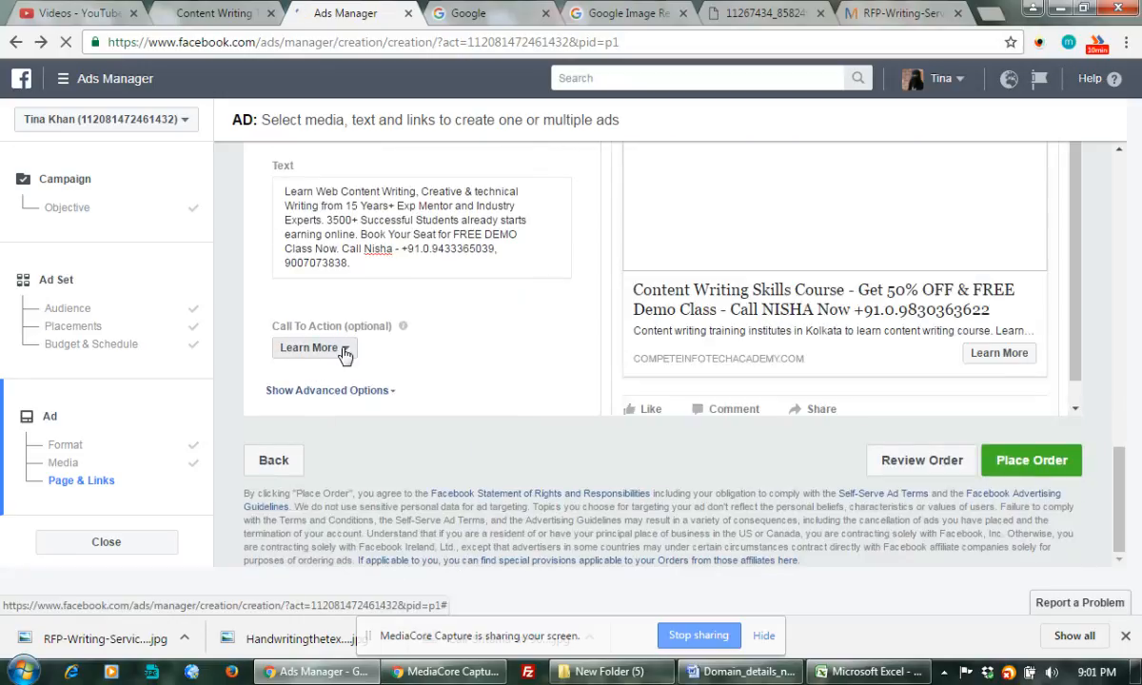
left_click(345, 352)
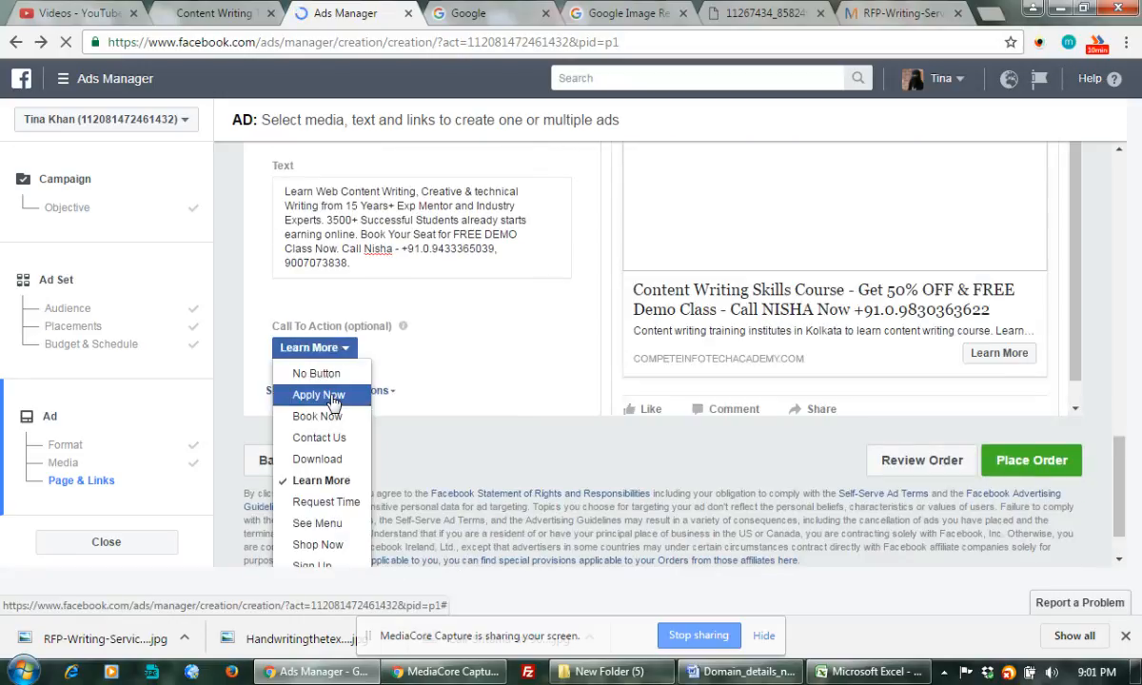
left_click(319, 481)
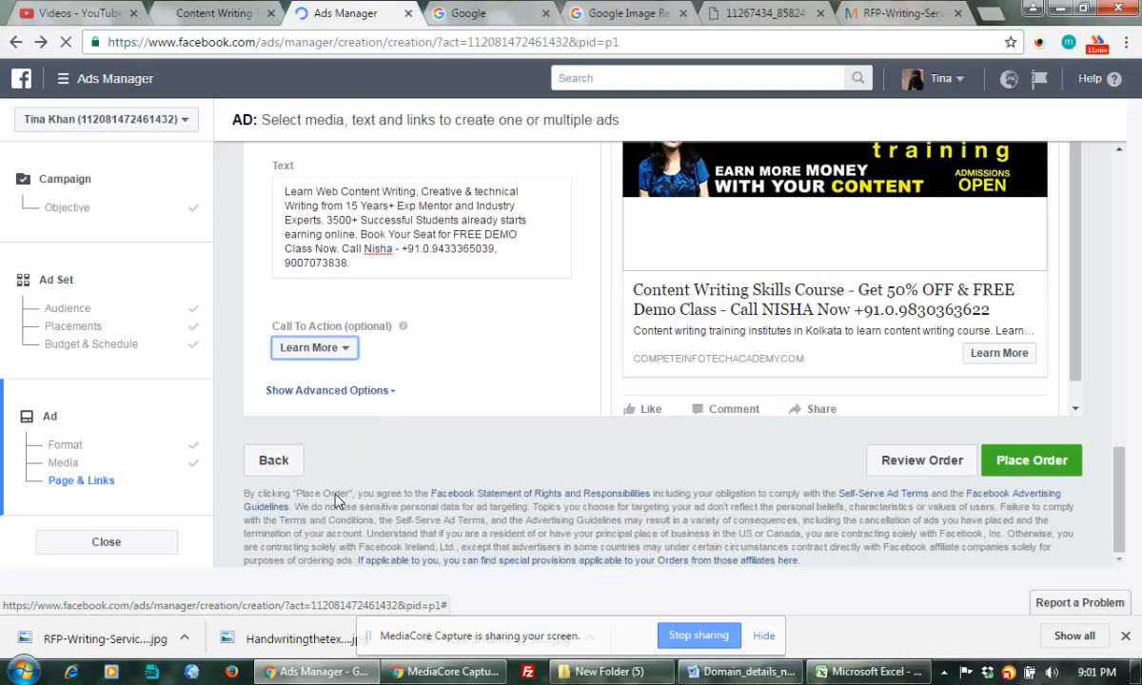
left_click(347, 360)
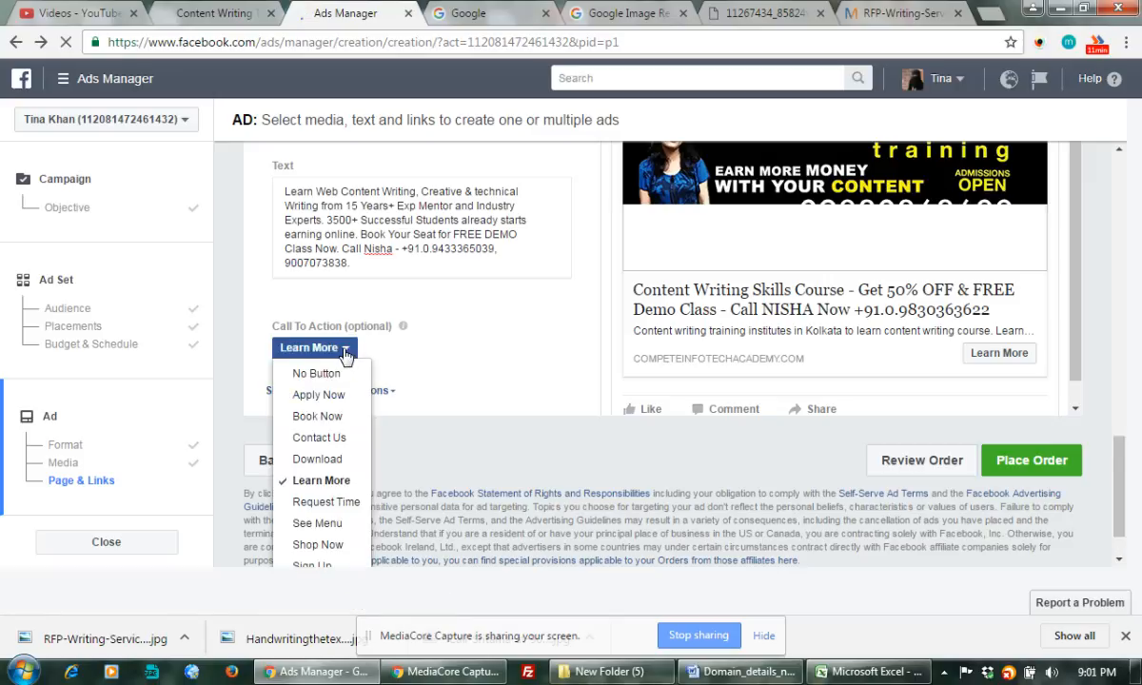
left_click(319, 479)
left_click(310, 347)
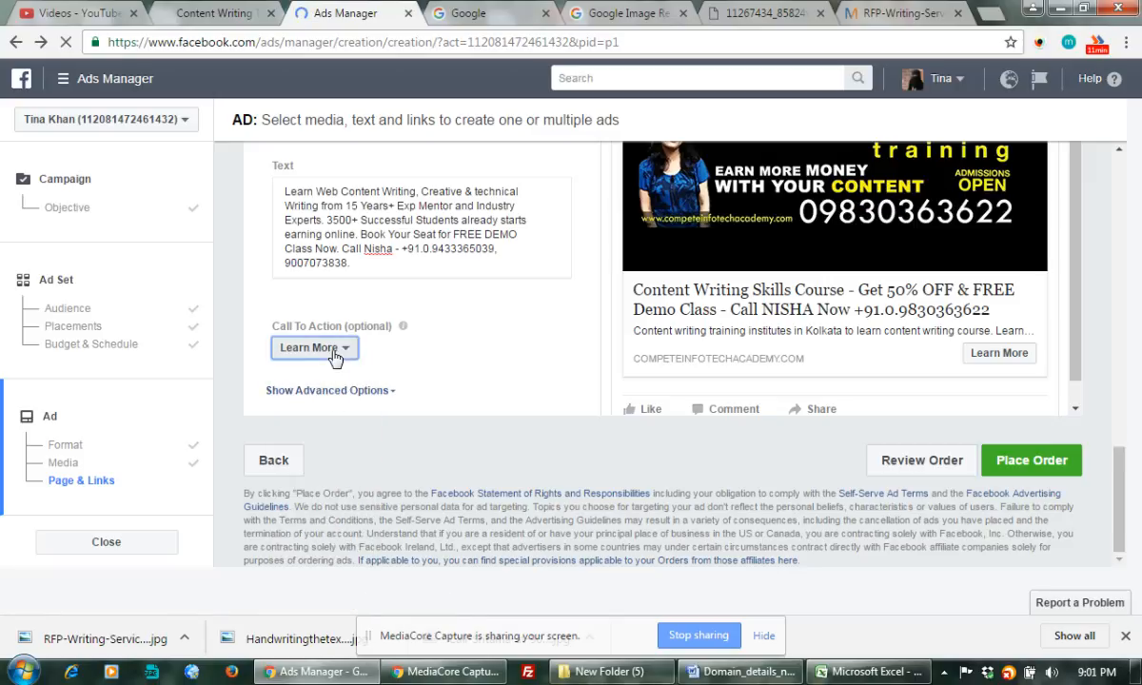
left_click(433, 390)
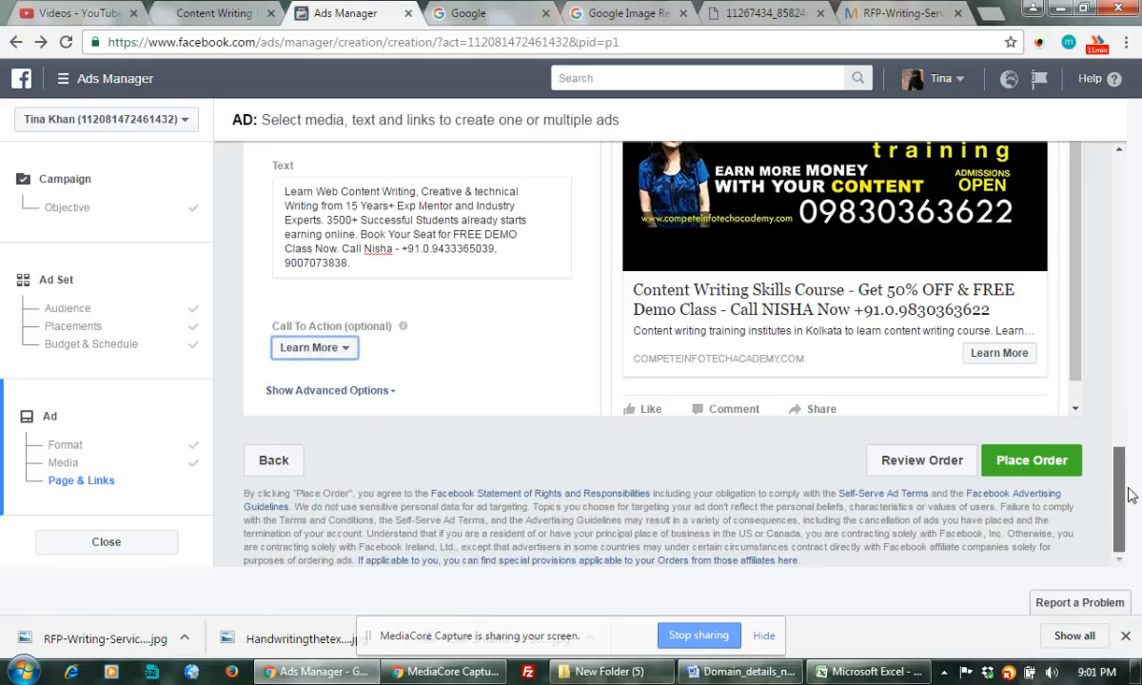
left_click(317, 348)
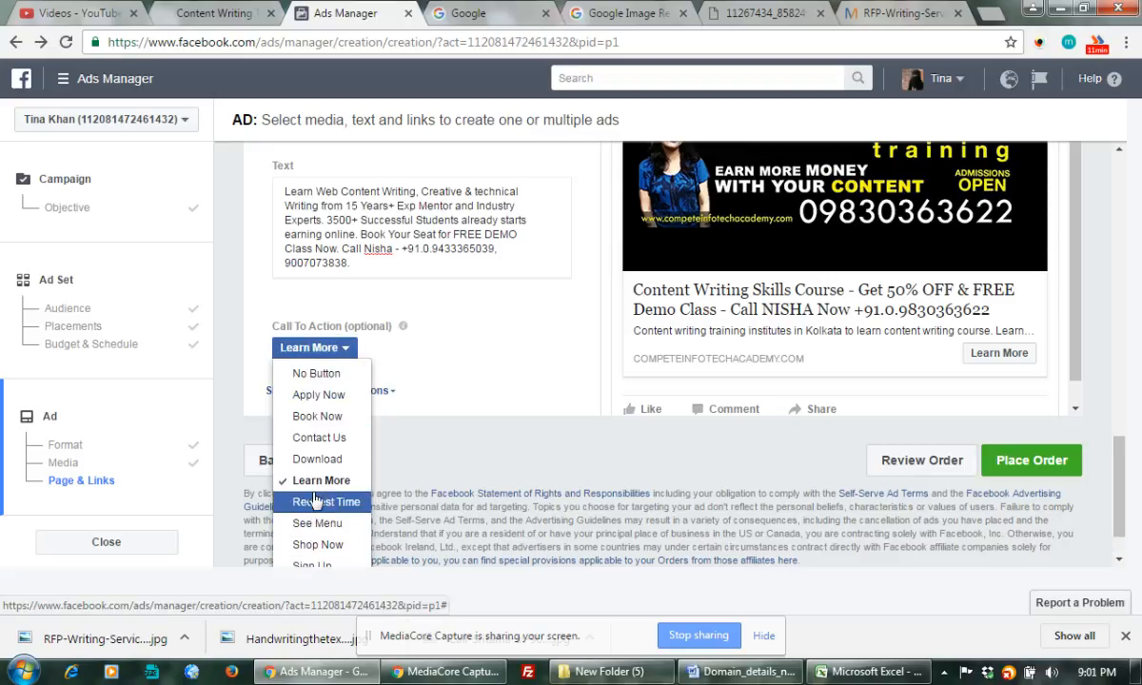
left_click(314, 421)
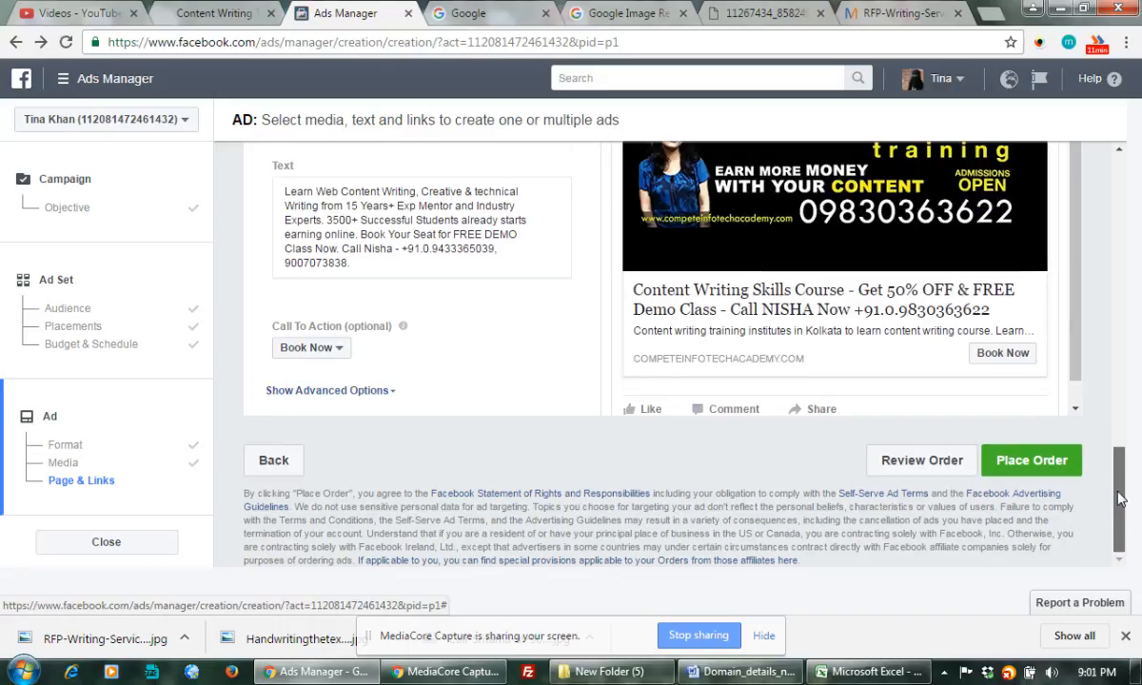
Switch the call to action to Apply Now.
left_click_drag(1120, 510, 1120, 489)
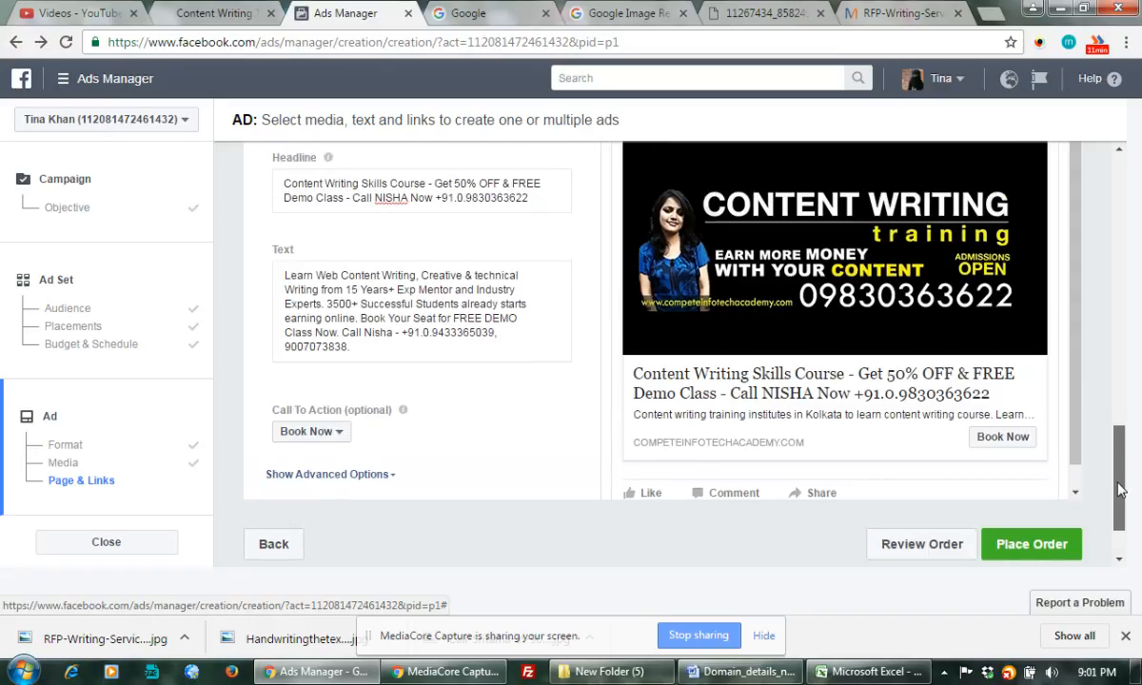
mouse_move(1120, 489)
left_mouse_down()
mouse_move(1124, 444)
mouse_move(1132, 500)
left_mouse_up()
left_click(339, 380)
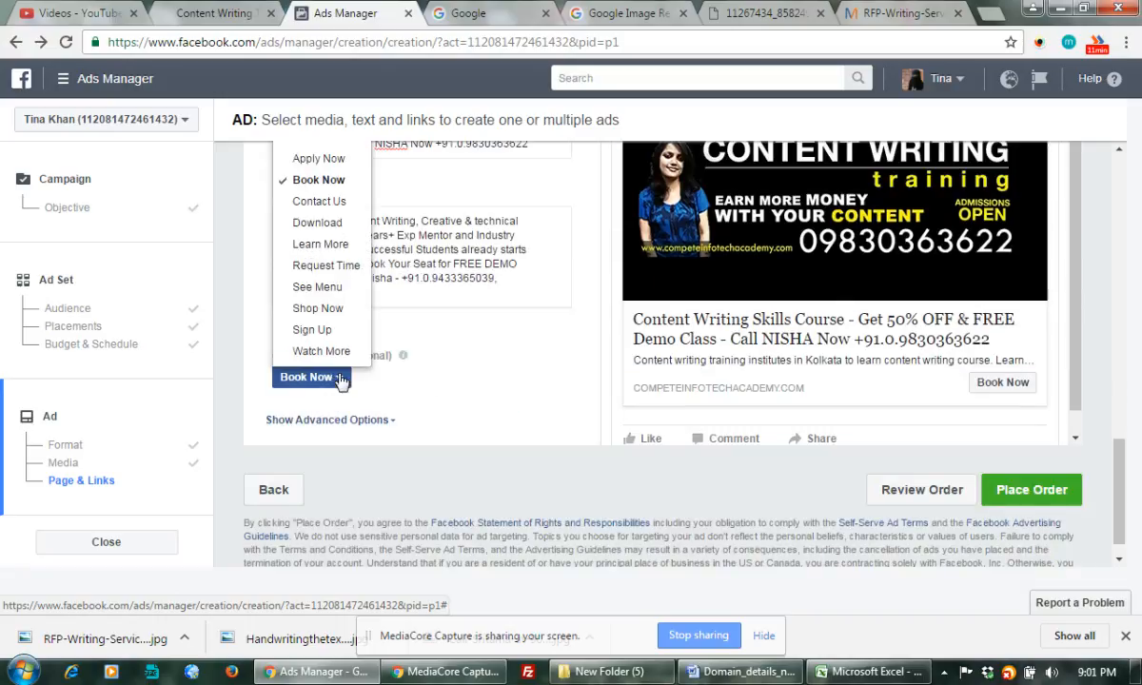
left_click(324, 159)
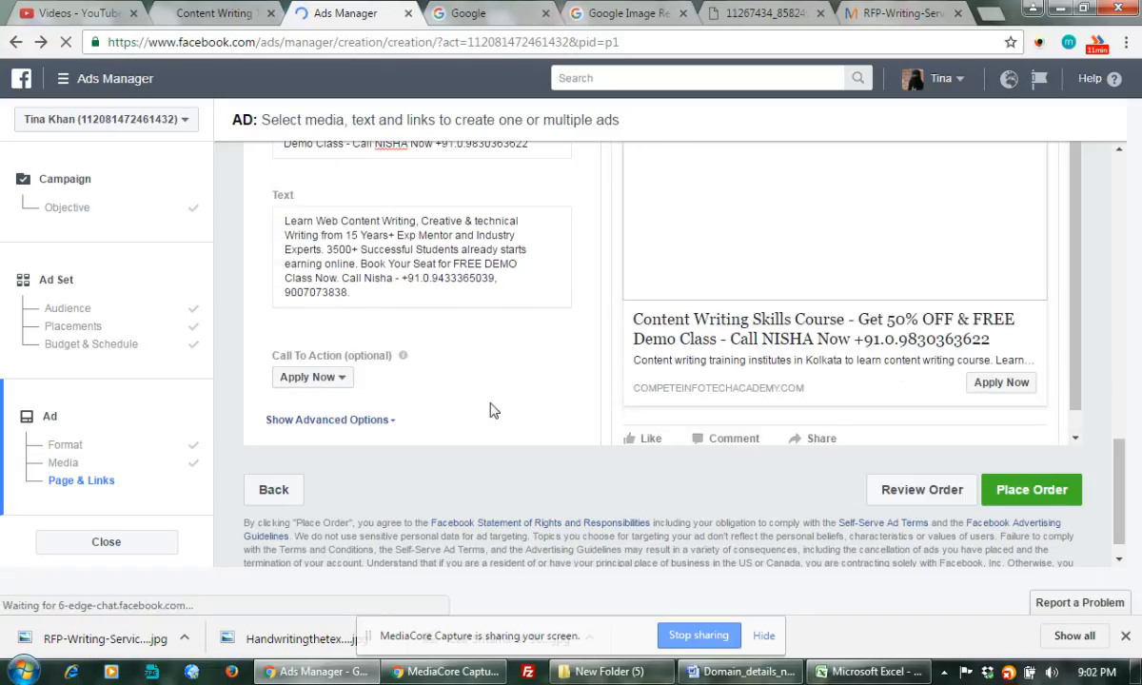
Place the order and continue to the Content Writing Training - All West Bengal campaign overview.
left_click(1030, 490)
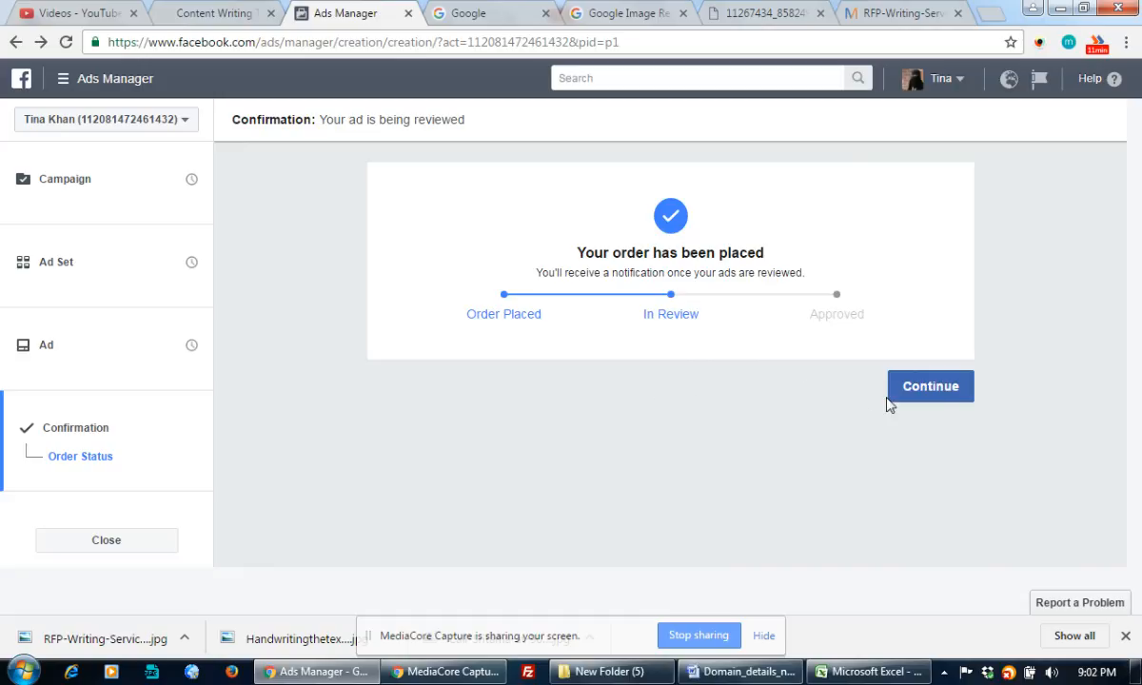
left_click(933, 388)
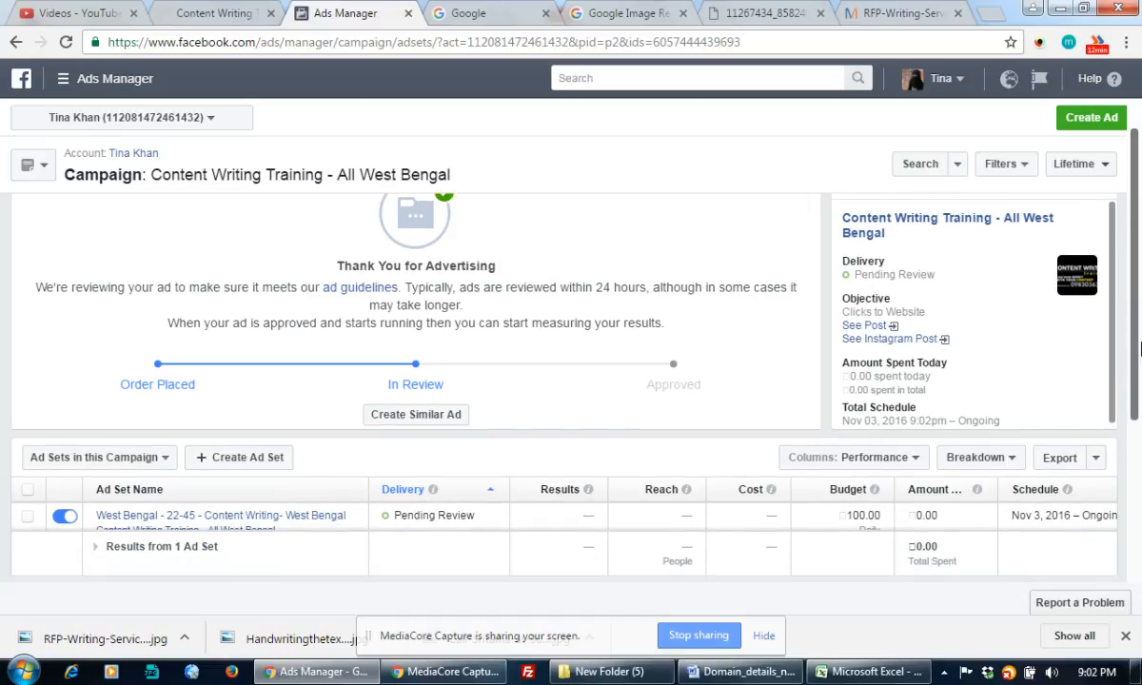
mouse_move(433, 511)
scroll(1135, 396, "down", 1)
scroll(1134, 396, "down", 2)
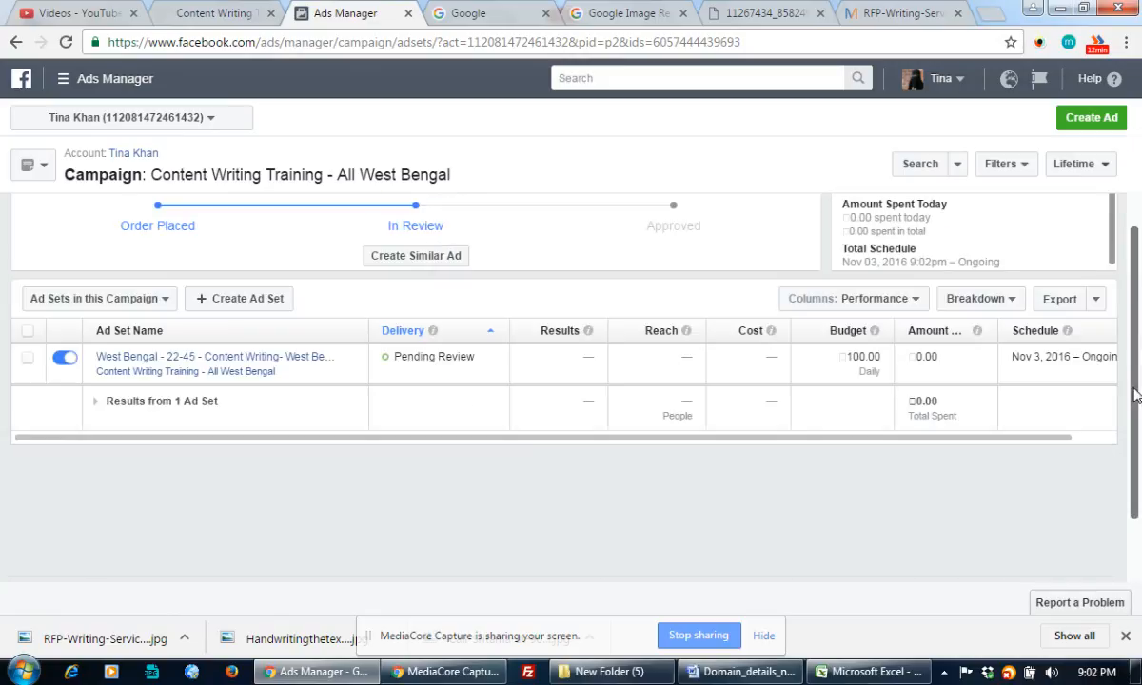
scroll(1140, 209, "up", 2)
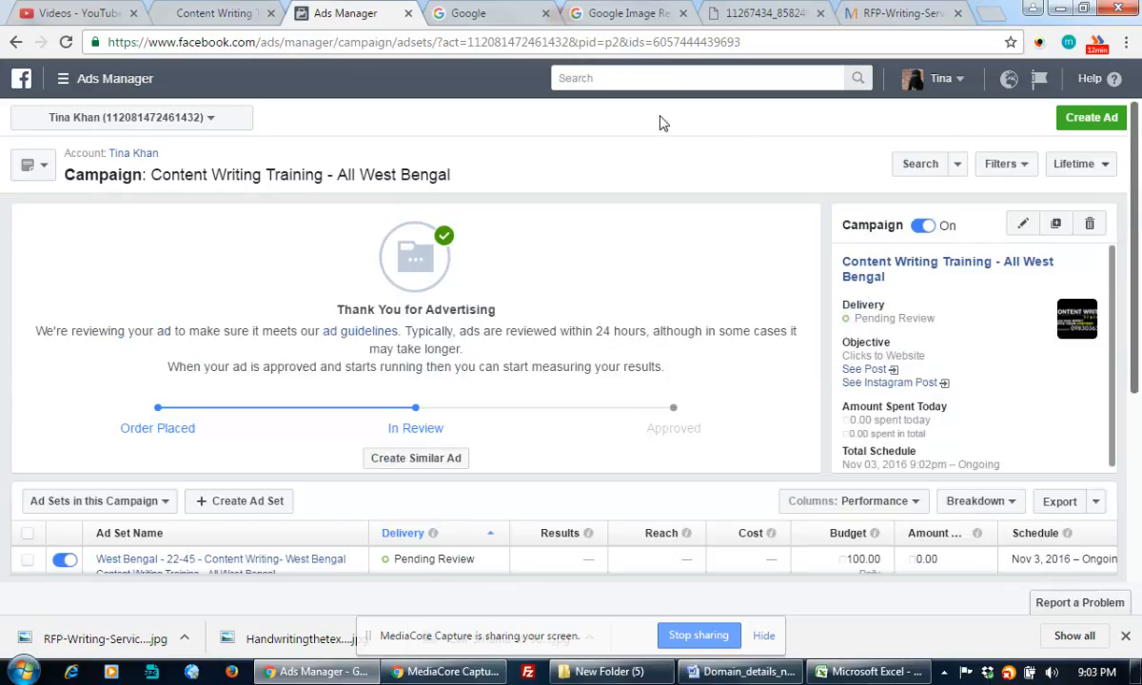
Go to Billing & Payment Methods from the Ads Manager main menu.
left_click(209, 120)
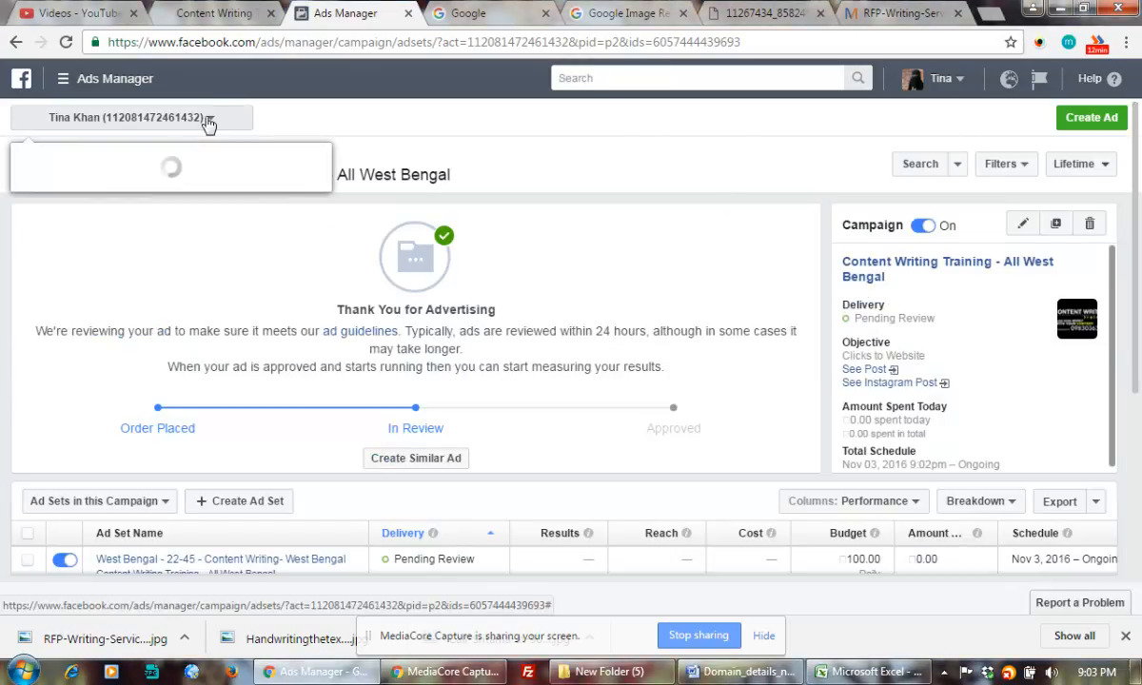
left_click(66, 84)
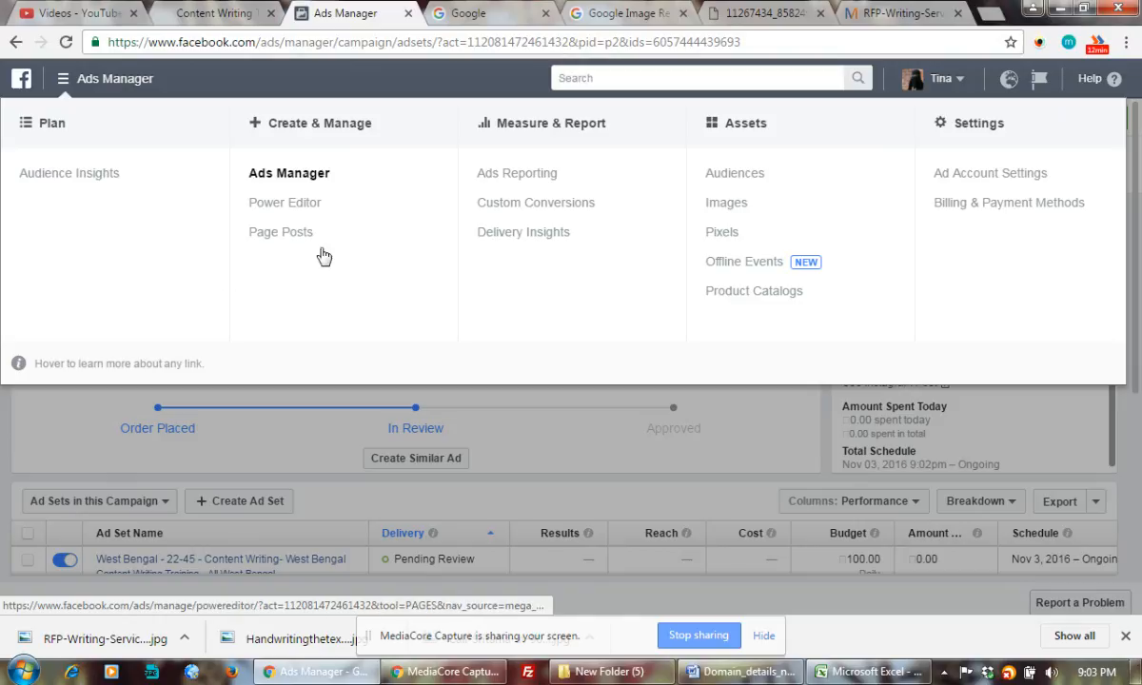
left_click(974, 207)
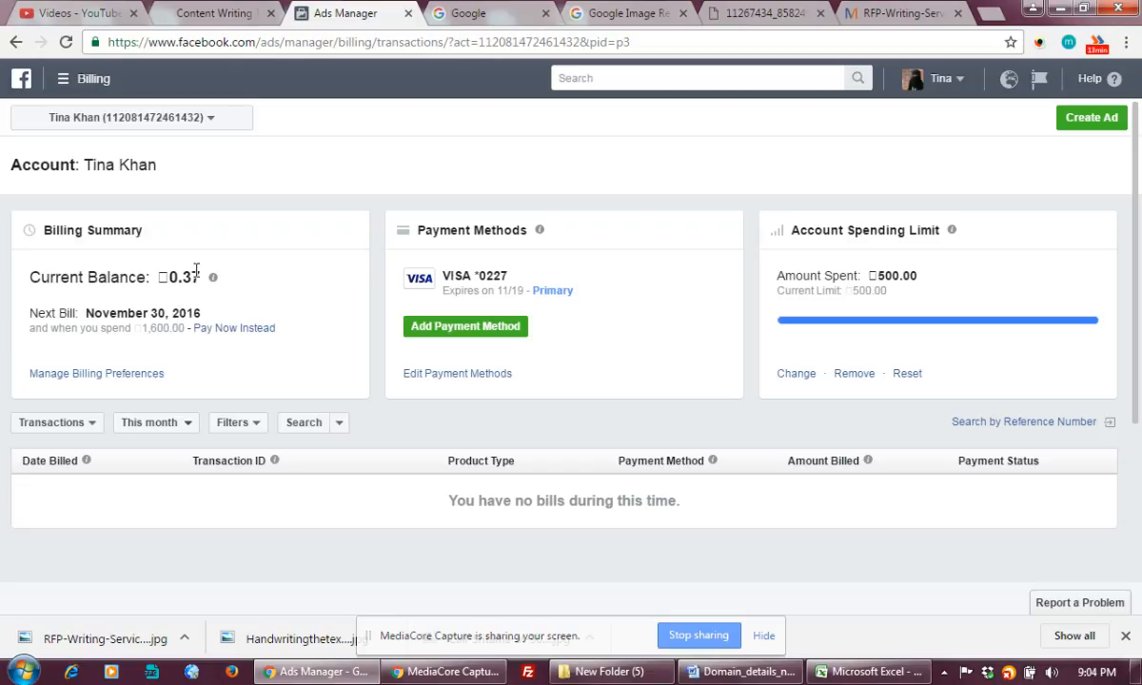
Change the account spending limit to 600 and confirm with Change Limit.
left_click_drag(189, 274, 201, 277)
left_click(797, 374)
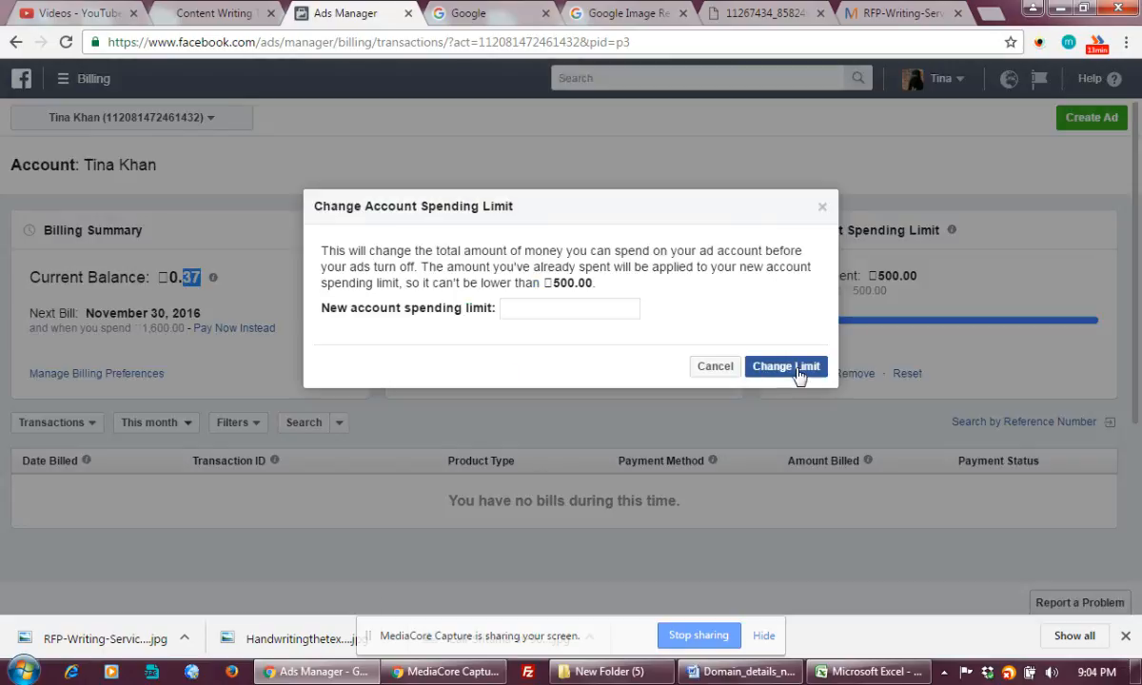
left_click(569, 312)
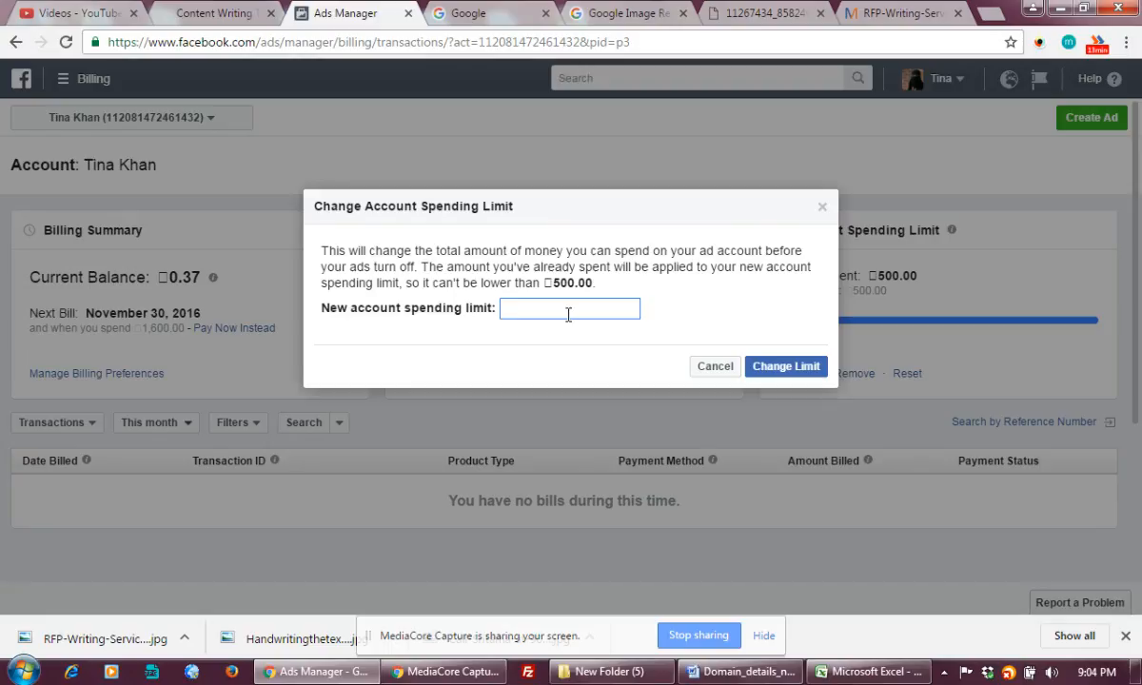
type("66")
key("BackSpace")
type("00")
left_click(775, 369)
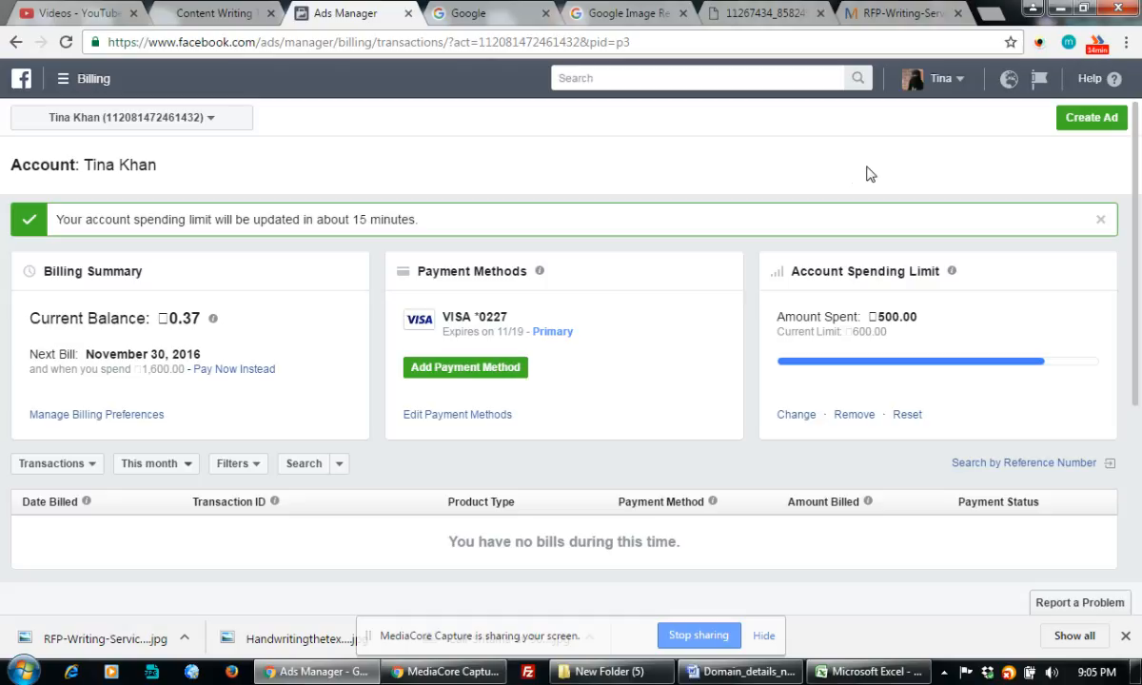
scroll(1138, 317, "down", 2)
left_click(1040, 42)
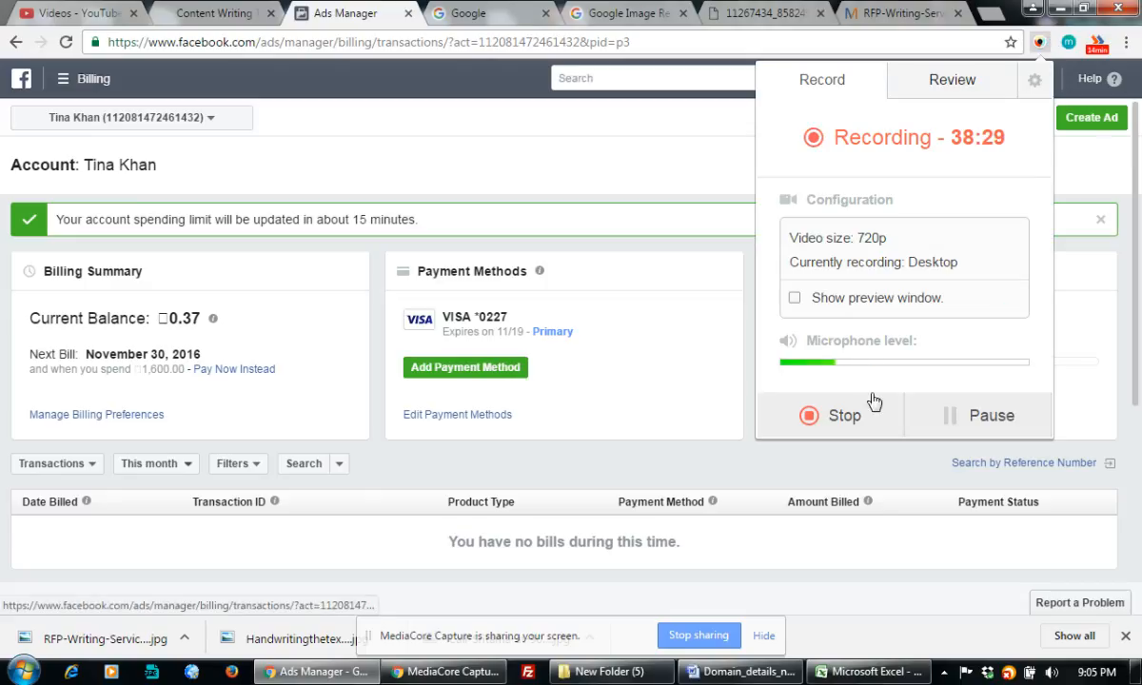